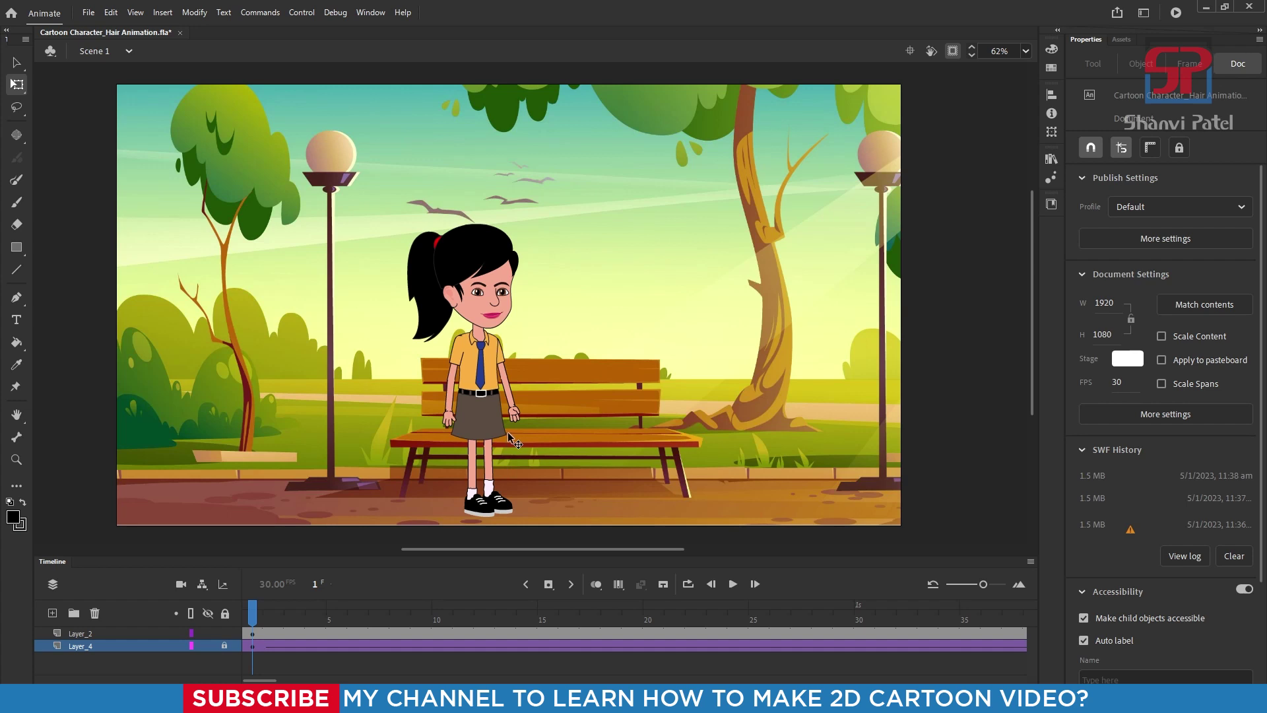
- Open the Girl symbol and test-drag her head aside, undoing each move
{"action": "scroll", "coordinate": [508, 432], "scroll_direction": "up", "scroll_amount": 2}
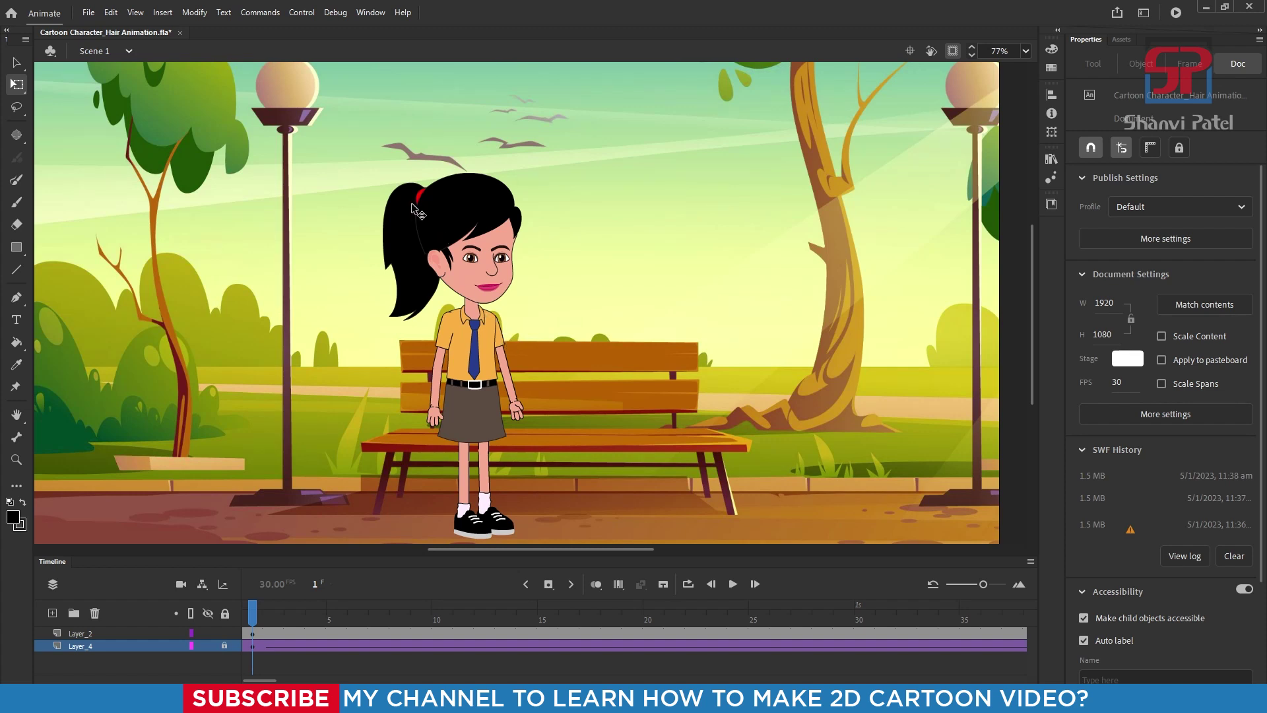
{"action": "double_click", "coordinate": [469, 221]}
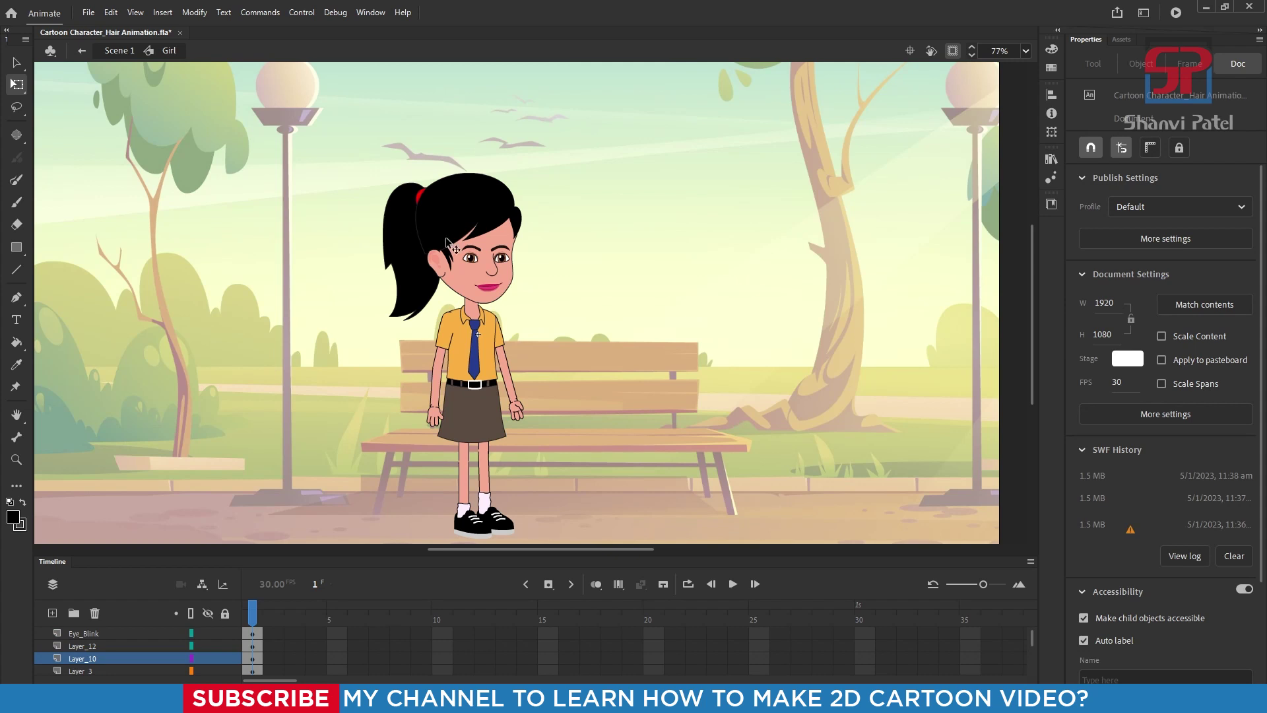
{"action": "left_click", "coordinate": [493, 211]}
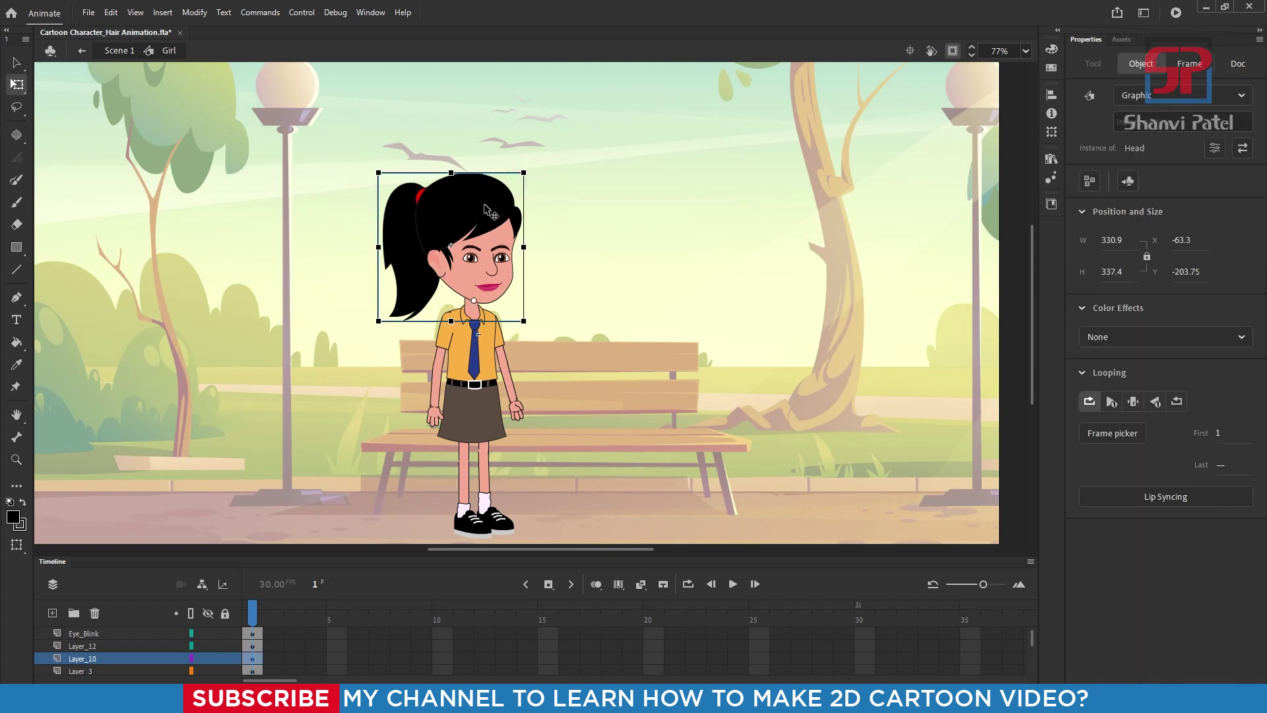
{"action": "left_click_drag", "start_coordinate": [485, 206], "coordinate": [365, 203]}
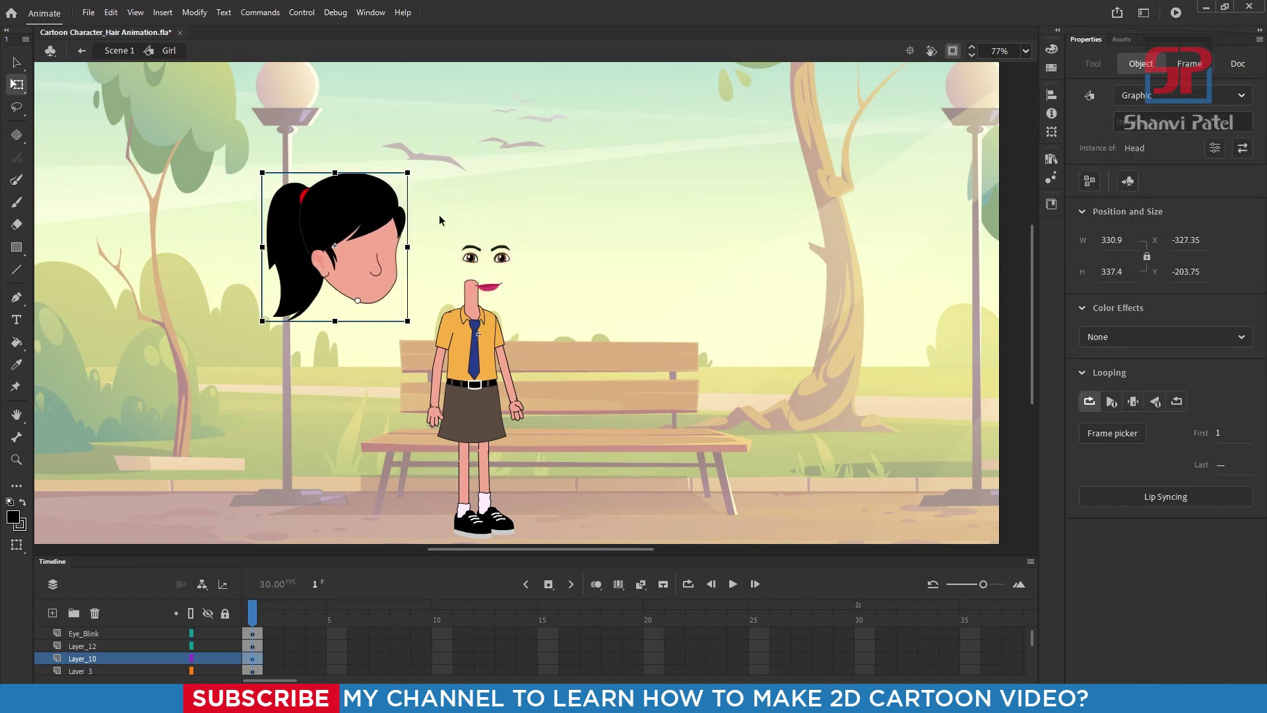
{"action": "key", "text": "ctrl+z"}
{"action": "left_click_drag", "start_coordinate": [492, 210], "coordinate": [368, 203]}
{"action": "key", "text": "ctrl+z"}
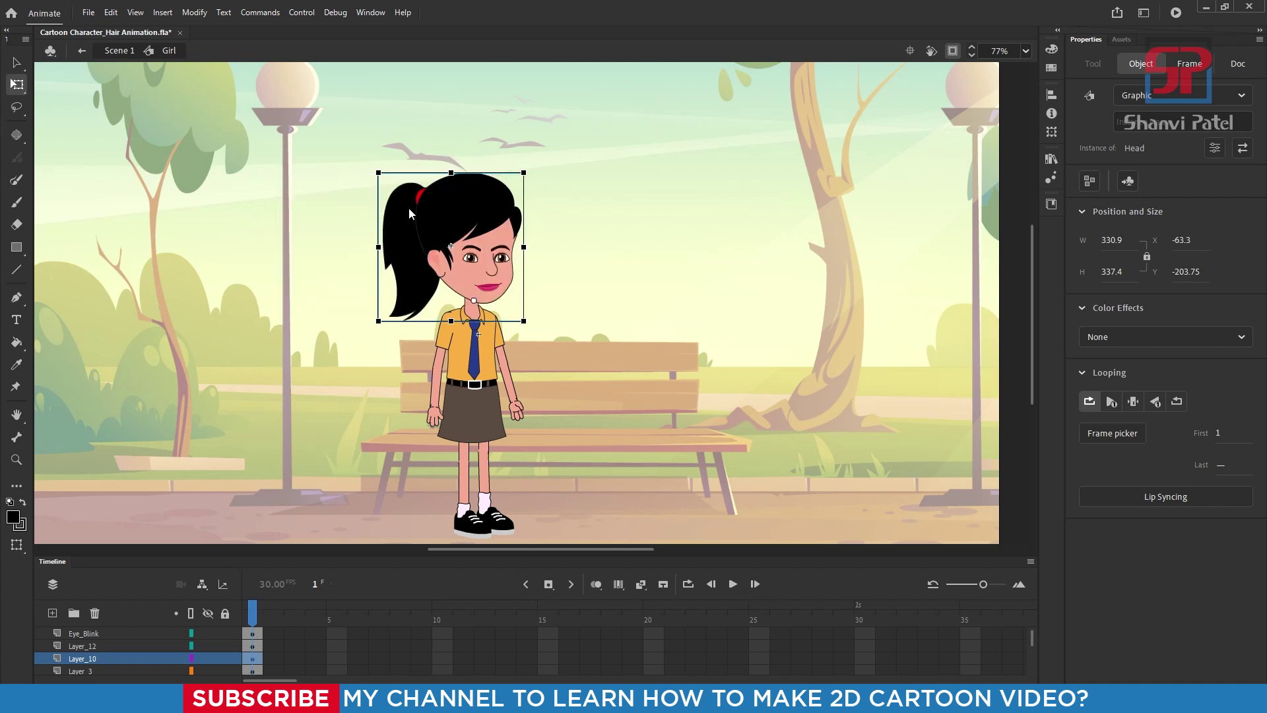
- Enter the Head symbol and test-drag the back ponytail away, then undo it
{"action": "double_click", "coordinate": [409, 208]}
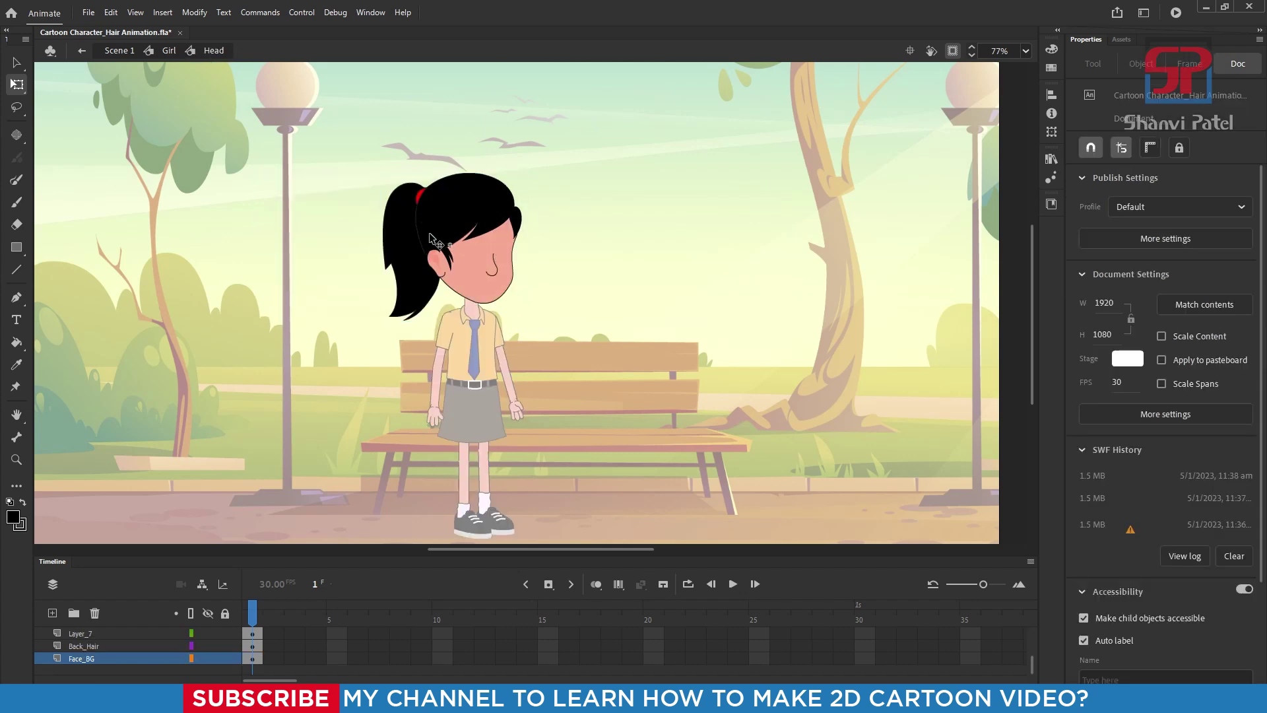
{"action": "left_click", "coordinate": [404, 242]}
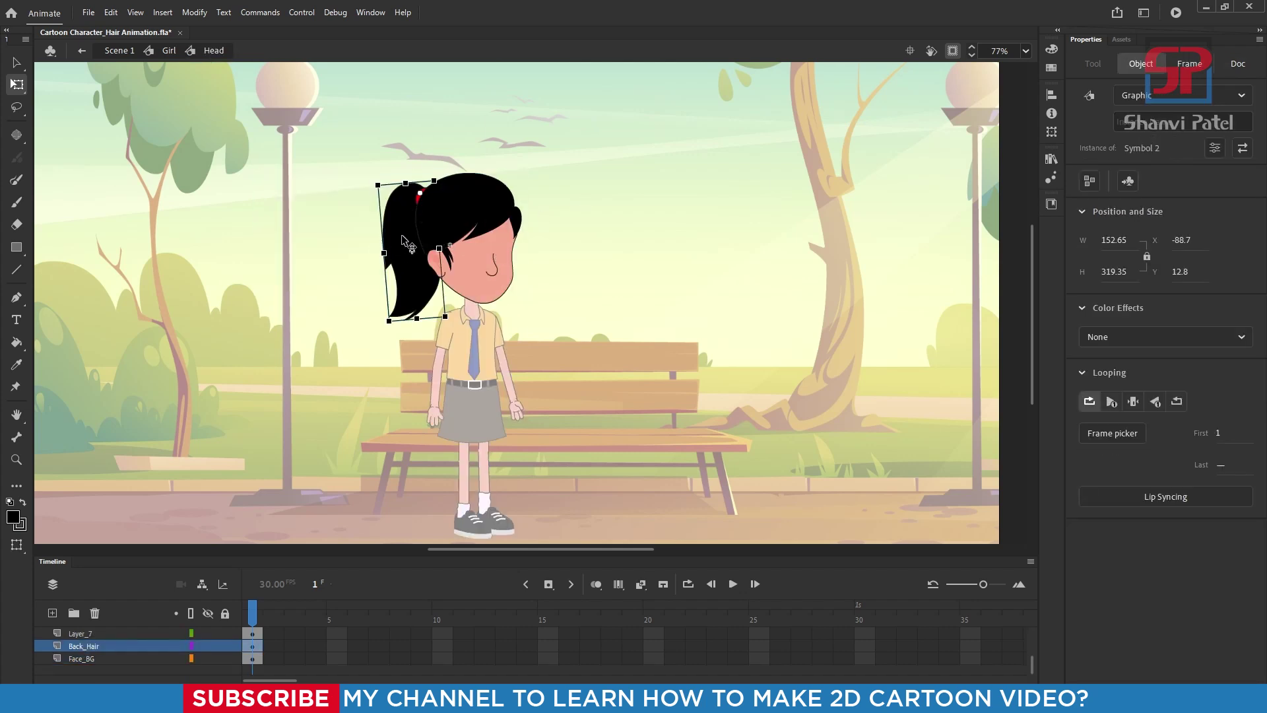
{"action": "scroll", "coordinate": [402, 237], "scroll_direction": "up", "scroll_amount": 2}
{"action": "left_click_drag", "start_coordinate": [397, 224], "coordinate": [297, 221]}
{"action": "key", "text": "ctrl+z"}
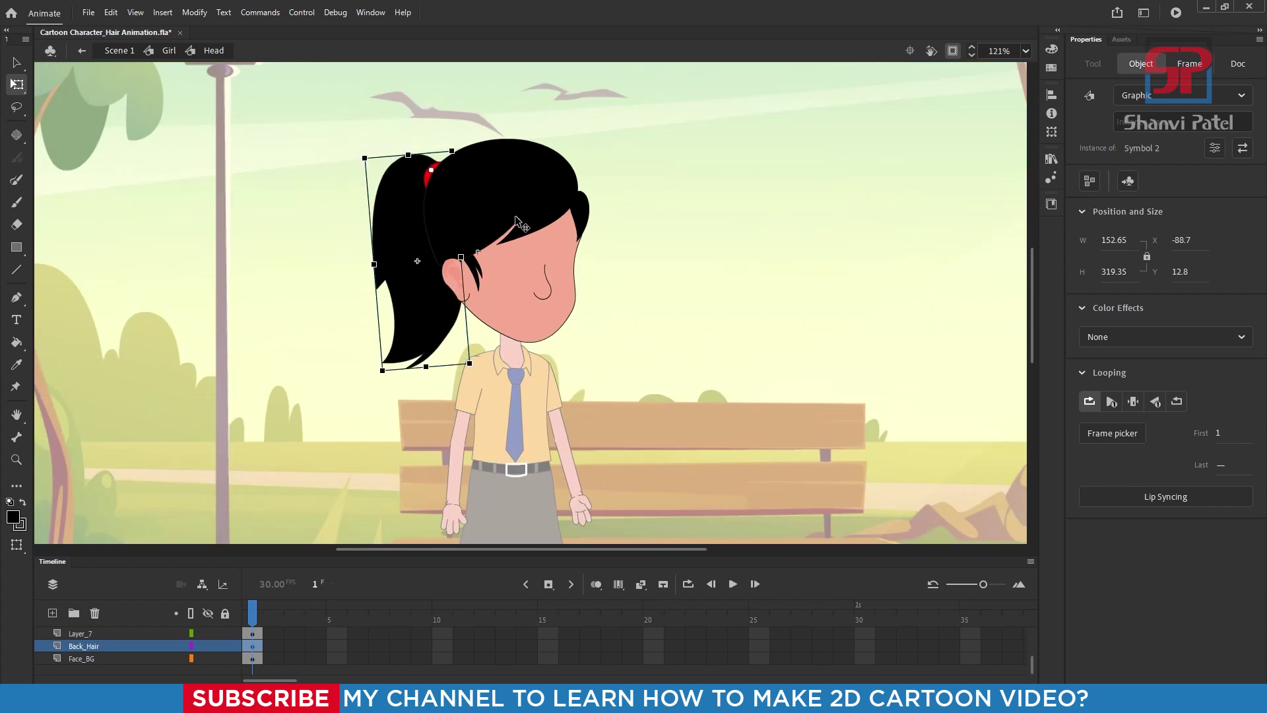
- Move the small hair strand onto the head's hairline and select the strand beside the ear
{"action": "left_click", "coordinate": [551, 223]}
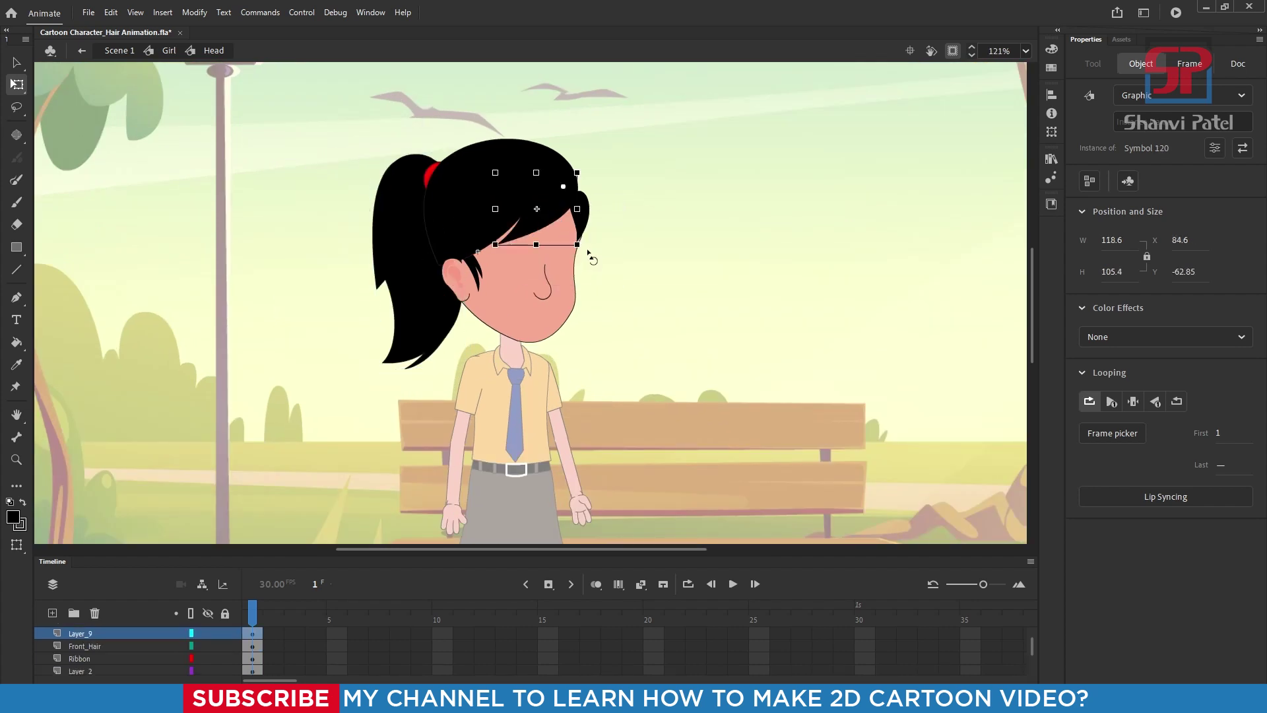
{"action": "left_click", "coordinate": [611, 224]}
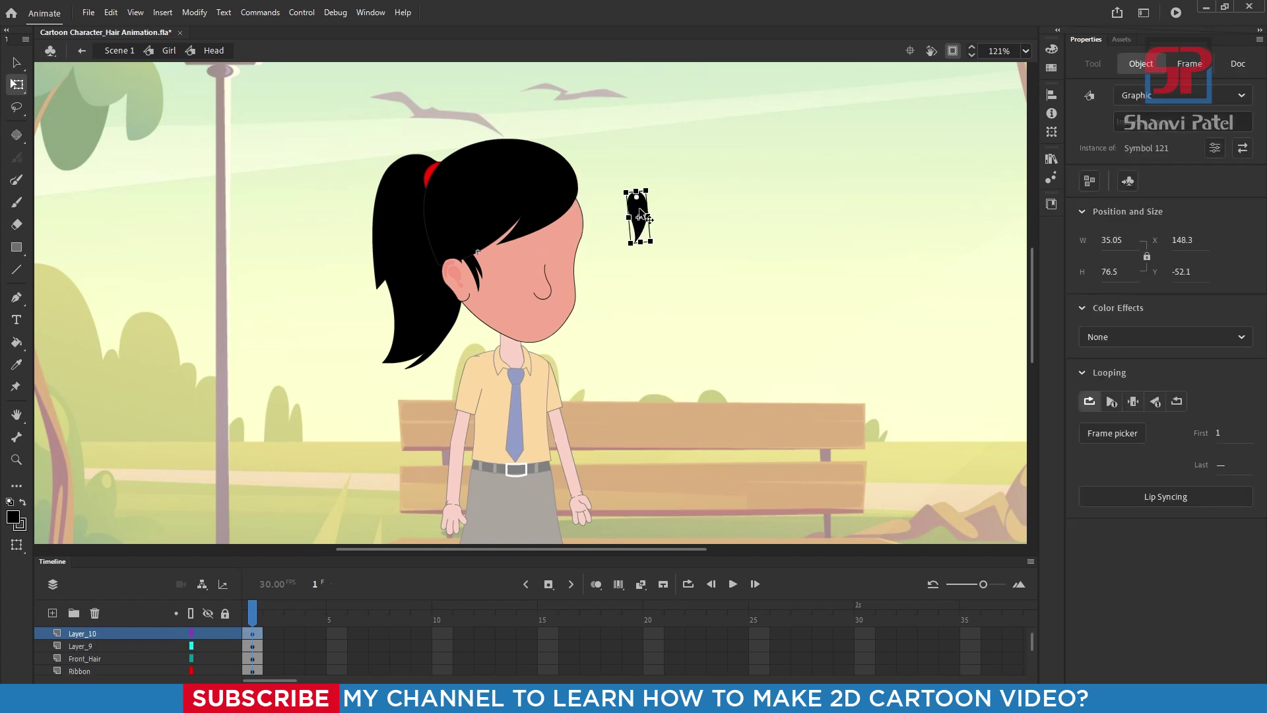
{"action": "left_click_drag", "start_coordinate": [640, 212], "coordinate": [582, 212]}
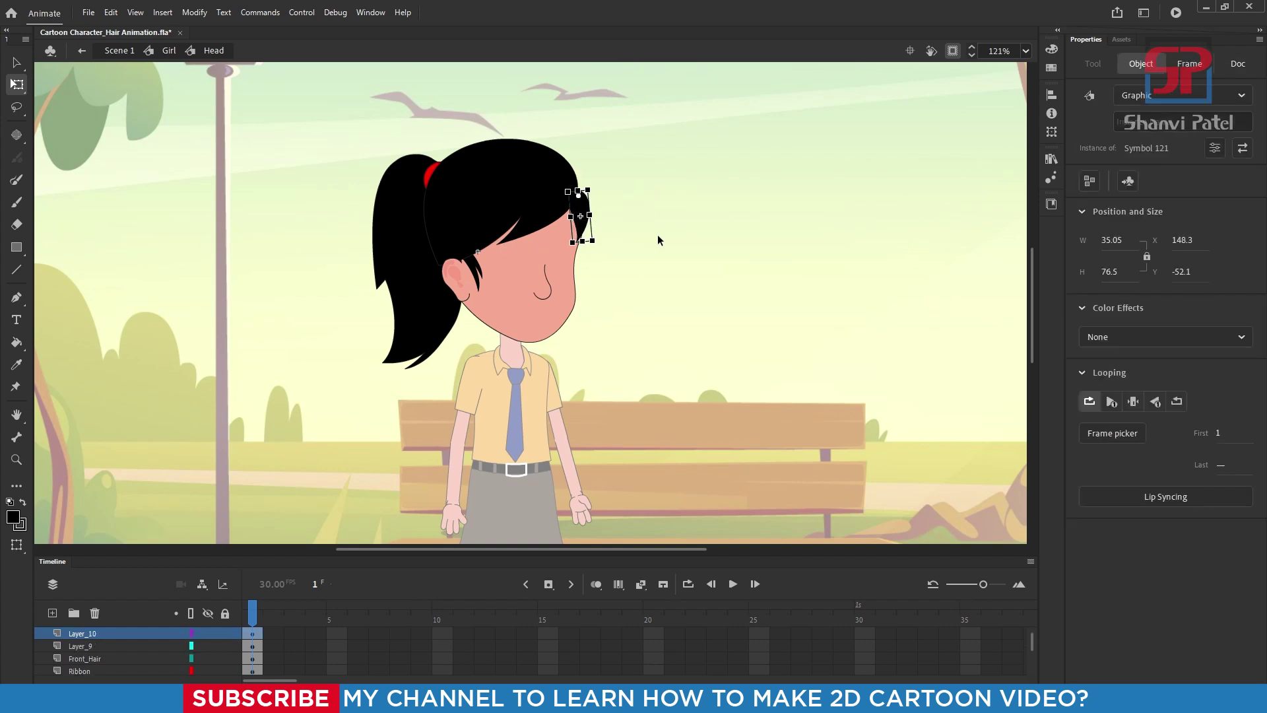
{"action": "scroll", "coordinate": [499, 280], "scroll_direction": "up", "scroll_amount": 4}
{"action": "left_click", "coordinate": [458, 249]}
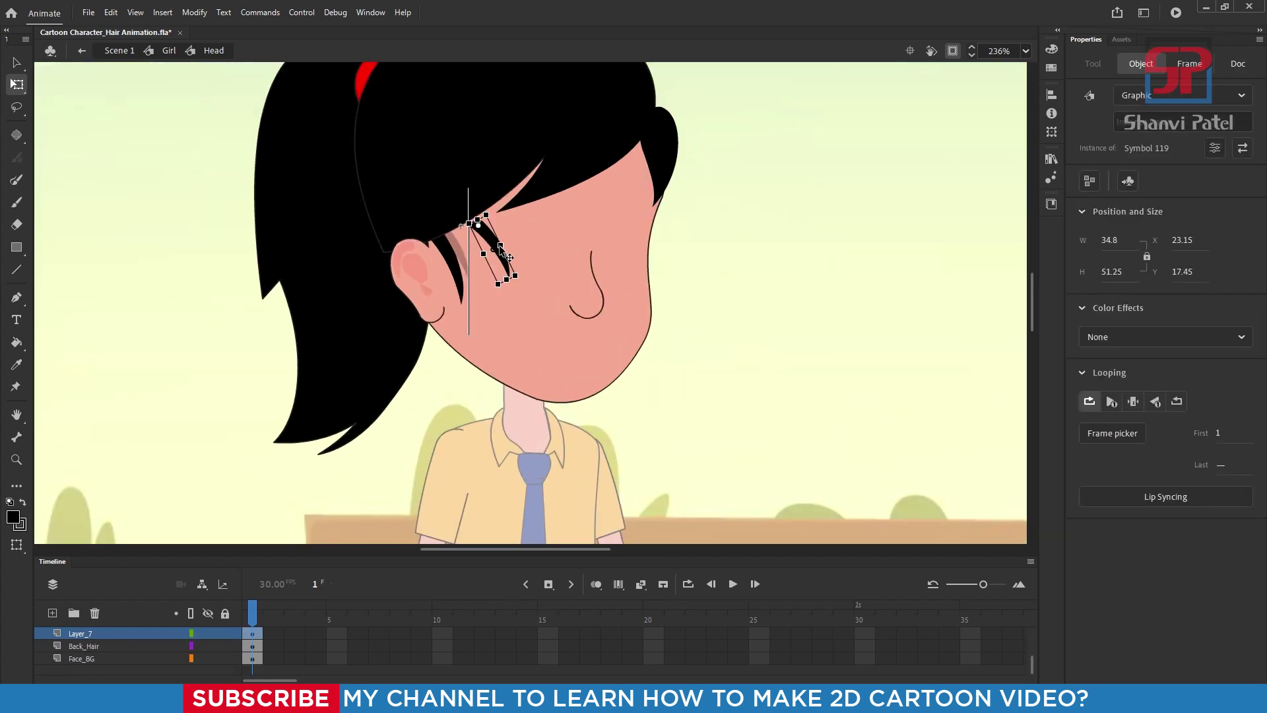
- Edit the ear-side strand symbol to reposition its shape, then return to the Head
{"action": "double_click", "coordinate": [441, 267]}
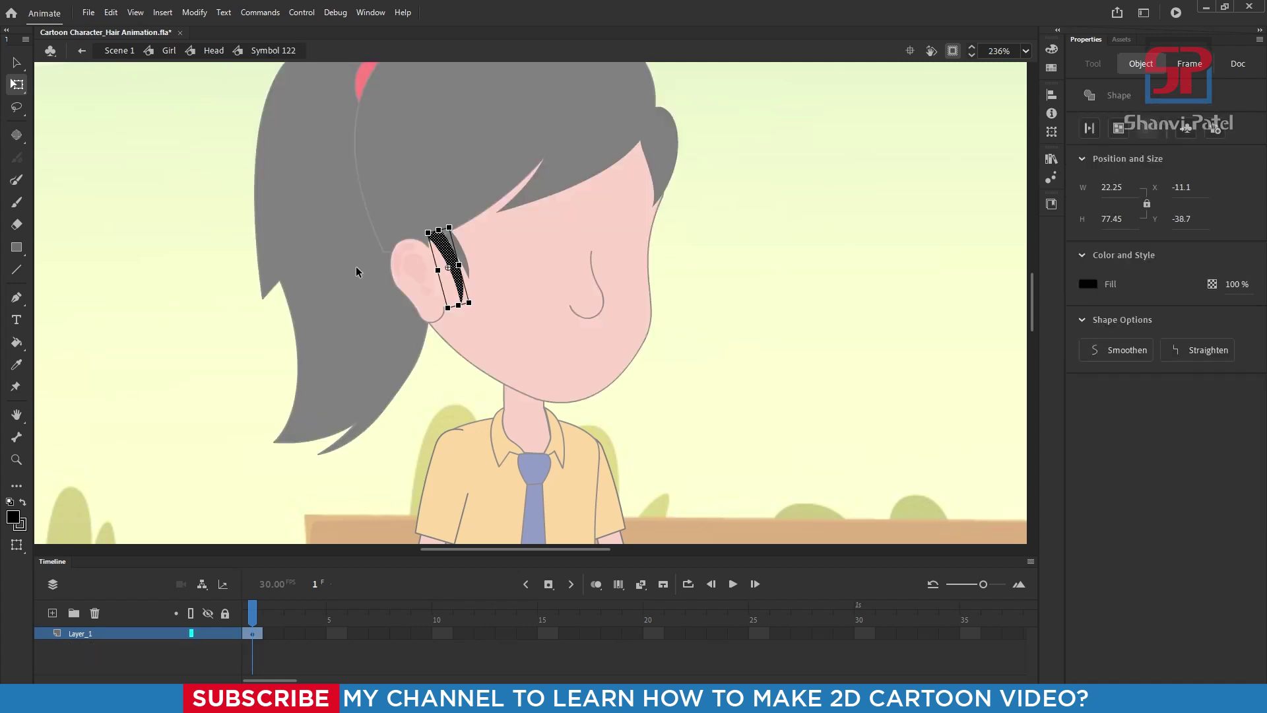
{"action": "scroll", "coordinate": [449, 264], "scroll_direction": "down", "scroll_amount": 4}
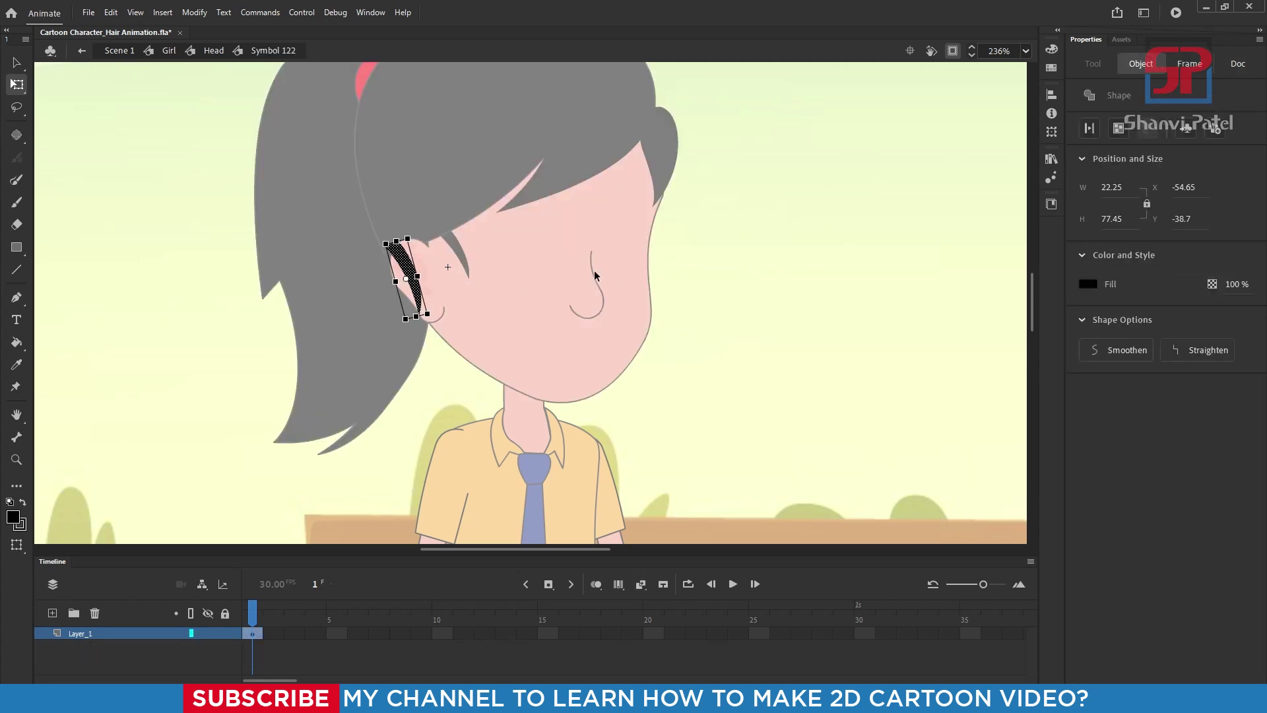
{"action": "double_click", "coordinate": [707, 260]}
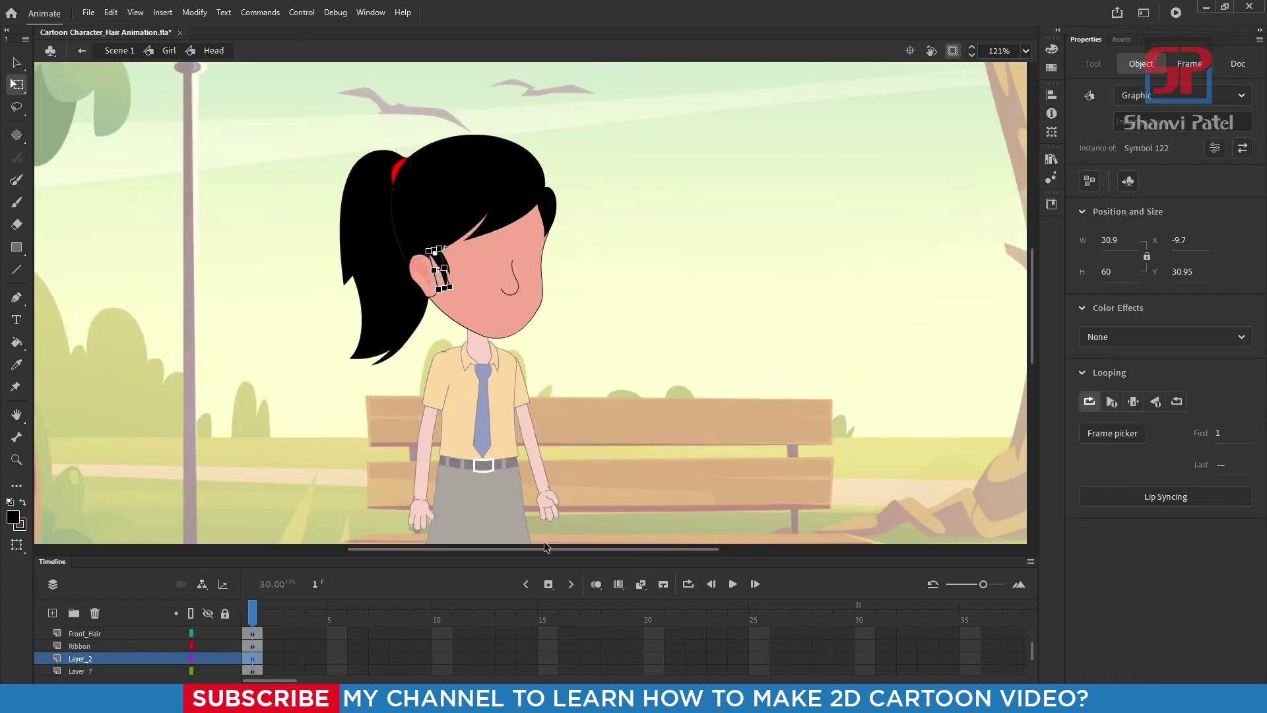
- Enlarge the timeline and reframe the head so all nine layers are listed
{"action": "left_click_drag", "start_coordinate": [544, 548], "coordinate": [544, 389]}
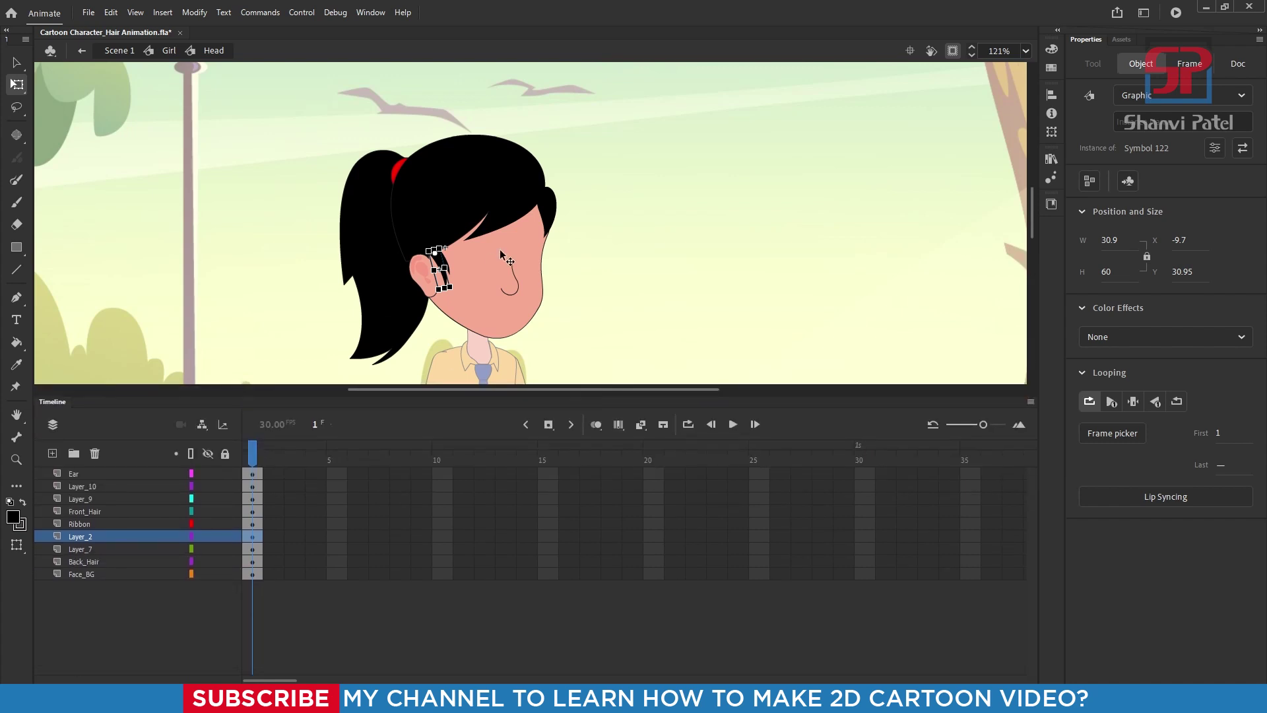
{"action": "left_click_drag", "start_coordinate": [503, 292], "coordinate": [503, 223]}
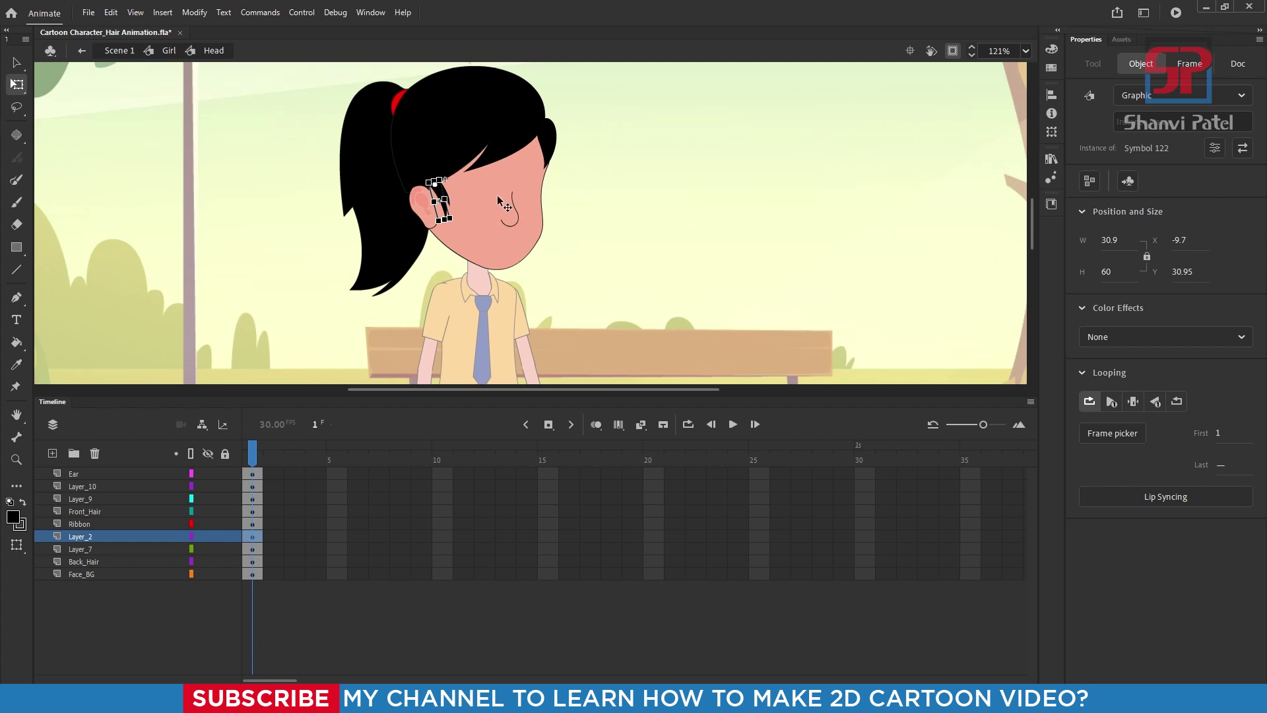
{"action": "scroll", "coordinate": [492, 200], "scroll_direction": "down", "scroll_amount": 2}
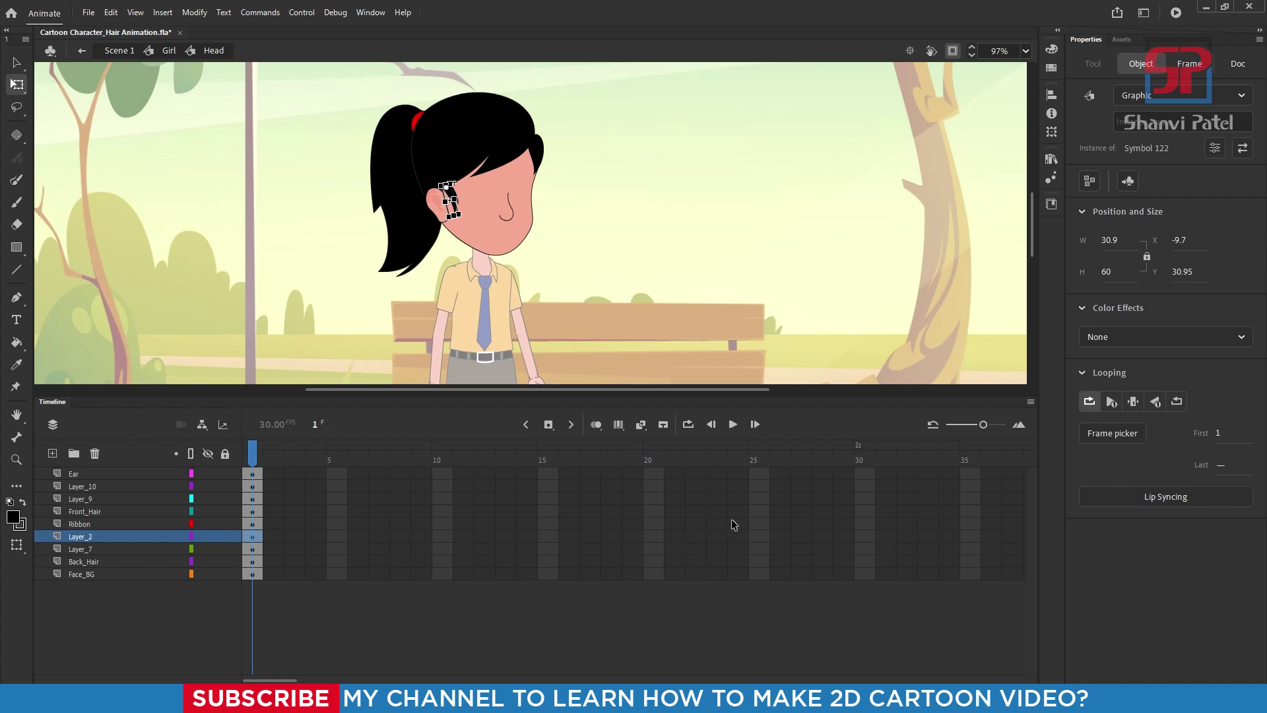
- Extend all nine Head layers to frame 30 with F5
{"action": "left_click_drag", "start_coordinate": [864, 477], "coordinate": [874, 549]}
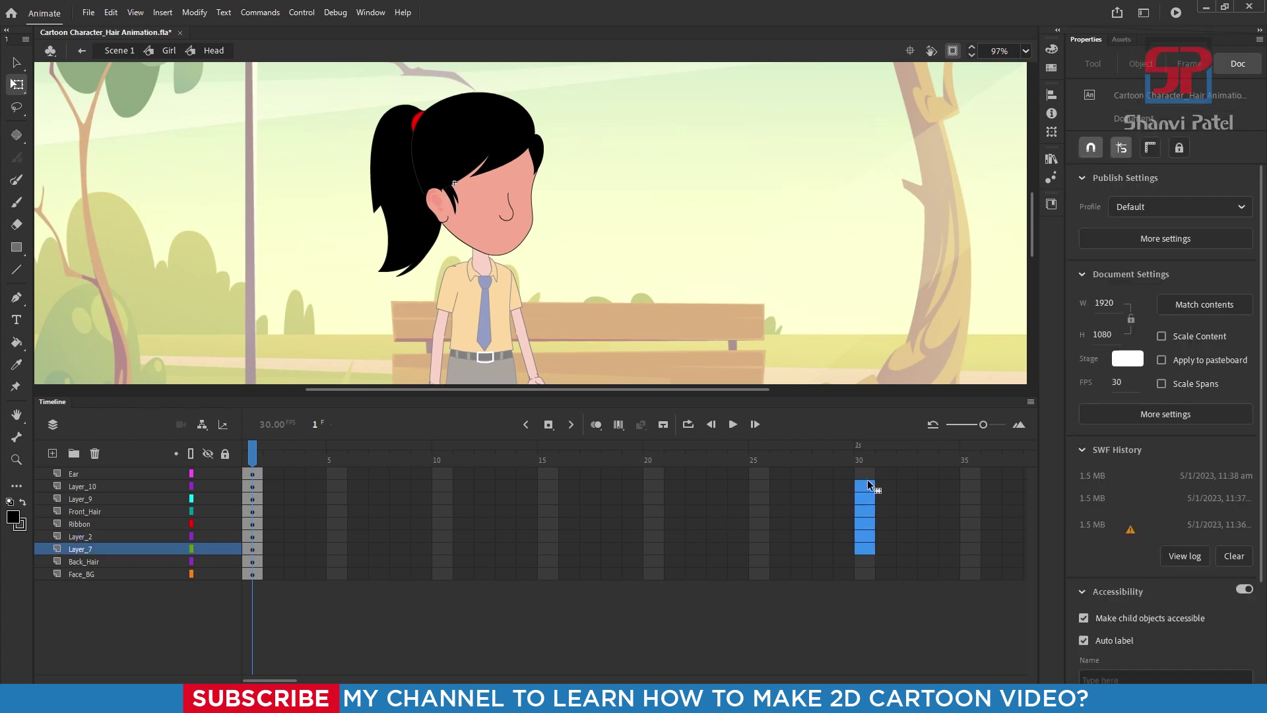
{"action": "left_click_drag", "start_coordinate": [253, 474], "coordinate": [253, 575]}
{"action": "key", "text": "F5"}
{"action": "key", "text": "F5"}
{"action": "key", "text": "F5"}
{"action": "key", "text": "F5"}
{"action": "key", "text": "F5"}
{"action": "key", "text": "F5"}
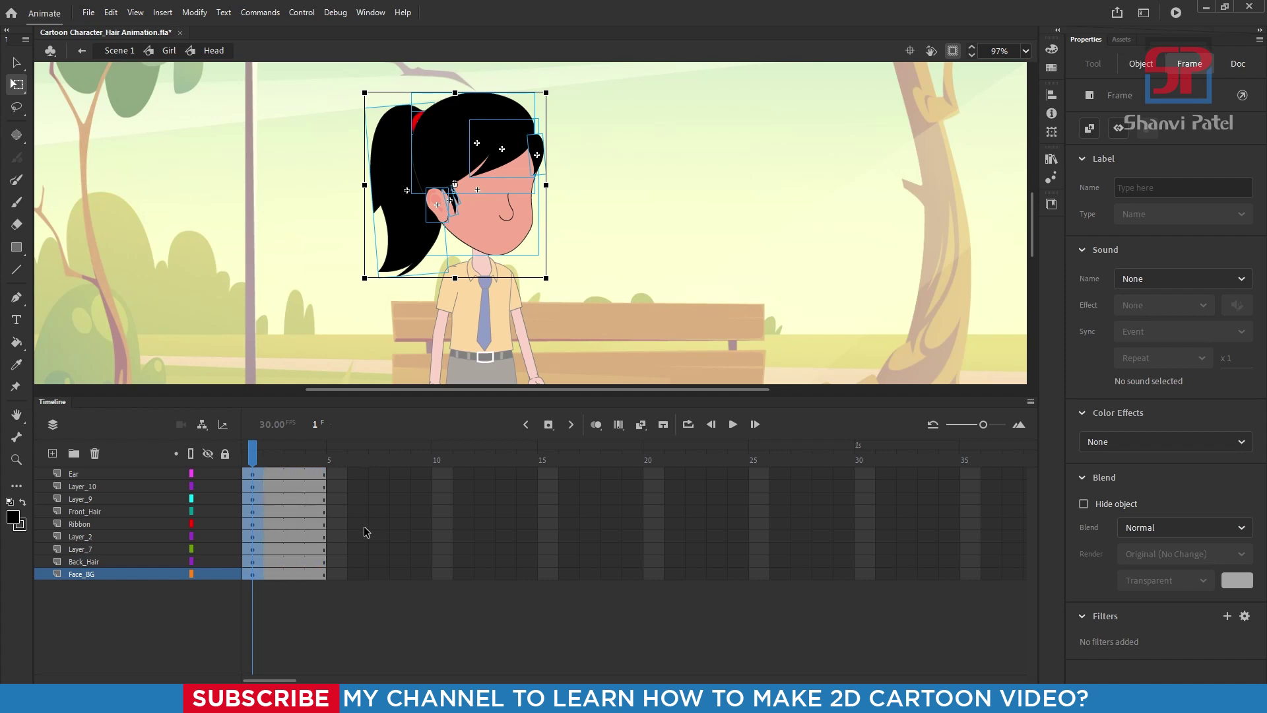
{"action": "key", "text": "F5"}
{"action": "key", "text": "F5"}
{"action": "key", "text": "F5"}
{"action": "key", "text": "F5"}
{"action": "key", "text": "F5"}
{"action": "key", "text": "F5"}
{"action": "key", "text": "F5"}
{"action": "key", "text": "F5"}
{"action": "key", "text": "F5"}
{"action": "key", "text": "F5"}
{"action": "key", "text": "F5"}
{"action": "key", "text": "F5"}
{"action": "key", "text": "F5"}
{"action": "key", "text": "F5"}
{"action": "key", "text": "F5"}
{"action": "key", "text": "F5"}
{"action": "key", "text": "F5"}
{"action": "key", "text": "F5"}
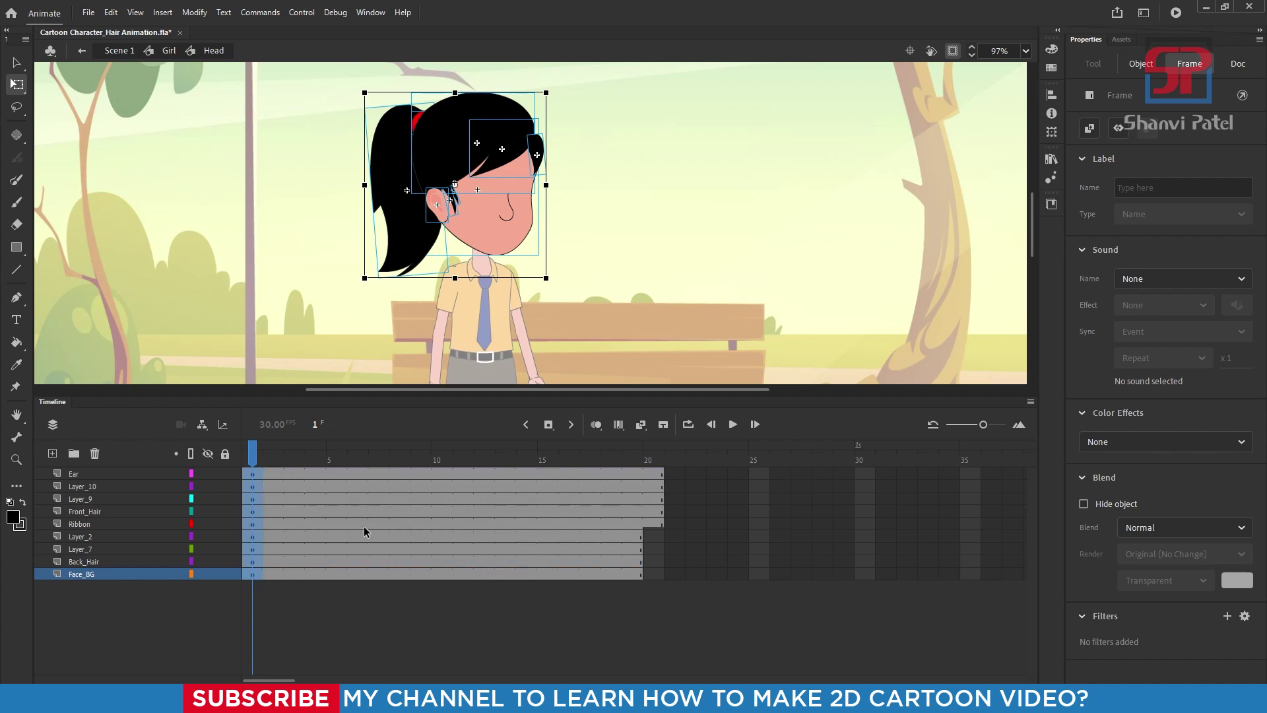
{"action": "key", "text": "F5"}
{"action": "key", "text": "F5"}
{"action": "key", "text": "F5"}
{"action": "key", "text": "F5"}
{"action": "key", "text": "F5"}
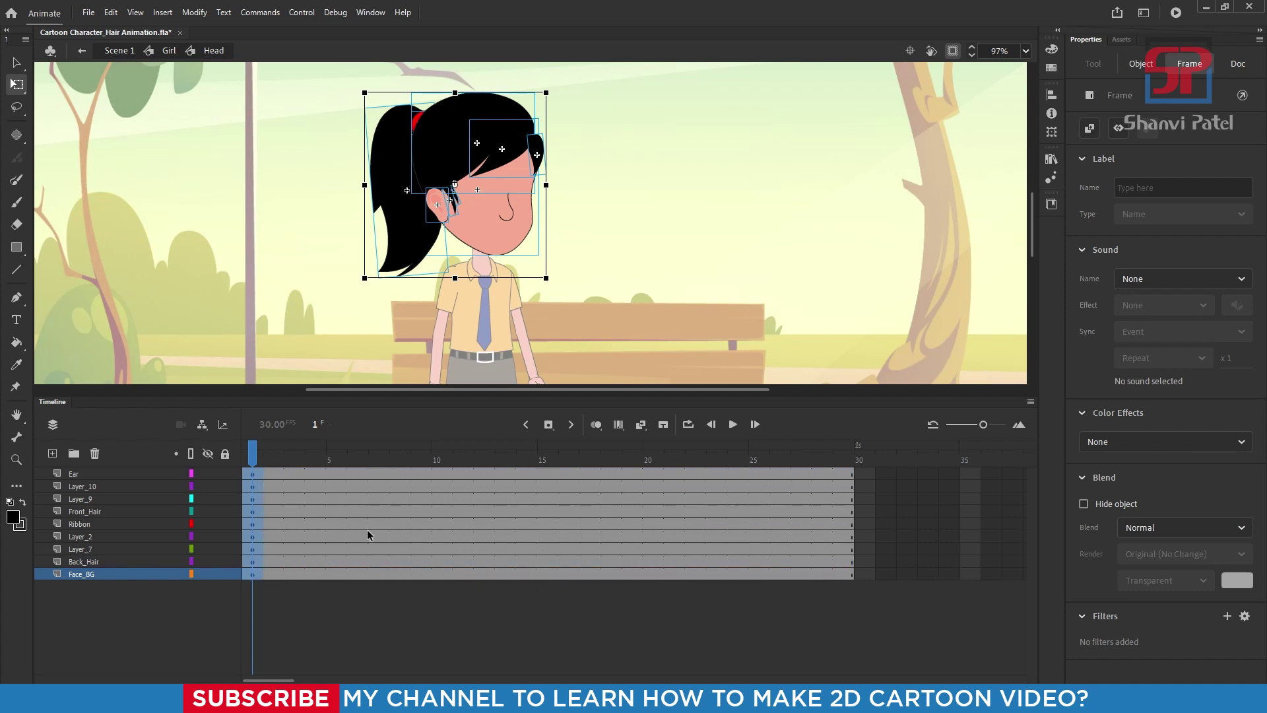
- Insert keyframes at frames 30 and 15 on every layer, then rewind to frame 1
{"action": "left_click", "coordinate": [837, 462]}
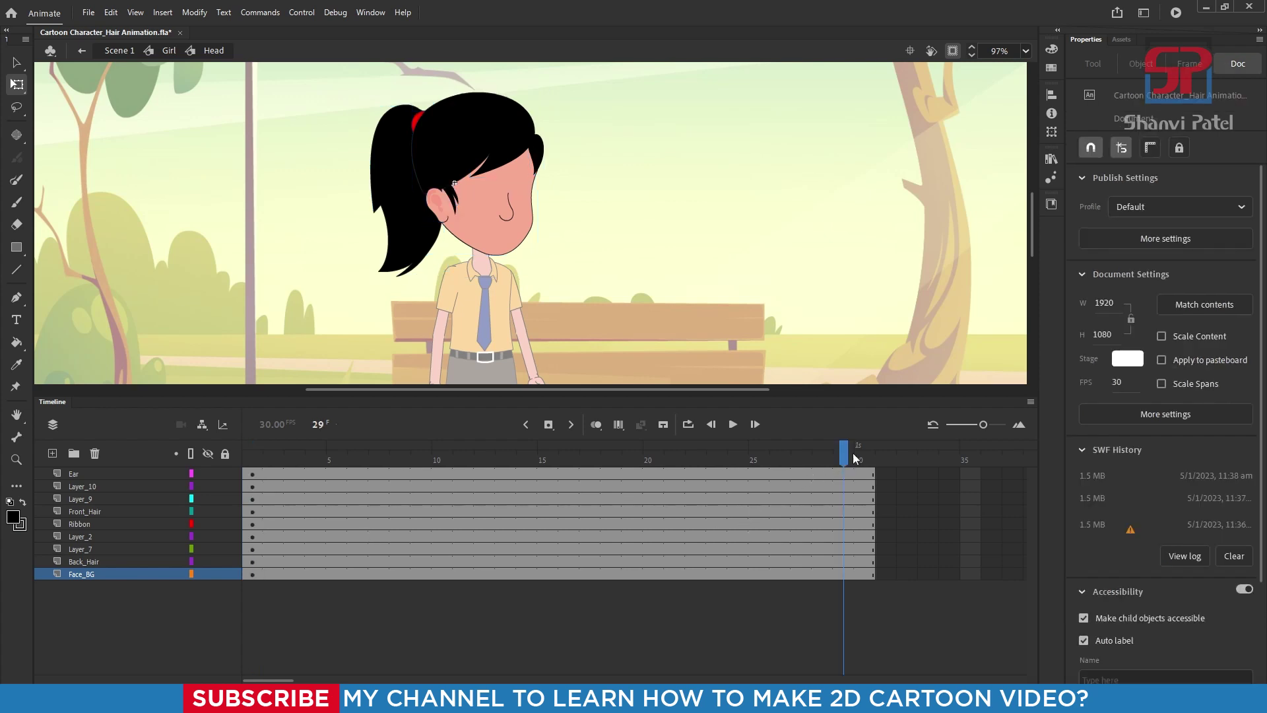
{"action": "left_click", "coordinate": [872, 474]}
{"action": "left_click_drag", "start_coordinate": [873, 555], "coordinate": [870, 573]}
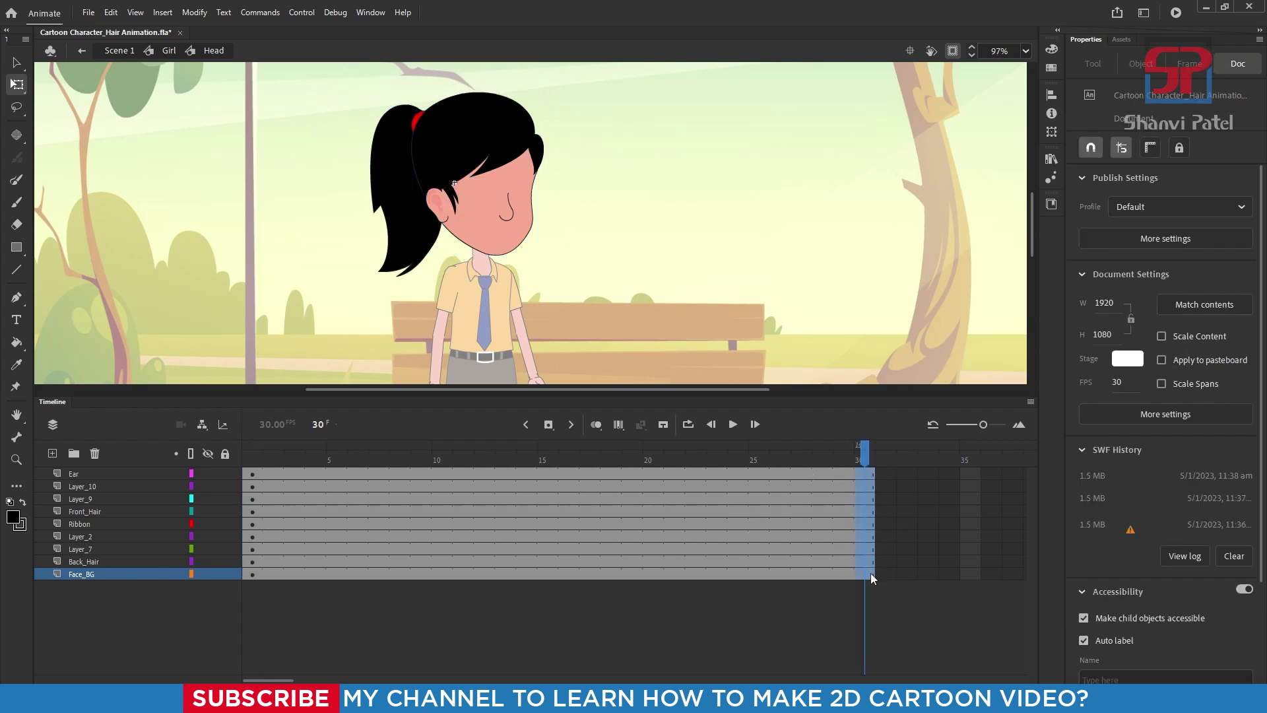
{"action": "key", "text": "F6"}
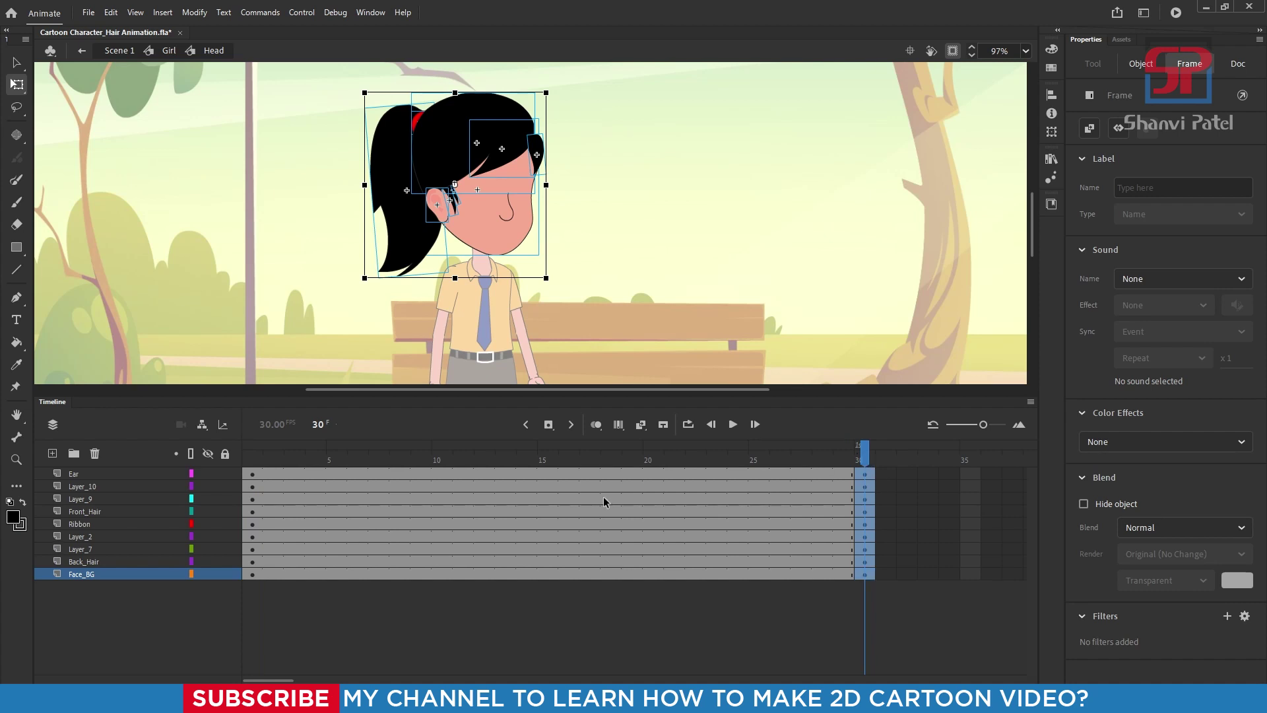
{"action": "mouse_move", "coordinate": [544, 484]}
{"action": "left_mouse_down"}
{"action": "mouse_move", "coordinate": [543, 548]}
{"action": "mouse_move", "coordinate": [546, 474]}
{"action": "left_mouse_up"}
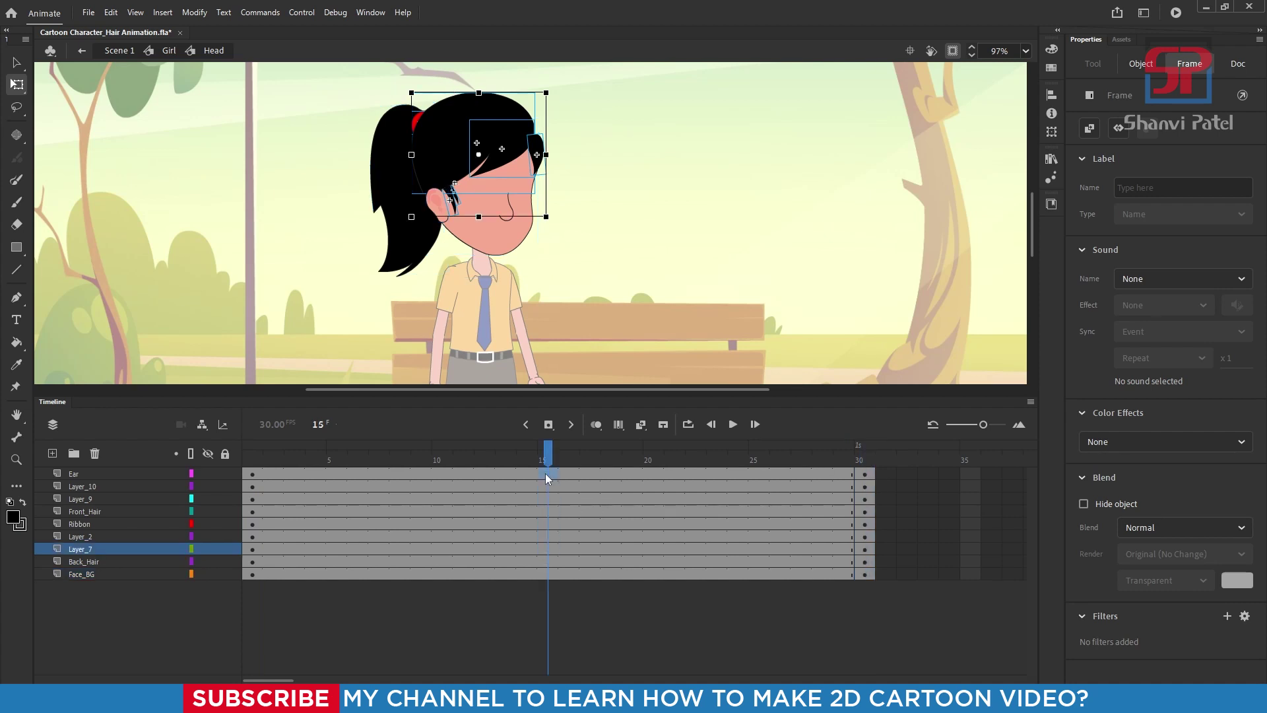
{"action": "left_click", "coordinate": [547, 574], "text": "shift"}
{"action": "key", "text": "F6"}
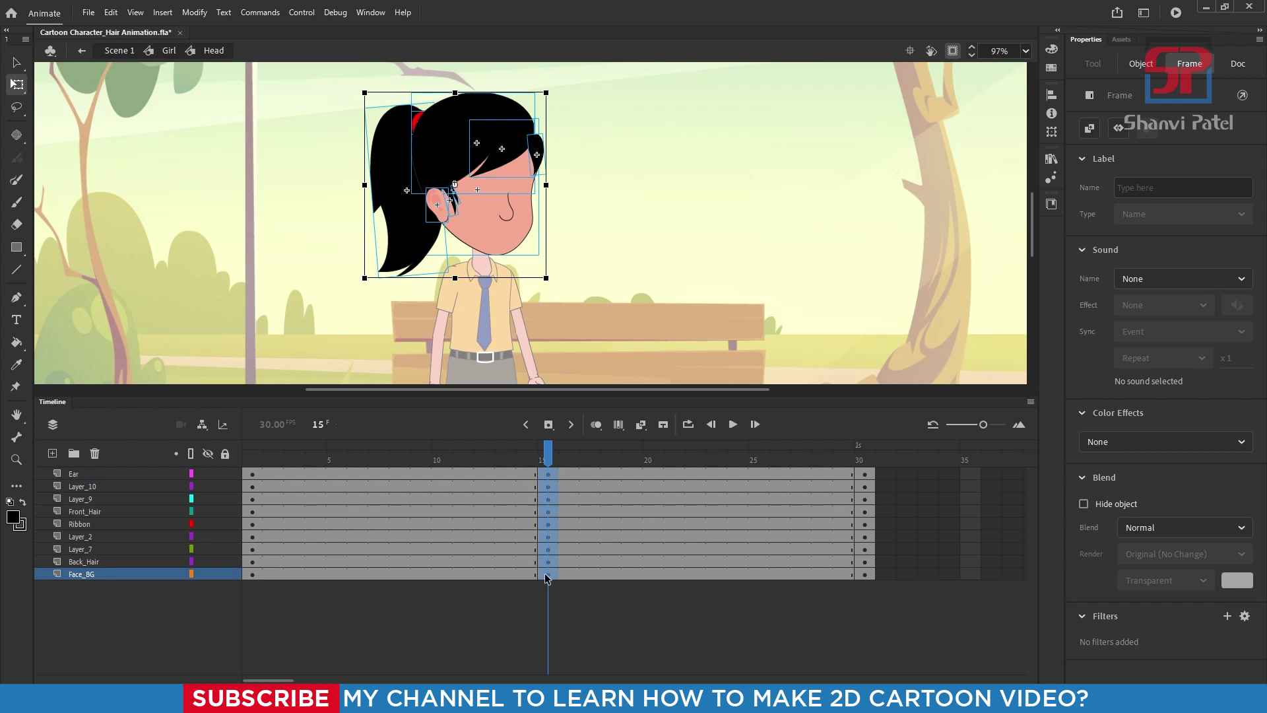
{"action": "left_click", "coordinate": [548, 452]}
{"action": "left_click_drag", "start_coordinate": [279, 458], "coordinate": [252, 458]}
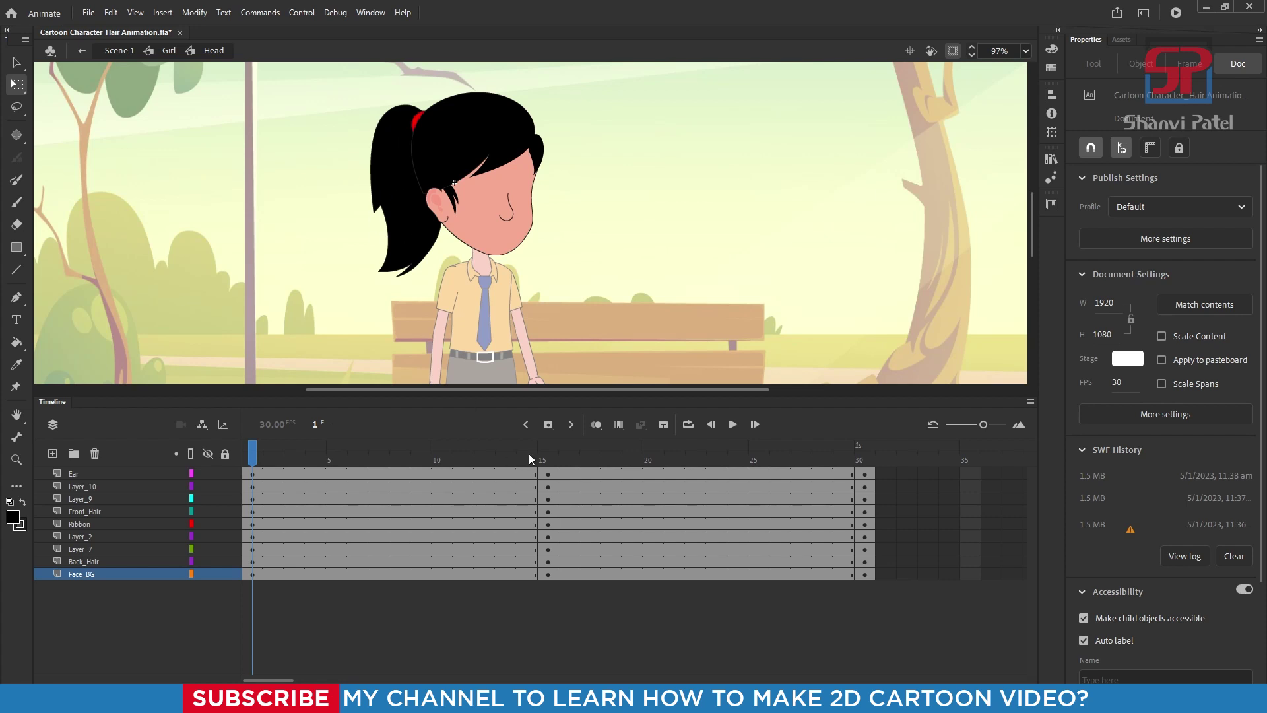
- At frame 15, tilt the ponytail left and rotate the small side strand outward
{"action": "left_click_drag", "start_coordinate": [529, 458], "coordinate": [540, 462]}
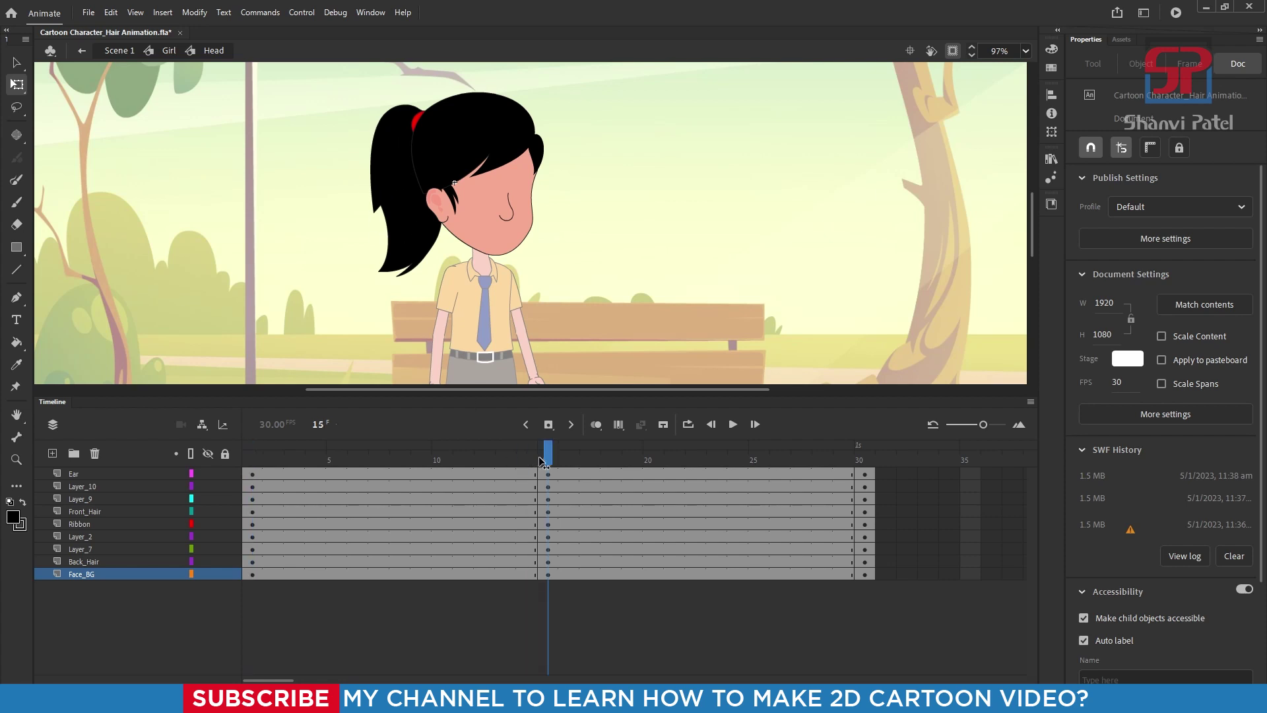
{"action": "left_click", "coordinate": [416, 276]}
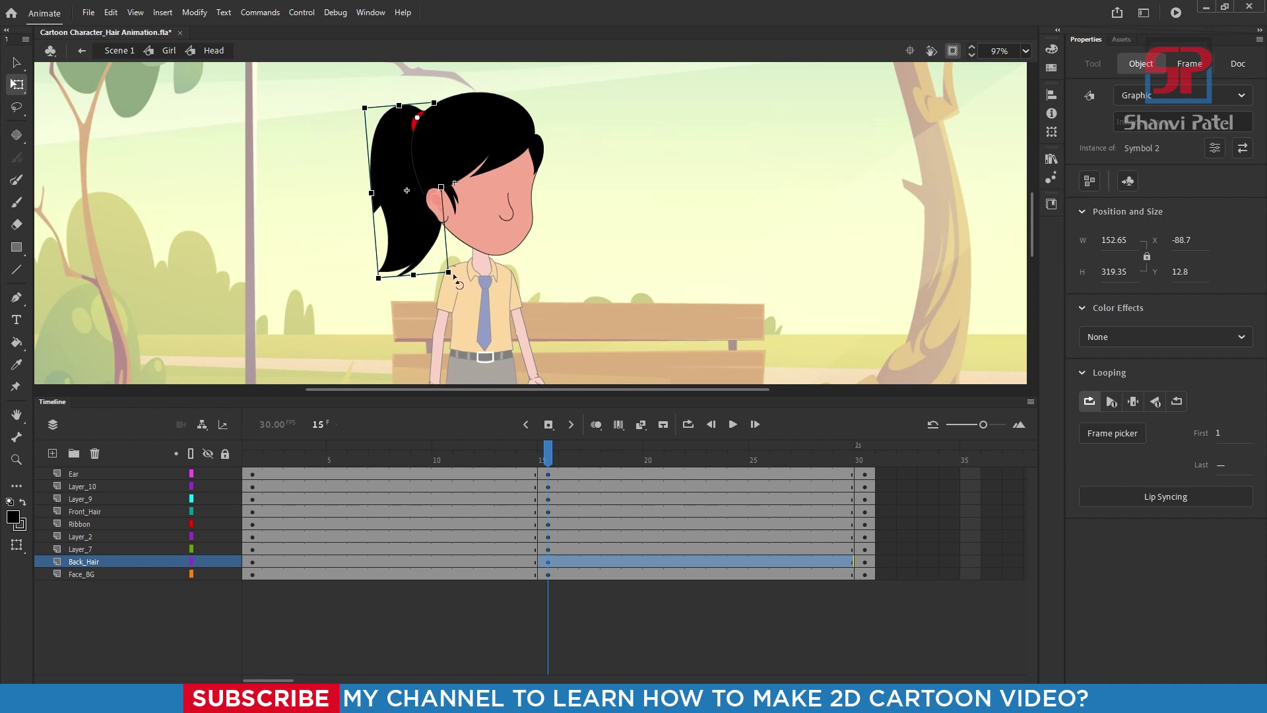
{"action": "left_click_drag", "start_coordinate": [454, 275], "coordinate": [426, 285]}
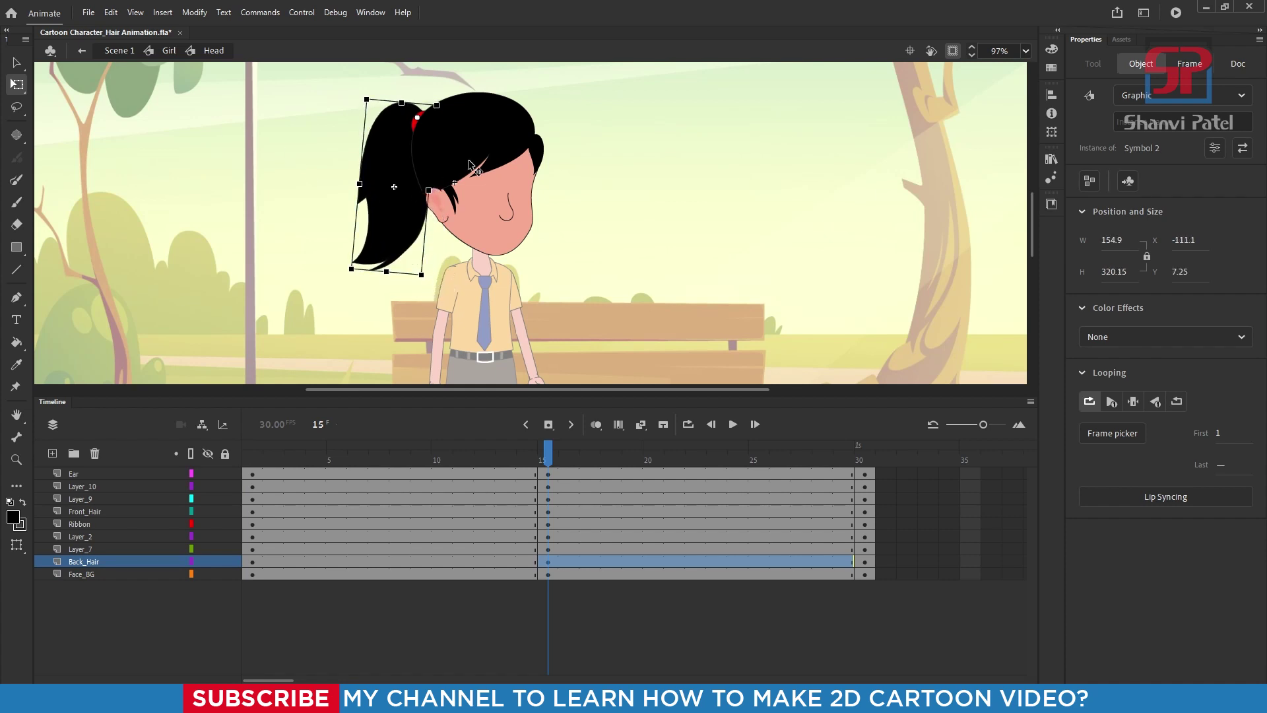
{"action": "scroll", "coordinate": [481, 172], "scroll_direction": "up", "scroll_amount": 3}
{"action": "scroll", "coordinate": [577, 145], "scroll_direction": "up", "scroll_amount": 3}
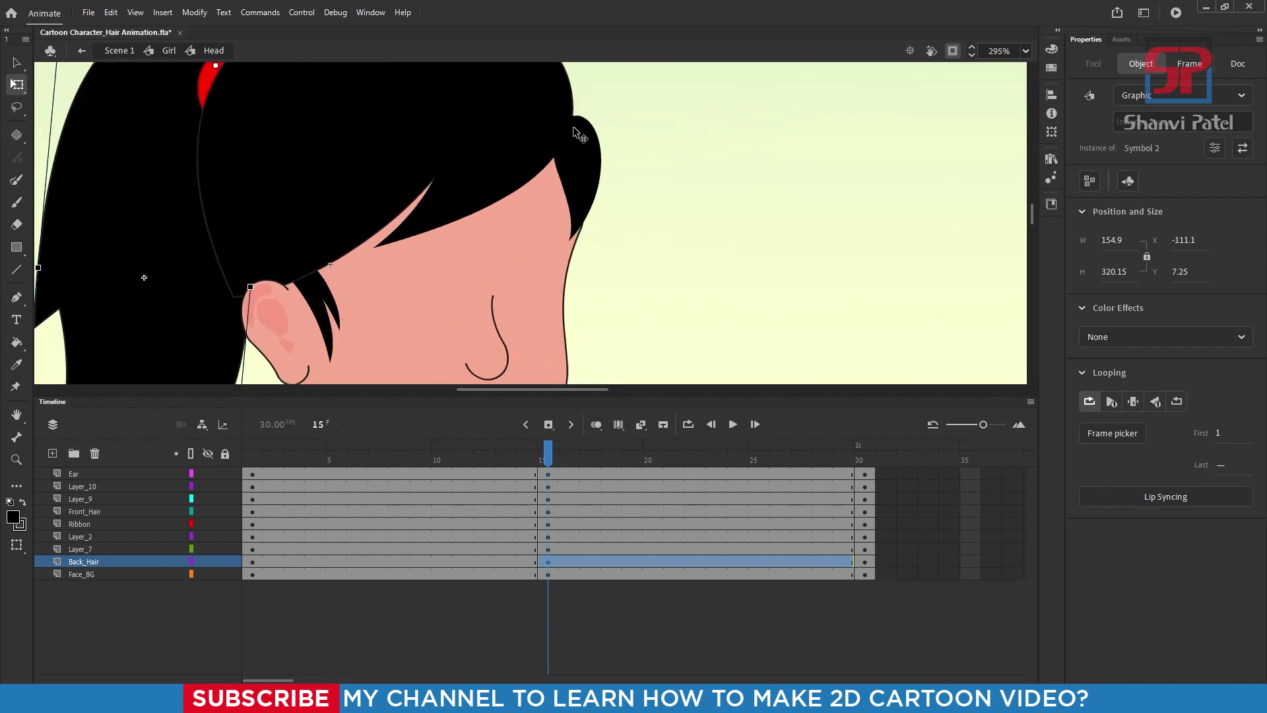
{"action": "left_click", "coordinate": [594, 179]}
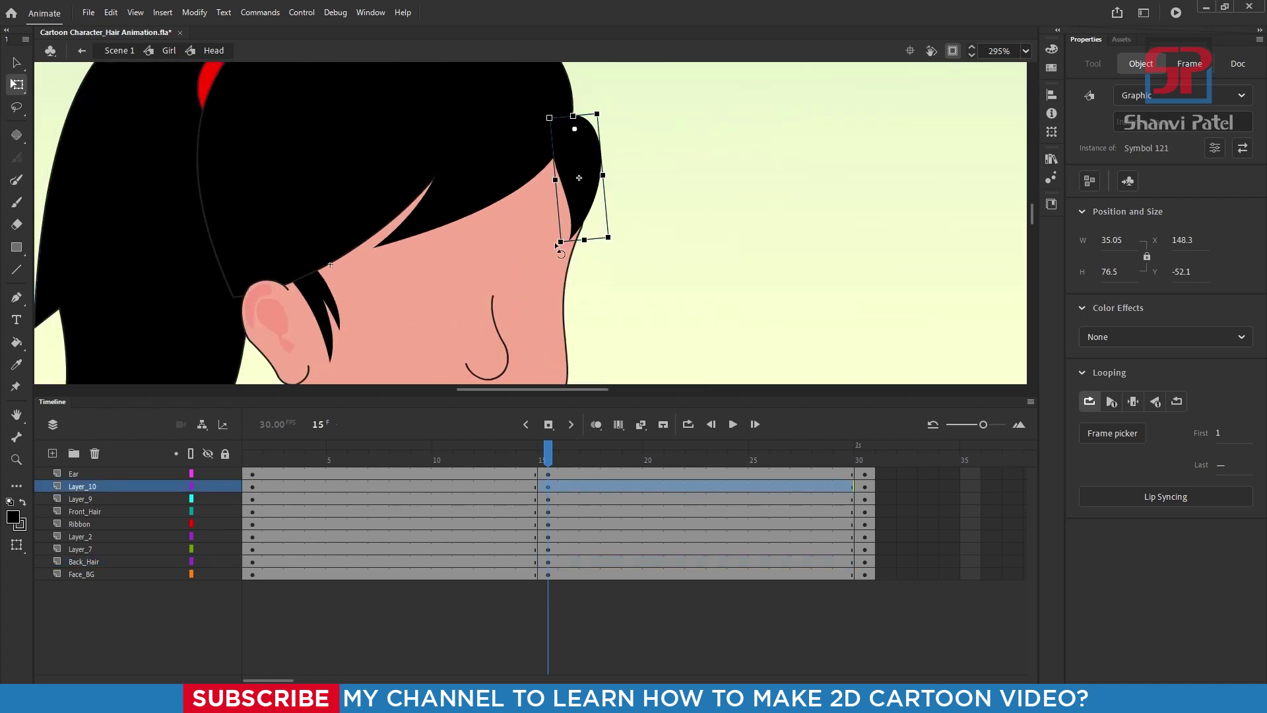
{"action": "left_click_drag", "start_coordinate": [560, 251], "coordinate": [577, 249]}
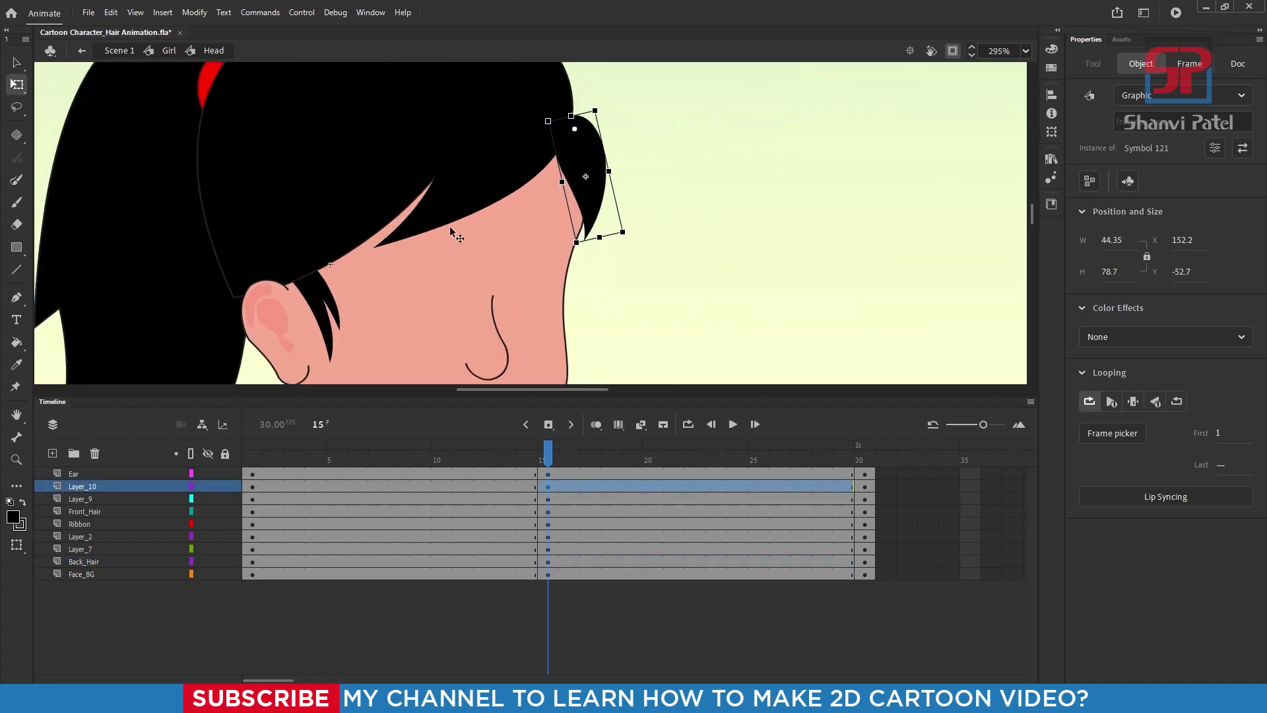
- Swing and skew the bangs sideways for the sway pose
{"action": "left_click", "coordinate": [407, 233]}
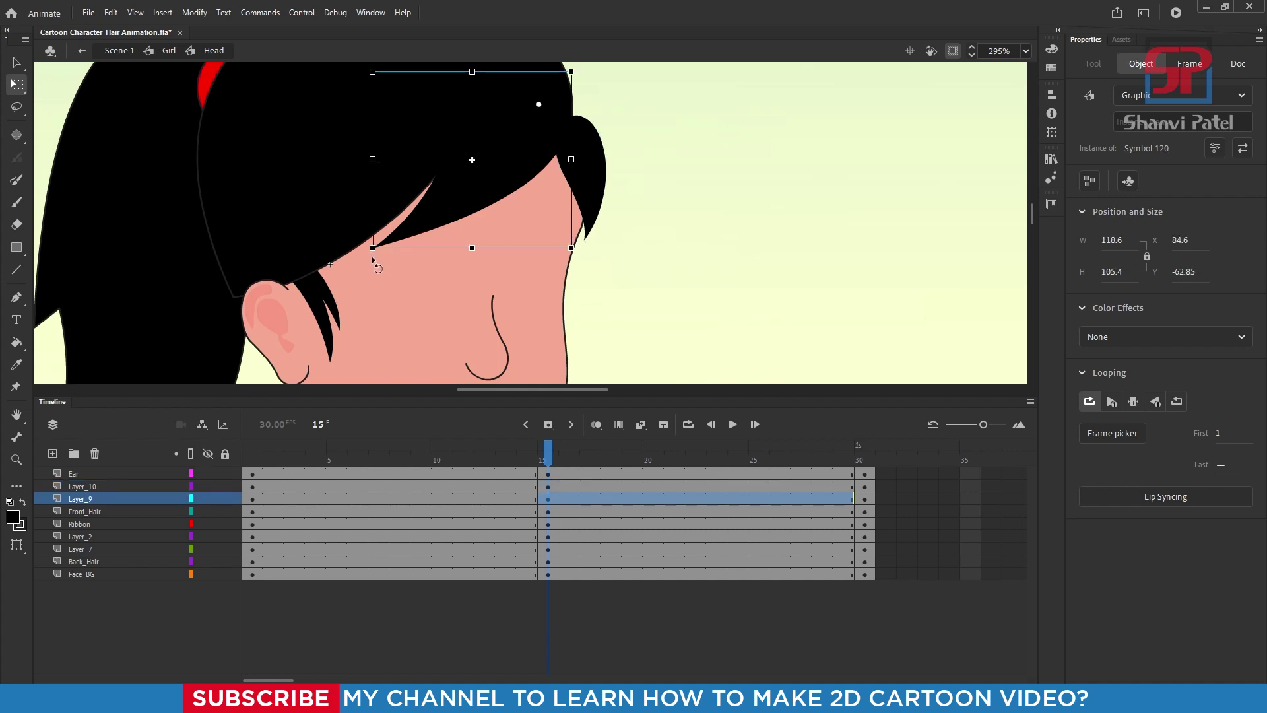
{"action": "left_click_drag", "start_coordinate": [374, 261], "coordinate": [425, 290]}
{"action": "scroll", "coordinate": [397, 291], "scroll_direction": "down", "scroll_amount": 2}
{"action": "scroll", "coordinate": [439, 302], "scroll_direction": "up", "scroll_amount": 3}
{"action": "scroll", "coordinate": [524, 205], "scroll_direction": "down", "scroll_amount": 1}
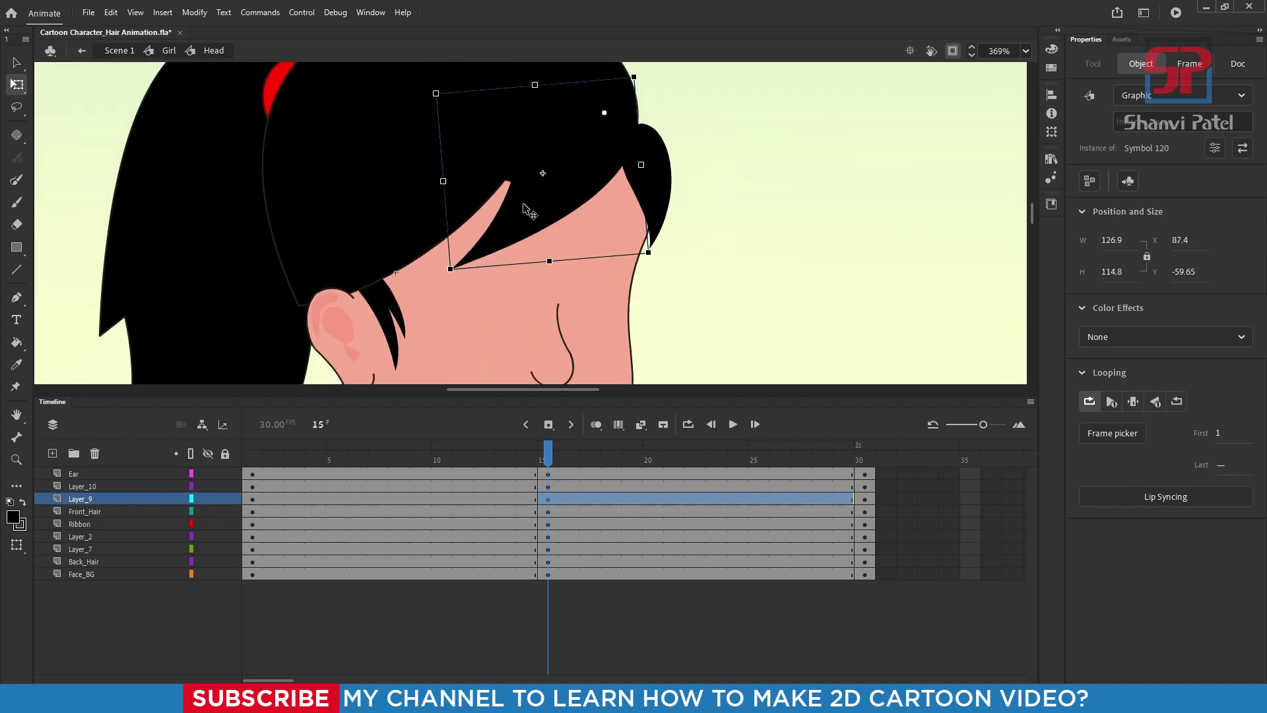
{"action": "scroll", "coordinate": [524, 204], "scroll_direction": "down", "scroll_amount": 2}
{"action": "scroll", "coordinate": [439, 286], "scroll_direction": "up", "scroll_amount": 4}
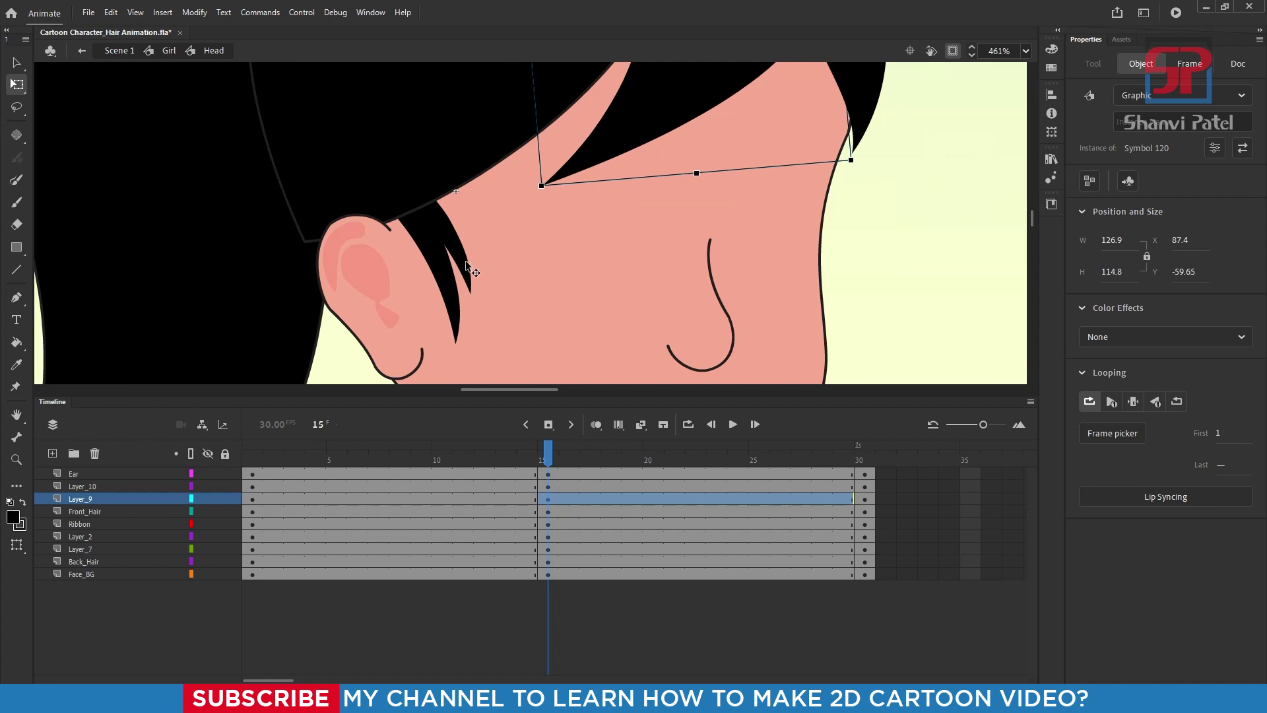
- Rotate both ear-side strands to swayed angles, preview, and select all head frames
{"action": "left_click", "coordinate": [468, 264]}
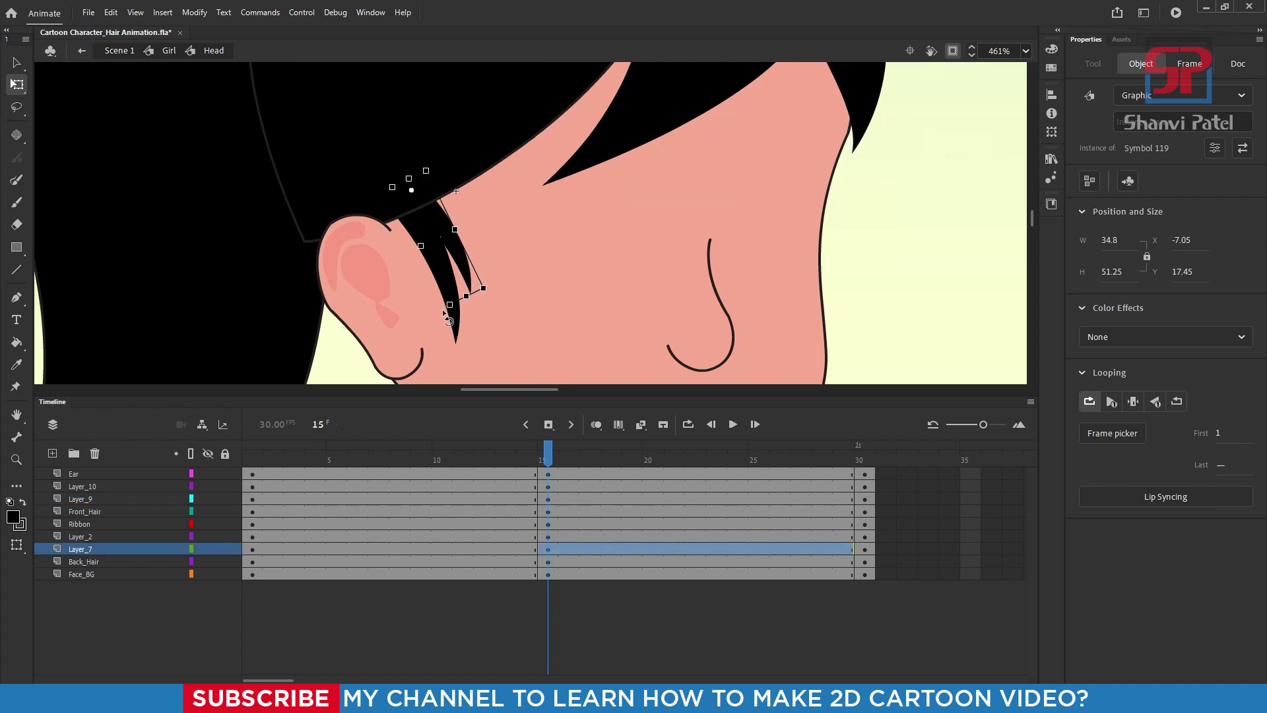
{"action": "left_click_drag", "start_coordinate": [445, 319], "coordinate": [474, 312]}
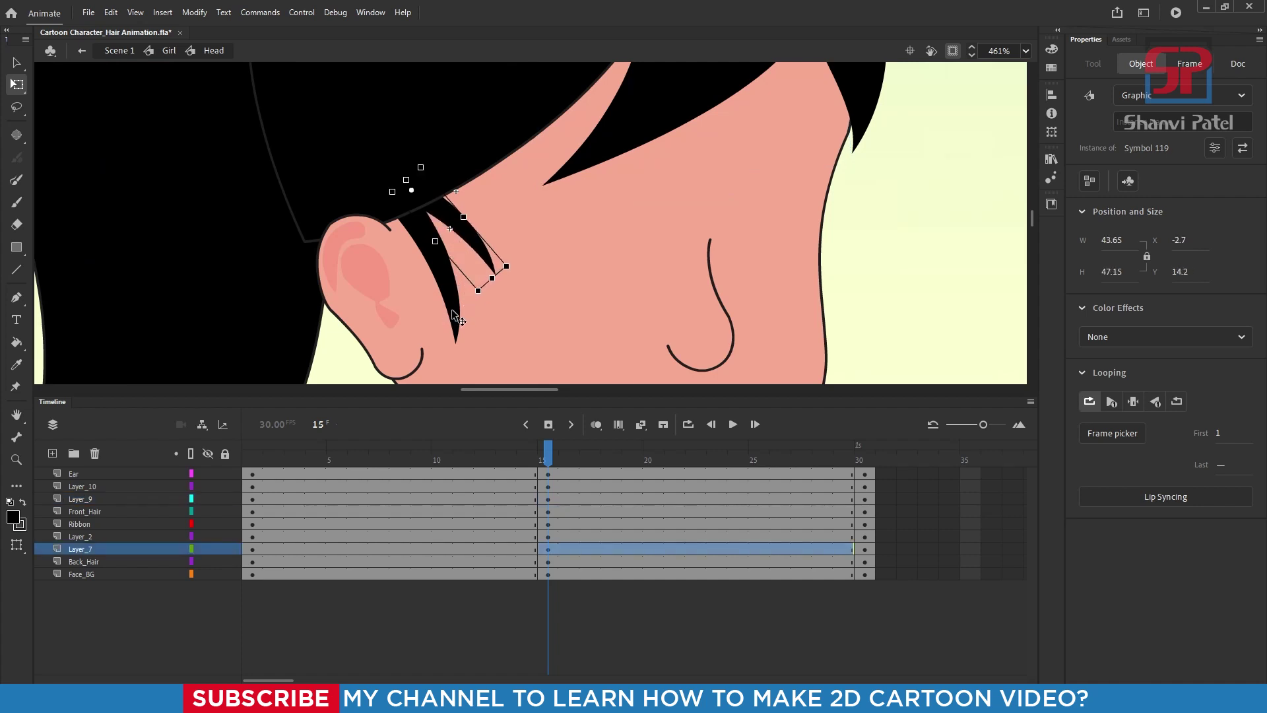
{"action": "left_click", "coordinate": [453, 312]}
{"action": "left_click_drag", "start_coordinate": [420, 356], "coordinate": [404, 354]}
{"action": "scroll", "coordinate": [451, 246], "scroll_direction": "down", "scroll_amount": 5}
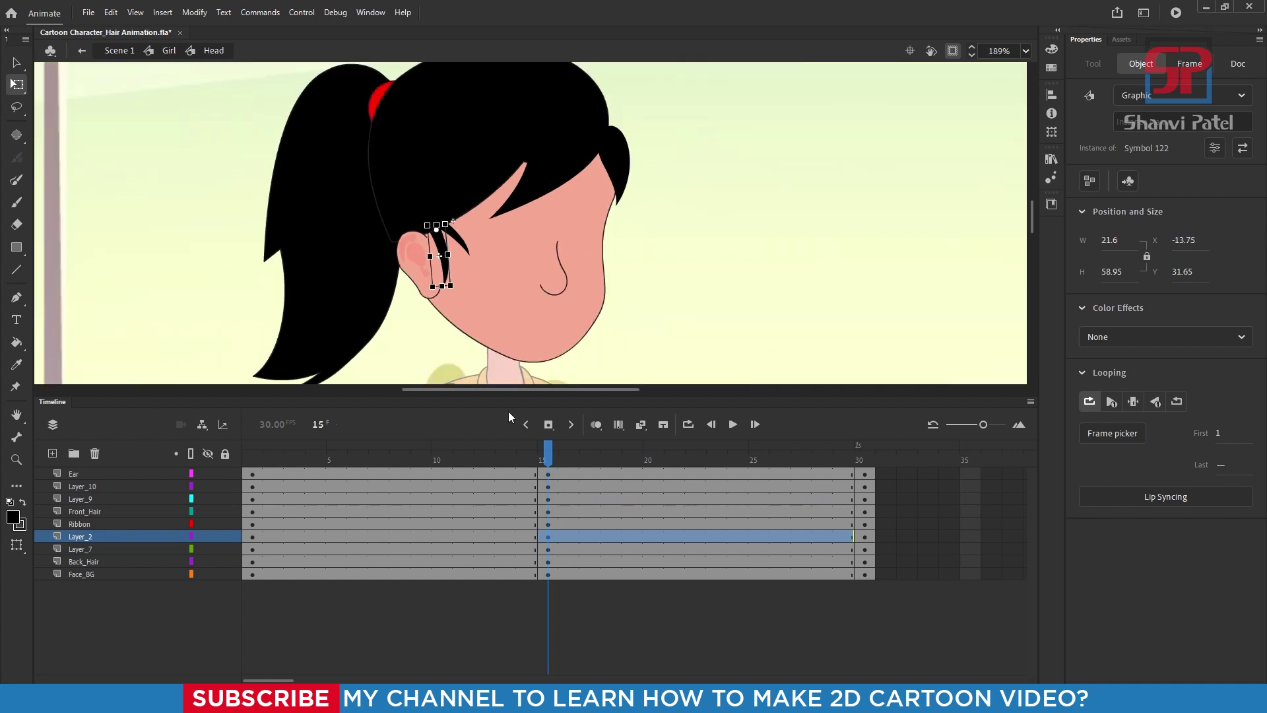
{"action": "left_click", "coordinate": [552, 454]}
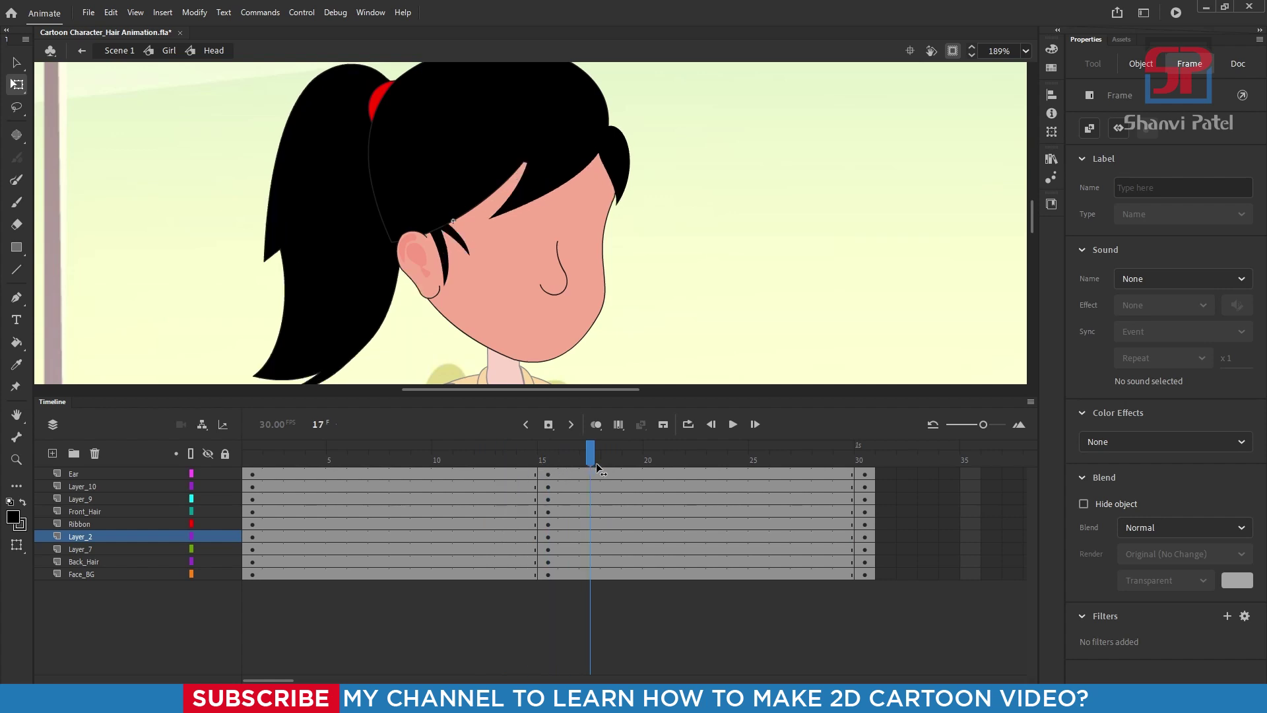
{"action": "left_click_drag", "start_coordinate": [566, 466], "coordinate": [506, 466]}
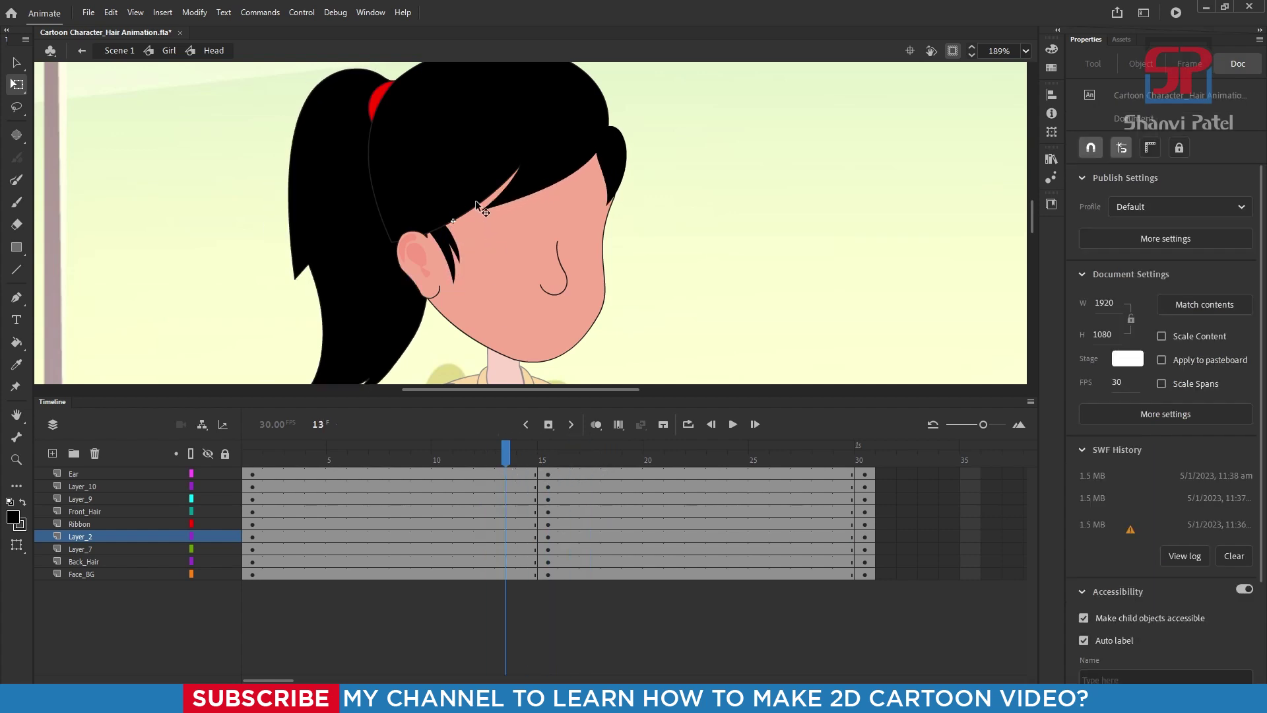
{"action": "scroll", "coordinate": [476, 200], "scroll_direction": "down", "scroll_amount": 1}
{"action": "left_click_drag", "start_coordinate": [280, 471], "coordinate": [910, 611]}
- Create classic tweens across the selected head frames and scrub to preview the sway
{"action": "right_click", "coordinate": [726, 532]}
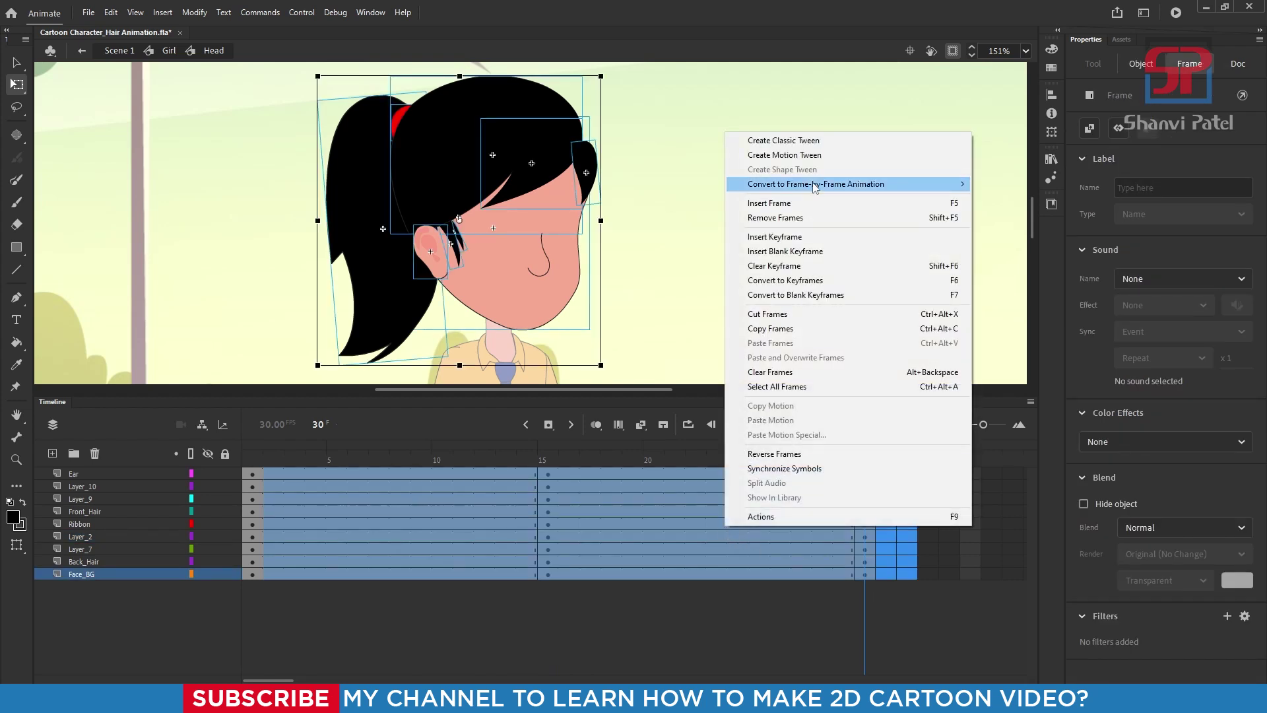
{"action": "left_click", "coordinate": [822, 140]}
{"action": "left_click_drag", "start_coordinate": [556, 459], "coordinate": [865, 515]}
{"action": "key", "text": "ctrl+a"}
{"action": "scroll", "coordinate": [422, 232], "scroll_direction": "down", "scroll_amount": 2}
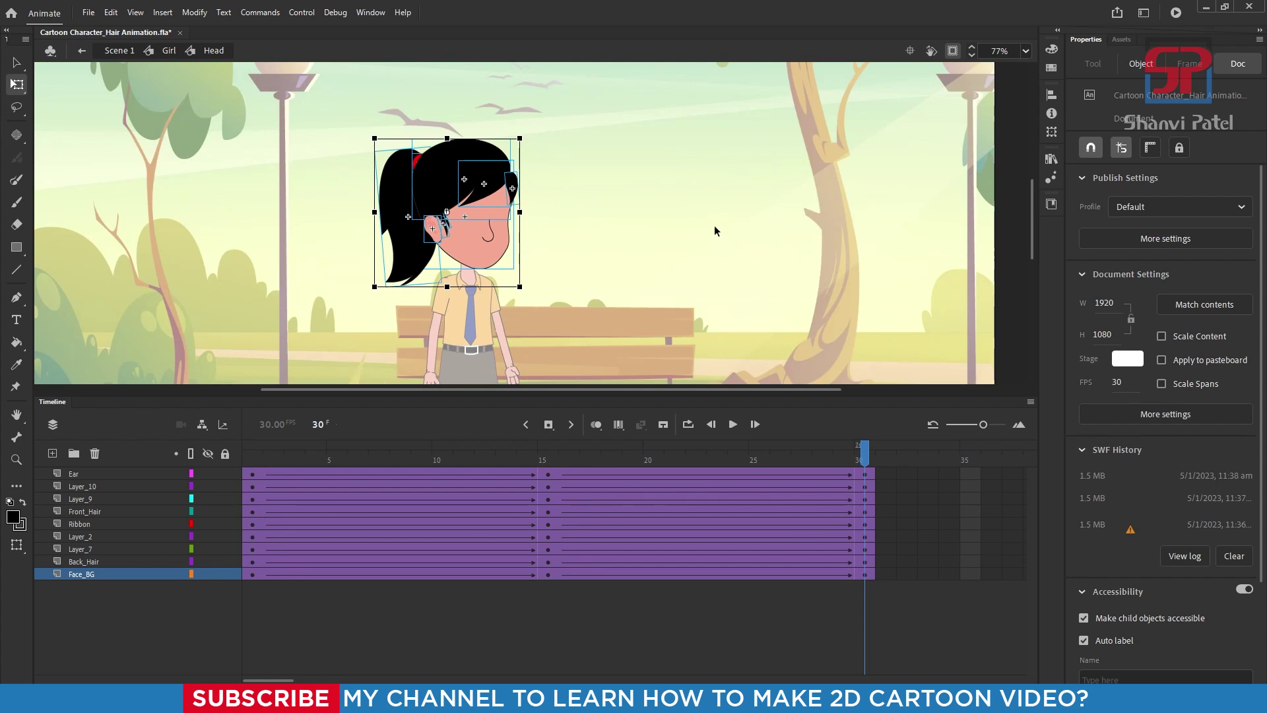
{"action": "left_click", "coordinate": [700, 225]}
- Return to the Girl symbol, enlarge the timeline, and select frame 30 on Eye_Blink
{"action": "double_click", "coordinate": [802, 257]}
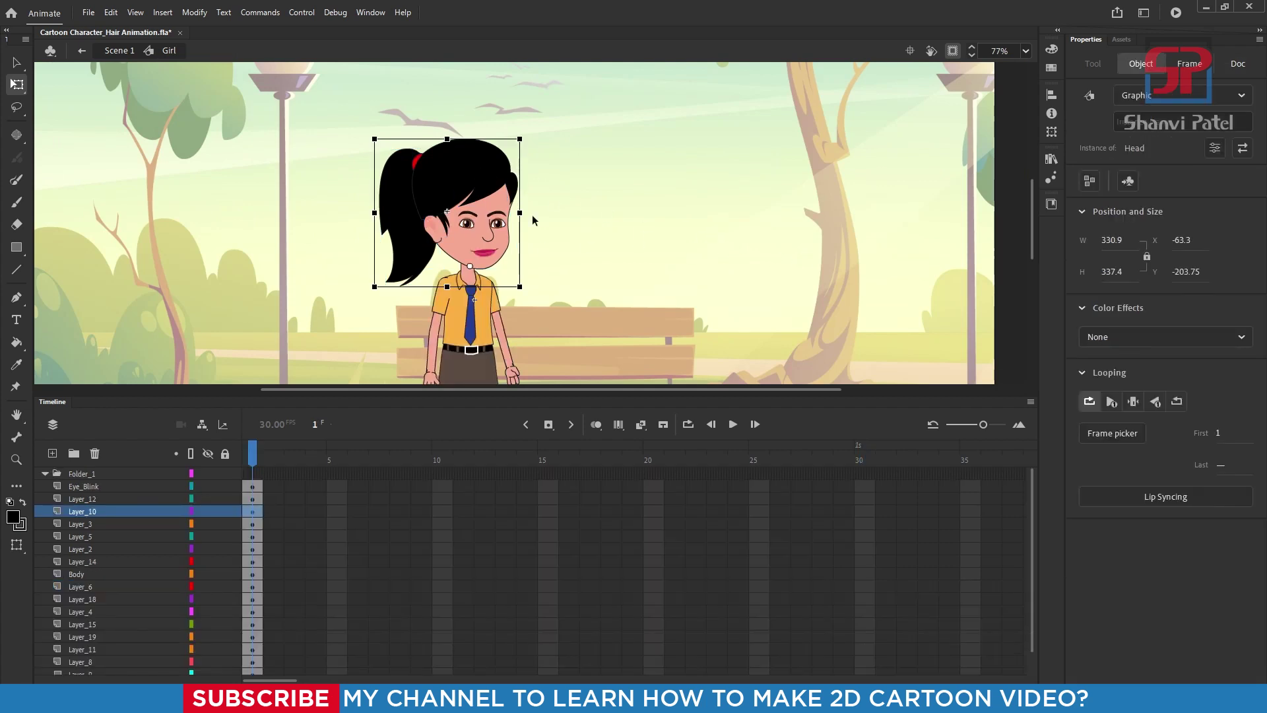
{"action": "scroll", "coordinate": [435, 109], "scroll_direction": "down", "scroll_amount": 2}
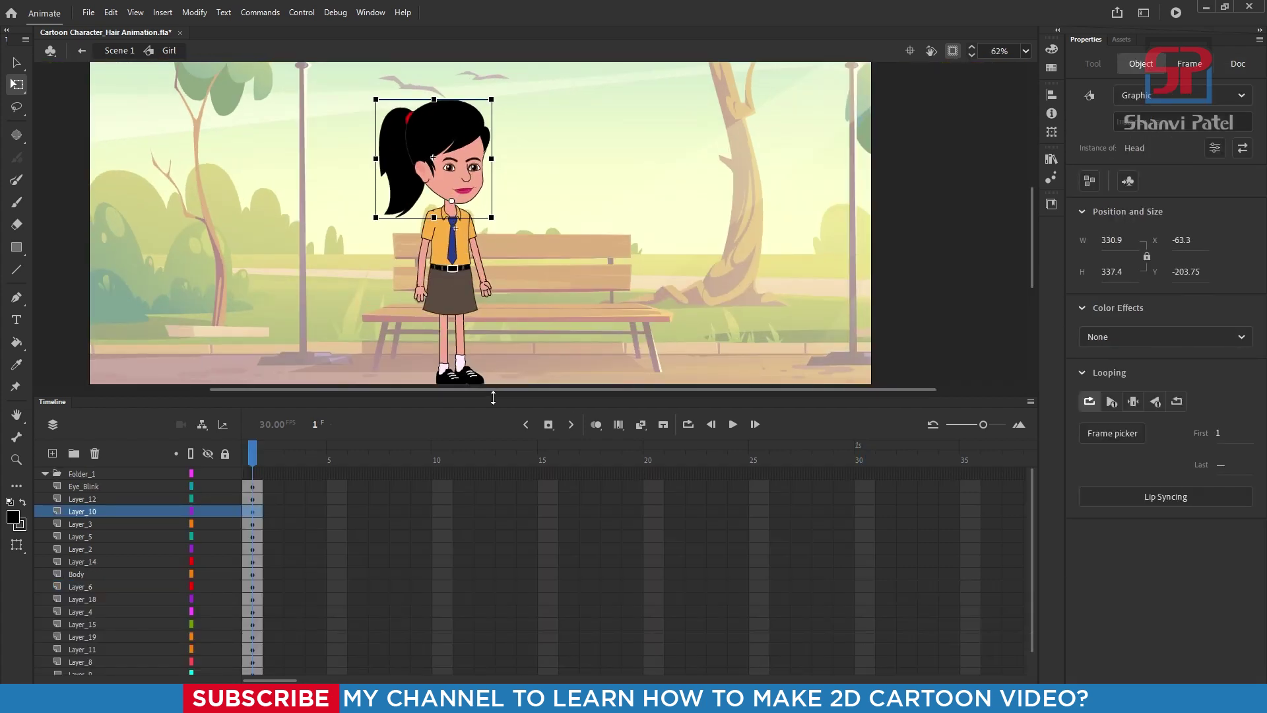
{"action": "left_click_drag", "start_coordinate": [493, 398], "coordinate": [494, 326]}
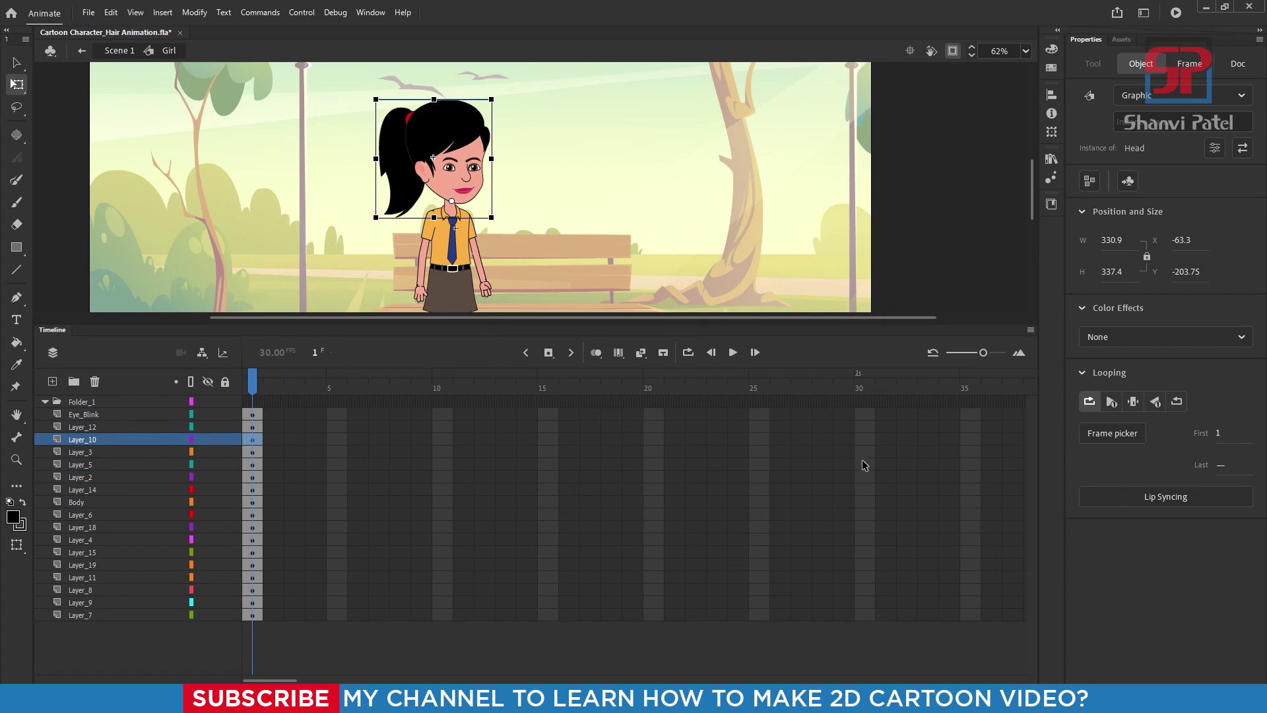
{"action": "left_click", "coordinate": [864, 419]}
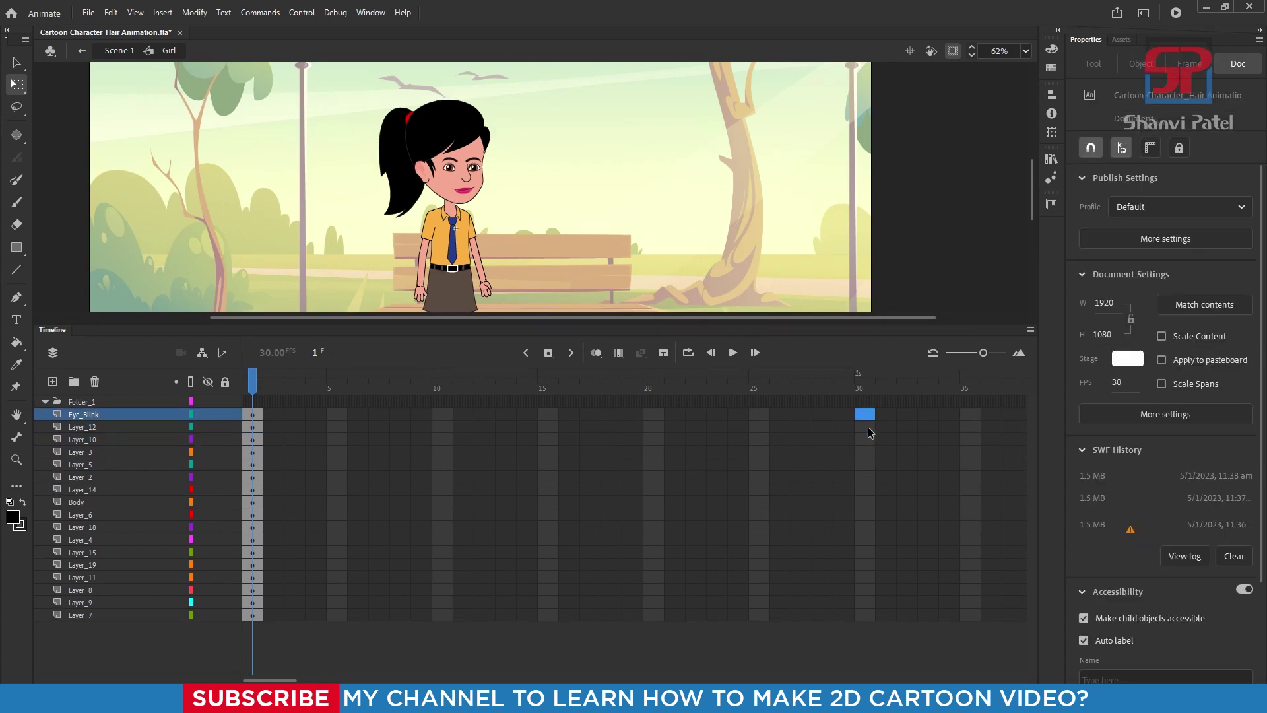
- Insert frames through Layer_7 so every Girl layer reaches frame 30, then rewind to frame 1
{"action": "left_click", "coordinate": [867, 619], "text": "shift"}
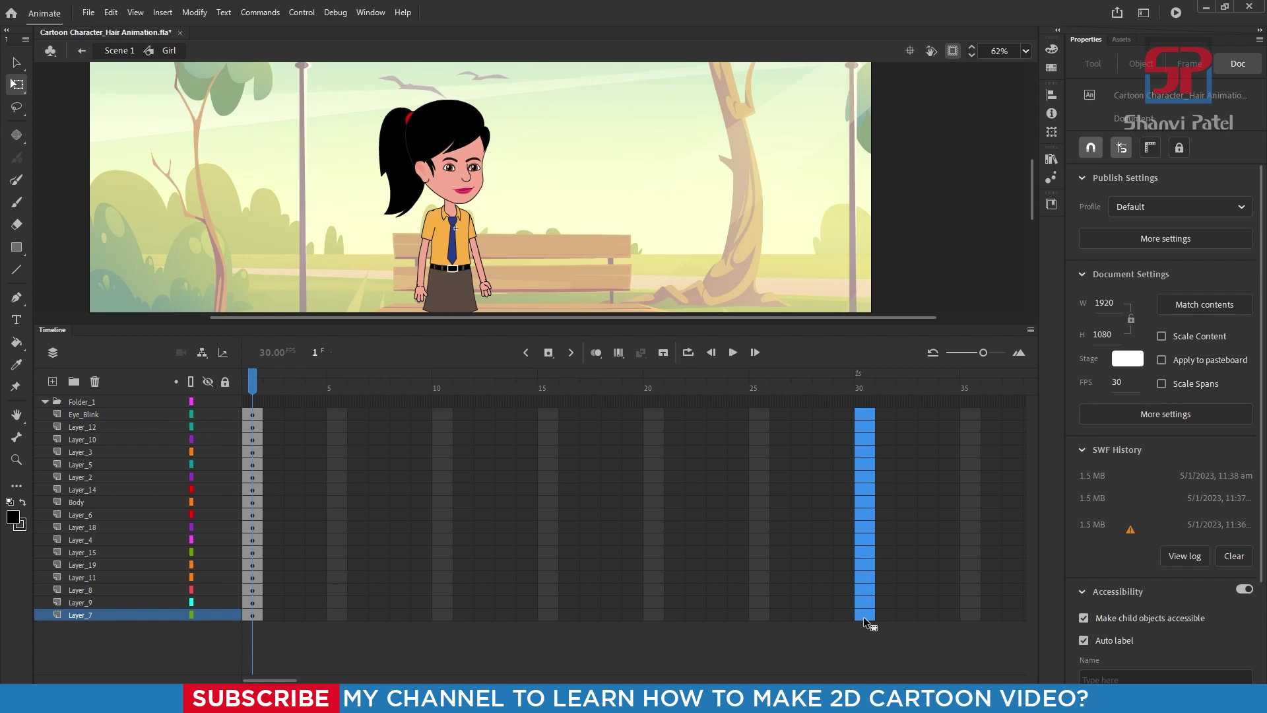
{"action": "key", "text": "F5"}
{"action": "left_click", "coordinate": [314, 391]}
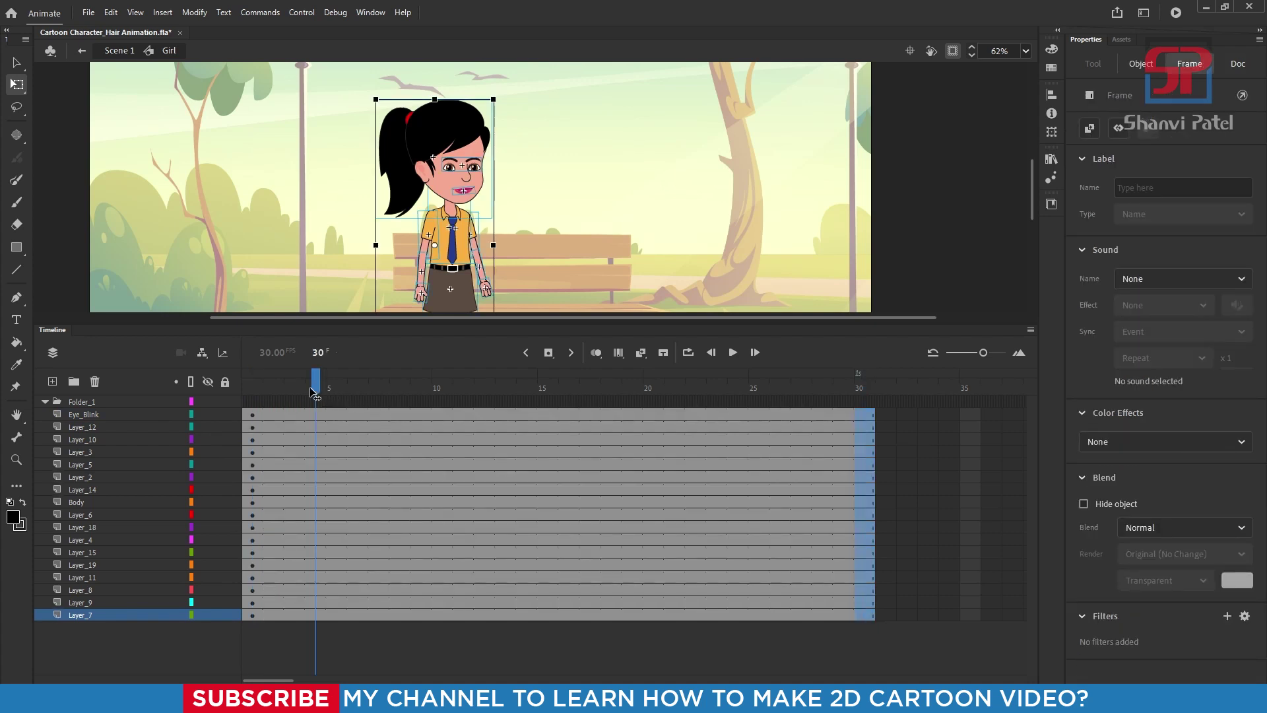
{"action": "left_click_drag", "start_coordinate": [310, 388], "coordinate": [251, 394]}
- Make the stage area taller to view the whole girl
{"action": "scroll", "coordinate": [514, 120], "scroll_direction": "down", "scroll_amount": 3}
{"action": "scroll", "coordinate": [495, 276], "scroll_direction": "up", "scroll_amount": 5}
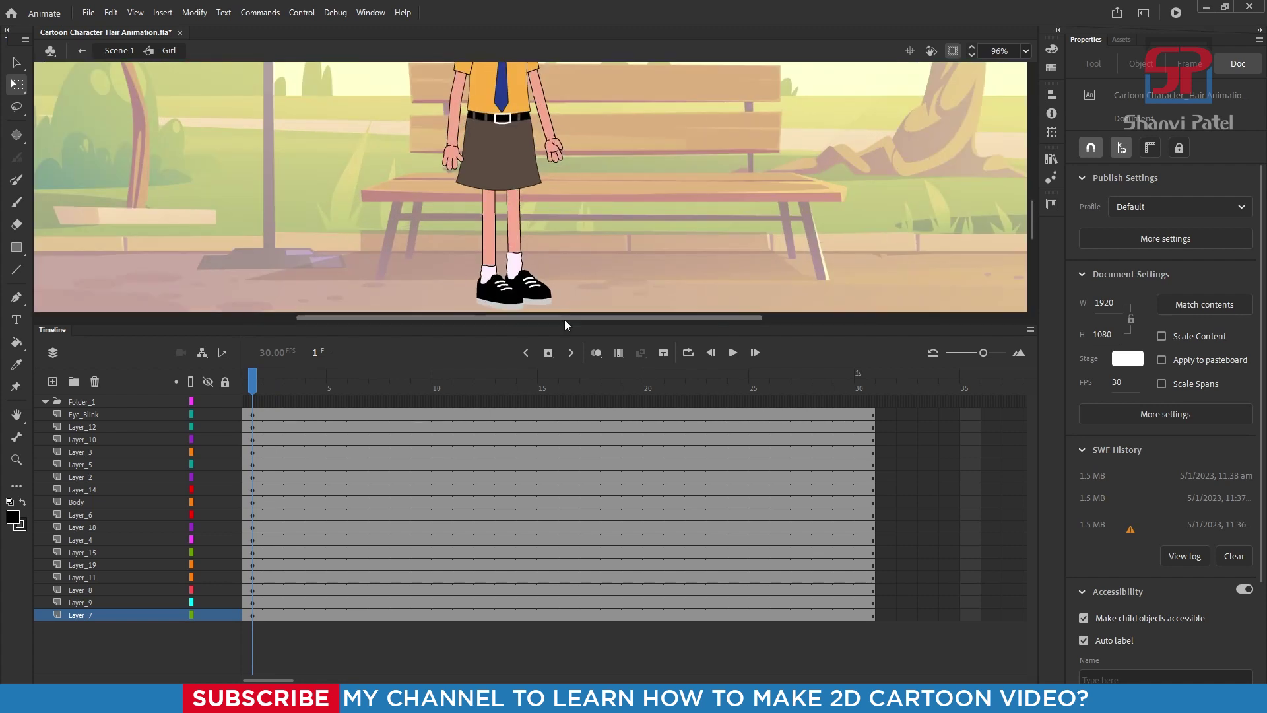
{"action": "left_click_drag", "start_coordinate": [567, 325], "coordinate": [565, 380]}
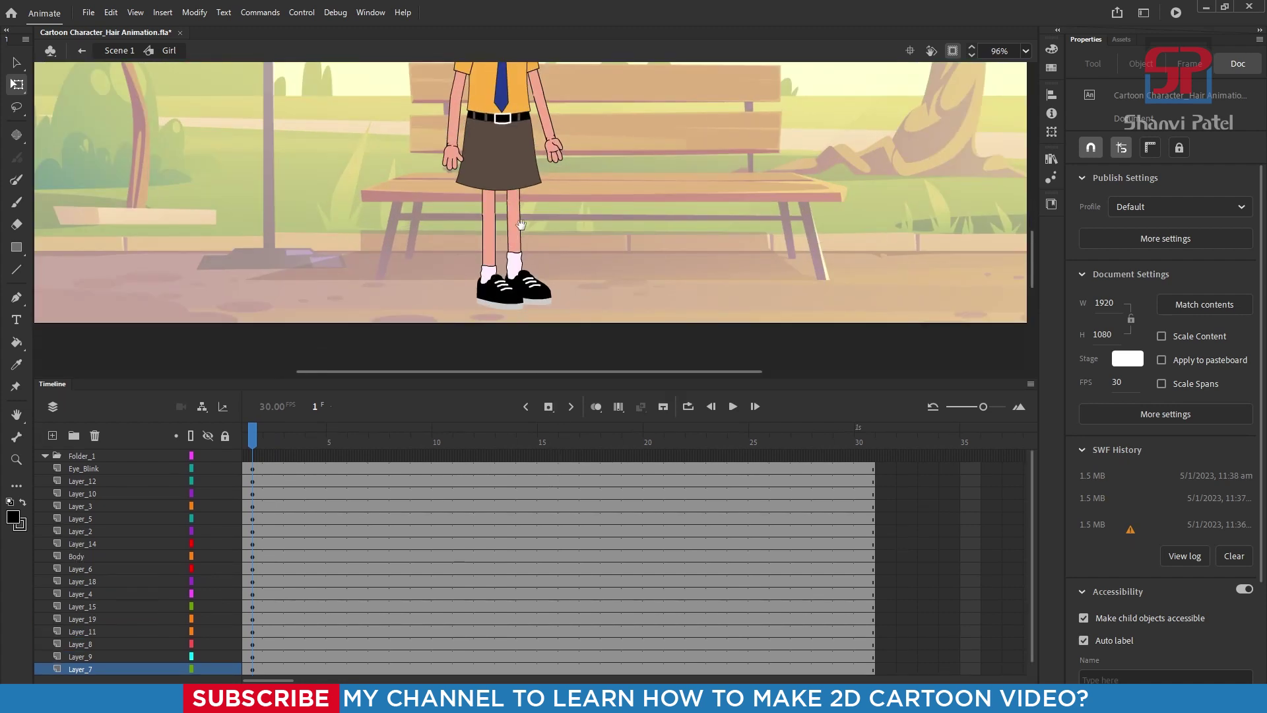
{"action": "scroll", "coordinate": [497, 300], "scroll_direction": "up", "scroll_amount": 2}
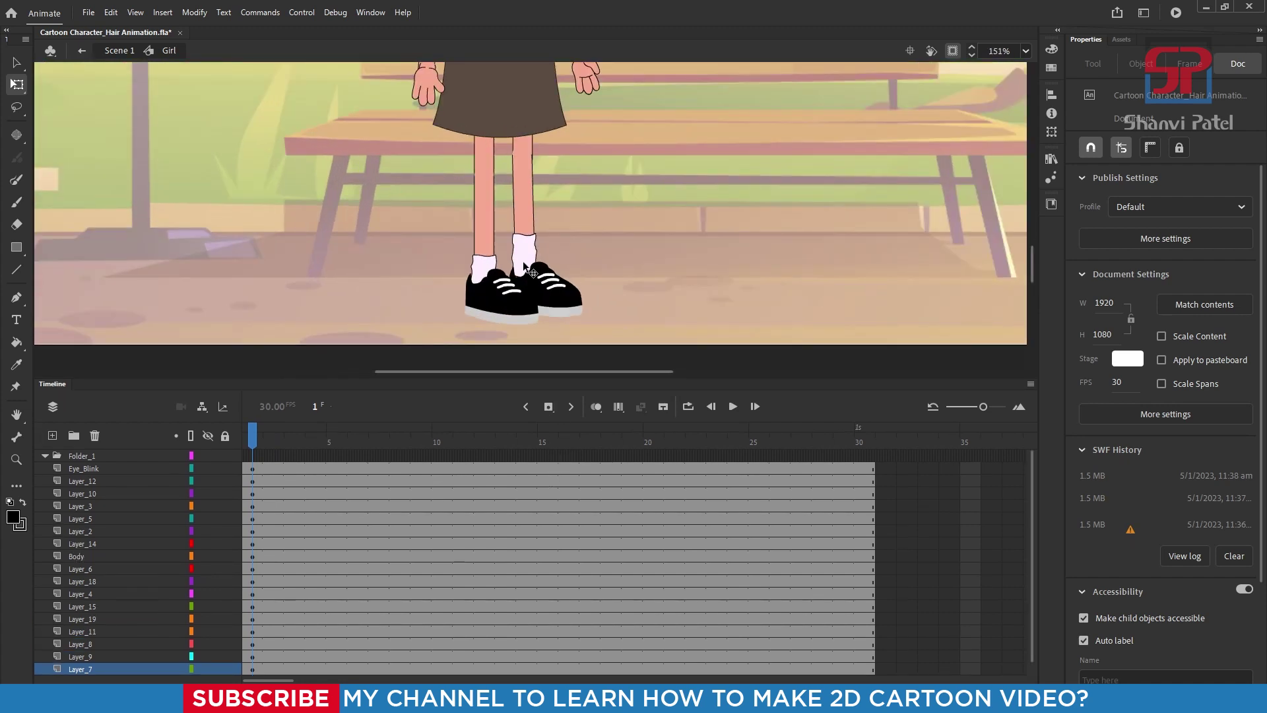
{"action": "scroll", "coordinate": [523, 267], "scroll_direction": "down", "scroll_amount": 2}
{"action": "scroll", "coordinate": [519, 208], "scroll_direction": "up", "scroll_amount": 2}
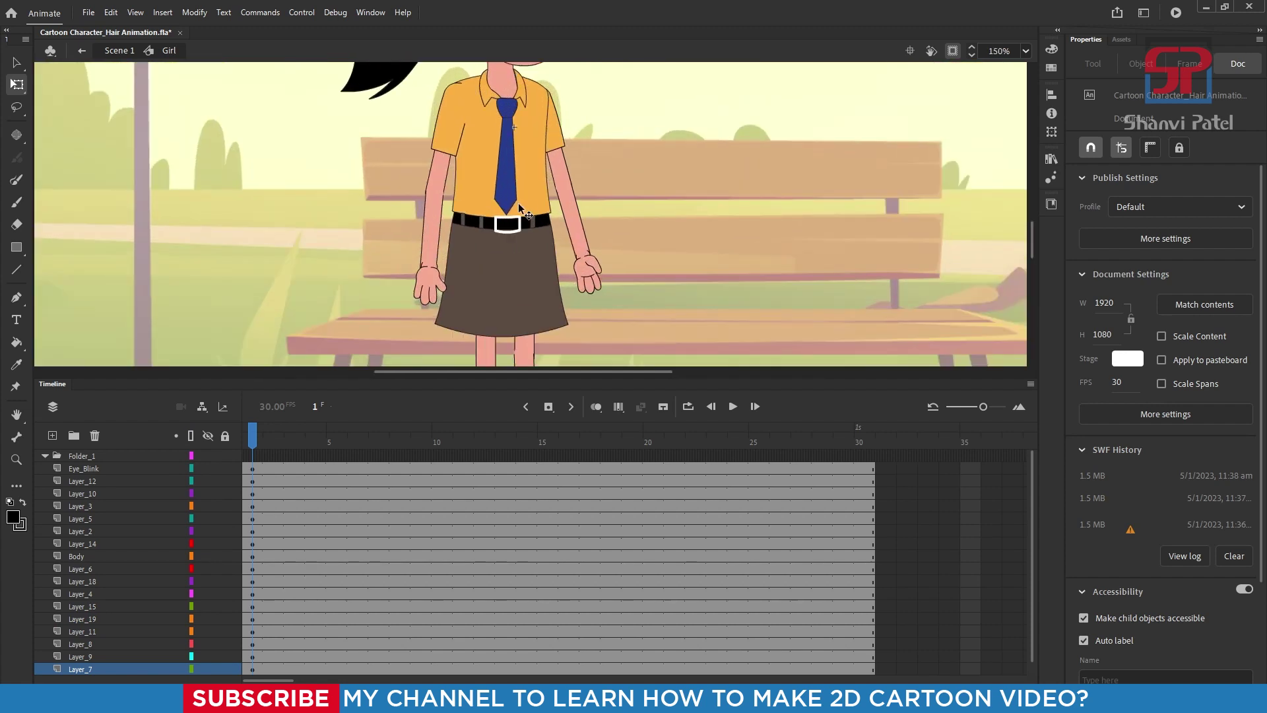
{"action": "scroll", "coordinate": [520, 208], "scroll_direction": "down", "scroll_amount": 2}
{"action": "scroll", "coordinate": [562, 227], "scroll_direction": "up", "scroll_amount": 2}
- Select the right upper arm, forearm and hand, pivot at the shoulder and swing them outward
{"action": "left_click", "coordinate": [550, 187]}
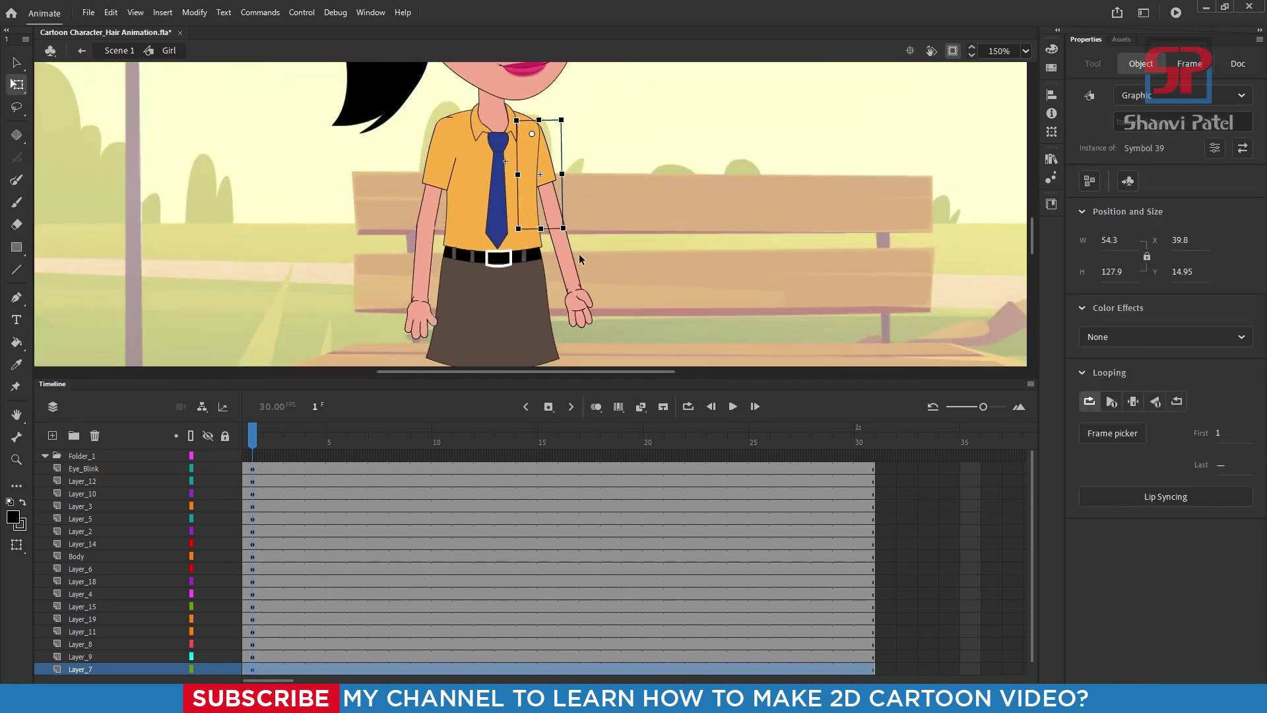
{"action": "left_click", "coordinate": [565, 247], "text": "shift"}
{"action": "left_click", "coordinate": [580, 312], "text": "shift"}
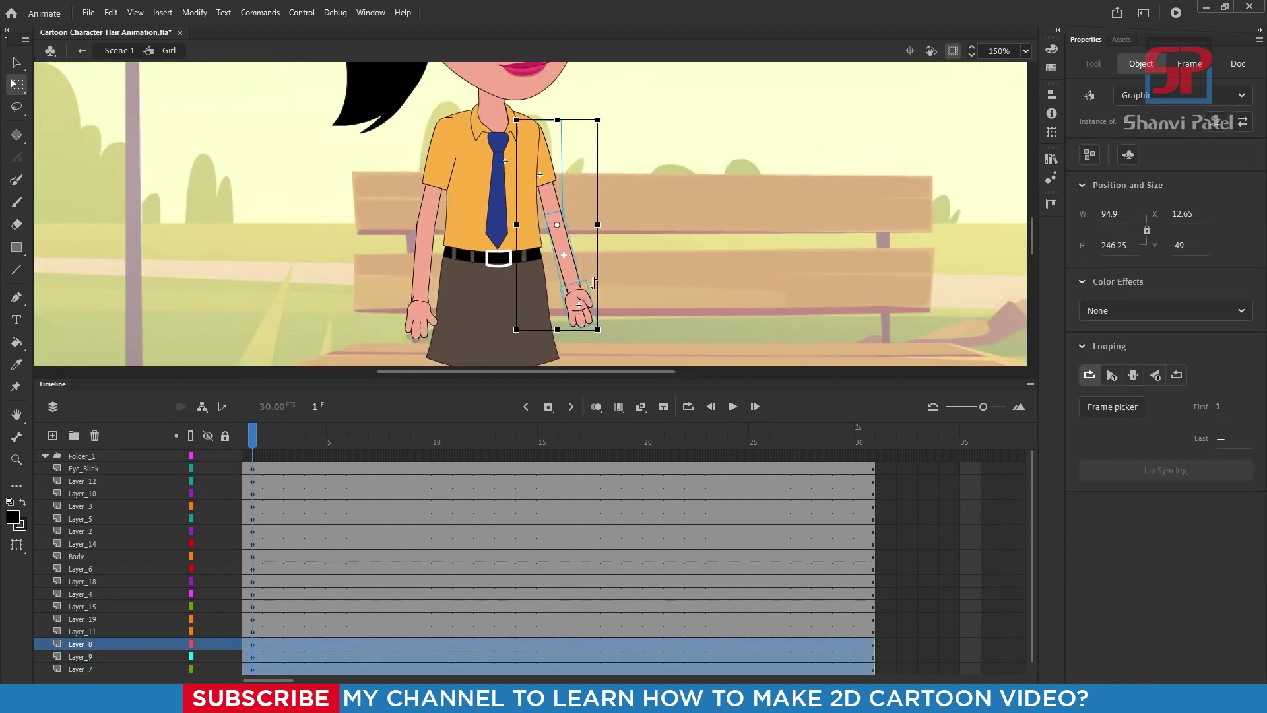
{"action": "left_click_drag", "start_coordinate": [558, 225], "coordinate": [532, 134]}
{"action": "left_click_drag", "start_coordinate": [509, 331], "coordinate": [536, 334]}
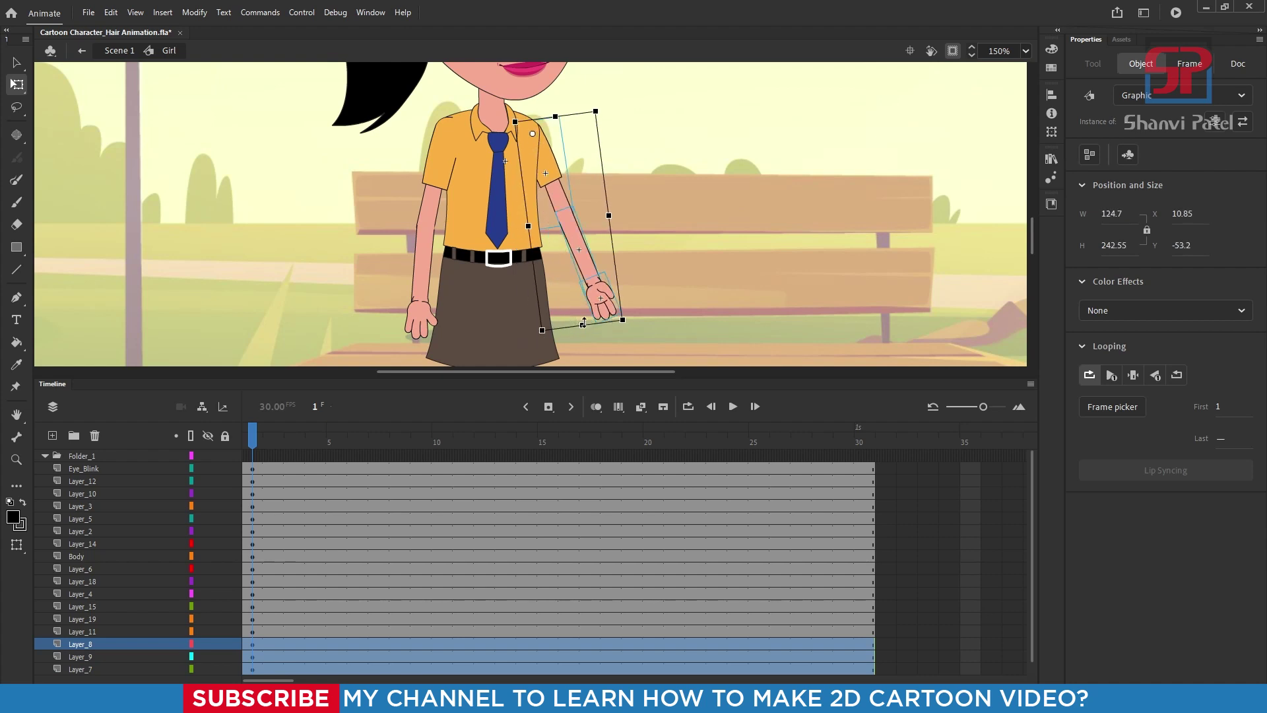
{"action": "left_click", "coordinate": [608, 326]}
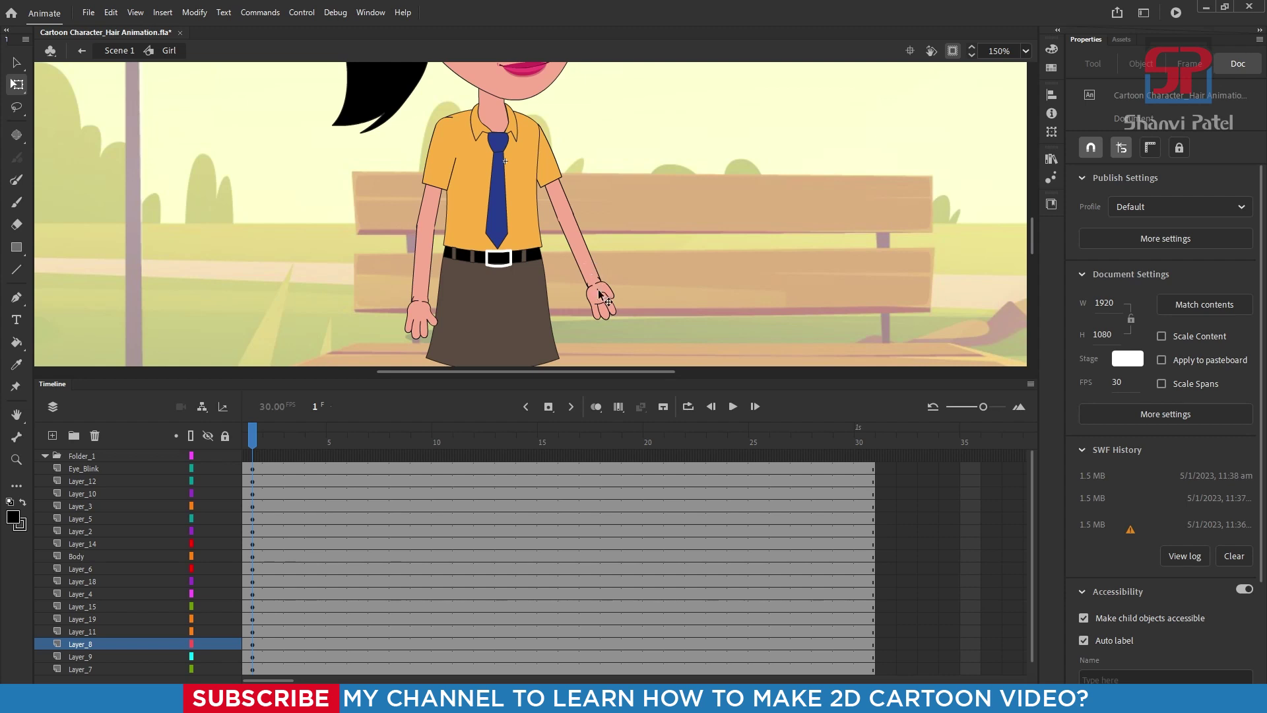
- Reset the arm's pivot to the shoulder and rotate the Layer_9 arm further outward
{"action": "scroll", "coordinate": [602, 302], "scroll_direction": "up", "scroll_amount": 1}
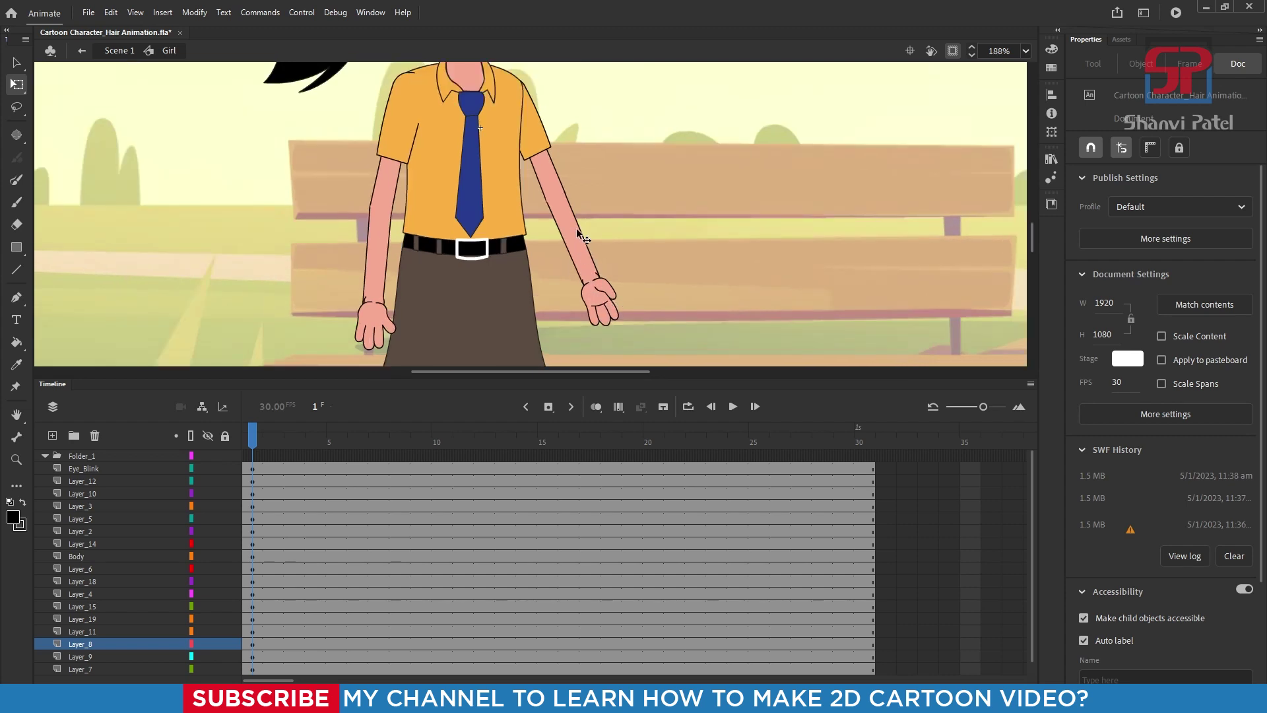
{"action": "left_click", "coordinate": [603, 307]}
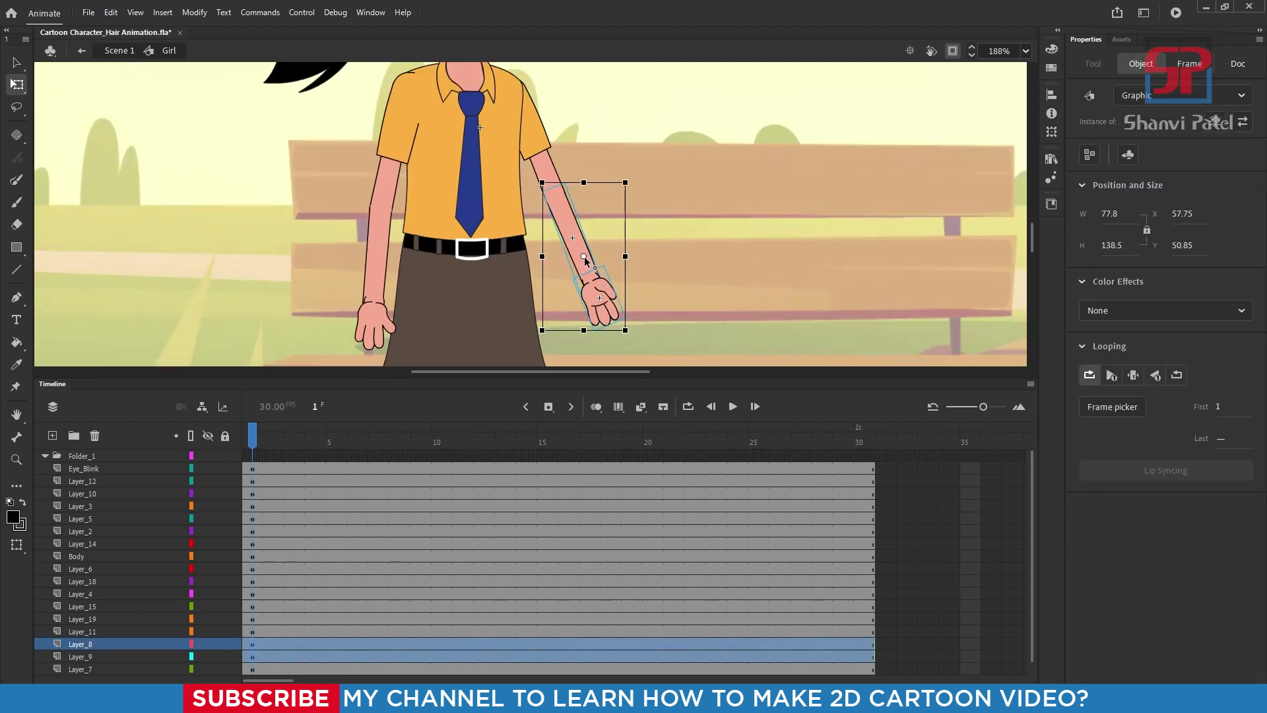
{"action": "left_click_drag", "start_coordinate": [585, 257], "coordinate": [556, 198]}
{"action": "left_click", "coordinate": [540, 330]}
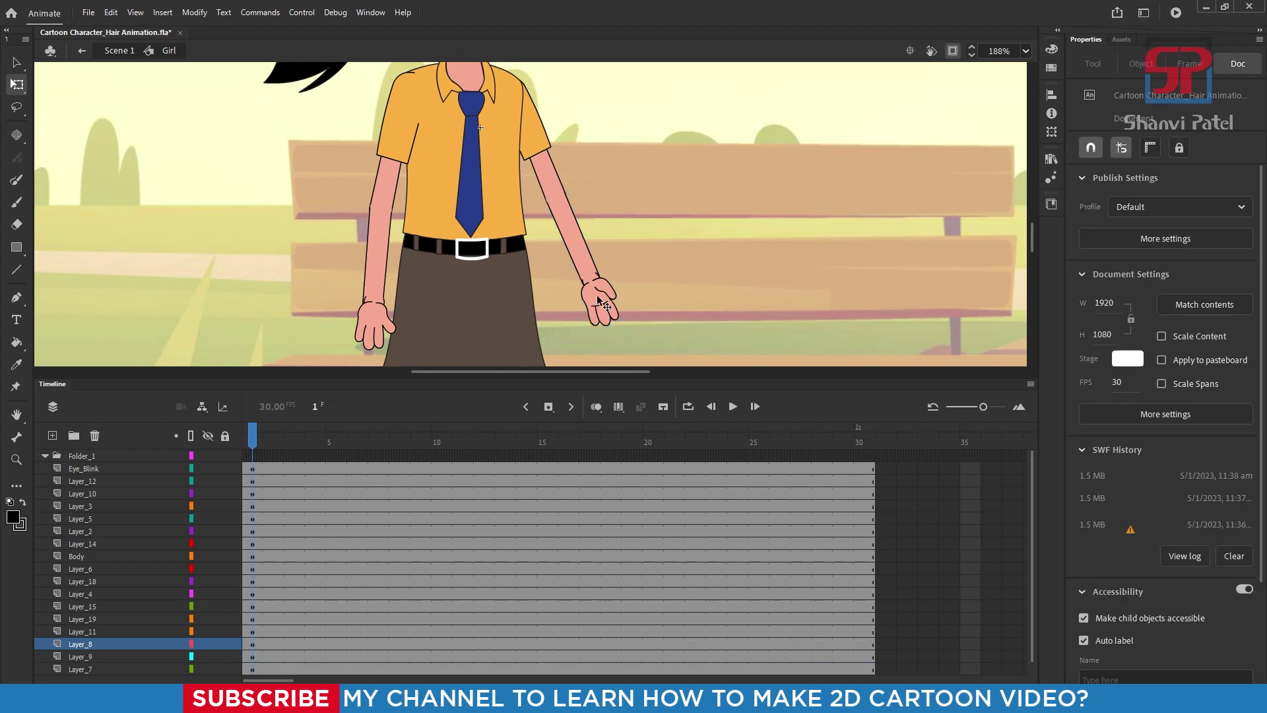
{"action": "left_click", "coordinate": [583, 249]}
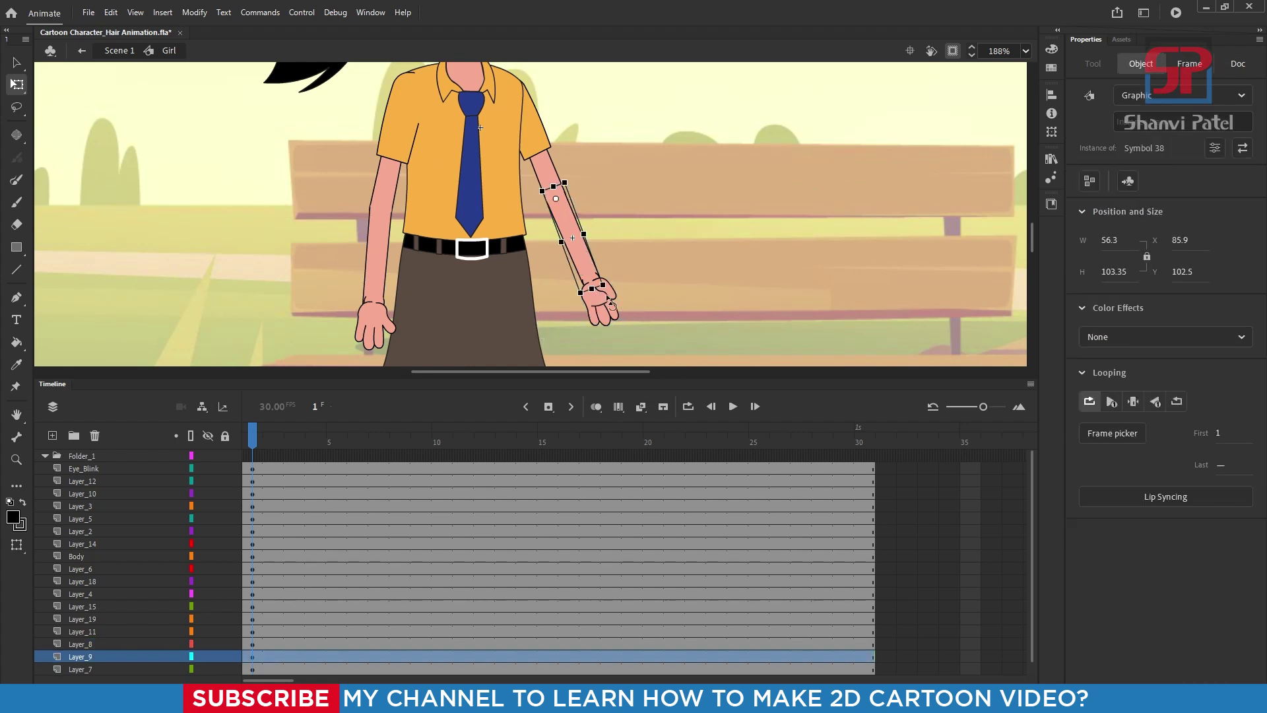
{"action": "left_click_drag", "start_coordinate": [610, 292], "coordinate": [641, 266]}
- Attach the hand to the wrist and rotate it to hang down, palm facing outward
{"action": "scroll", "coordinate": [660, 270], "scroll_direction": "up", "scroll_amount": 3}
{"action": "left_click", "coordinate": [564, 316]}
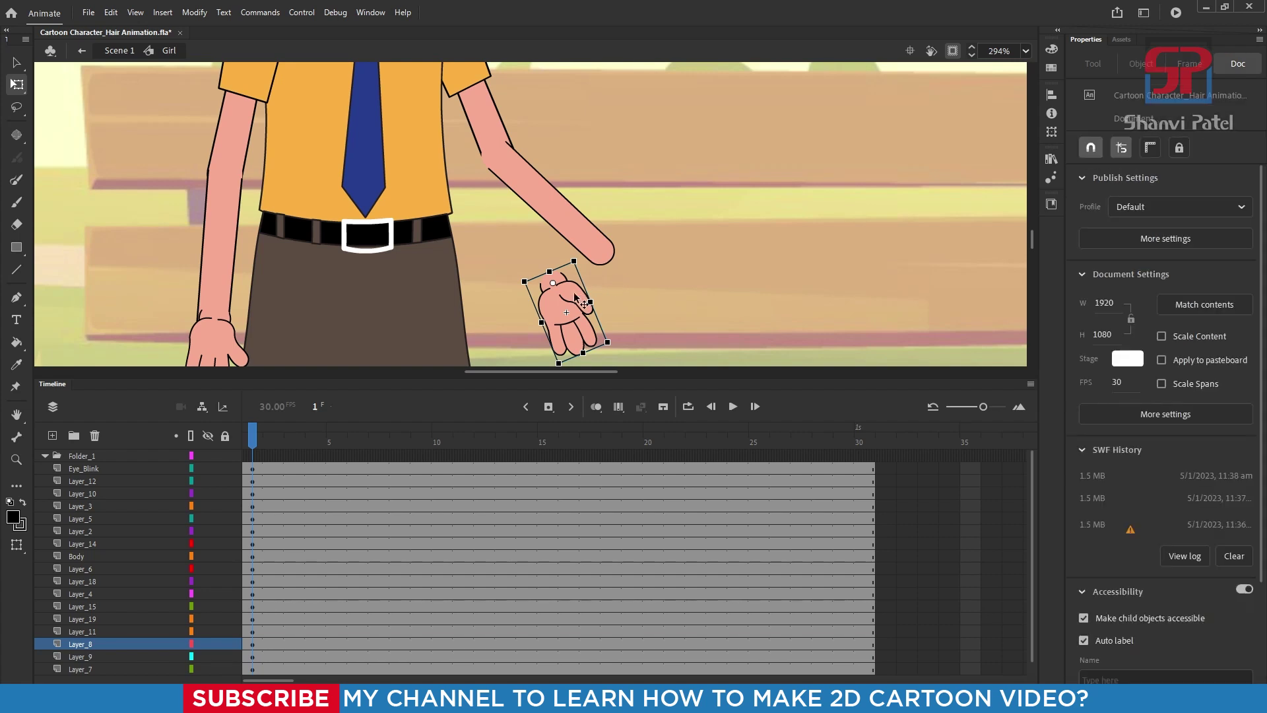
{"action": "left_click_drag", "start_coordinate": [565, 301], "coordinate": [623, 266]}
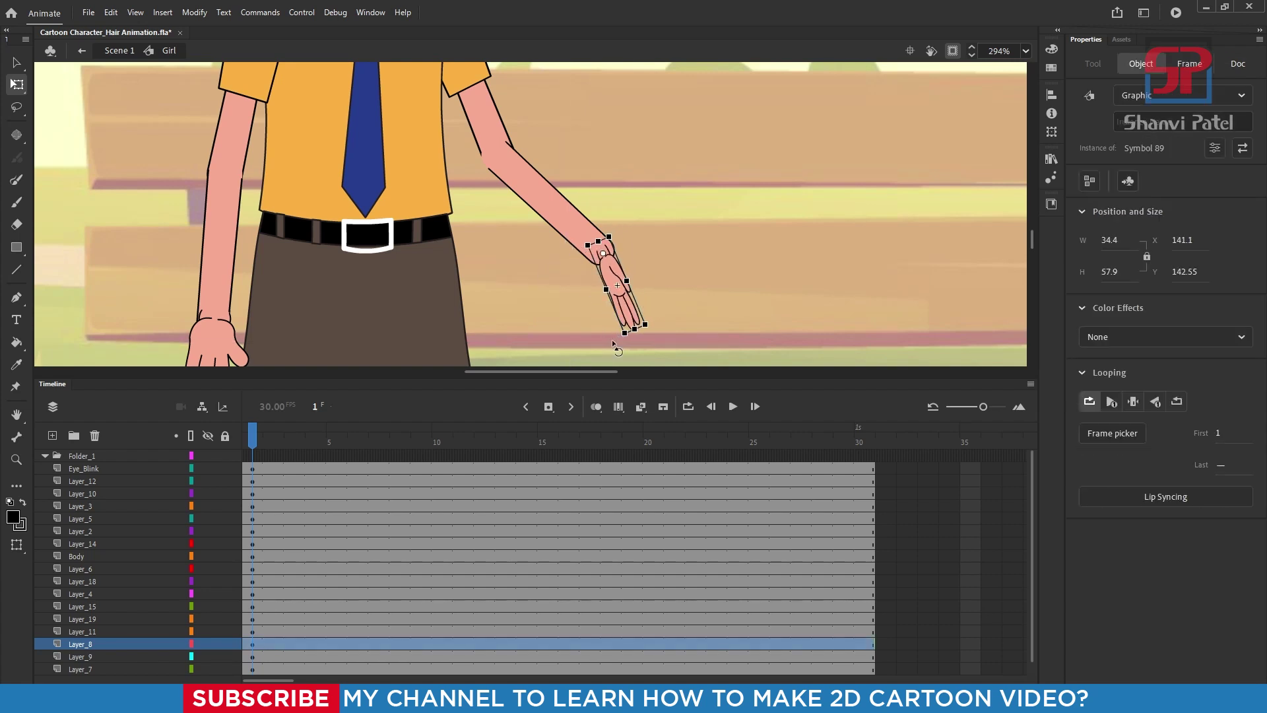
{"action": "left_click_drag", "start_coordinate": [604, 336], "coordinate": [622, 334]}
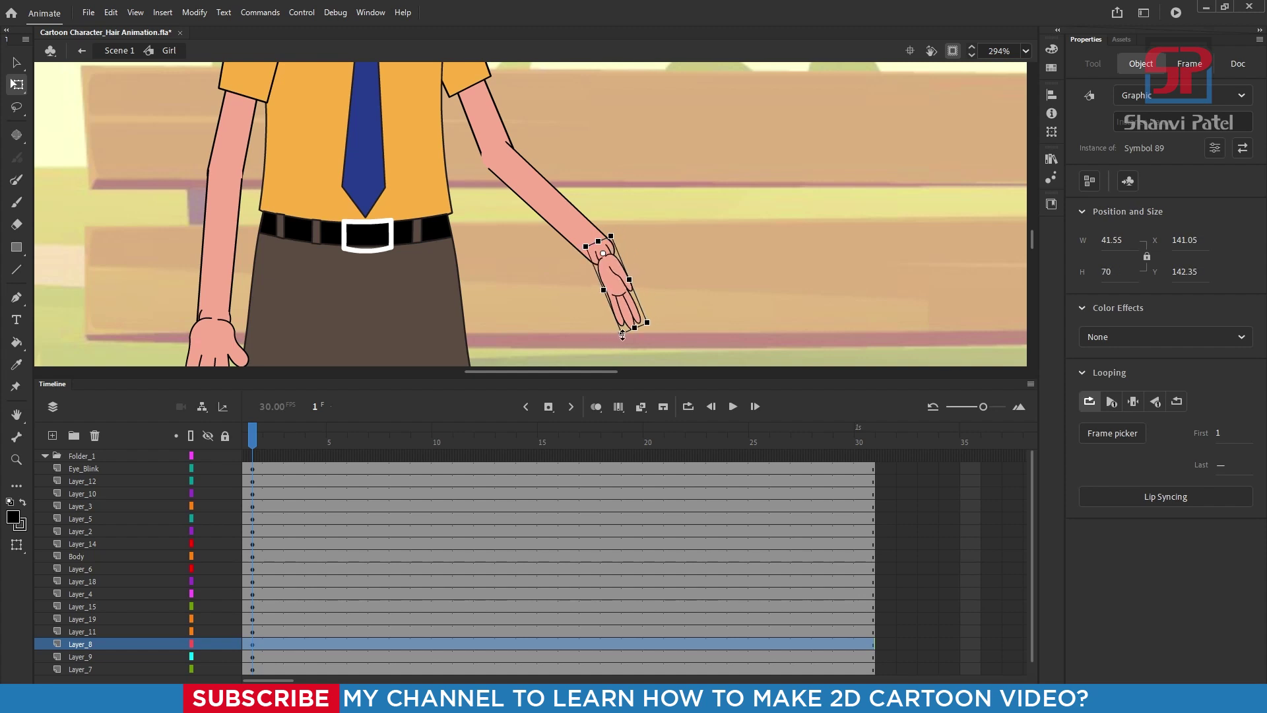
{"action": "mouse_move", "coordinate": [618, 232]}
{"action": "left_mouse_down"}
{"action": "mouse_move", "coordinate": [631, 229]}
{"action": "mouse_move", "coordinate": [623, 217]}
{"action": "left_mouse_up"}
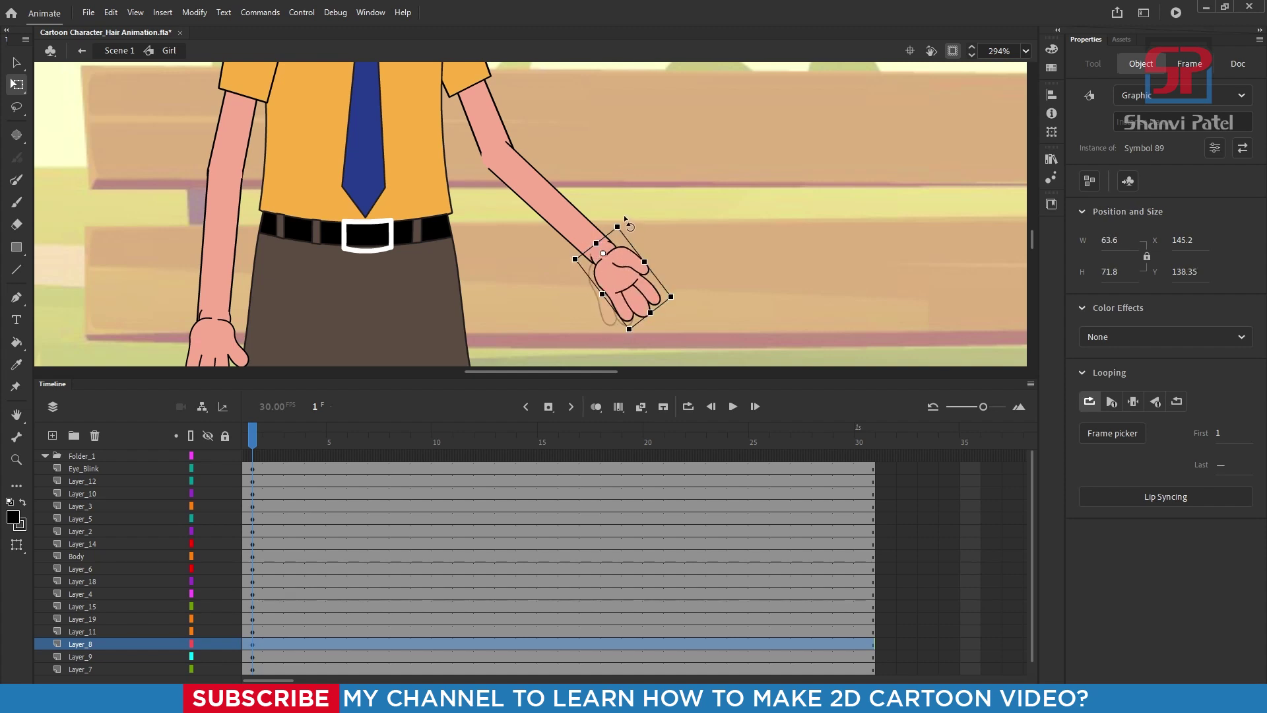
{"action": "scroll", "coordinate": [516, 239], "scroll_direction": "down", "scroll_amount": 3}
{"action": "scroll", "coordinate": [515, 198], "scroll_direction": "up", "scroll_amount": 1}
{"action": "scroll", "coordinate": [513, 195], "scroll_direction": "up", "scroll_amount": 2}
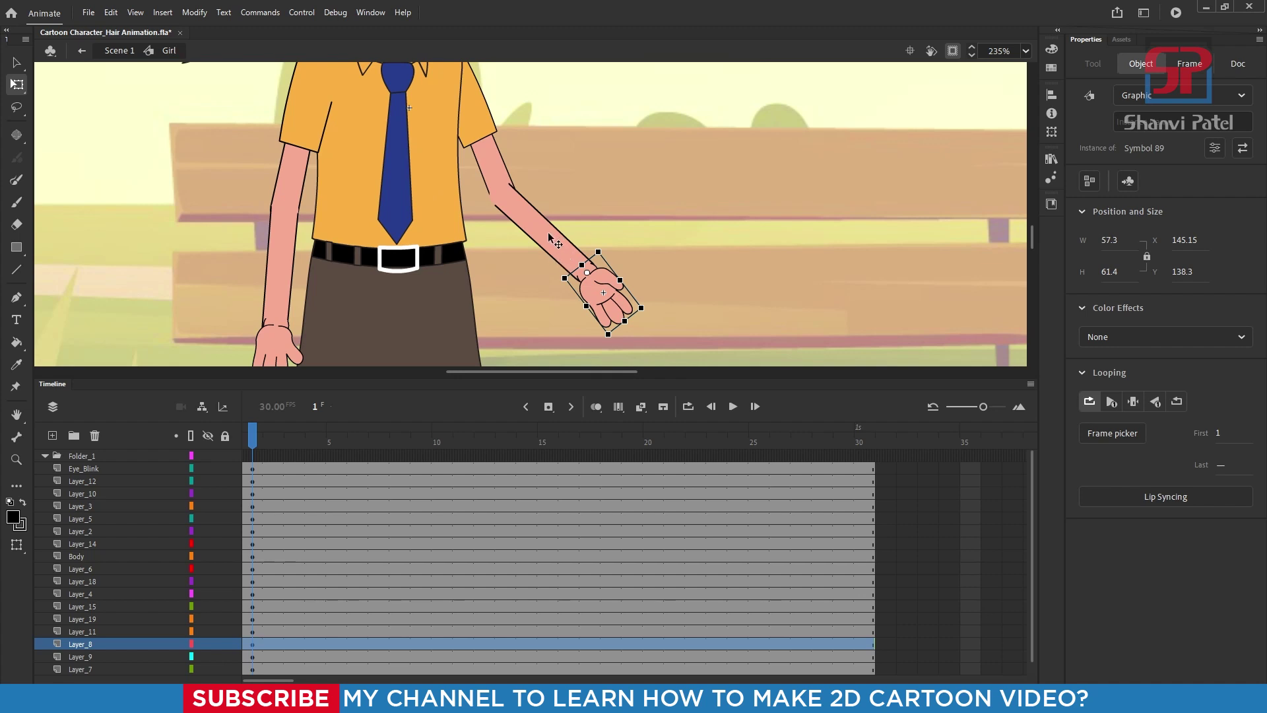
- Nudge the forearm and hand together slightly to the right
{"action": "left_click", "coordinate": [549, 234], "text": "shift"}
{"action": "key", "text": "Right"}
{"action": "key", "text": "Right"}
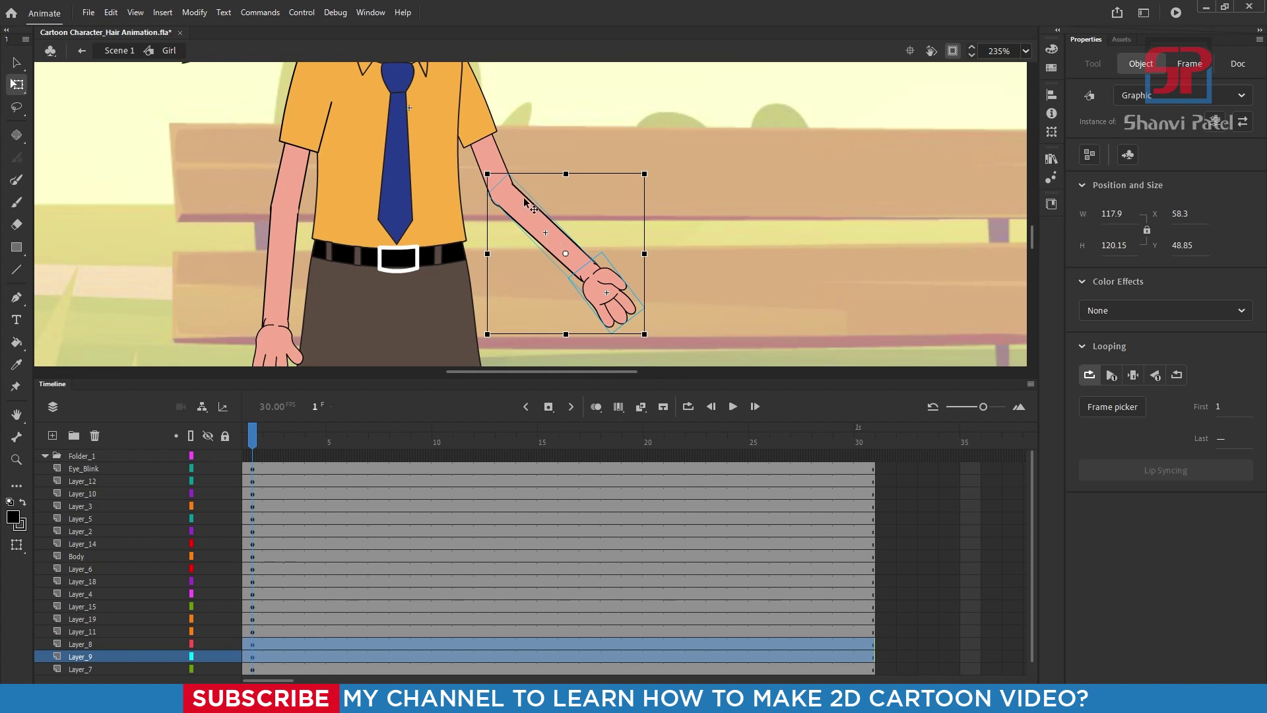
{"action": "scroll", "coordinate": [596, 222], "scroll_direction": "down", "scroll_amount": 3}
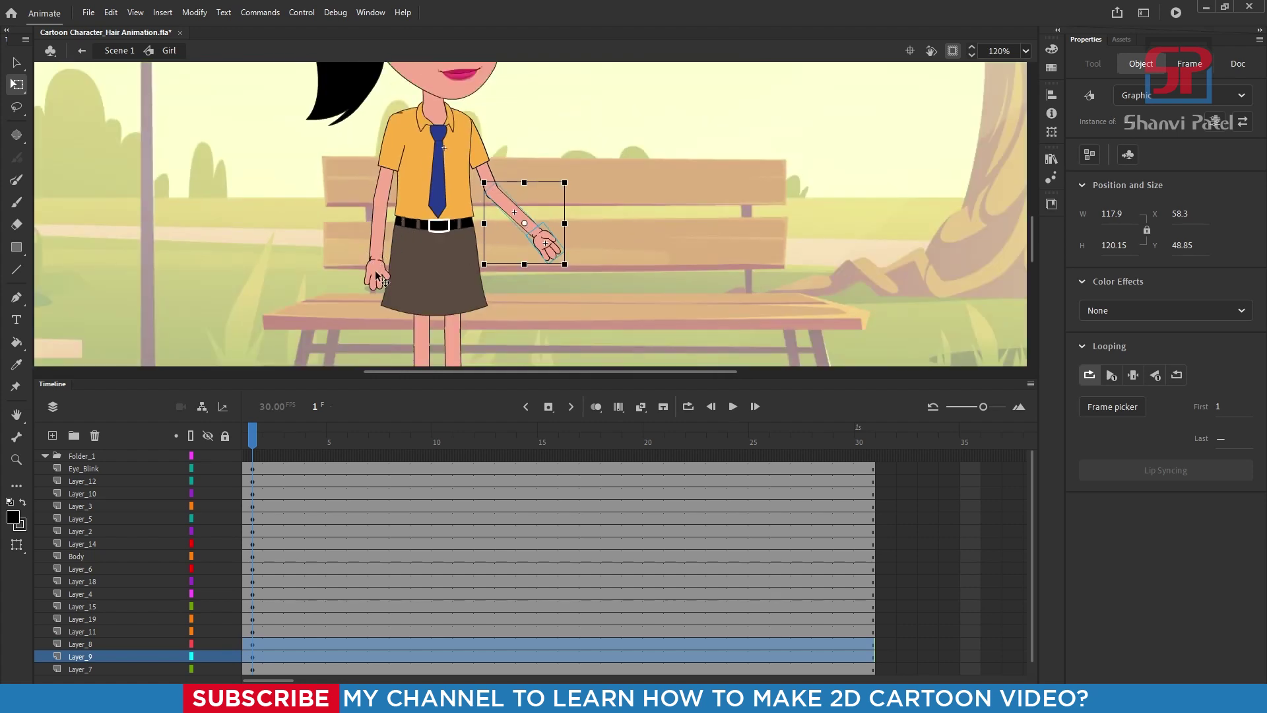
{"action": "scroll", "coordinate": [353, 205], "scroll_direction": "up", "scroll_amount": 1}
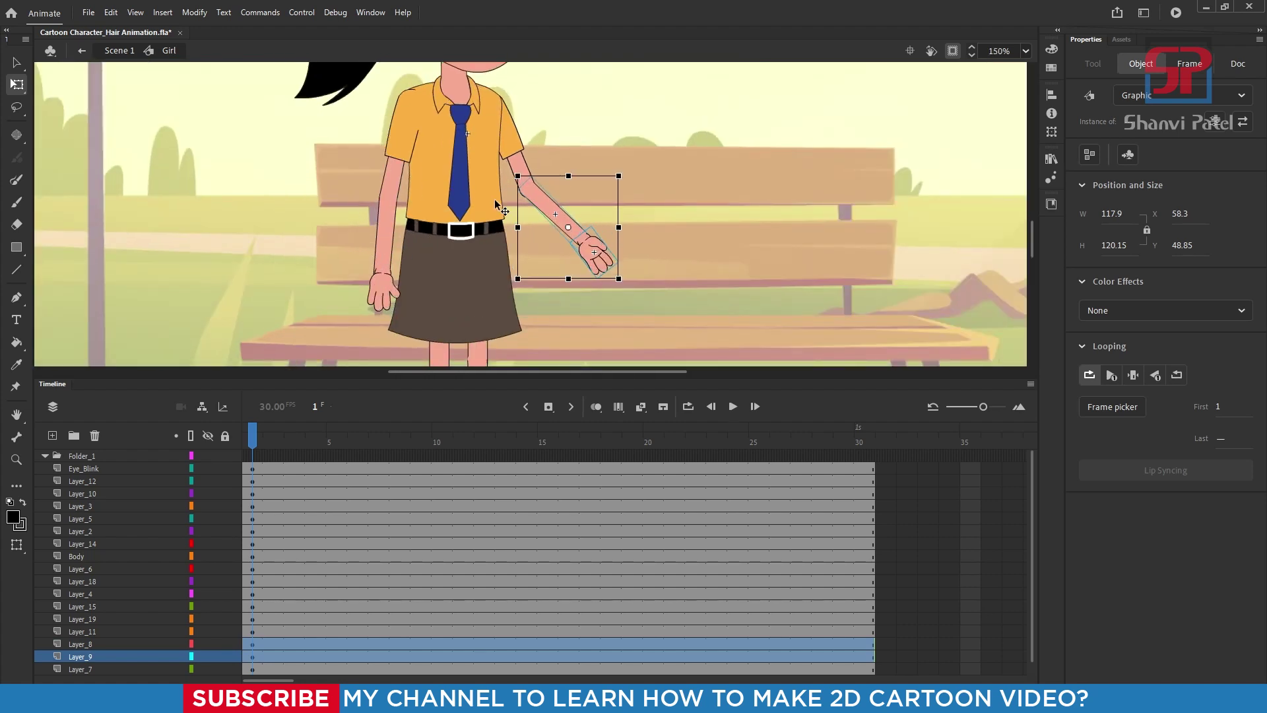
- Rotate the left upper arm slightly outward from the shoulder
{"action": "left_click", "coordinate": [398, 169]}
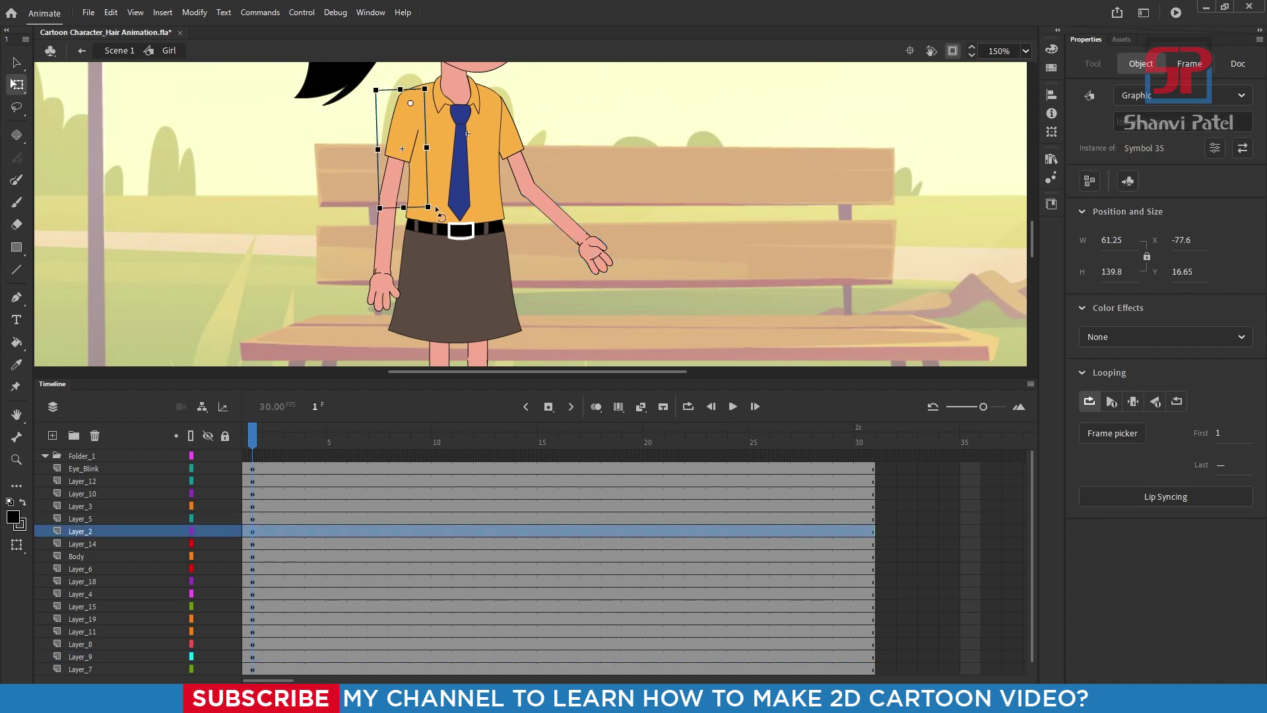
{"action": "left_click_drag", "start_coordinate": [436, 210], "coordinate": [426, 214]}
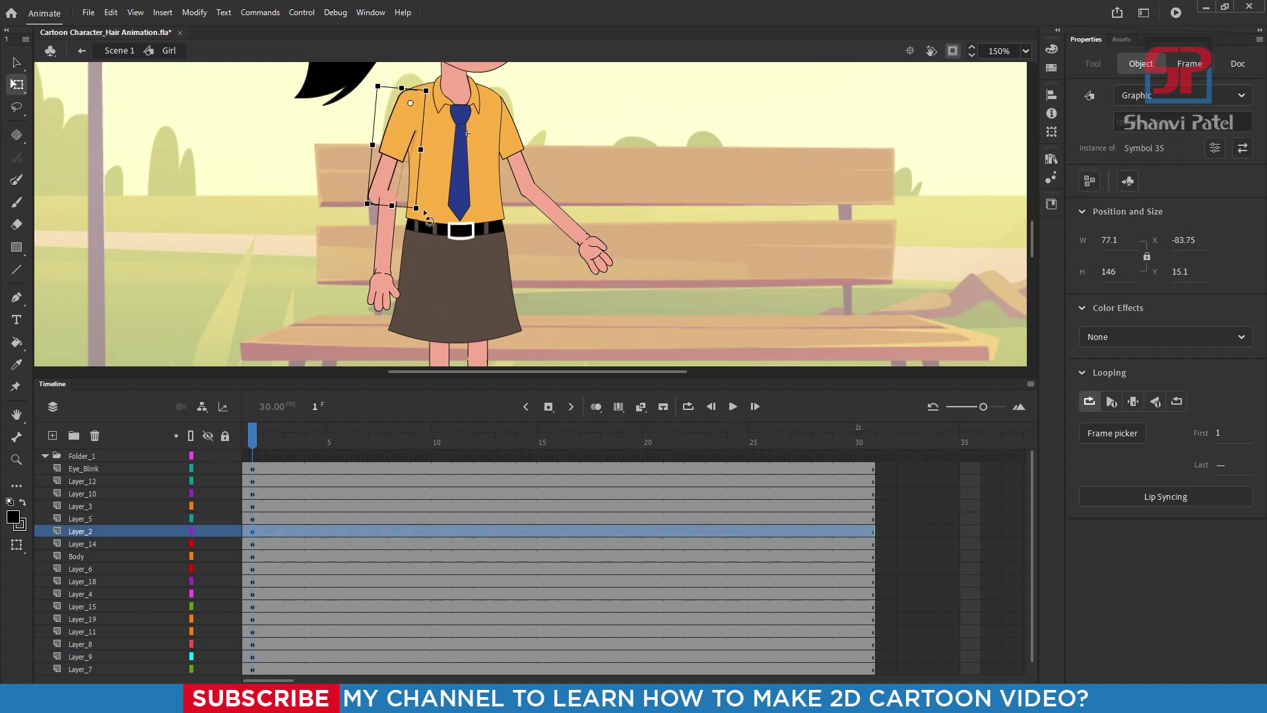
{"action": "left_click", "coordinate": [384, 223]}
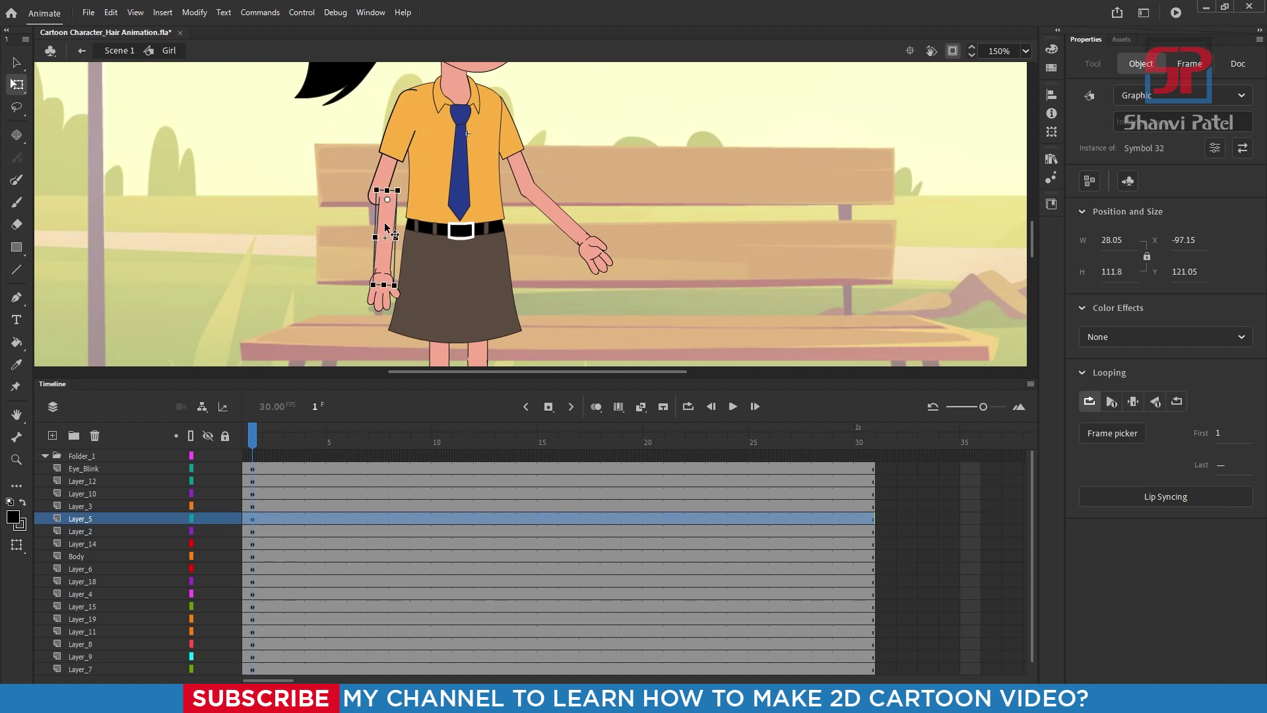
{"action": "left_click", "coordinate": [378, 299], "text": "shift"}
{"action": "scroll", "coordinate": [398, 208], "scroll_direction": "up", "scroll_amount": 5}
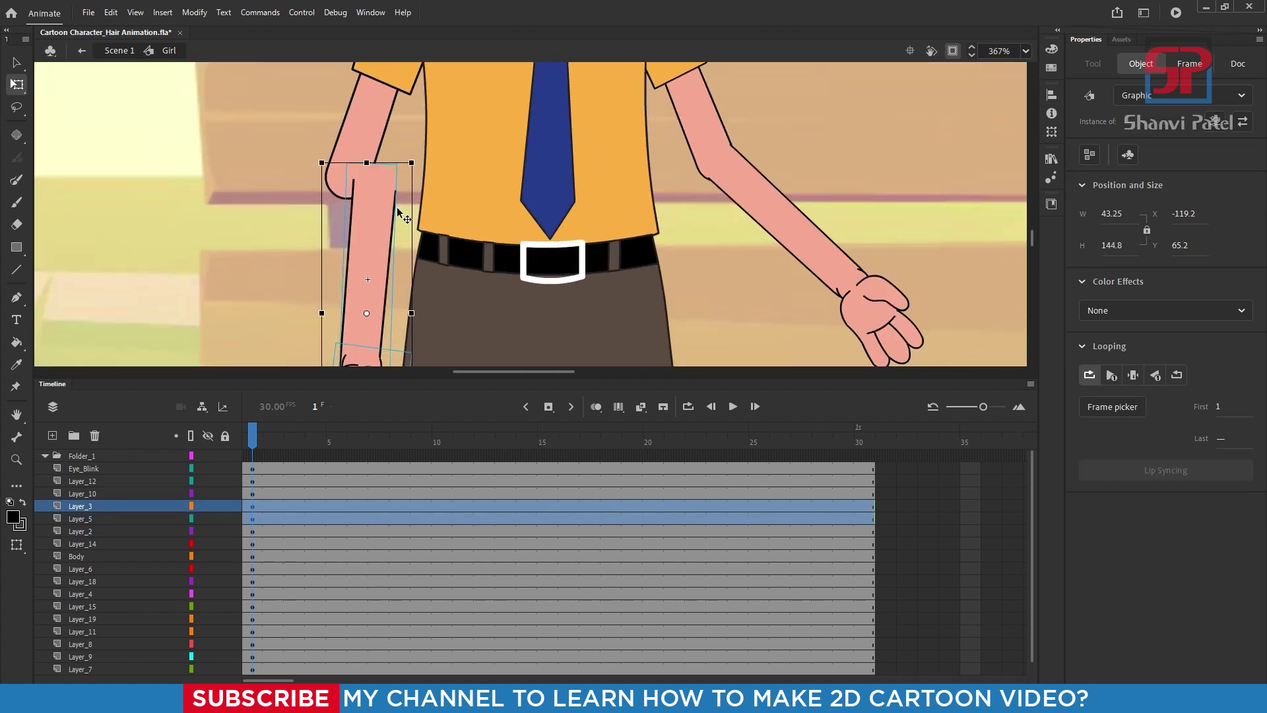
{"action": "left_click", "coordinate": [398, 155]}
{"action": "scroll", "coordinate": [314, 155], "scroll_direction": "down", "scroll_amount": 3}
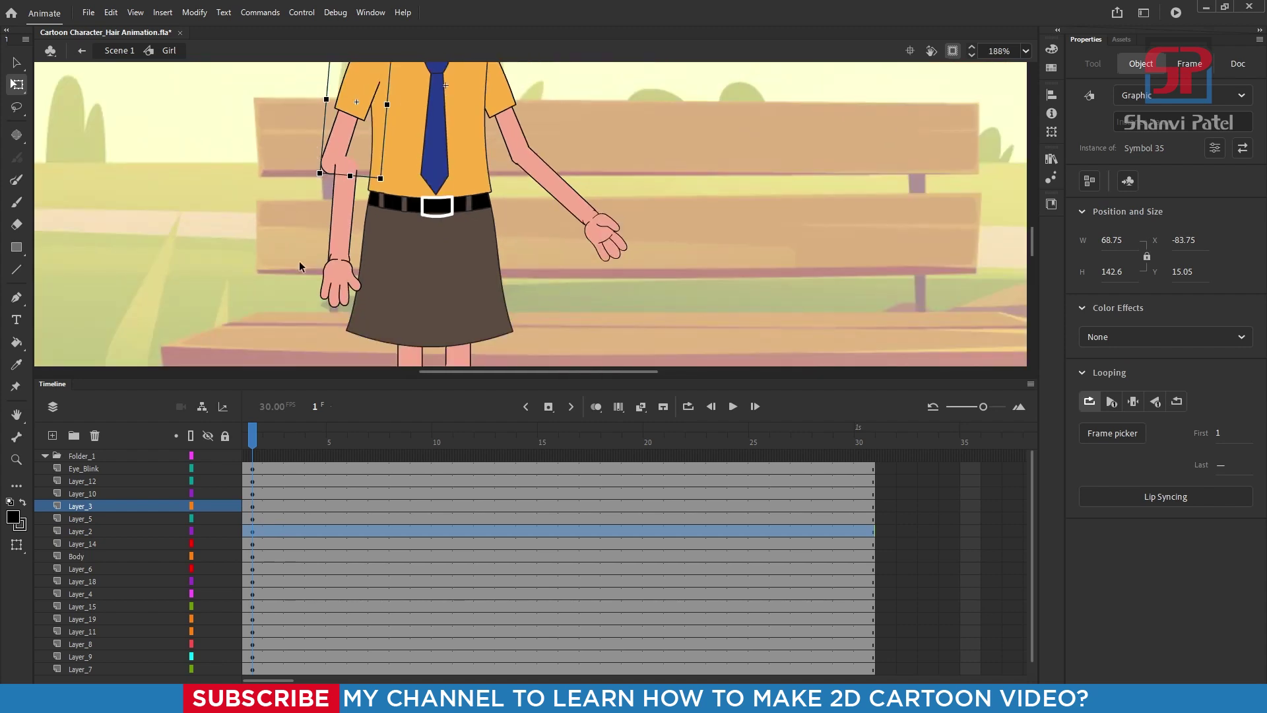
- Nudge the left forearm and hand up and right to realign with the upper arm
{"action": "left_click_drag", "start_coordinate": [295, 217], "coordinate": [335, 324]}
{"action": "scroll", "coordinate": [324, 211], "scroll_direction": "up", "scroll_amount": 3}
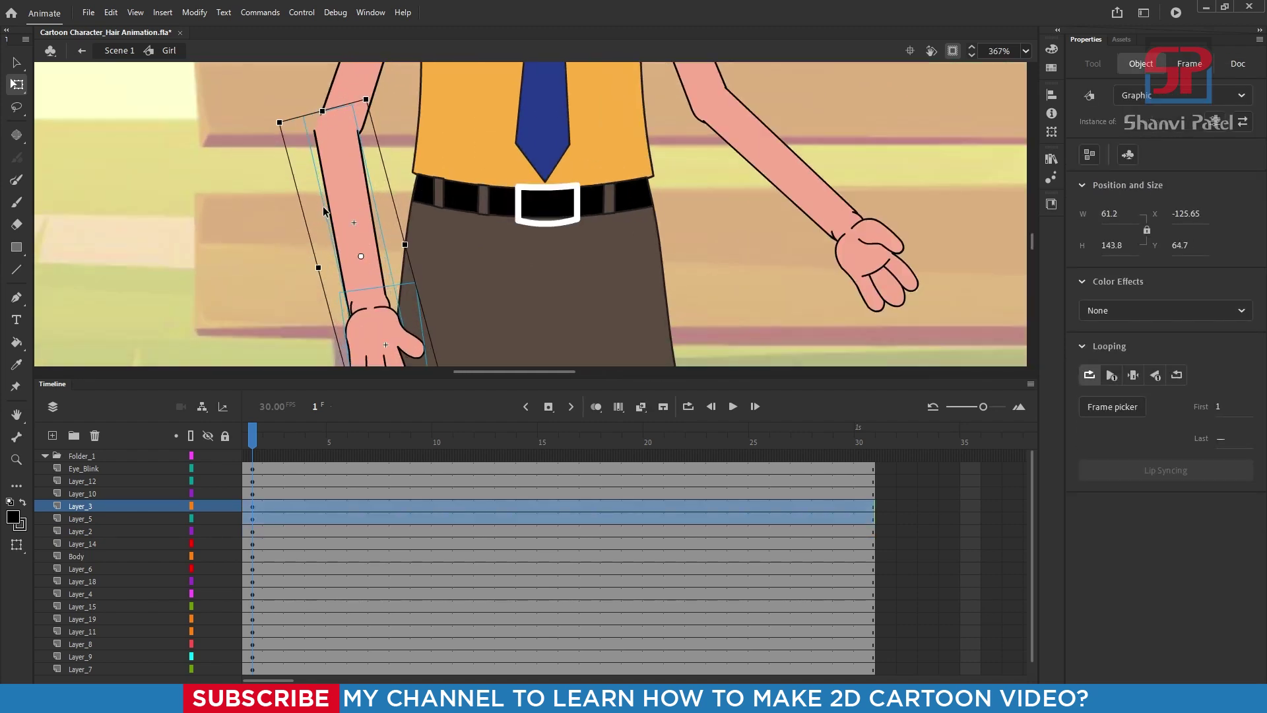
{"action": "key", "text": "Right"}
{"action": "key", "text": "Right"}
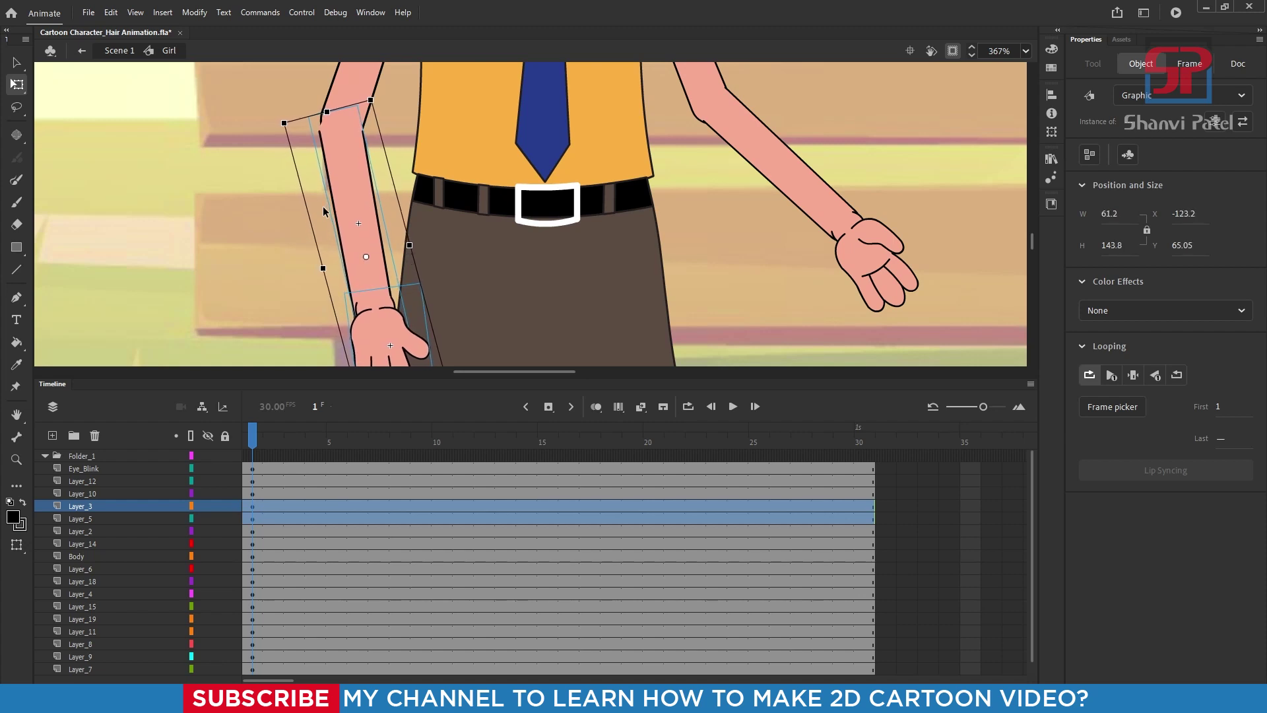
{"action": "key", "text": "Up"}
{"action": "key", "text": "Up"}
{"action": "key", "text": "Up"}
{"action": "key", "text": "Up"}
{"action": "key", "text": "Up"}
{"action": "key", "text": "Up"}
{"action": "key", "text": "Up"}
{"action": "key", "text": "Right"}
{"action": "key", "text": "Right"}
{"action": "key", "text": "Right"}
{"action": "key", "text": "Right"}
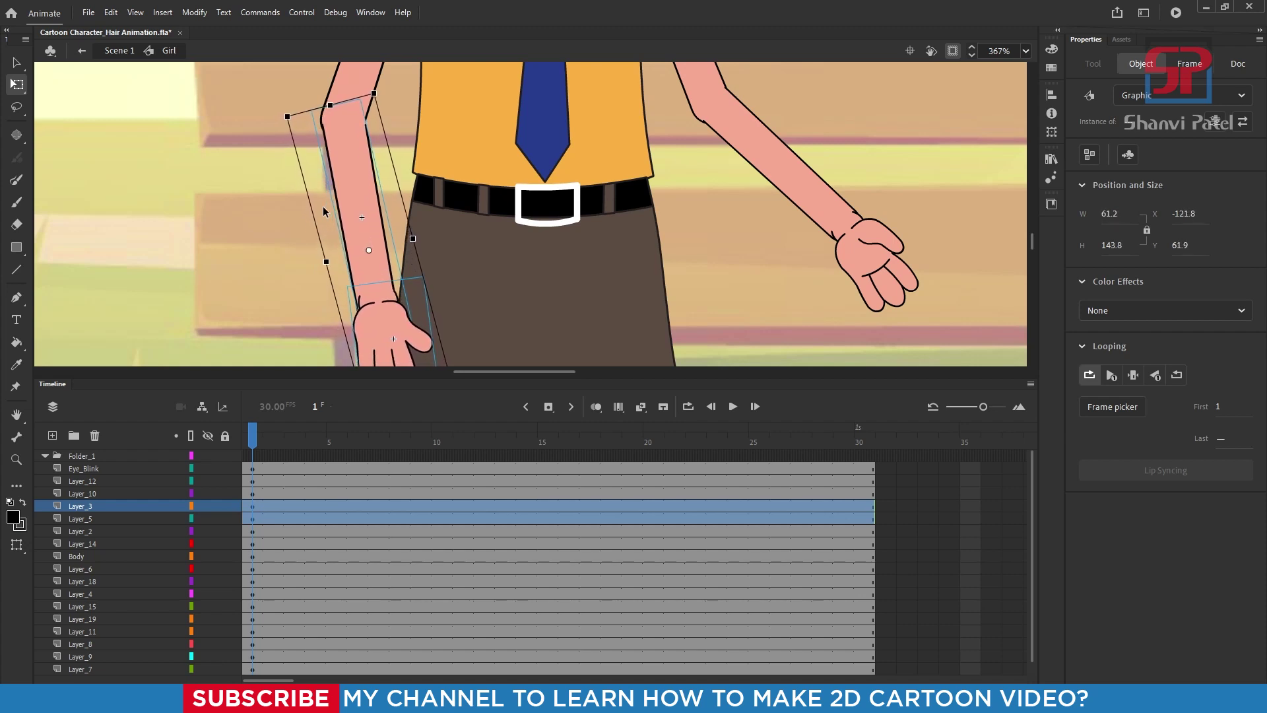
{"action": "scroll", "coordinate": [323, 206], "scroll_direction": "down", "scroll_amount": 4}
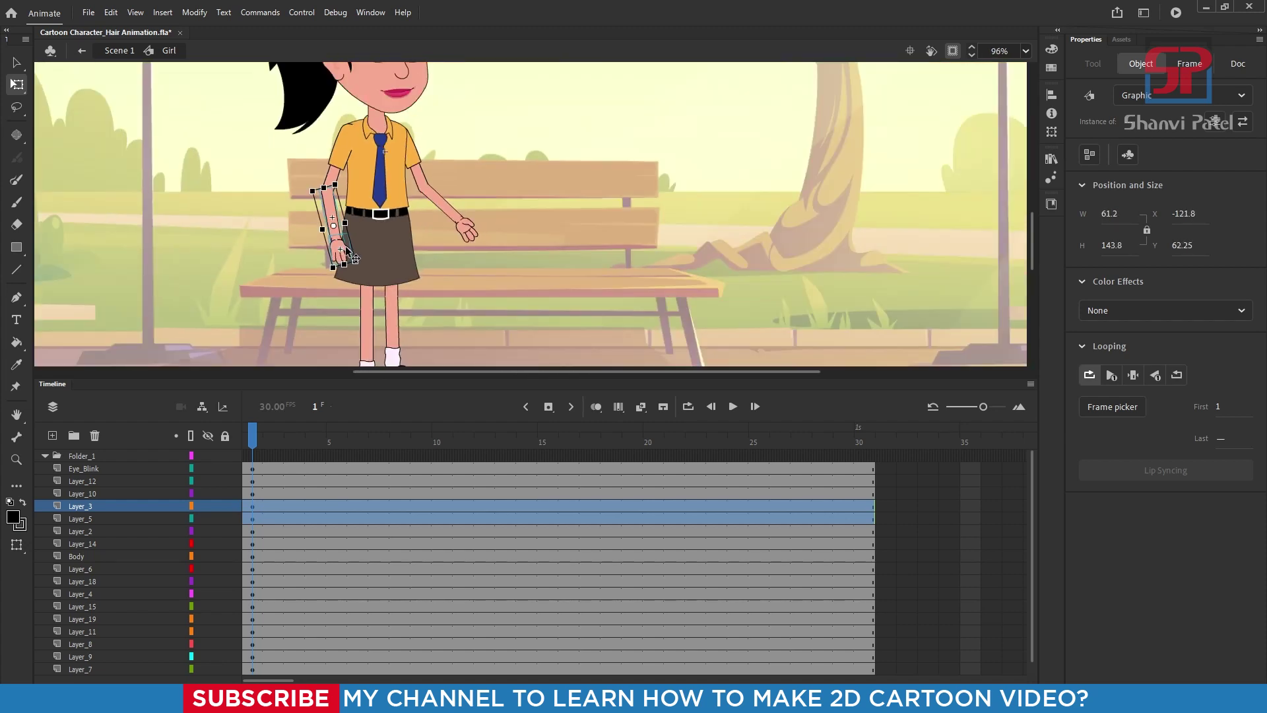
{"action": "scroll", "coordinate": [321, 182], "scroll_direction": "up", "scroll_amount": 2}
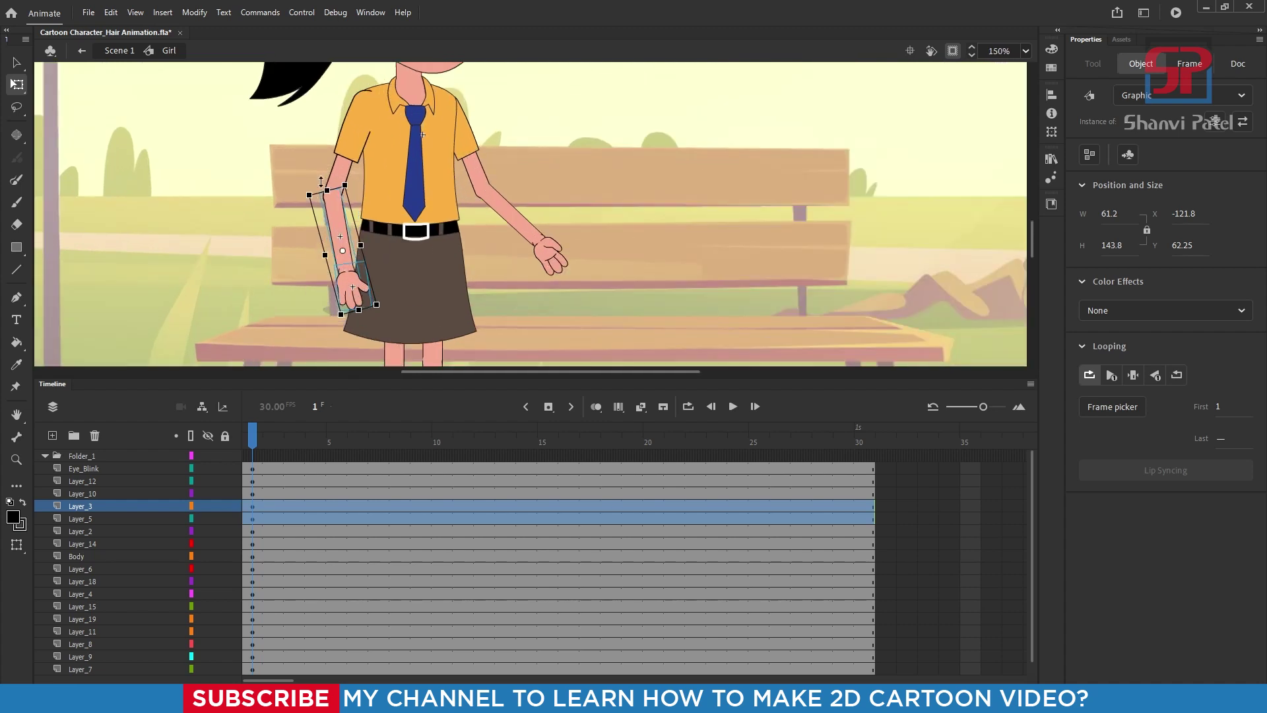
- Rotate the left upper arm further outward, shift it slightly left, and deselect
{"action": "left_click", "coordinate": [356, 166]}
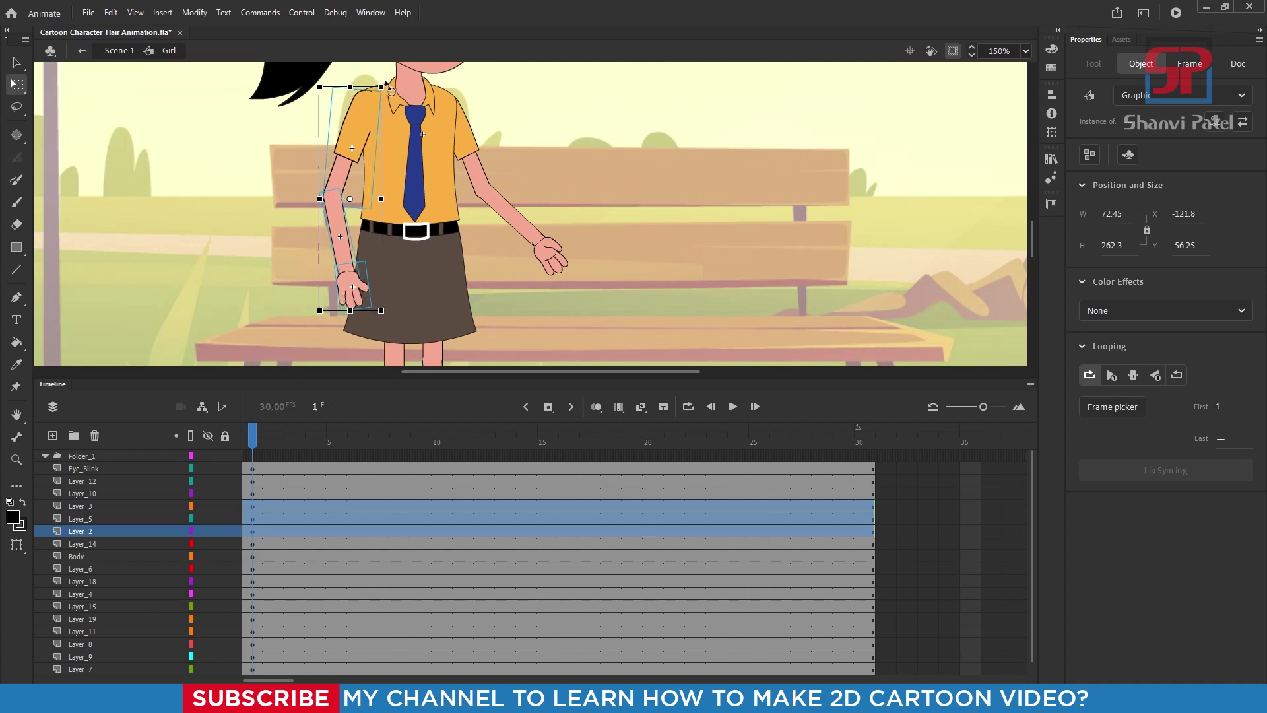
{"action": "left_click_drag", "start_coordinate": [386, 82], "coordinate": [397, 84]}
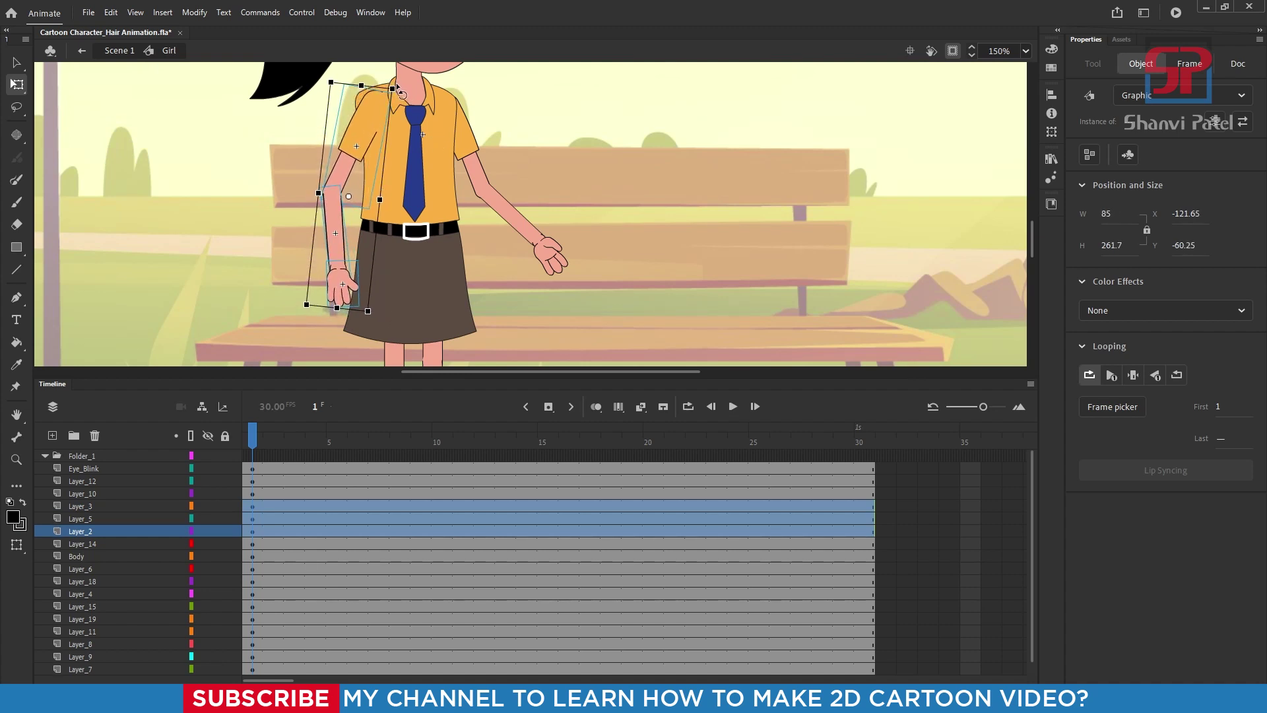
{"action": "key", "text": "Left"}
{"action": "key", "text": "Left"}
{"action": "key", "text": "Left"}
{"action": "key", "text": "Left"}
{"action": "key", "text": "Left"}
{"action": "key", "text": "Left"}
{"action": "key", "text": "Left"}
{"action": "key", "text": "Left"}
{"action": "key", "text": "Left"}
{"action": "key", "text": "Left"}
{"action": "key", "text": "Left"}
{"action": "key", "text": "Left"}
{"action": "key", "text": "Left"}
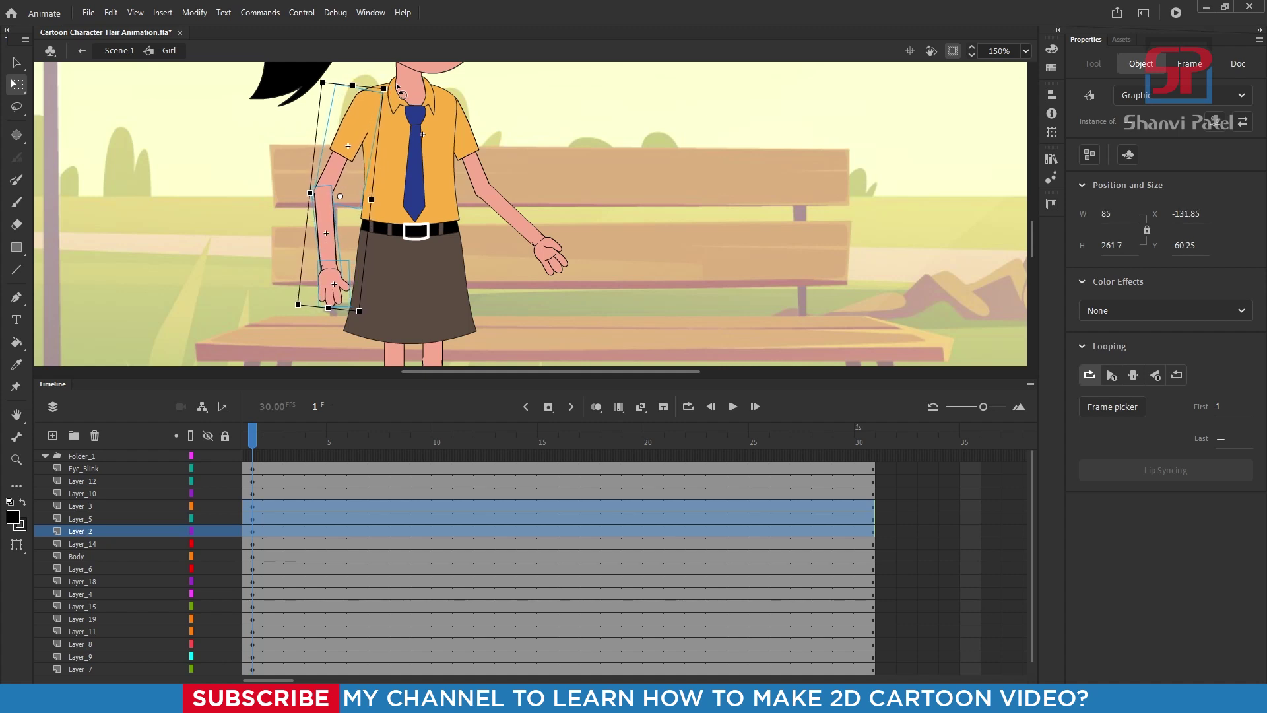
{"action": "scroll", "coordinate": [436, 148], "scroll_direction": "down", "scroll_amount": 5}
{"action": "left_click", "coordinate": [538, 257]}
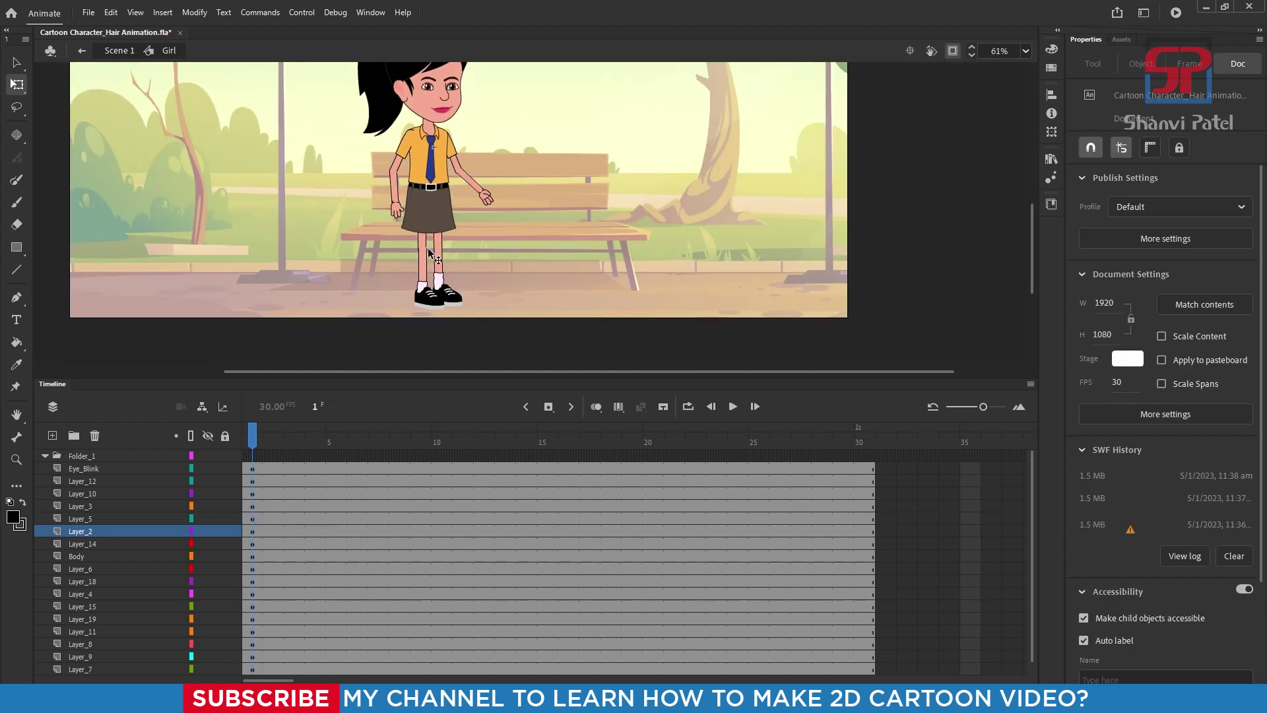
- Enter the Girl symbol for editing and locate the girl's left leg parts
{"action": "scroll", "coordinate": [423, 298], "scroll_direction": "up", "scroll_amount": 5}
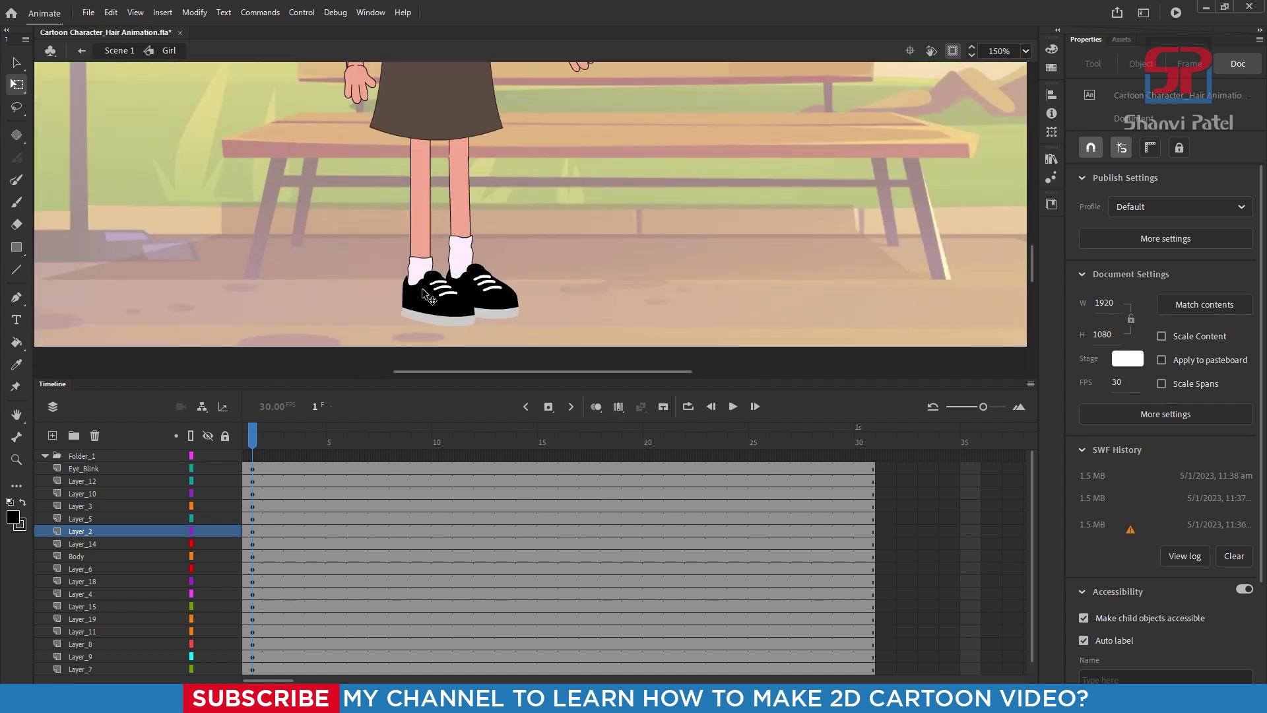
{"action": "left_click", "coordinate": [422, 137]}
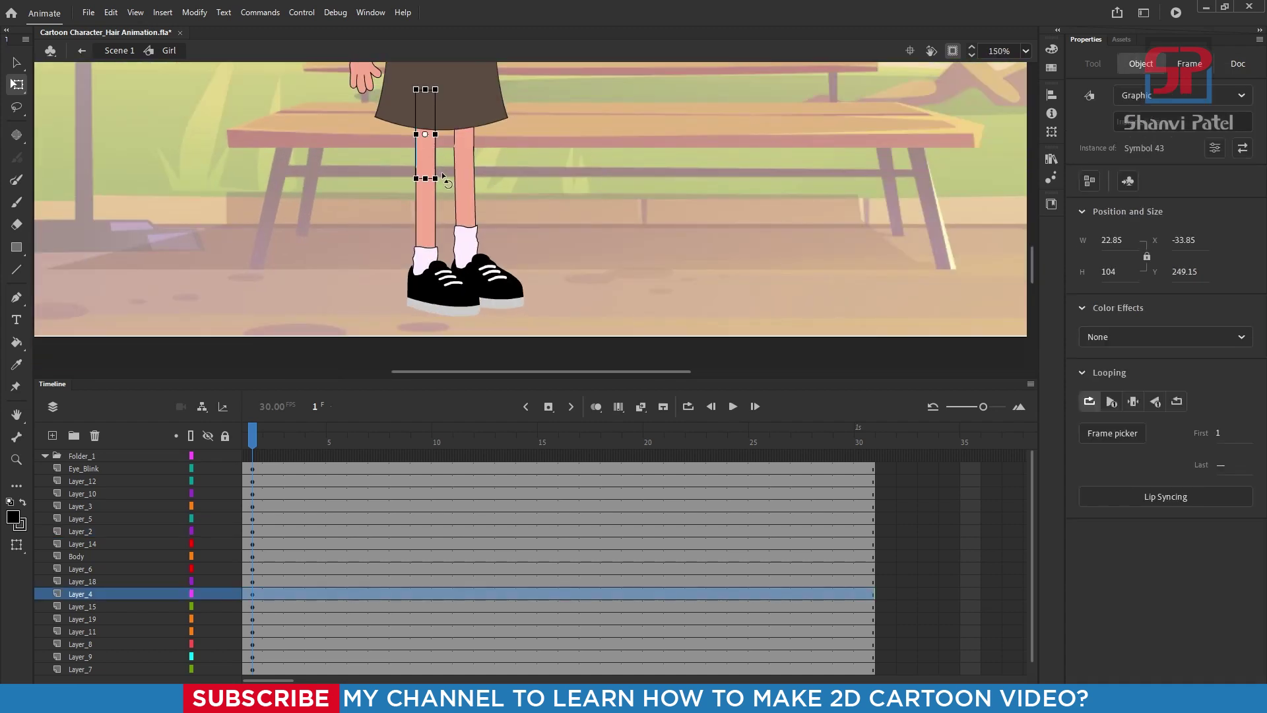
{"action": "double_click", "coordinate": [427, 184]}
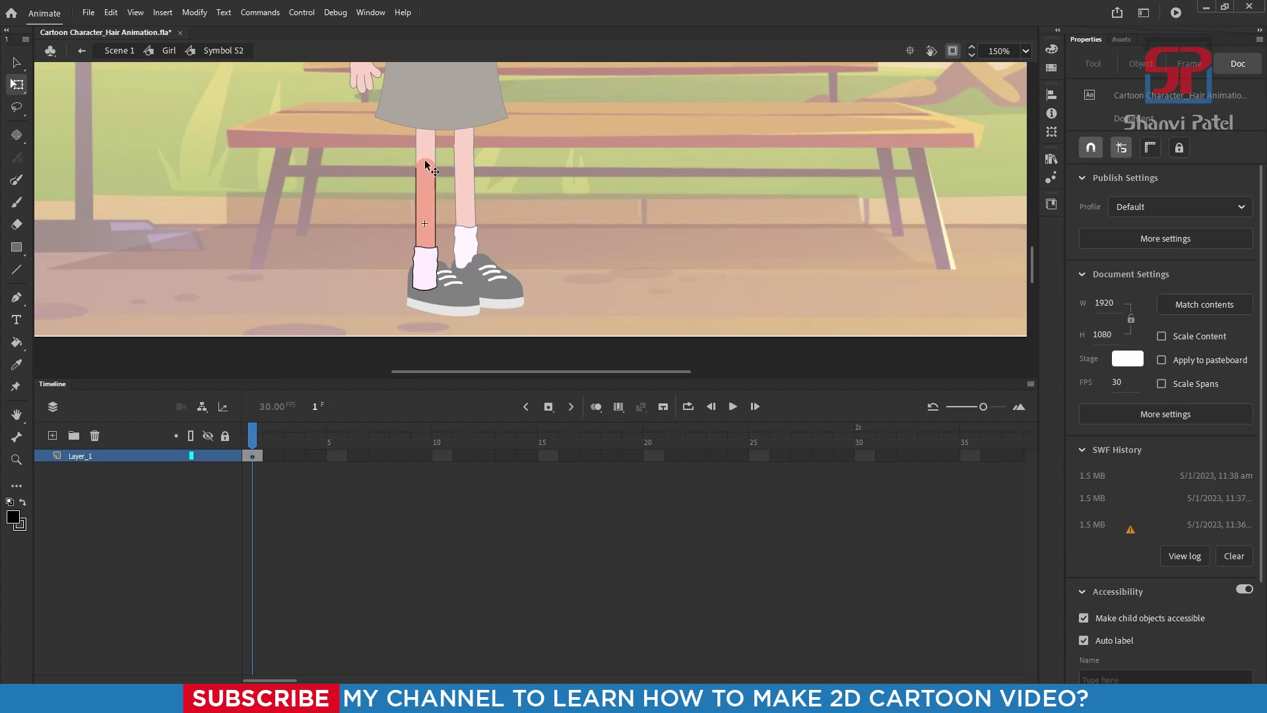
{"action": "double_click", "coordinate": [329, 191]}
{"action": "left_click", "coordinate": [328, 192]}
{"action": "left_click", "coordinate": [429, 151]}
{"action": "scroll", "coordinate": [439, 168], "scroll_direction": "up", "scroll_amount": 3}
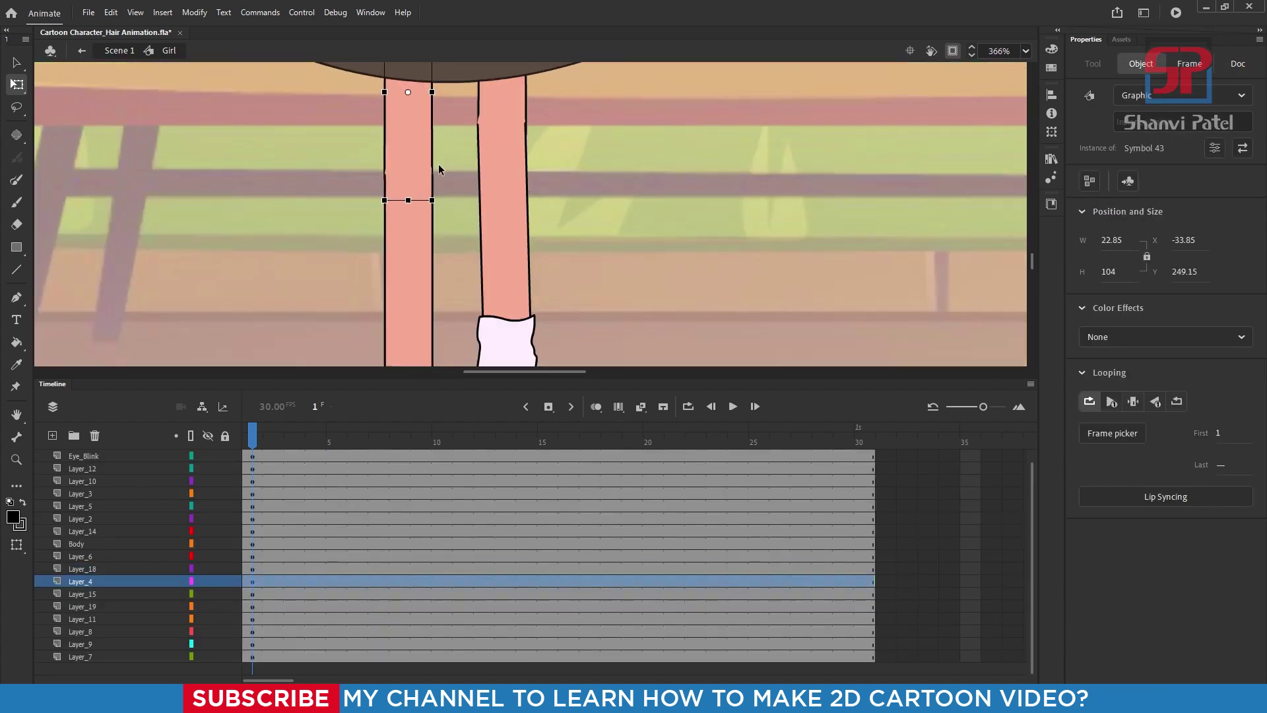
{"action": "scroll", "coordinate": [442, 198], "scroll_direction": "down", "scroll_amount": 2}
{"action": "scroll", "coordinate": [409, 121], "scroll_direction": "up", "scroll_amount": 2}
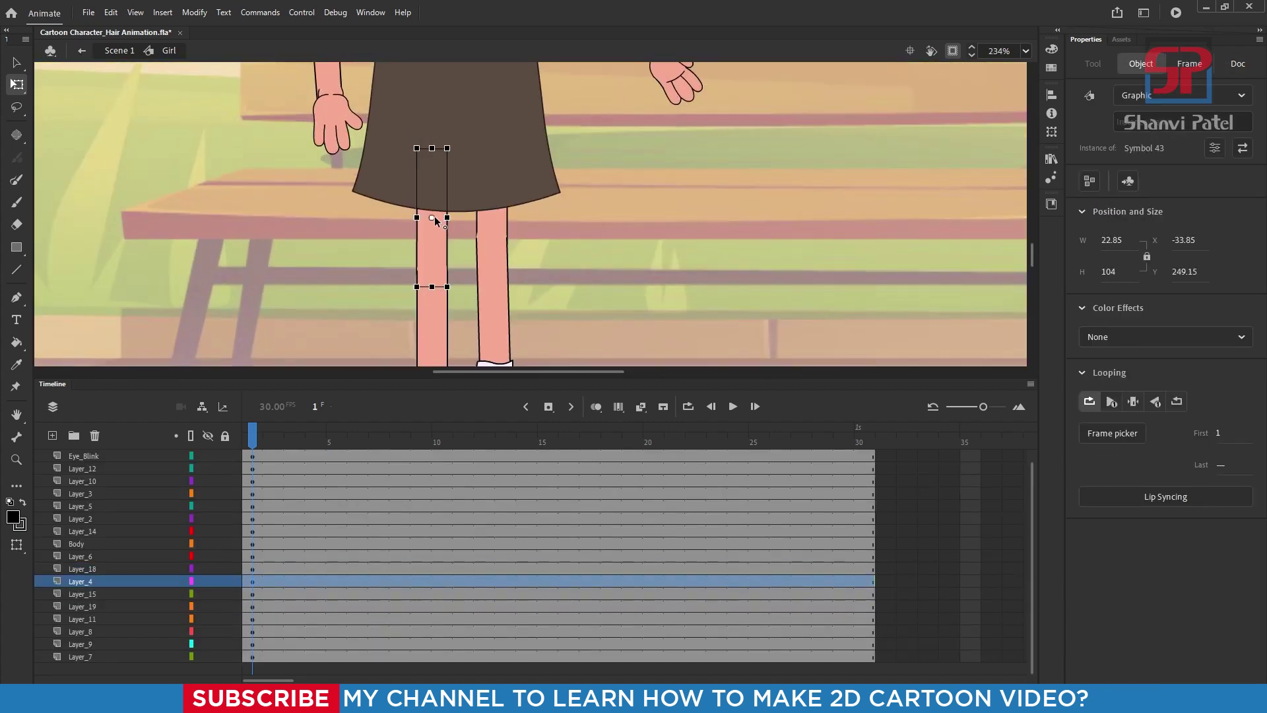
{"action": "right_click", "coordinate": [433, 192]}
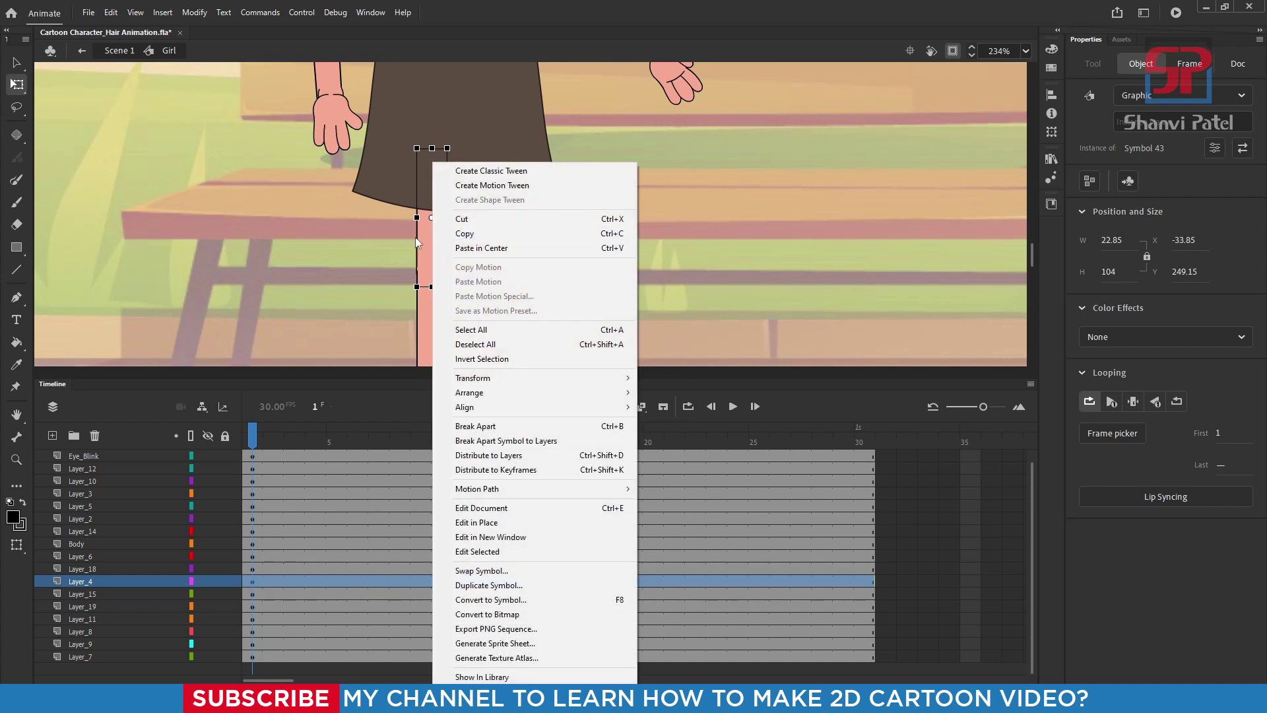
{"action": "double_click", "coordinate": [713, 184]}
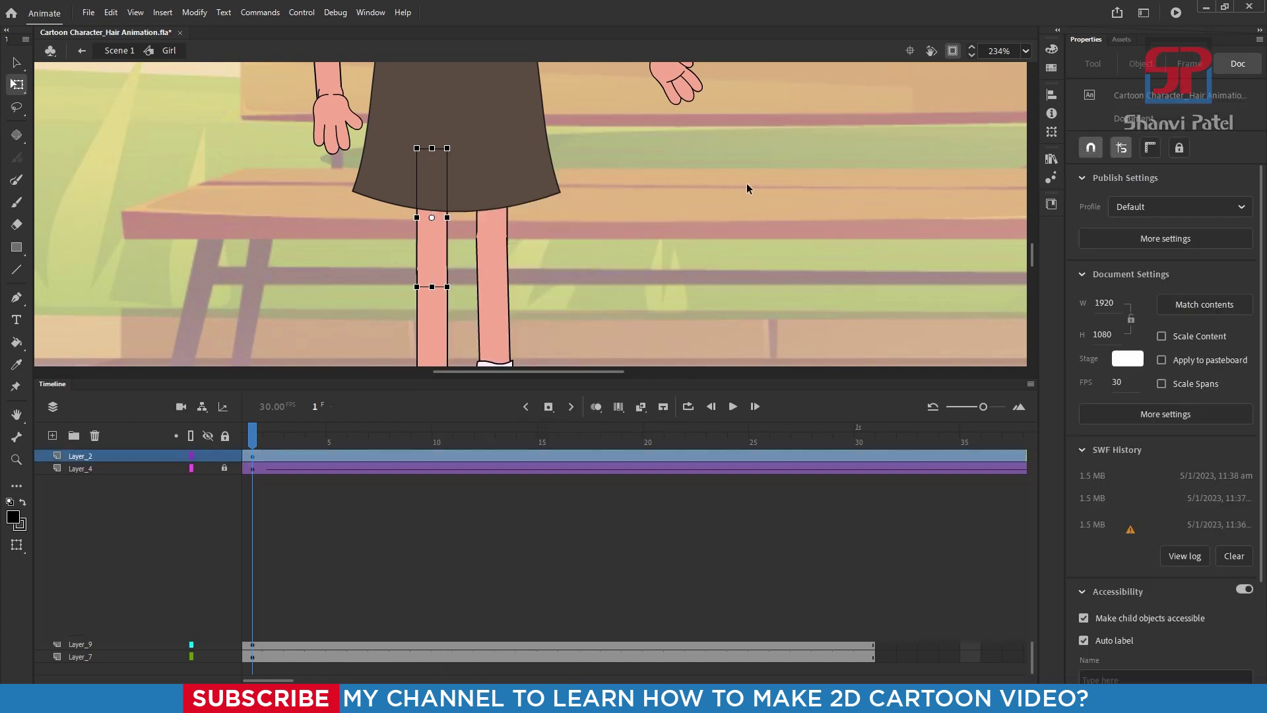
{"action": "double_click", "coordinate": [436, 230]}
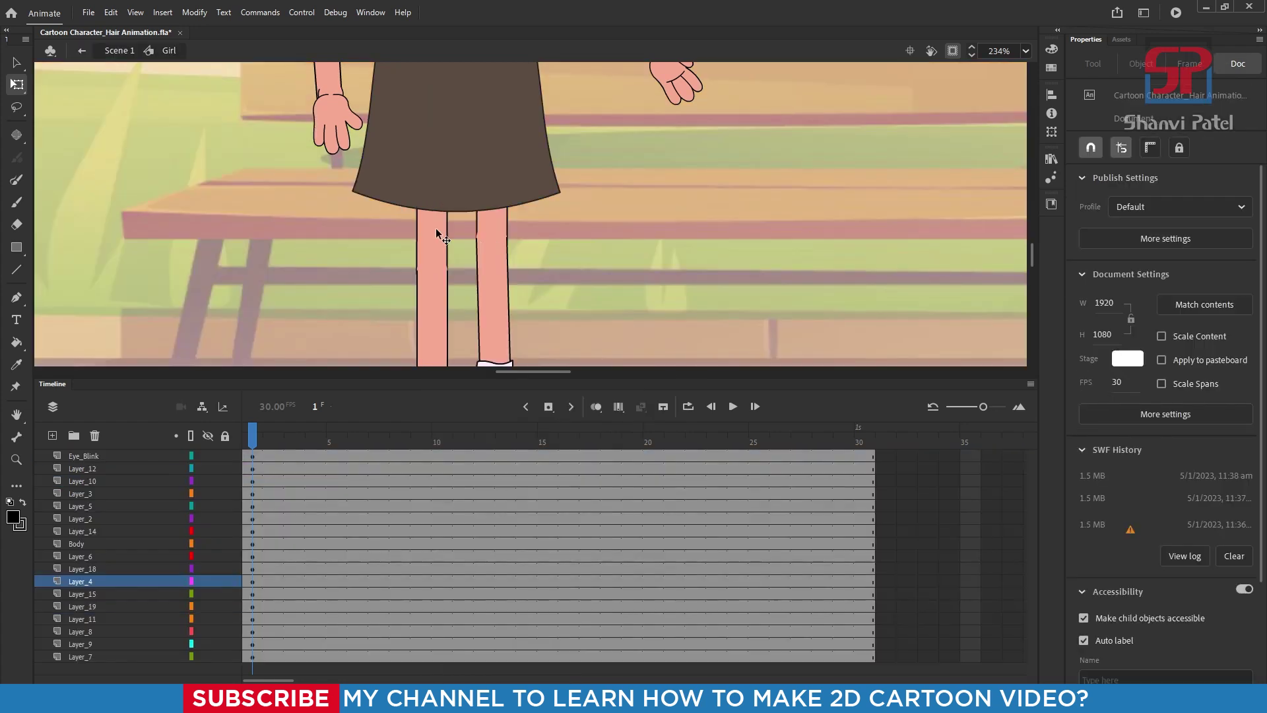
- Move the left lower leg's pivot to the knee and swing the leg around it
{"action": "left_click", "coordinate": [435, 231]}
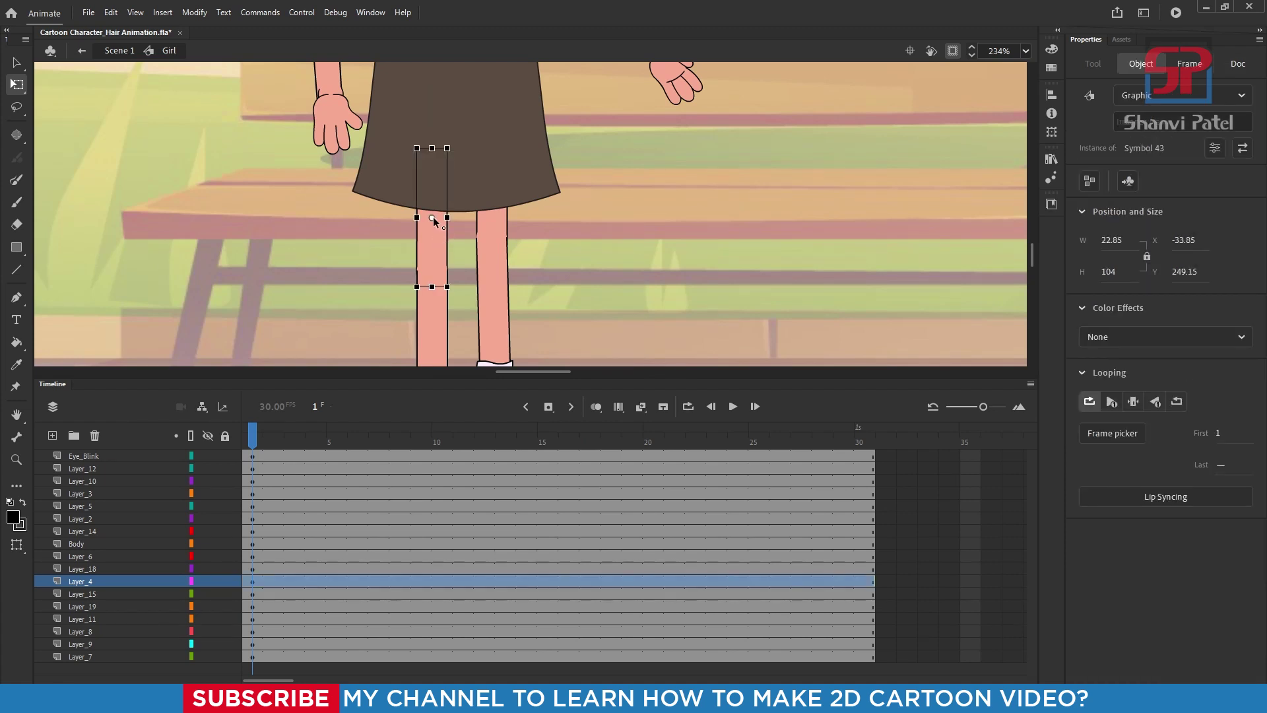
{"action": "left_click_drag", "start_coordinate": [433, 217], "coordinate": [432, 167]}
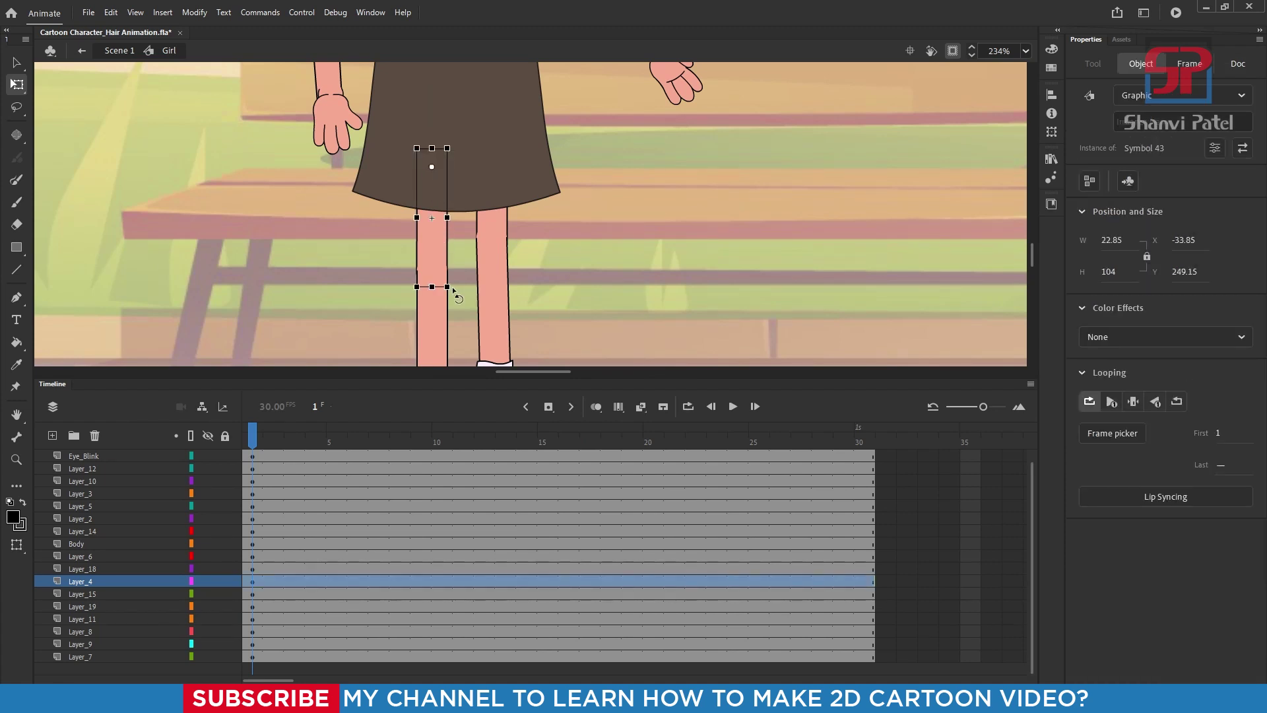
{"action": "left_click_drag", "start_coordinate": [454, 292], "coordinate": [423, 292]}
{"action": "scroll", "coordinate": [423, 291], "scroll_direction": "down", "scroll_amount": 3}
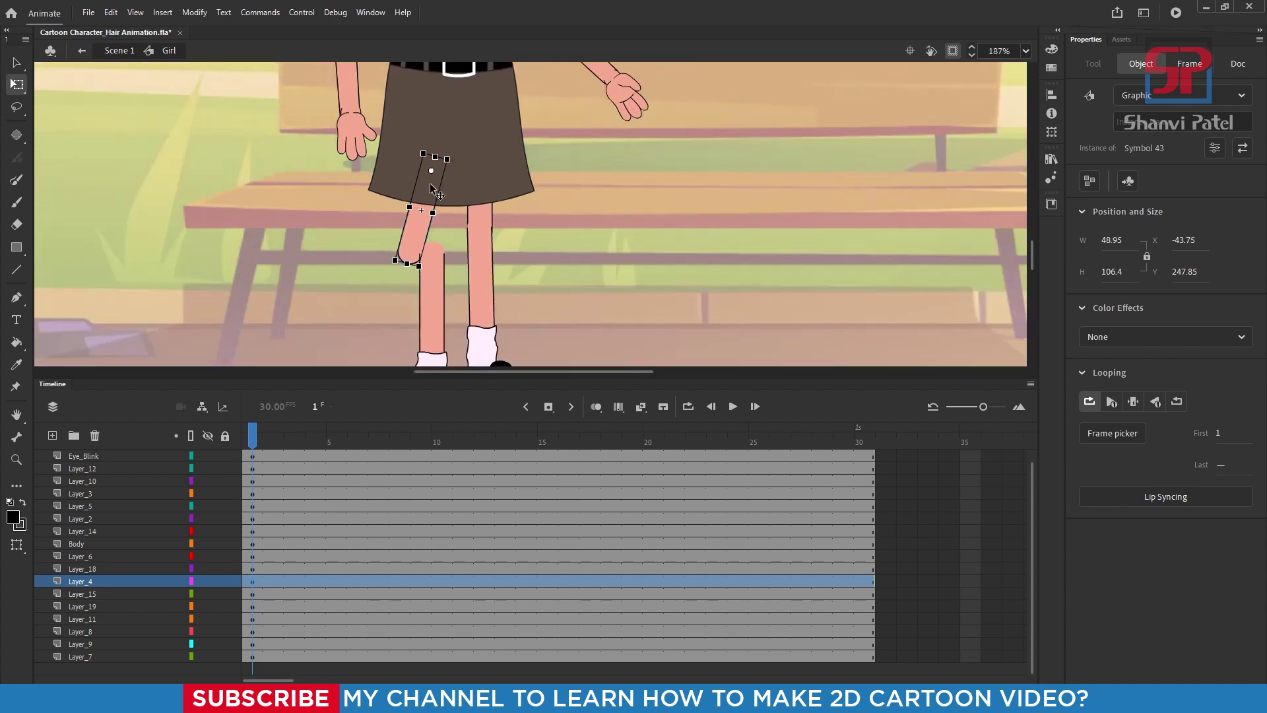
- Select the left shoe and lower leg together, nudge them left and rotate them clockwise
{"action": "left_click", "coordinate": [440, 342]}
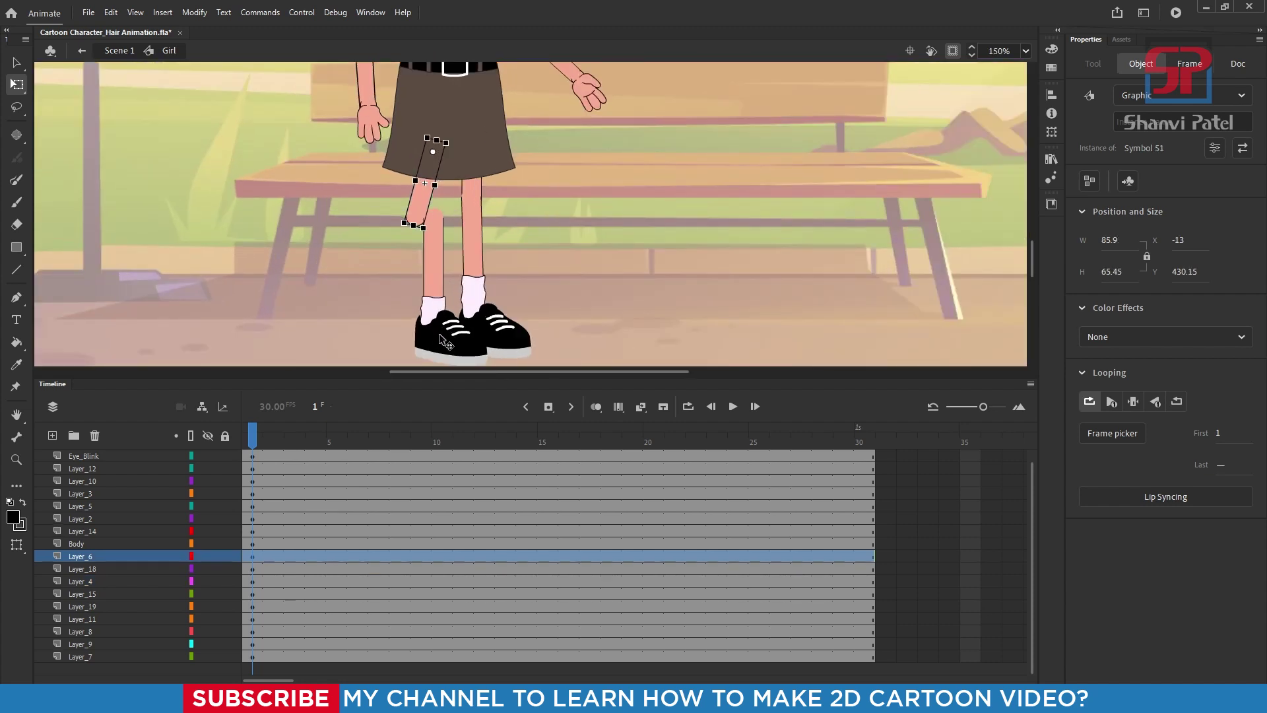
{"action": "left_click", "coordinate": [436, 229], "text": "shift"}
{"action": "key", "text": "Left"}
{"action": "key", "text": "Left"}
{"action": "key", "text": "Left"}
{"action": "key", "text": "Left"}
{"action": "key", "text": "Left"}
{"action": "key", "text": "Left"}
{"action": "key", "text": "Left"}
{"action": "key", "text": "Left"}
{"action": "key", "text": "Left"}
{"action": "key", "text": "Left"}
{"action": "key", "text": "Left"}
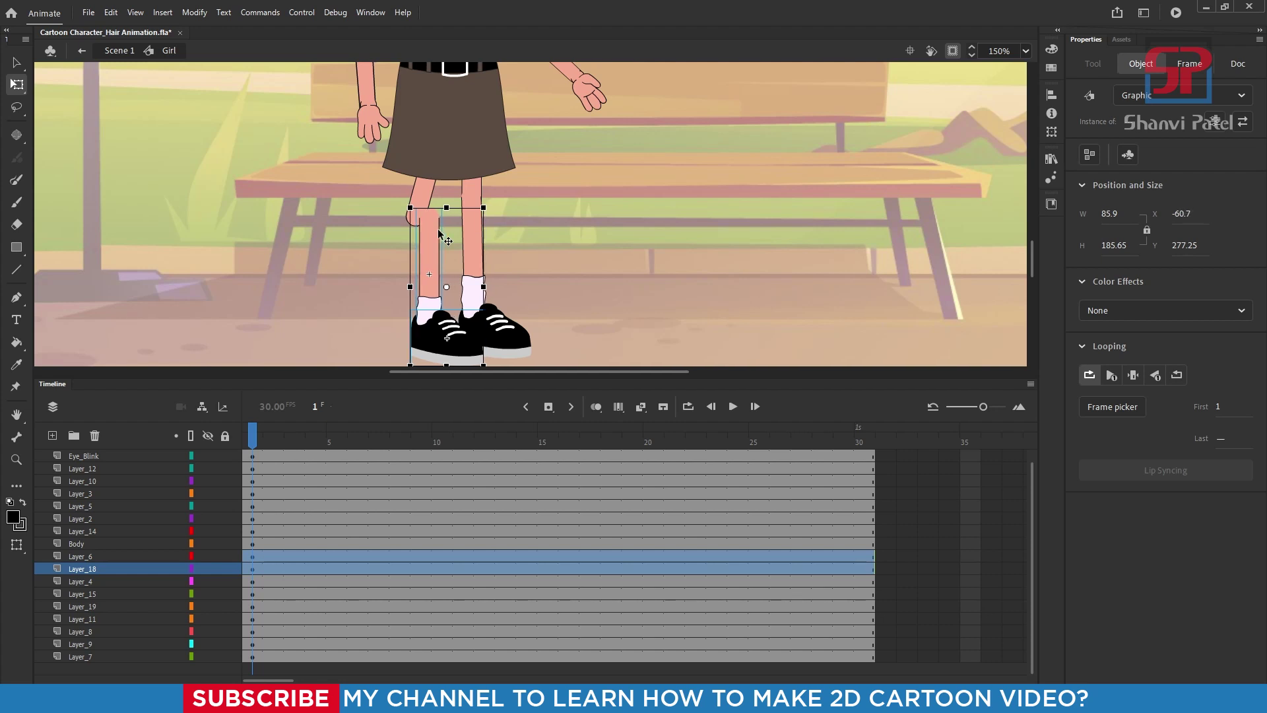
{"action": "key", "text": "Left"}
{"action": "key", "text": "Left"}
{"action": "key", "text": "Left"}
{"action": "key", "text": "Left"}
{"action": "key", "text": "Left"}
{"action": "key", "text": "Left"}
{"action": "key", "text": "Left"}
{"action": "key", "text": "Left"}
{"action": "key", "text": "Left"}
{"action": "key", "text": "Left"}
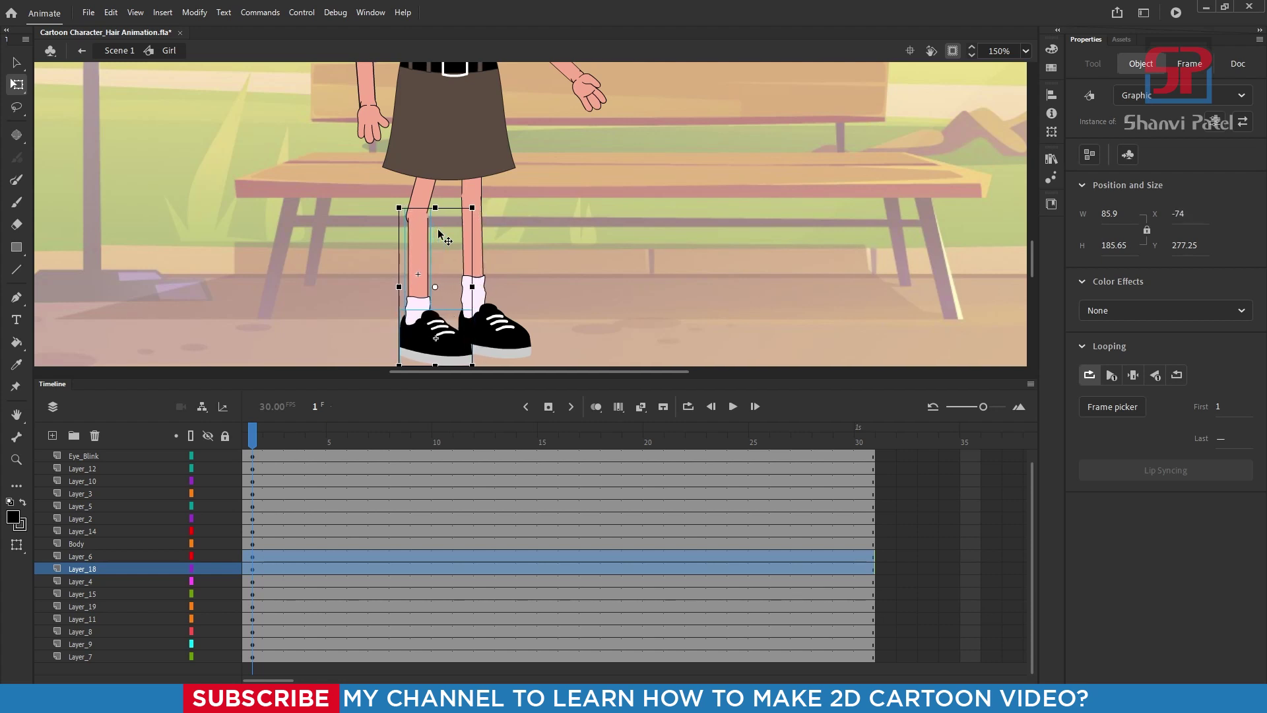
{"action": "scroll", "coordinate": [484, 219], "scroll_direction": "down", "scroll_amount": 3}
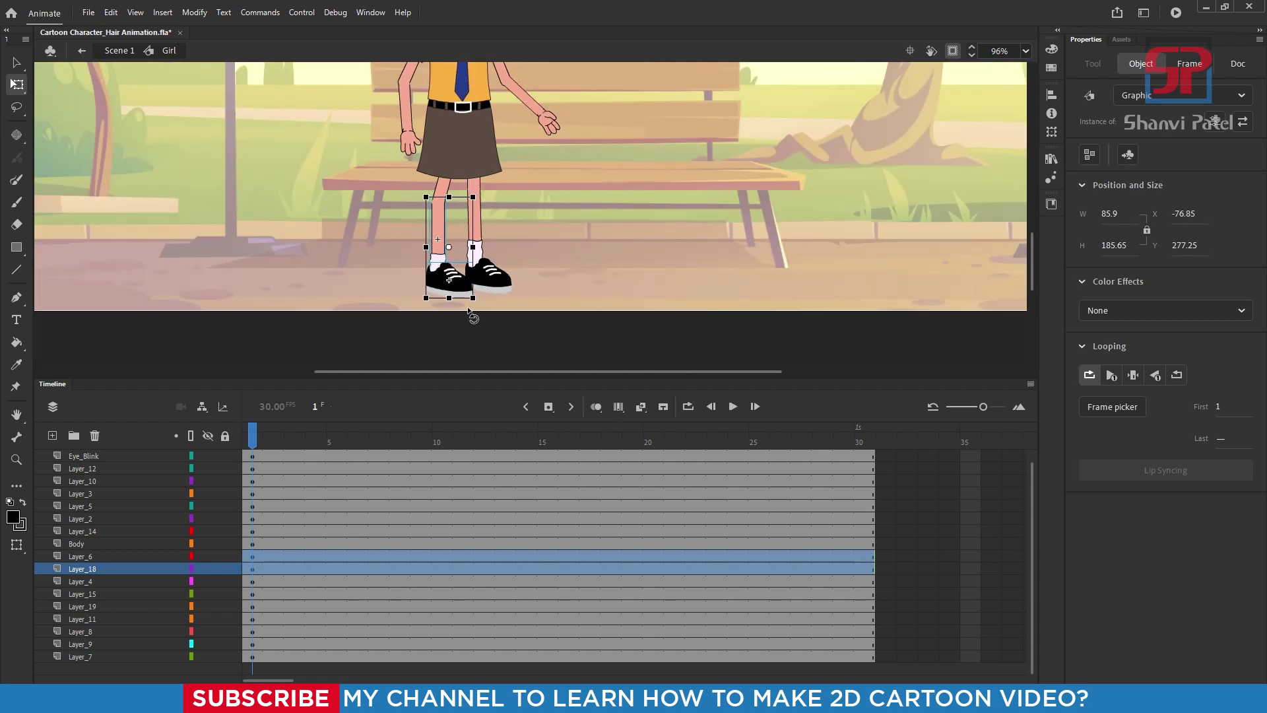
{"action": "left_click_drag", "start_coordinate": [487, 300], "coordinate": [468, 303]}
- Fine-tune the left leg and shoe slightly left and down and adjust their slant
{"action": "key", "text": "Left"}
{"action": "key", "text": "Left"}
{"action": "key", "text": "Left"}
{"action": "key", "text": "Left"}
{"action": "key", "text": "Left"}
{"action": "key", "text": "Left"}
{"action": "key", "text": "Left"}
{"action": "key", "text": "Left"}
{"action": "key", "text": "Left"}
{"action": "key", "text": "Left"}
{"action": "key", "text": "Left"}
{"action": "key", "text": "Left"}
{"action": "key", "text": "Left"}
{"action": "key", "text": "Left"}
{"action": "key", "text": "Left"}
{"action": "key", "text": "Left"}
{"action": "key", "text": "Left"}
{"action": "key", "text": "Left"}
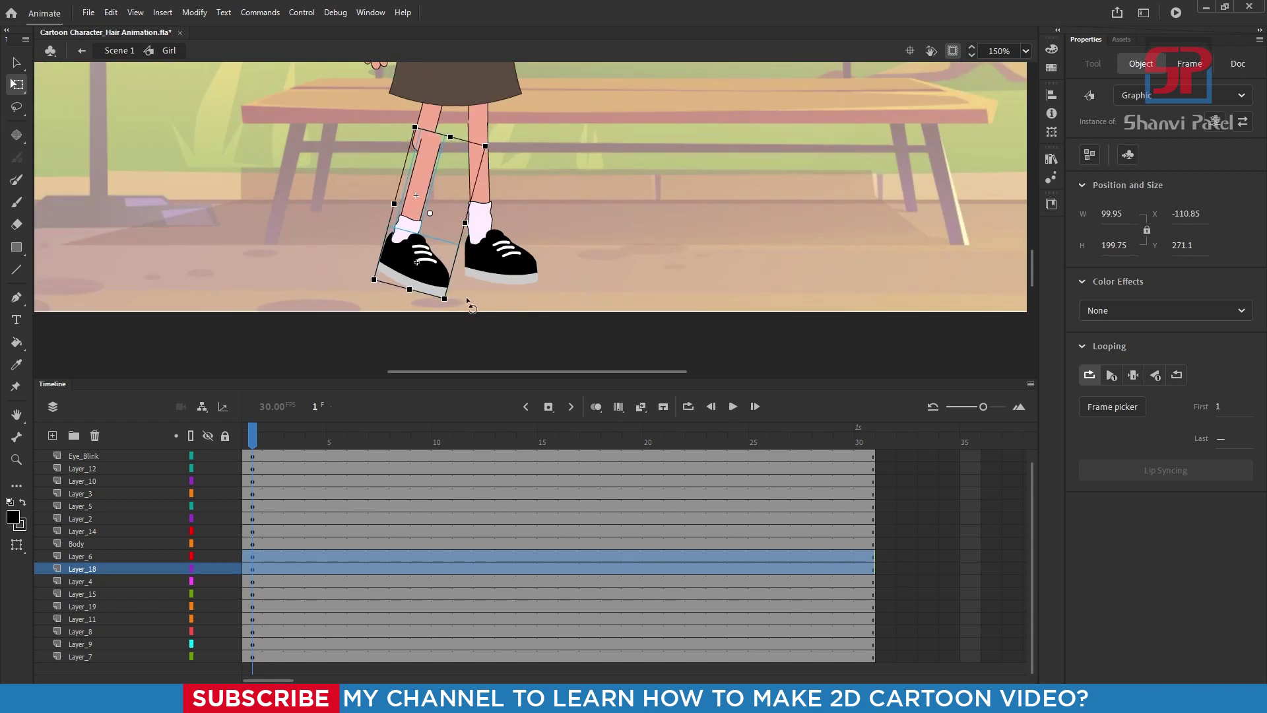
{"action": "key", "text": "Left"}
{"action": "key", "text": "Left"}
{"action": "key", "text": "Left"}
{"action": "key", "text": "Left"}
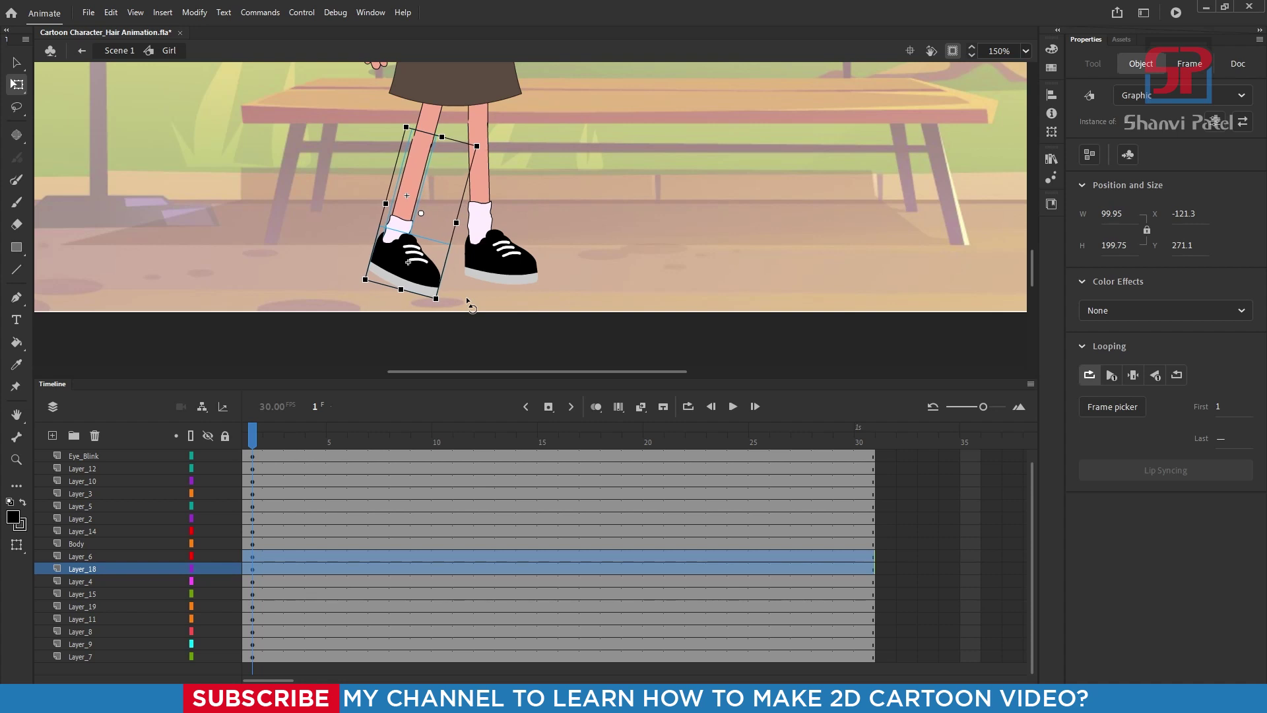
{"action": "key", "text": "Down"}
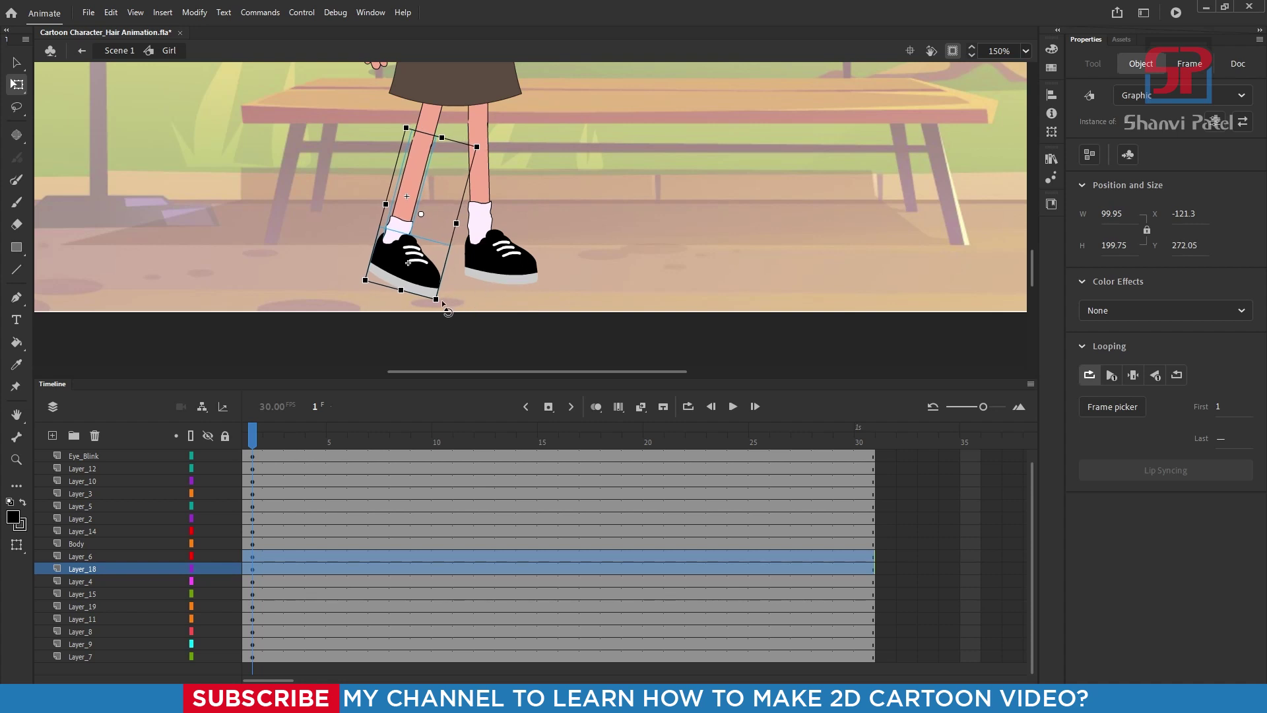
{"action": "left_click_drag", "start_coordinate": [441, 300], "coordinate": [434, 301]}
{"action": "key", "text": "Left"}
{"action": "key", "text": "Left"}
{"action": "key", "text": "Left"}
{"action": "key", "text": "Left"}
{"action": "key", "text": "Left"}
{"action": "key", "text": "Left"}
{"action": "key", "text": "Left"}
{"action": "key", "text": "Left"}
{"action": "key", "text": "Left"}
{"action": "scroll", "coordinate": [434, 300], "scroll_direction": "down", "scroll_amount": 2}
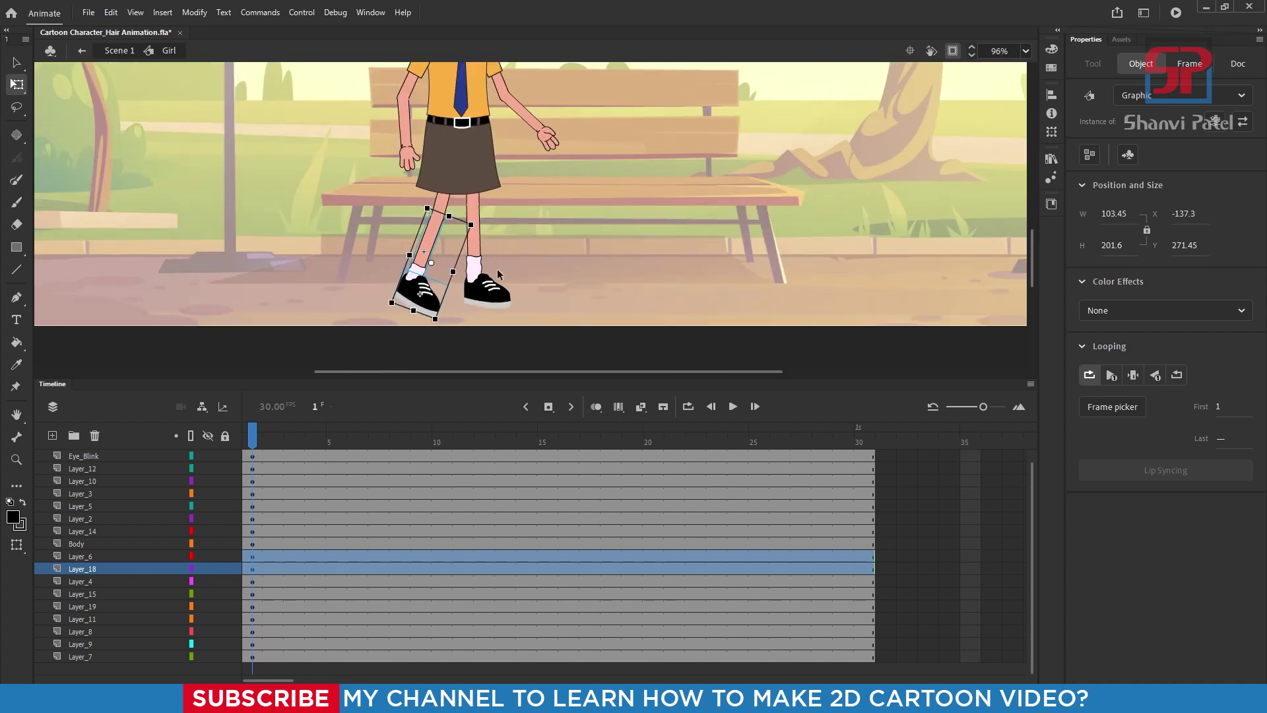
{"action": "scroll", "coordinate": [470, 298], "scroll_direction": "up", "scroll_amount": 1}
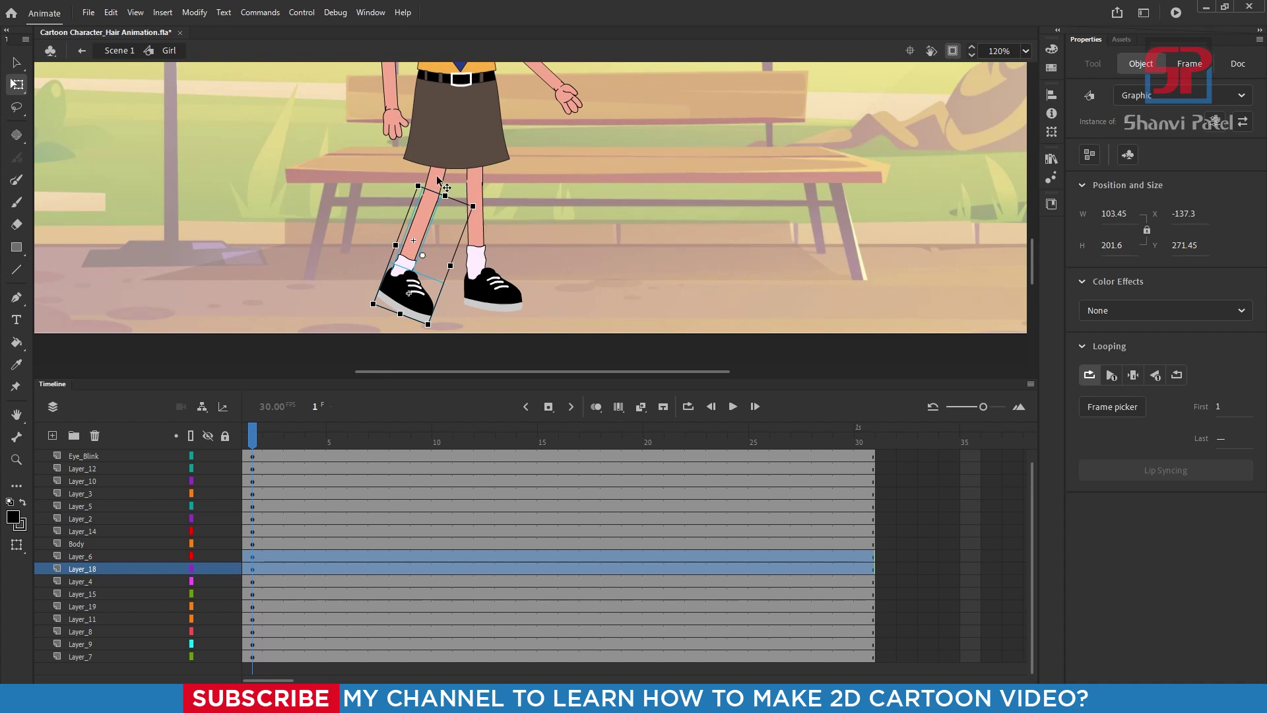
{"action": "scroll", "coordinate": [471, 208], "scroll_direction": "up", "scroll_amount": 1}
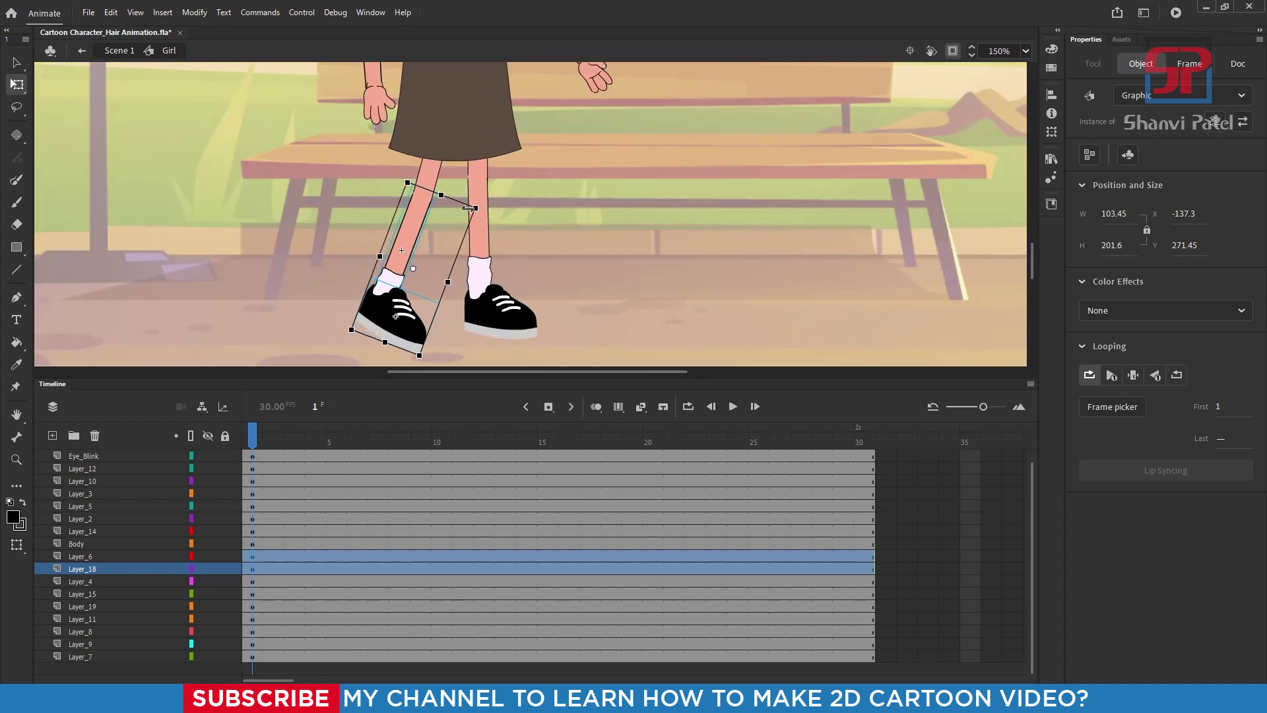
- Select the right lower leg, sock and shoe and rotate them clockwise toward the other leg
{"action": "left_click", "coordinate": [487, 173]}
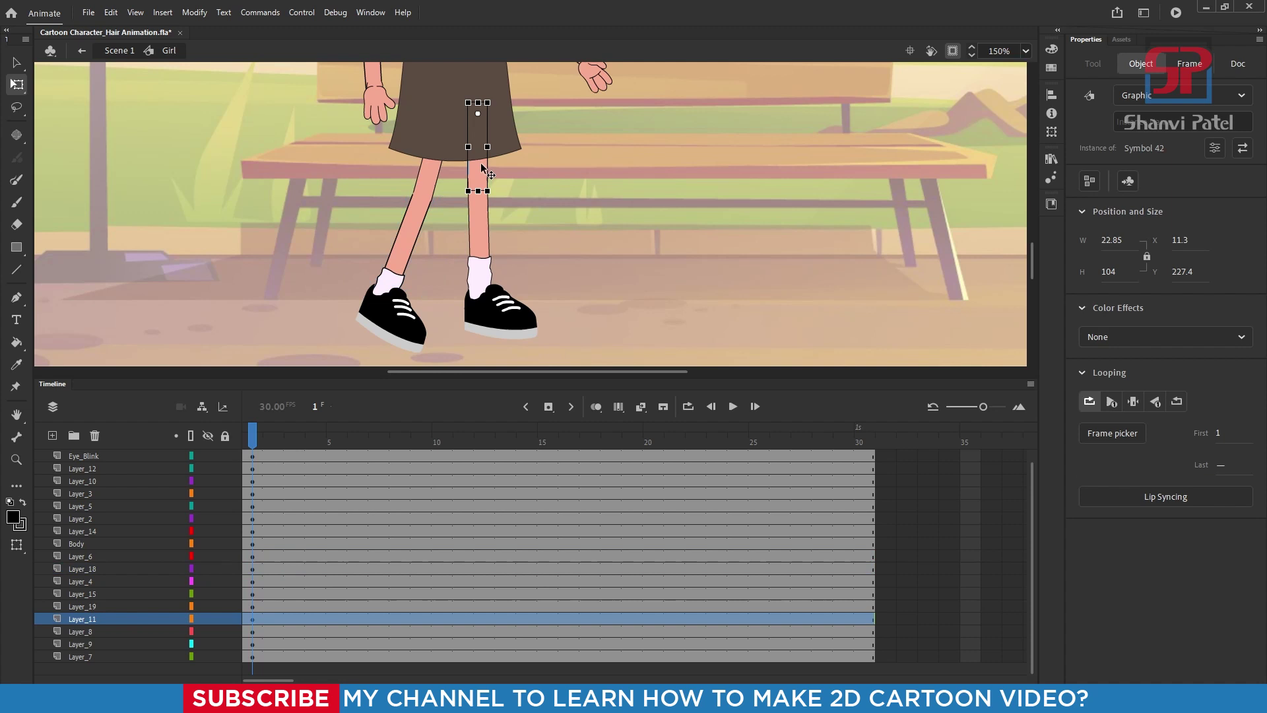
{"action": "left_click", "coordinate": [482, 219]}
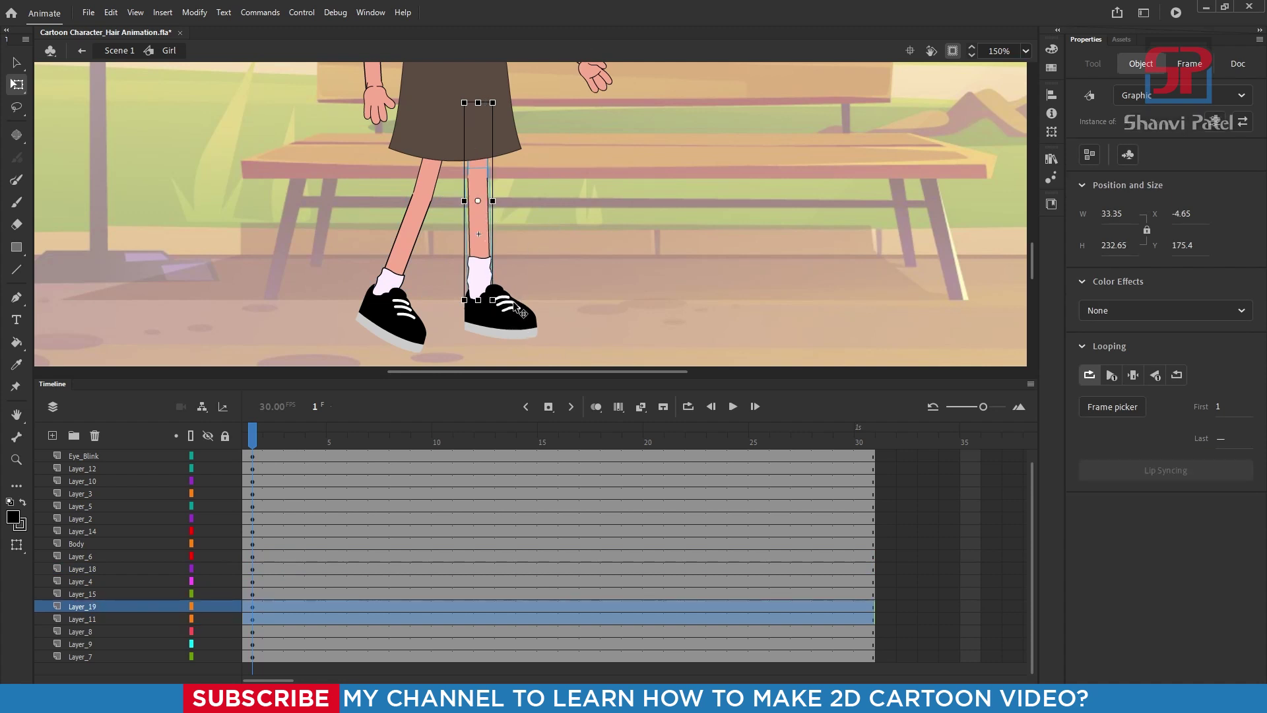
{"action": "left_click", "coordinate": [514, 308], "text": "shift"}
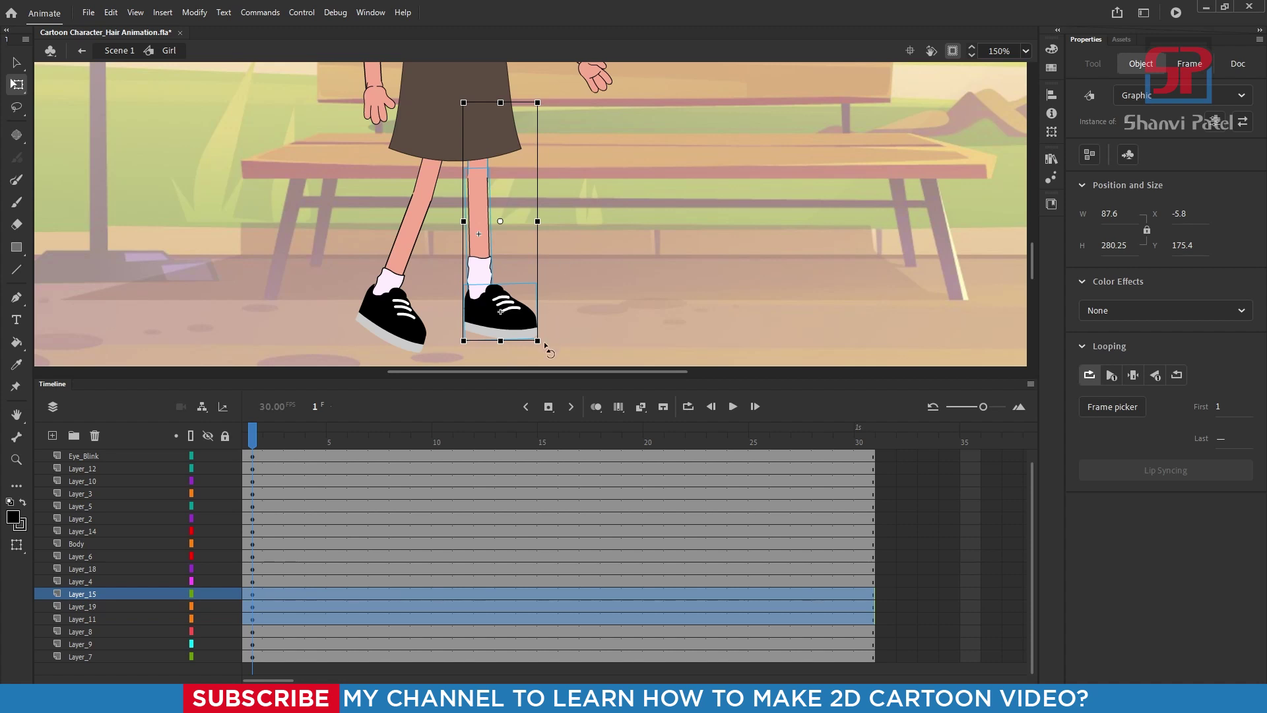
{"action": "left_click", "coordinate": [485, 132]}
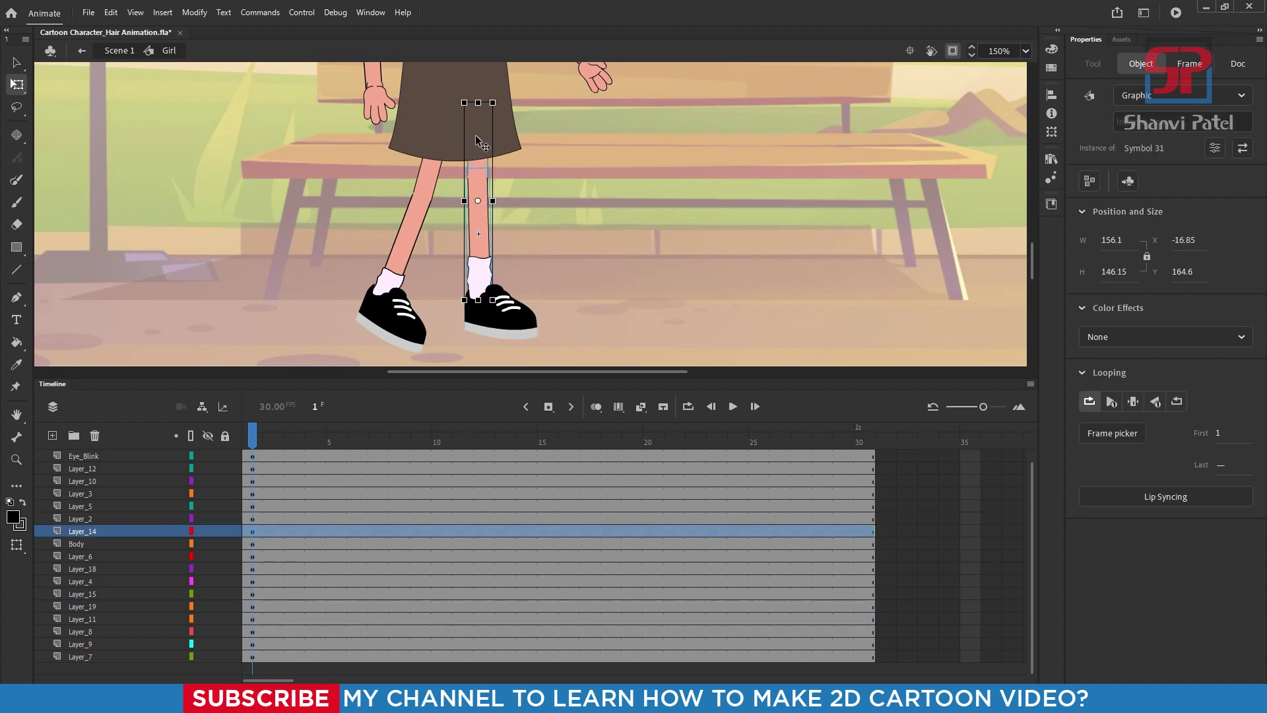
{"action": "left_click_drag", "start_coordinate": [542, 340], "coordinate": [454, 171]}
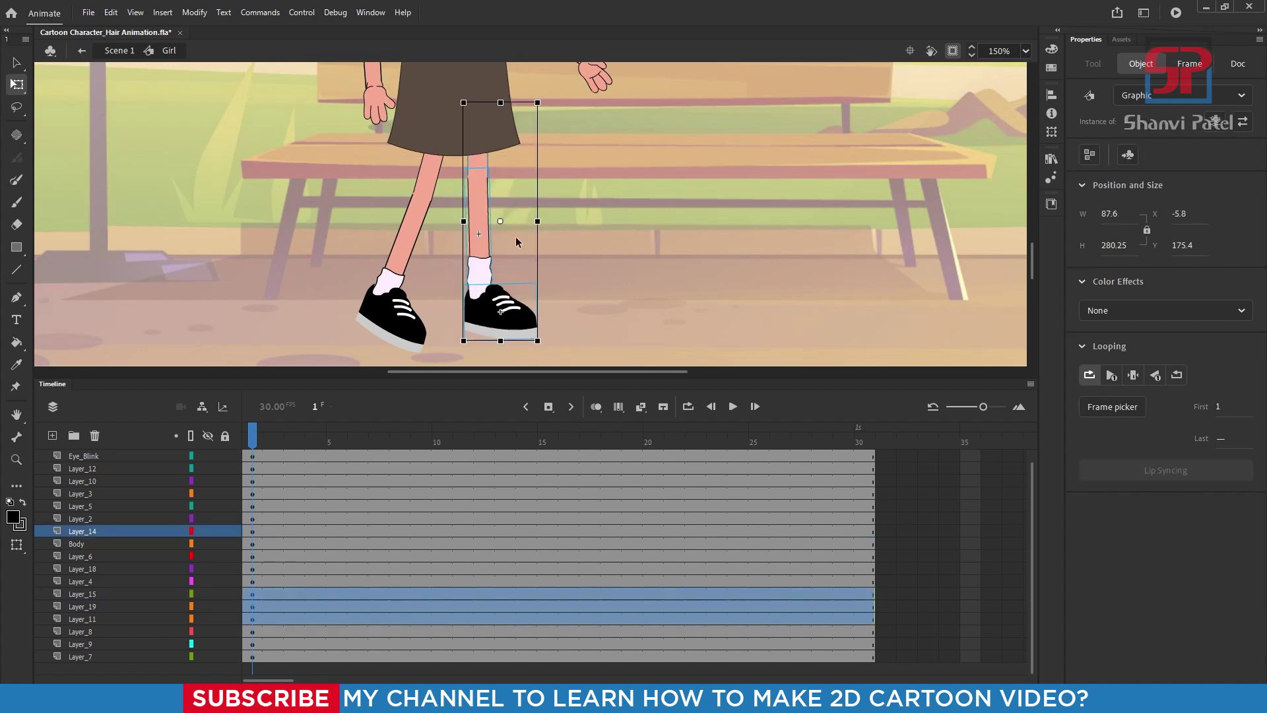
{"action": "left_click_drag", "start_coordinate": [545, 340], "coordinate": [504, 345]}
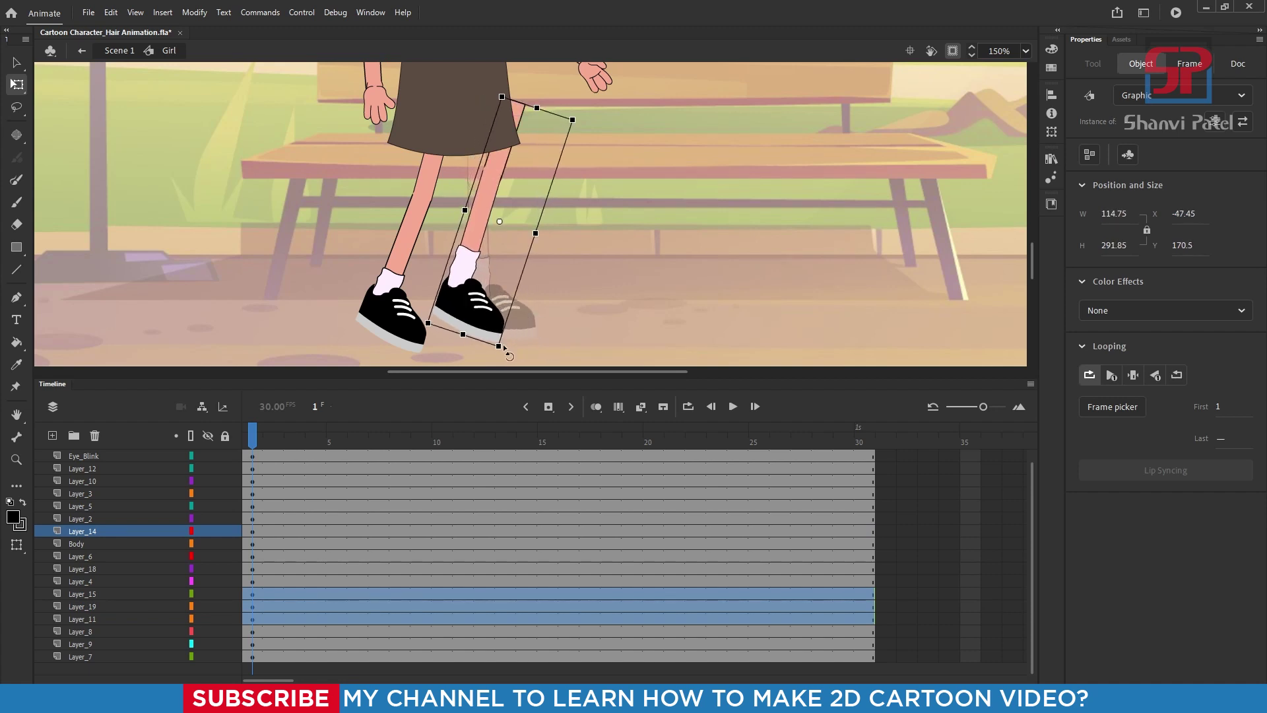
{"action": "left_click", "coordinate": [529, 271]}
{"action": "double_click", "coordinate": [563, 271]}
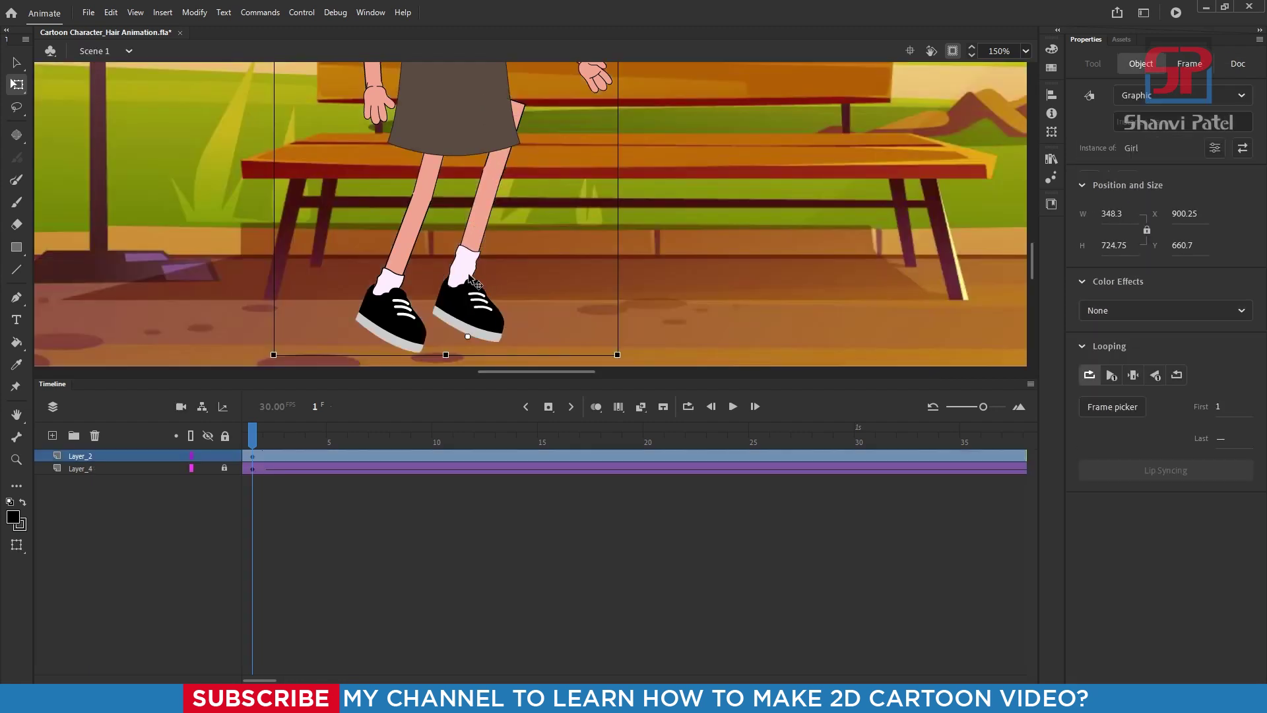
{"action": "double_click", "coordinate": [472, 231]}
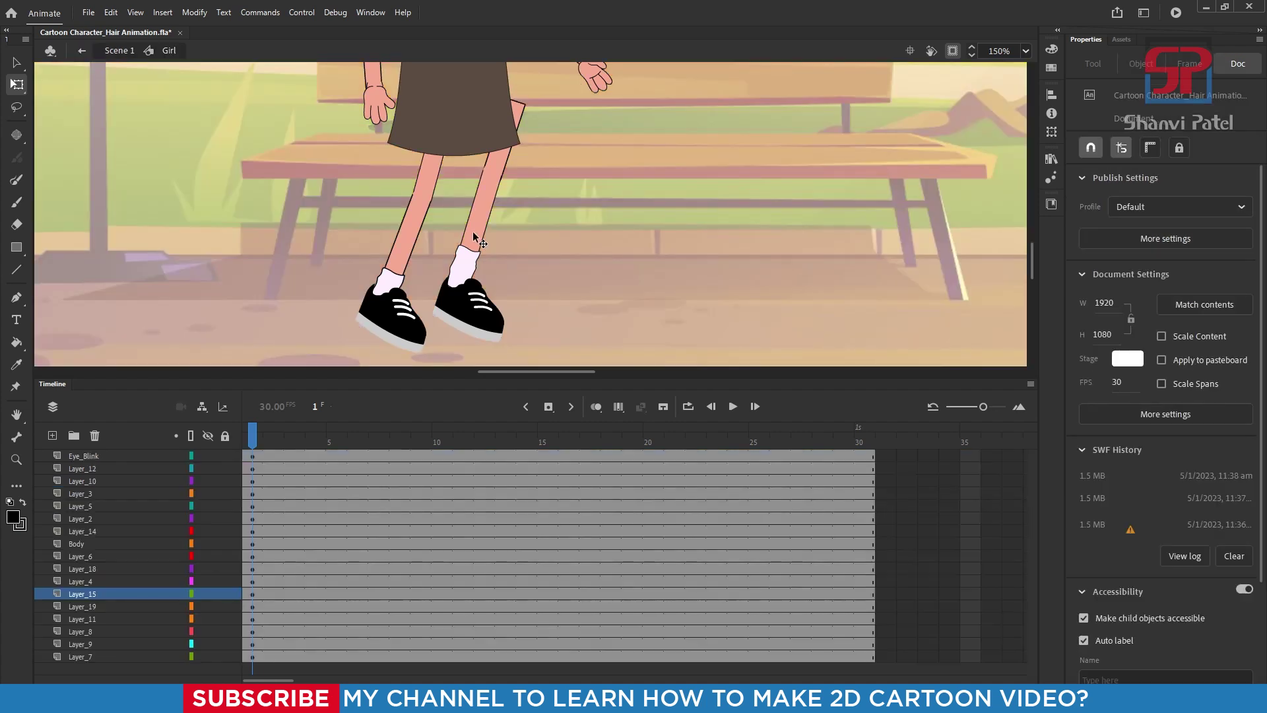
- Undo the skewed right leg, then re-rotate the right leg, shoe and thigh
{"action": "left_click", "coordinate": [456, 275]}
{"action": "right_click", "coordinate": [472, 291]}
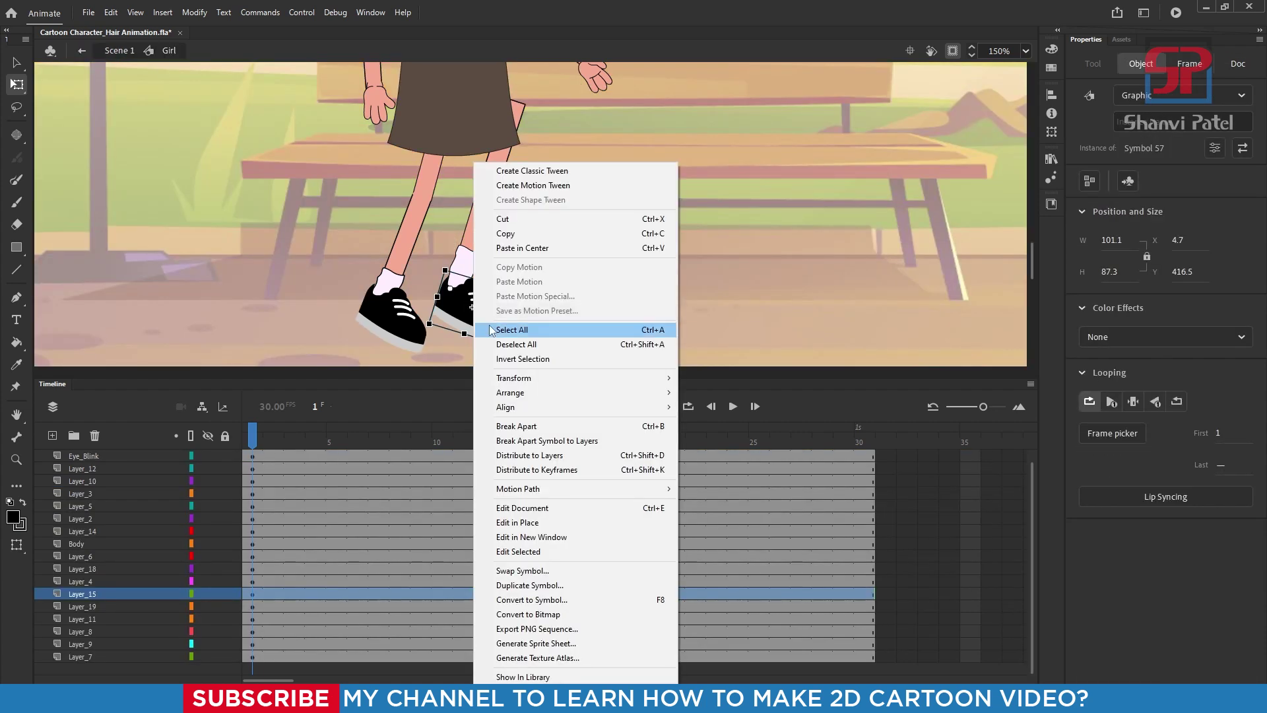
{"action": "left_click", "coordinate": [438, 208]}
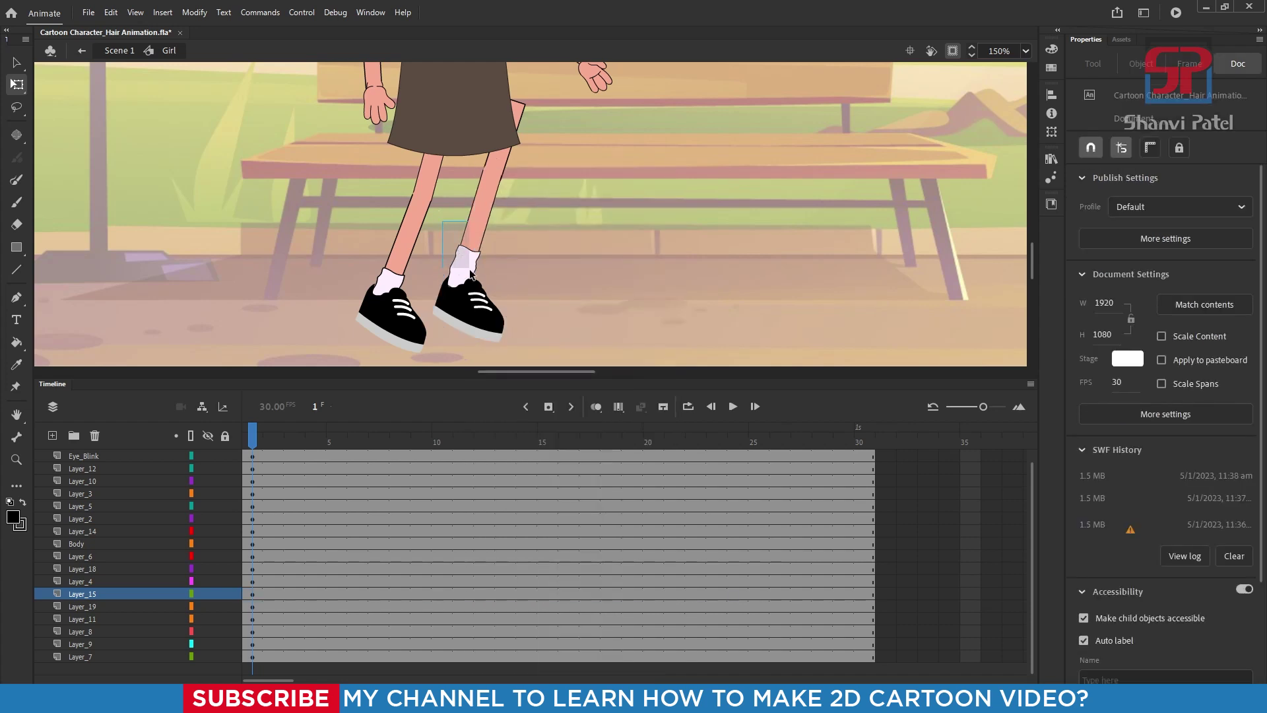
{"action": "left_click", "coordinate": [465, 267]}
{"action": "key", "text": "ctrl+z"}
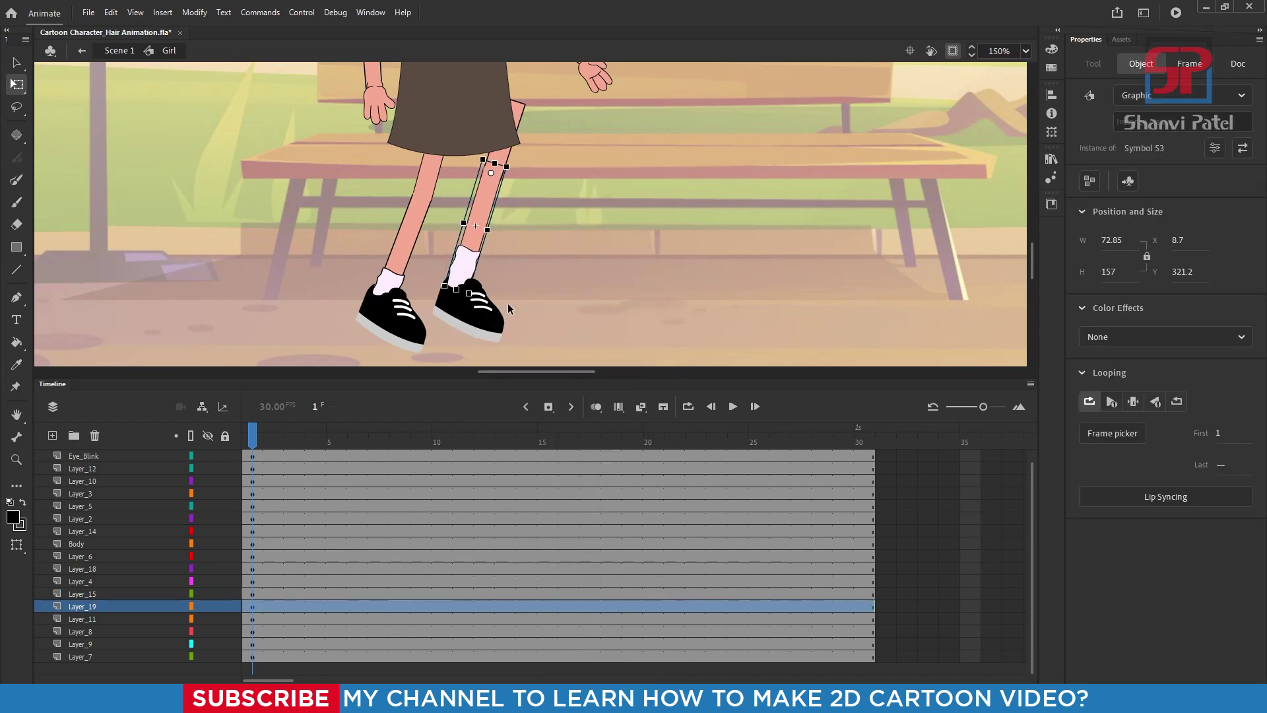
{"action": "left_click", "coordinate": [492, 315], "text": "shift"}
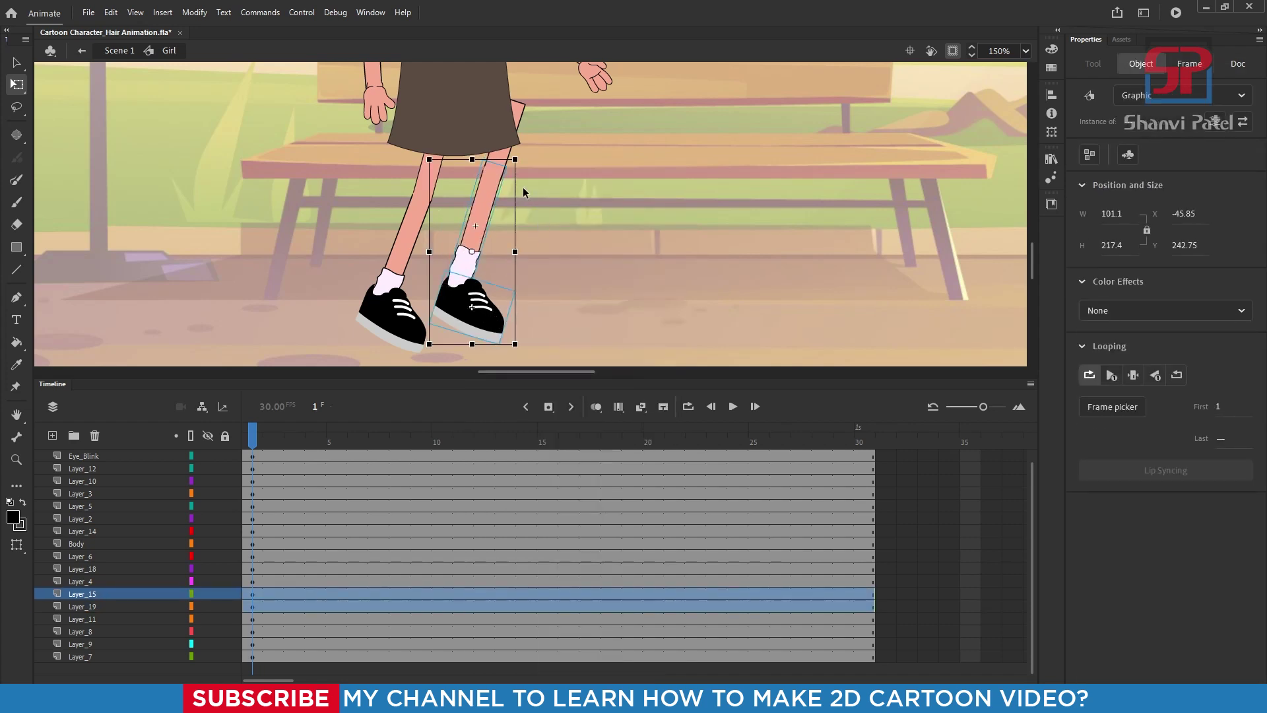
{"action": "left_click_drag", "start_coordinate": [521, 161], "coordinate": [530, 120]}
{"action": "left_click", "coordinate": [524, 106]}
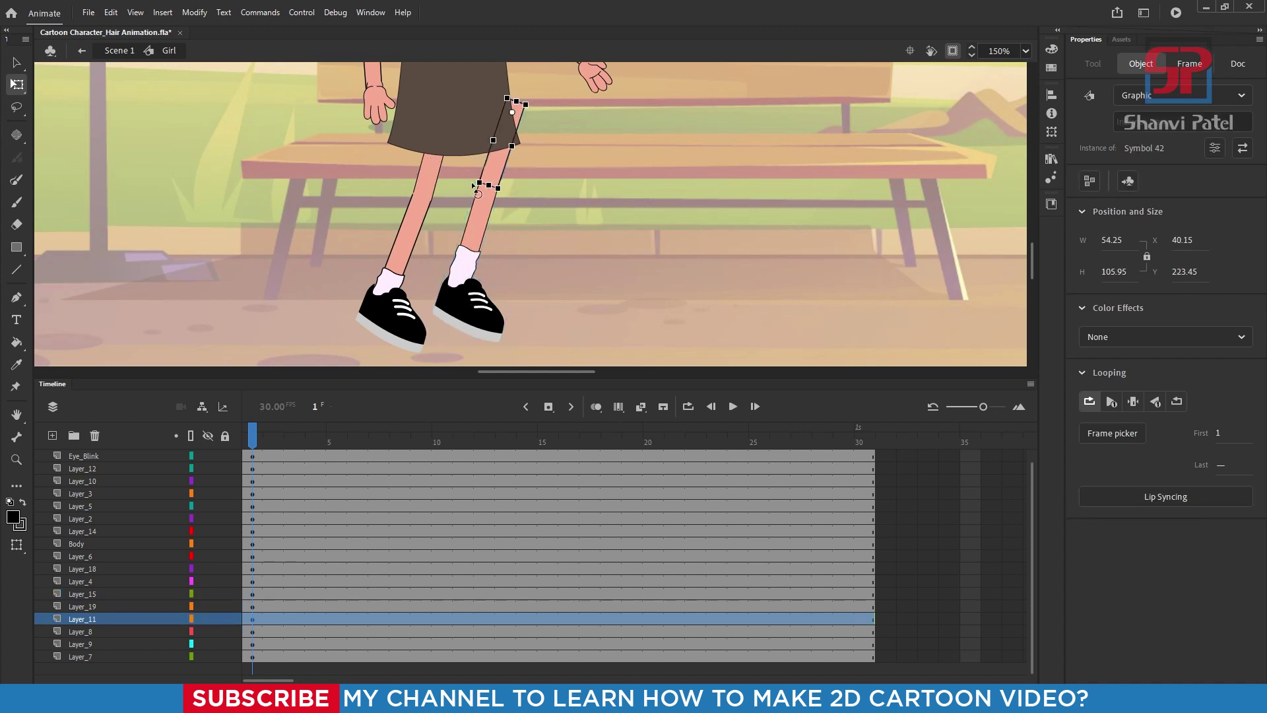
{"action": "left_click_drag", "start_coordinate": [476, 185], "coordinate": [485, 188]}
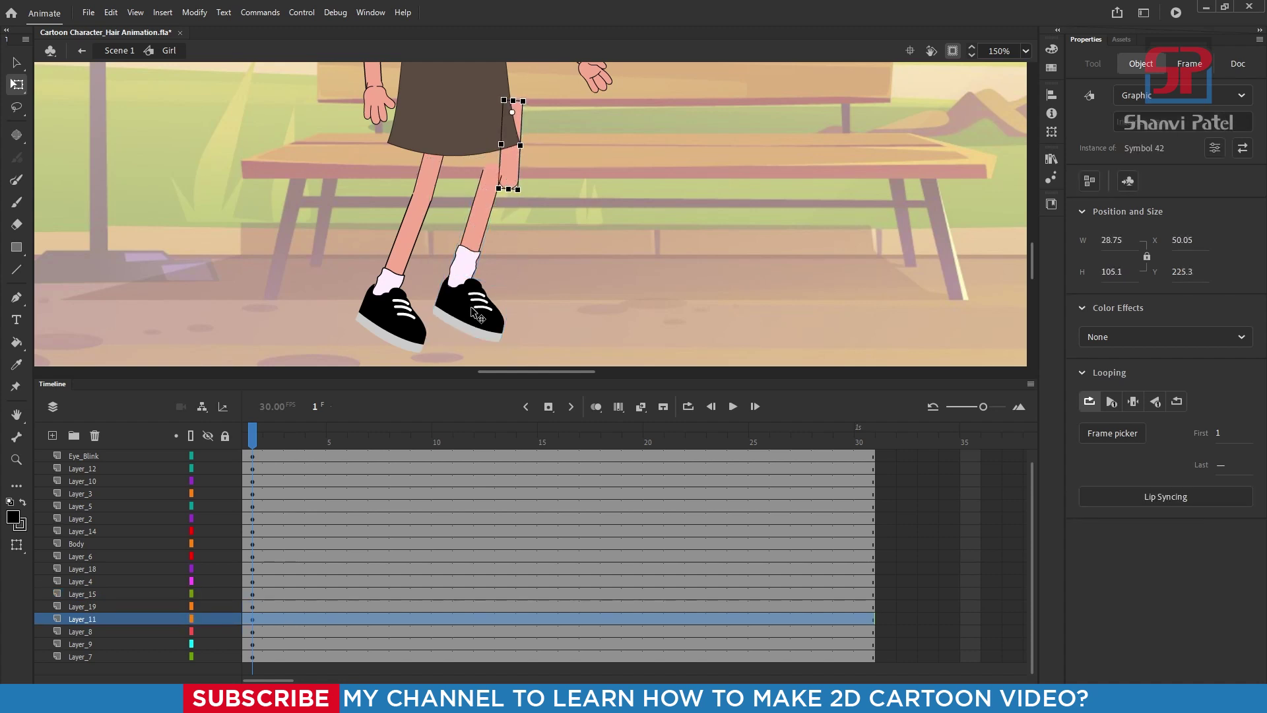
- Nudge the right lower leg and shoe right and down so they rejoin the knee
{"action": "left_click", "coordinate": [464, 270]}
{"action": "left_click", "coordinate": [466, 250], "text": "shift"}
{"action": "key", "text": "Right"}
{"action": "key", "text": "Right"}
{"action": "key", "text": "Right"}
{"action": "key", "text": "Right"}
{"action": "key", "text": "Right"}
{"action": "key", "text": "Right"}
{"action": "key", "text": "Right"}
{"action": "key", "text": "Right"}
{"action": "key", "text": "Right"}
{"action": "key", "text": "Right"}
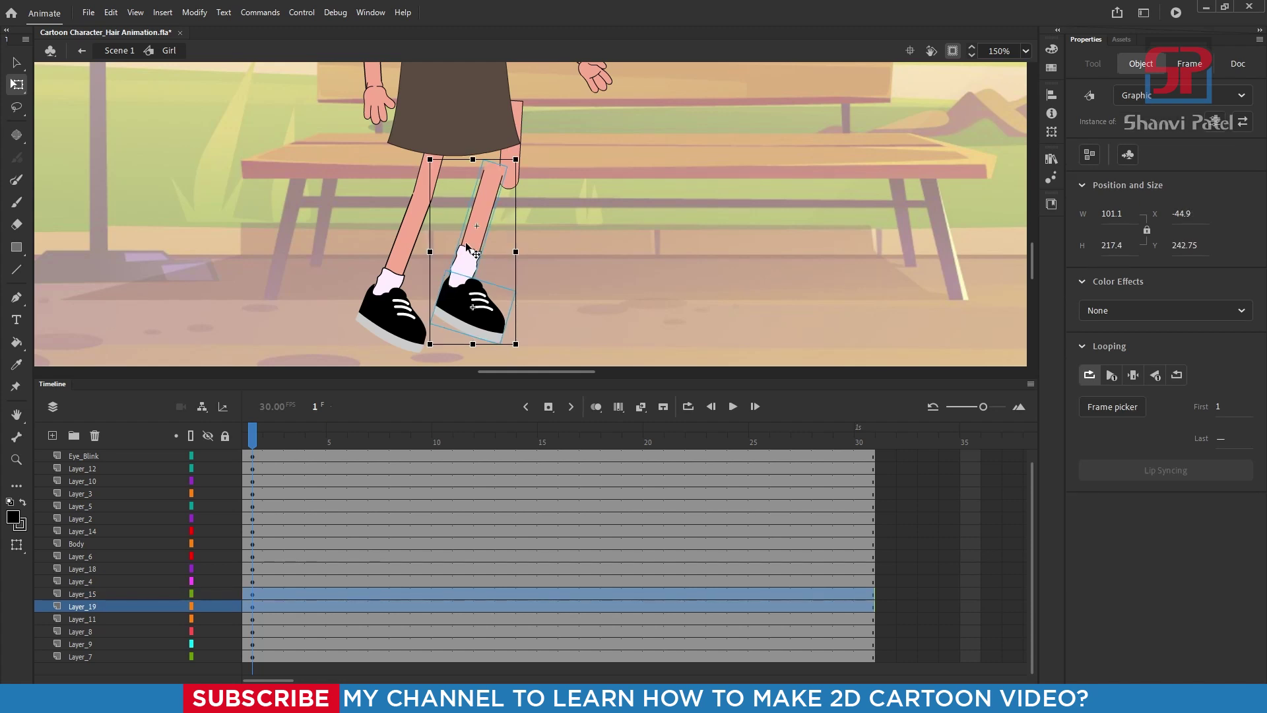
{"action": "key", "text": "Down"}
{"action": "key", "text": "Down"}
{"action": "key", "text": "Down"}
{"action": "key", "text": "Right"}
{"action": "key", "text": "Right"}
{"action": "key", "text": "Right"}
{"action": "key", "text": "Right"}
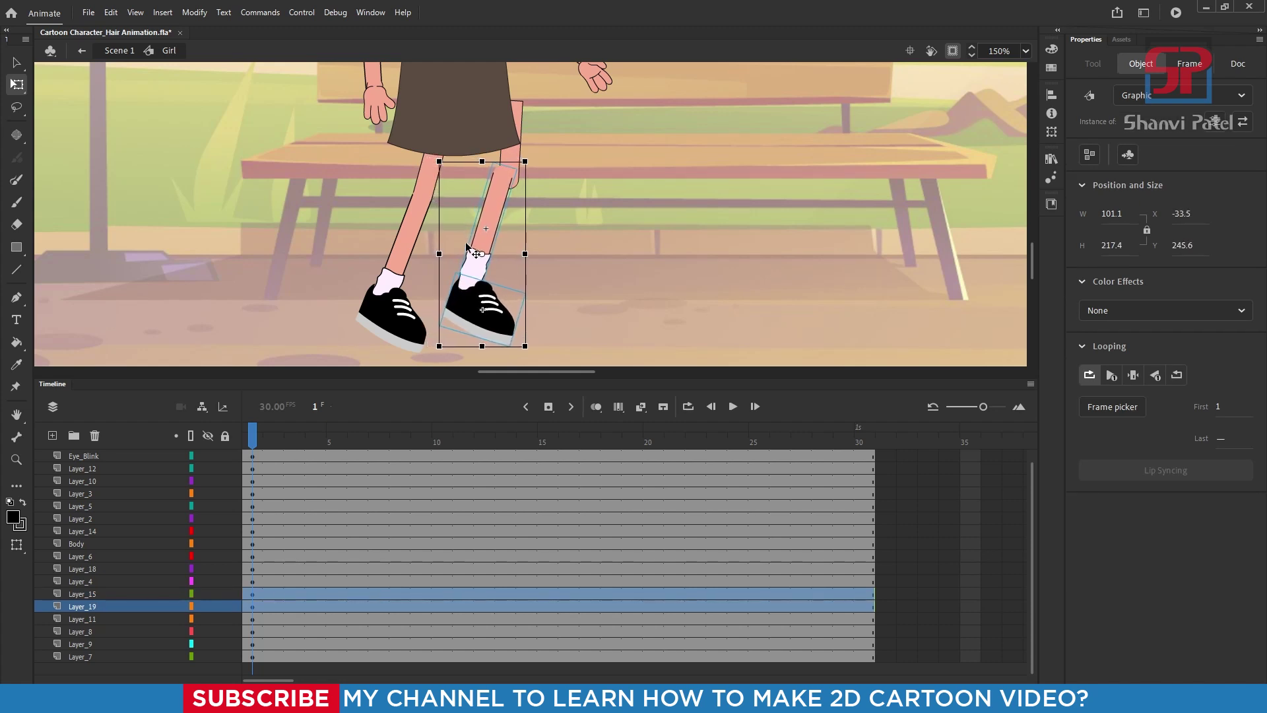
{"action": "key", "text": "Down"}
{"action": "key", "text": "Down"}
{"action": "key", "text": "Right"}
{"action": "key", "text": "Right"}
{"action": "key", "text": "Right"}
{"action": "key", "text": "Right"}
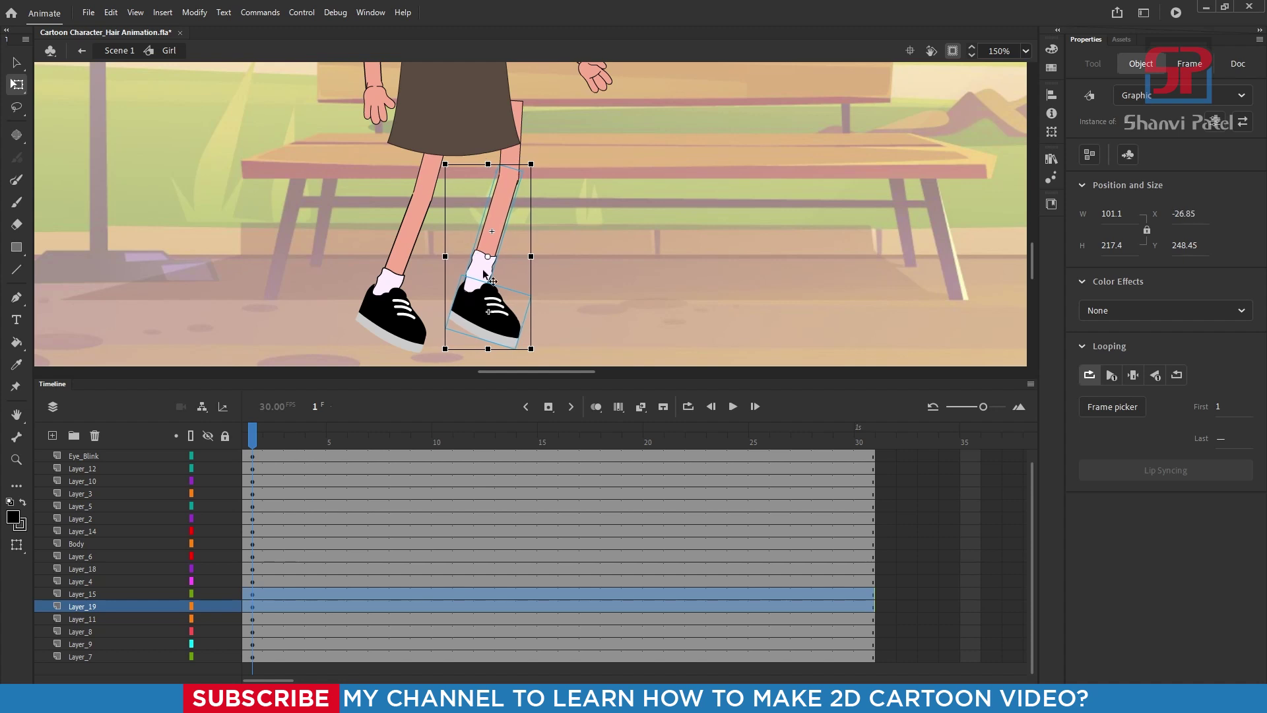
{"action": "double_click", "coordinate": [323, 228]}
{"action": "double_click", "coordinate": [419, 218]}
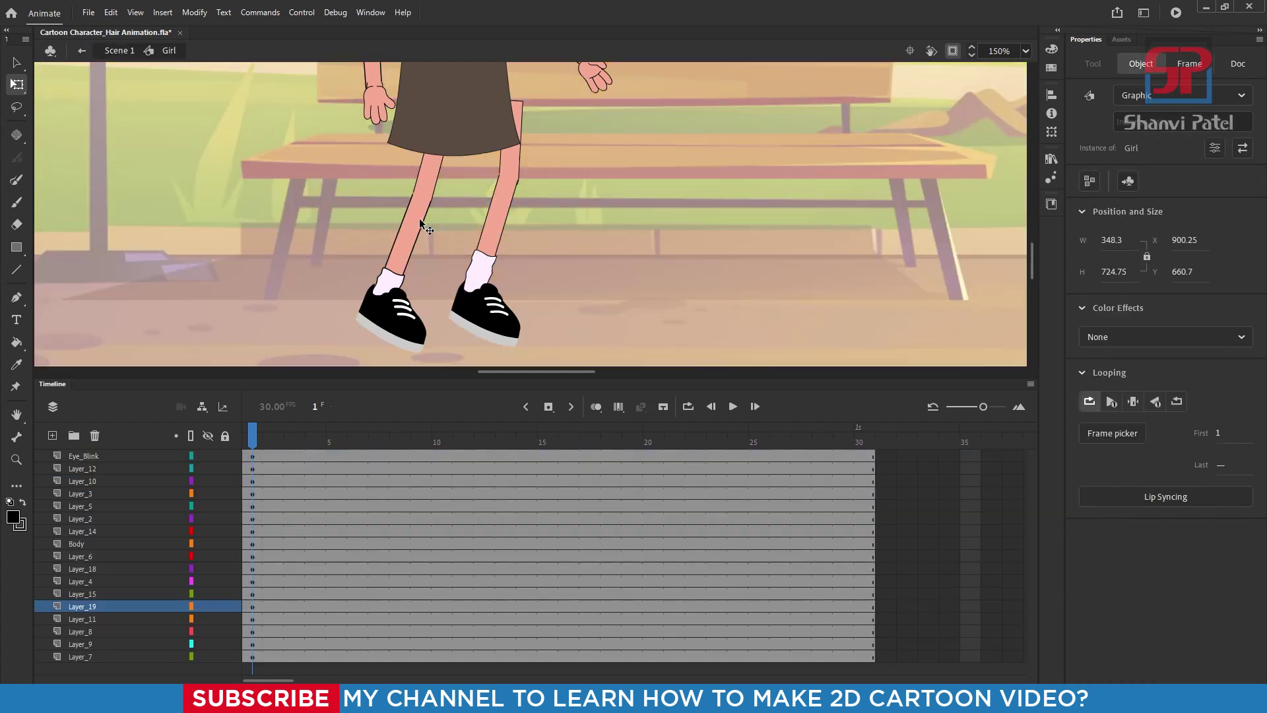
- Select the left lower leg and shoe and slide them left
{"action": "left_click_drag", "start_coordinate": [357, 177], "coordinate": [419, 340]}
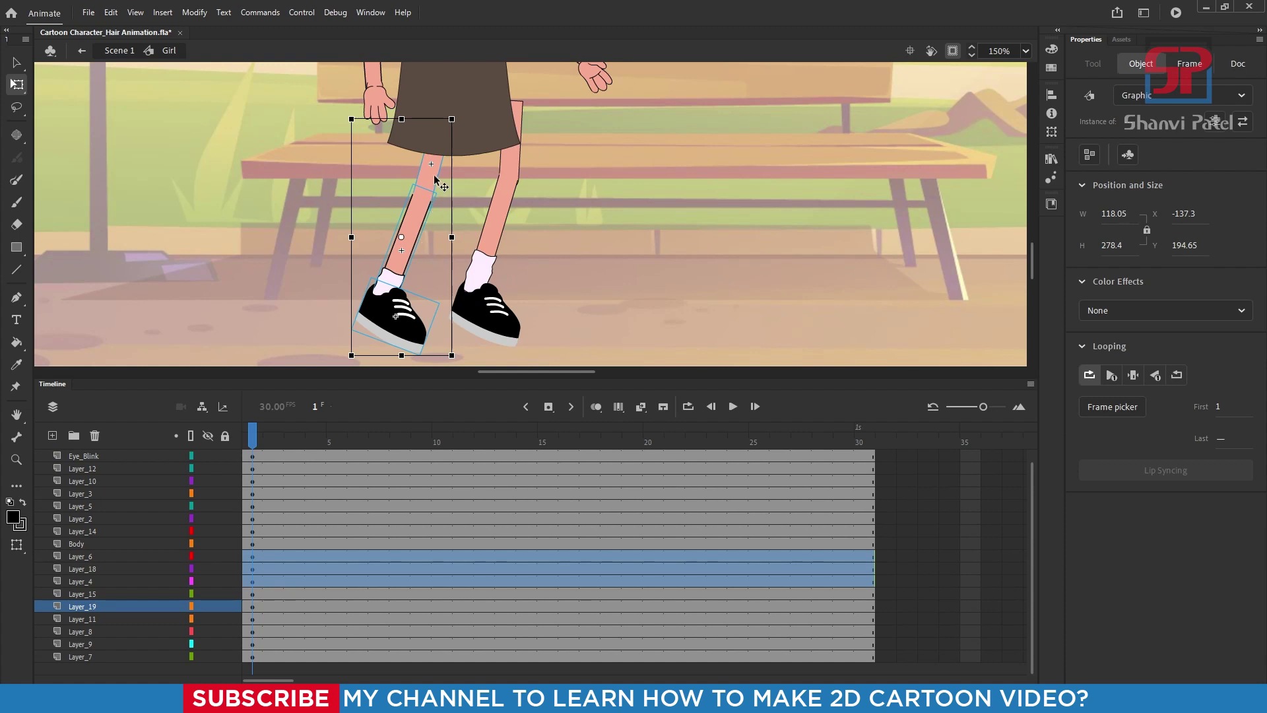
{"action": "left_click", "coordinate": [318, 172]}
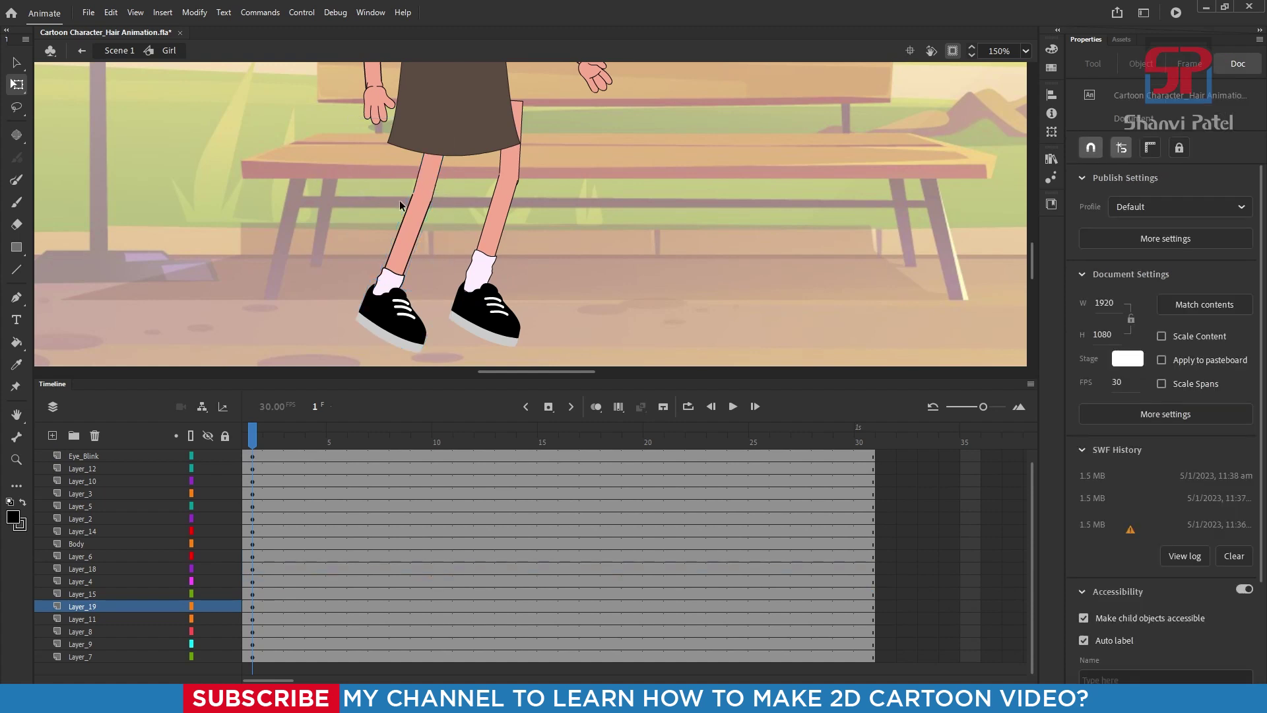
{"action": "left_click_drag", "start_coordinate": [356, 177], "coordinate": [430, 341]}
{"action": "key", "text": "Left"}
{"action": "key", "text": "Left"}
{"action": "key", "text": "Left"}
{"action": "key", "text": "Left"}
{"action": "key", "text": "Left"}
{"action": "key", "text": "Left"}
{"action": "key", "text": "Left"}
{"action": "key", "text": "Left"}
{"action": "key", "text": "Left"}
{"action": "key", "text": "Left"}
{"action": "key", "text": "Left"}
{"action": "key", "text": "Left"}
{"action": "key", "text": "Left"}
{"action": "key", "text": "Left"}
{"action": "key", "text": "Left"}
{"action": "key", "text": "Left"}
{"action": "key", "text": "Left"}
{"action": "key", "text": "Left"}
{"action": "key", "text": "Left"}
{"action": "key", "text": "Left"}
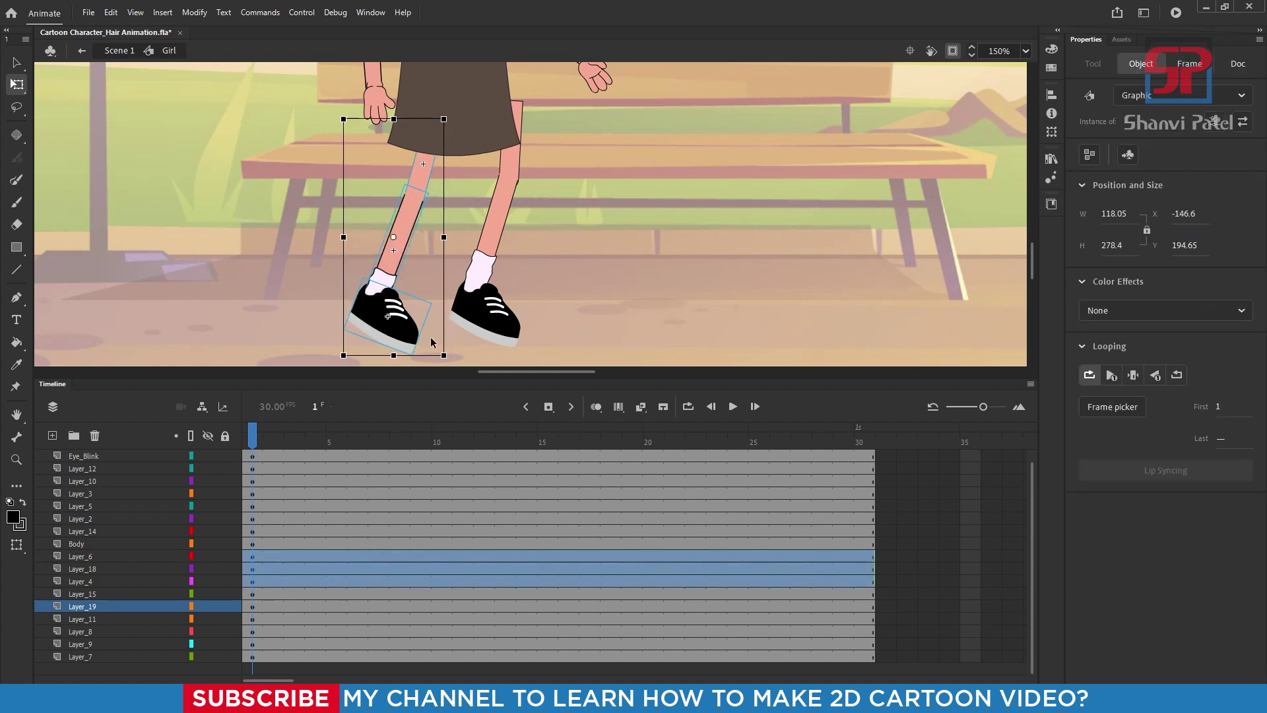
{"action": "key", "text": "Left"}
{"action": "key", "text": "Left"}
{"action": "key", "text": "Left"}
{"action": "key", "text": "Left"}
{"action": "key", "text": "Left"}
{"action": "key", "text": "Left"}
{"action": "key", "text": "Left"}
{"action": "key", "text": "Left"}
{"action": "key", "text": "Left"}
{"action": "key", "text": "Left"}
{"action": "key", "text": "Left"}
{"action": "key", "text": "Left"}
{"action": "key", "text": "Left"}
{"action": "key", "text": "Left"}
{"action": "key", "text": "Left"}
{"action": "key", "text": "Left"}
{"action": "key", "text": "Left"}
{"action": "key", "text": "Left"}
{"action": "key", "text": "Left"}
{"action": "key", "text": "Left"}
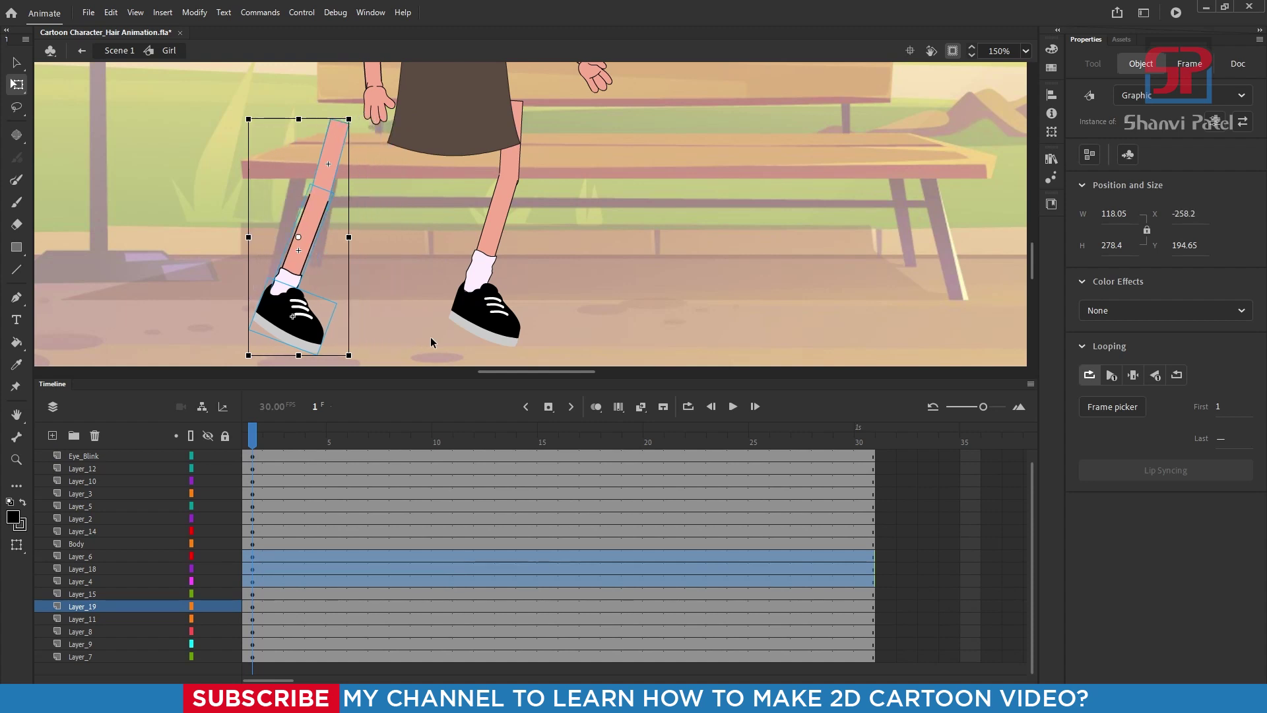
- Slide the right lower leg and shoe left and rotate them to tilt inward
{"action": "left_click_drag", "start_coordinate": [456, 170], "coordinate": [569, 345]}
{"action": "key", "text": "Left"}
{"action": "key", "text": "Left"}
{"action": "key", "text": "Left"}
{"action": "key", "text": "Left"}
{"action": "key", "text": "Left"}
{"action": "key", "text": "Left"}
{"action": "key", "text": "Left"}
{"action": "key", "text": "Left"}
{"action": "key", "text": "Left"}
{"action": "key", "text": "Left"}
{"action": "key", "text": "Left"}
{"action": "key", "text": "Left"}
{"action": "key", "text": "Left"}
{"action": "key", "text": "Left"}
{"action": "key", "text": "Left"}
{"action": "key", "text": "Left"}
{"action": "key", "text": "Left"}
{"action": "key", "text": "Left"}
{"action": "key", "text": "Left"}
{"action": "key", "text": "Left"}
{"action": "key", "text": "Left"}
{"action": "key", "text": "Left"}
{"action": "key", "text": "Left"}
{"action": "key", "text": "Left"}
{"action": "key", "text": "Left"}
{"action": "key", "text": "Left"}
{"action": "key", "text": "Left"}
{"action": "key", "text": "Left"}
{"action": "key", "text": "Left"}
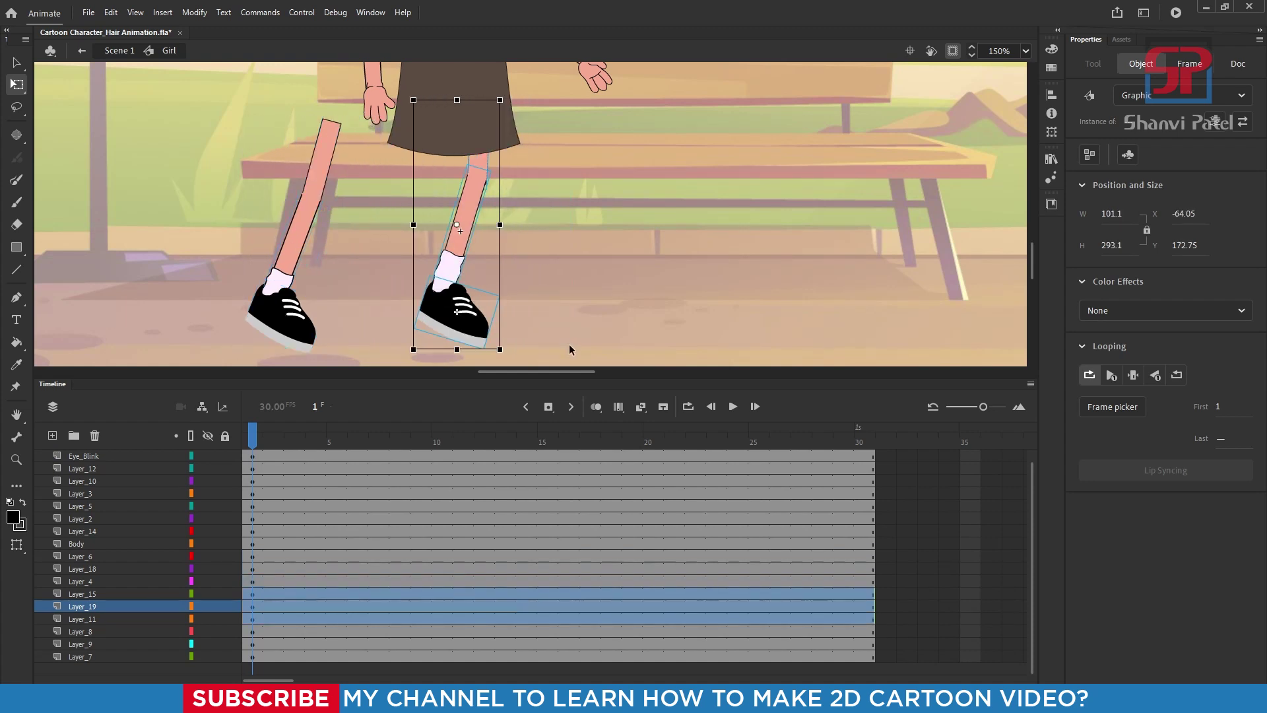
{"action": "key", "text": "Left"}
{"action": "key", "text": "Left"}
{"action": "key", "text": "Left"}
{"action": "key", "text": "Left"}
{"action": "key", "text": "Left"}
{"action": "key", "text": "Left"}
{"action": "key", "text": "Left"}
{"action": "key", "text": "Left"}
{"action": "key", "text": "Left"}
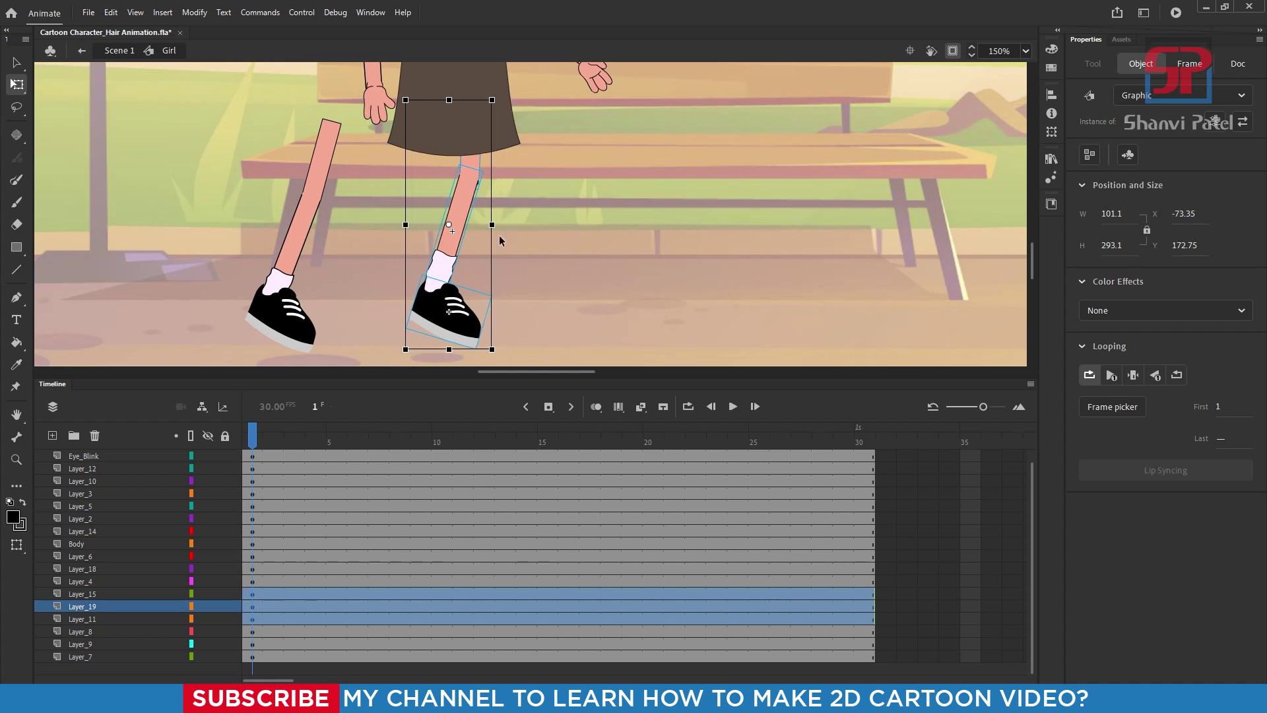
{"action": "left_click_drag", "start_coordinate": [498, 353], "coordinate": [478, 360]}
{"action": "key", "text": "Left"}
{"action": "key", "text": "Left"}
{"action": "key", "text": "Left"}
{"action": "key", "text": "Left"}
{"action": "key", "text": "Left"}
{"action": "key", "text": "Left"}
{"action": "key", "text": "Left"}
{"action": "key", "text": "Left"}
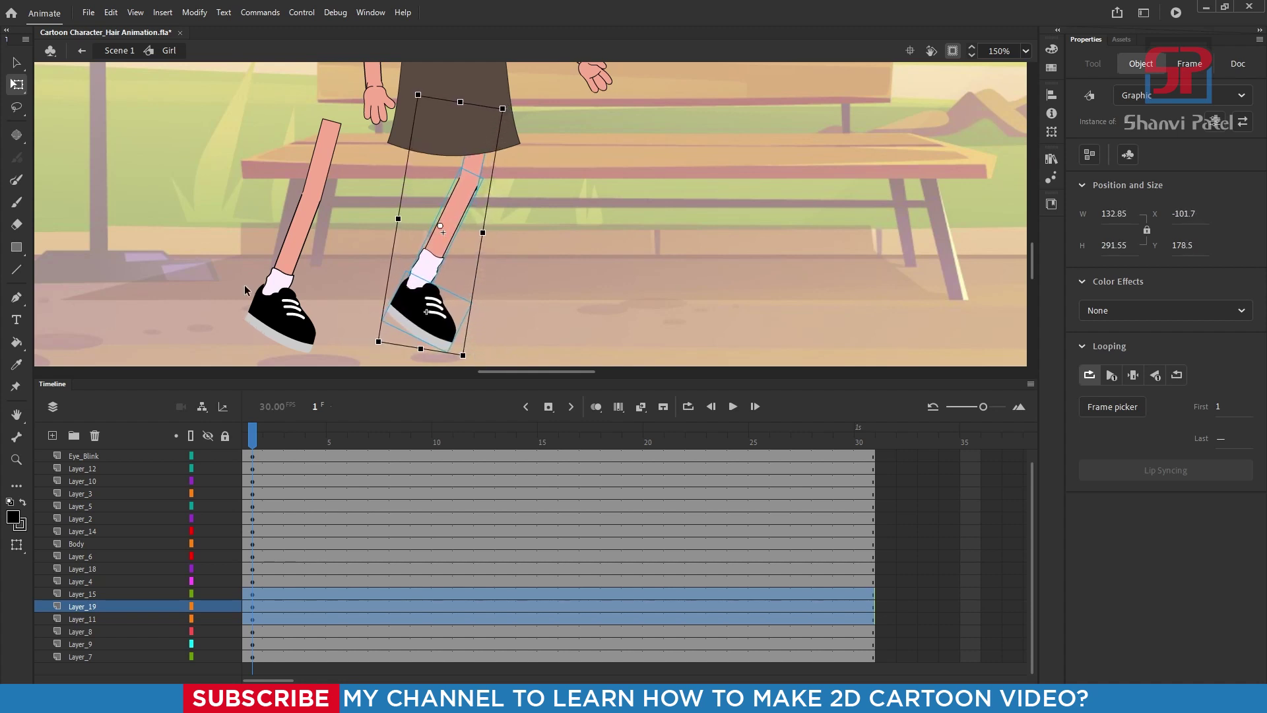
- Marquee-select the left leg, sock and shoe, then deselect them
{"action": "left_click_drag", "start_coordinate": [217, 154], "coordinate": [324, 347]}
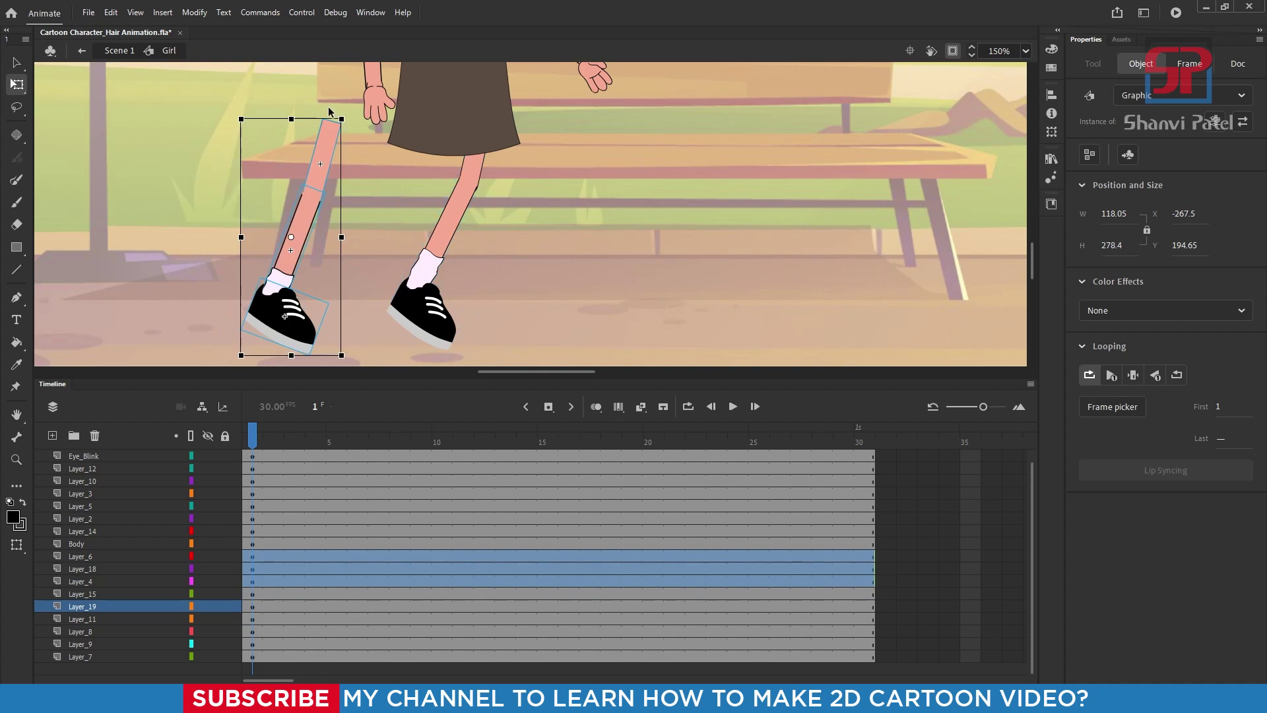
{"action": "left_click", "coordinate": [188, 97]}
{"action": "left_click_drag", "start_coordinate": [200, 116], "coordinate": [343, 356]}
{"action": "left_click", "coordinate": [274, 371]}
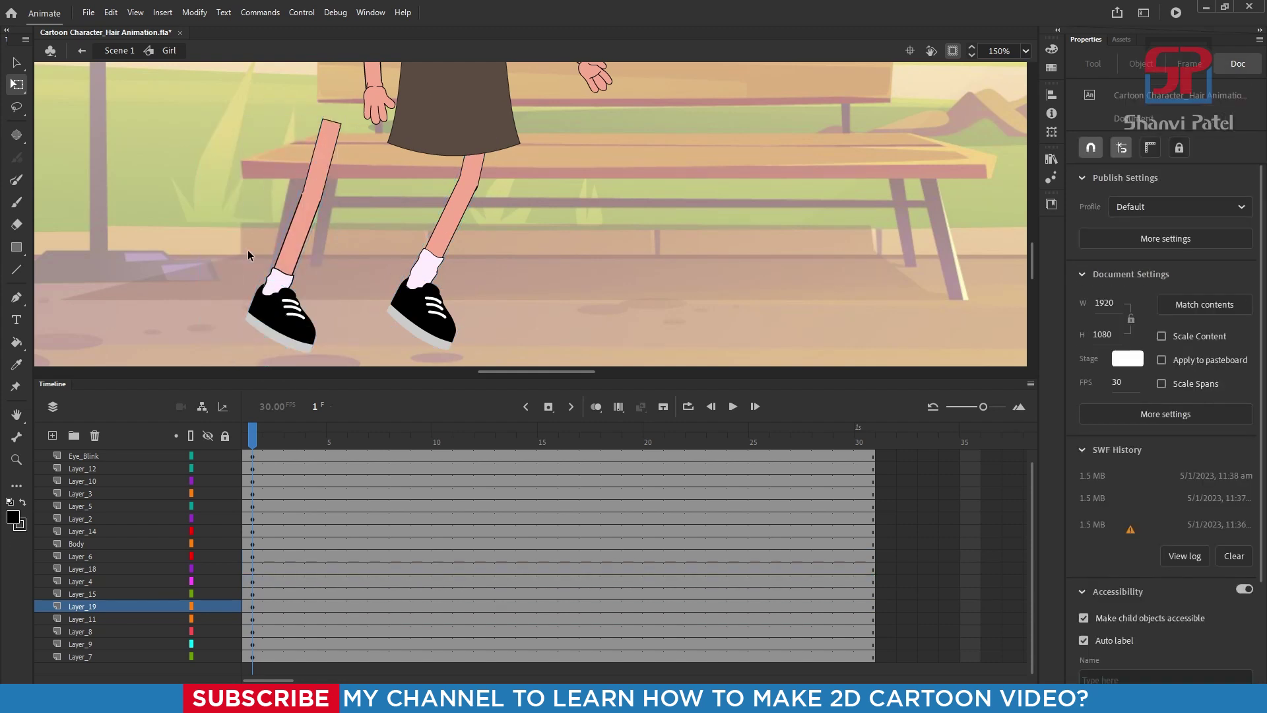
- Undo the stray move and rotate the whole left leg counter-clockwise
{"action": "left_click_drag", "start_coordinate": [288, 244], "coordinate": [334, 327]}
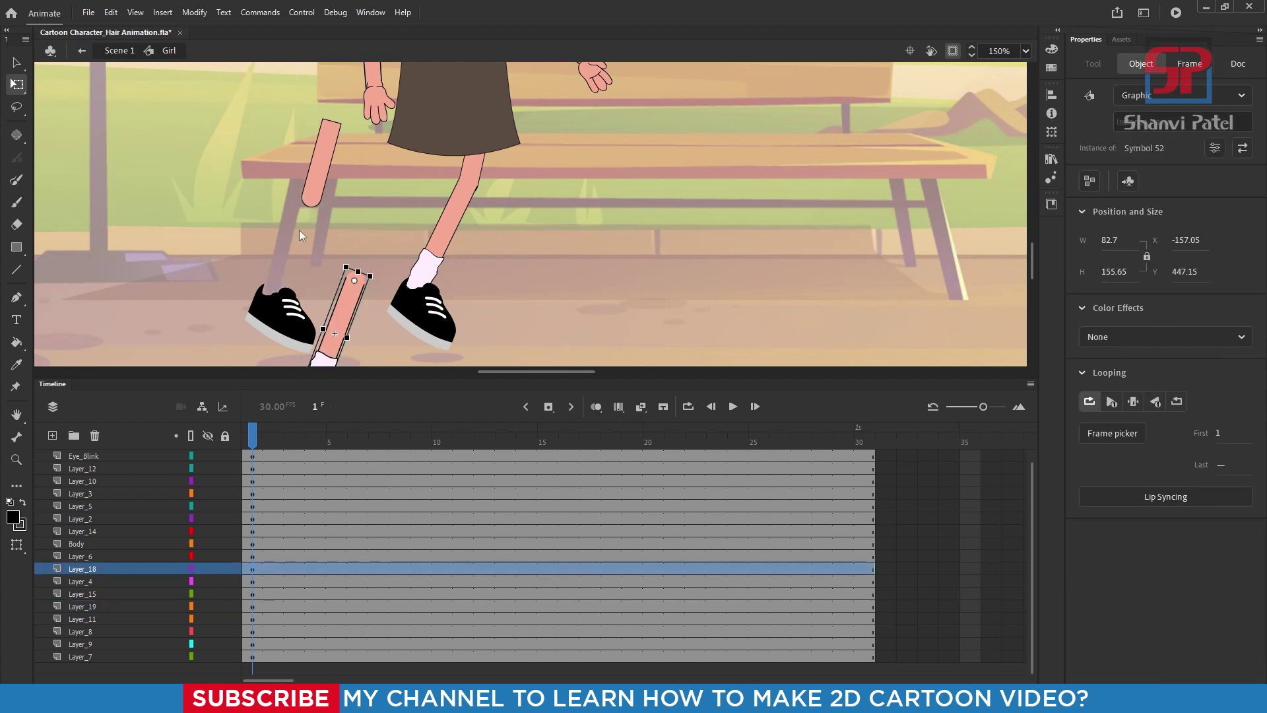
{"action": "key", "text": "ctrl+z"}
{"action": "left_click_drag", "start_coordinate": [213, 150], "coordinate": [324, 346]}
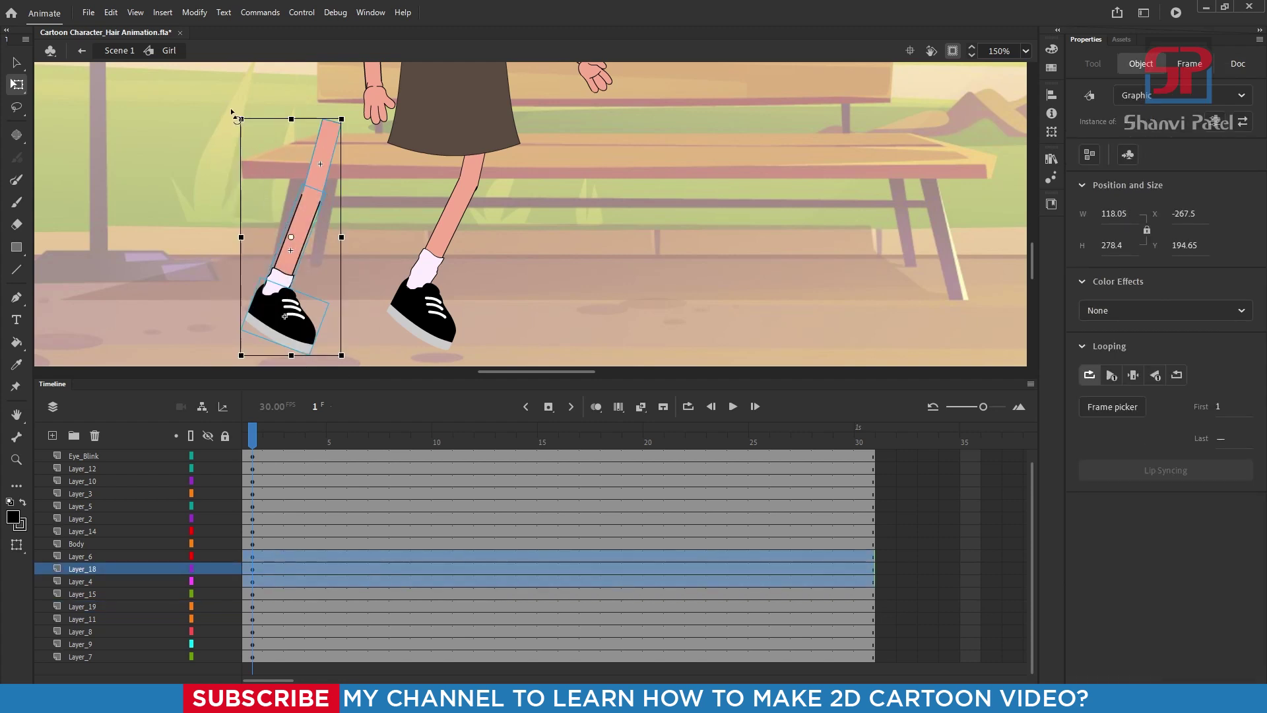
{"action": "left_click_drag", "start_coordinate": [238, 114], "coordinate": [182, 165]}
- Nudge the left leg right and down until it crosses over the right leg
{"action": "key", "text": "Right"}
{"action": "key", "text": "Right"}
{"action": "key", "text": "Right"}
{"action": "key", "text": "Right"}
{"action": "key", "text": "Right"}
{"action": "key", "text": "Right"}
{"action": "key", "text": "Right"}
{"action": "key", "text": "Right"}
{"action": "key", "text": "Right"}
{"action": "key", "text": "Right"}
{"action": "key", "text": "Right"}
{"action": "key", "text": "Right"}
{"action": "key", "text": "Right"}
{"action": "key", "text": "Right"}
{"action": "key", "text": "Right"}
{"action": "key", "text": "Right"}
{"action": "key", "text": "Right"}
{"action": "key", "text": "Right"}
{"action": "key", "text": "Right"}
{"action": "key", "text": "Right"}
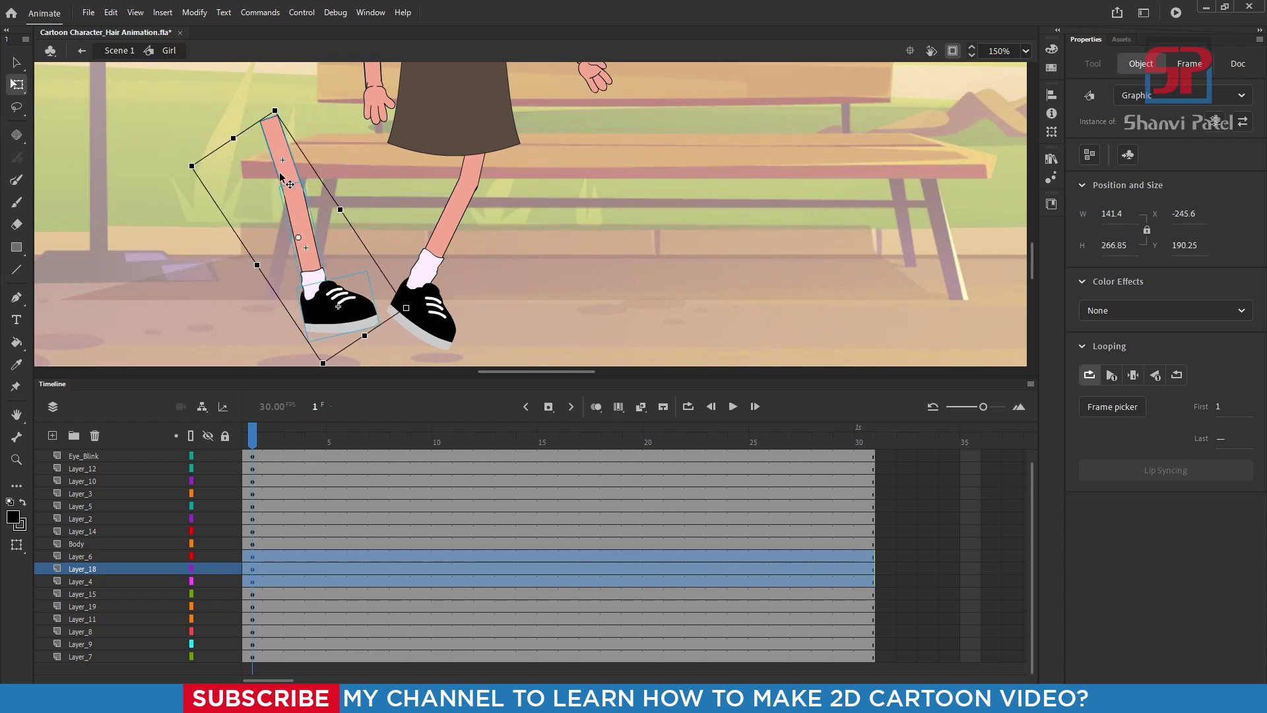
{"action": "key", "text": "Right"}
{"action": "key", "text": "Right"}
{"action": "key", "text": "Right"}
{"action": "key", "text": "Right"}
{"action": "key", "text": "Right"}
{"action": "key", "text": "Right"}
{"action": "key", "text": "Right"}
{"action": "key", "text": "Right"}
{"action": "key", "text": "Right"}
{"action": "key", "text": "Right"}
{"action": "key", "text": "Right"}
{"action": "key", "text": "Right"}
{"action": "key", "text": "Right"}
{"action": "key", "text": "Right"}
{"action": "key", "text": "Right"}
{"action": "key", "text": "Right"}
{"action": "key", "text": "Right"}
{"action": "key", "text": "Right"}
{"action": "key", "text": "Right"}
{"action": "key", "text": "Right"}
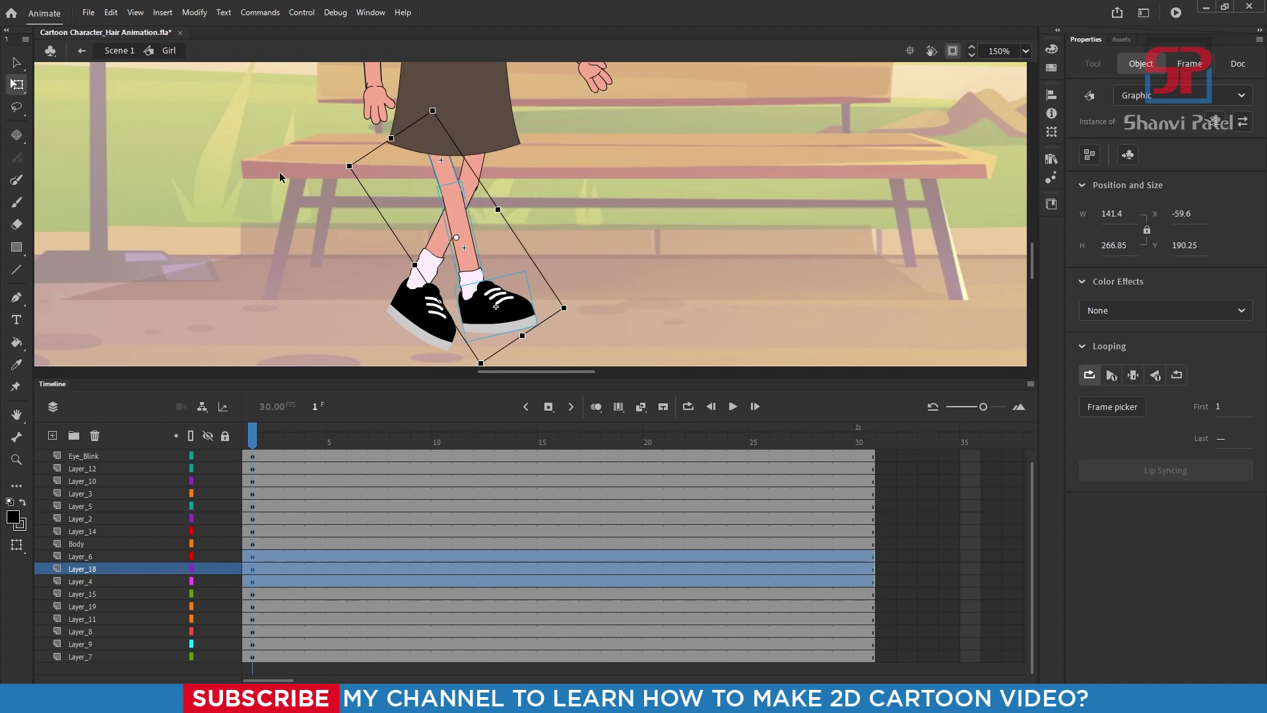
{"action": "key", "text": "Down"}
{"action": "key", "text": "Down"}
{"action": "key", "text": "Down"}
{"action": "key", "text": "Down"}
{"action": "key", "text": "Right"}
{"action": "key", "text": "Right"}
{"action": "key", "text": "Right"}
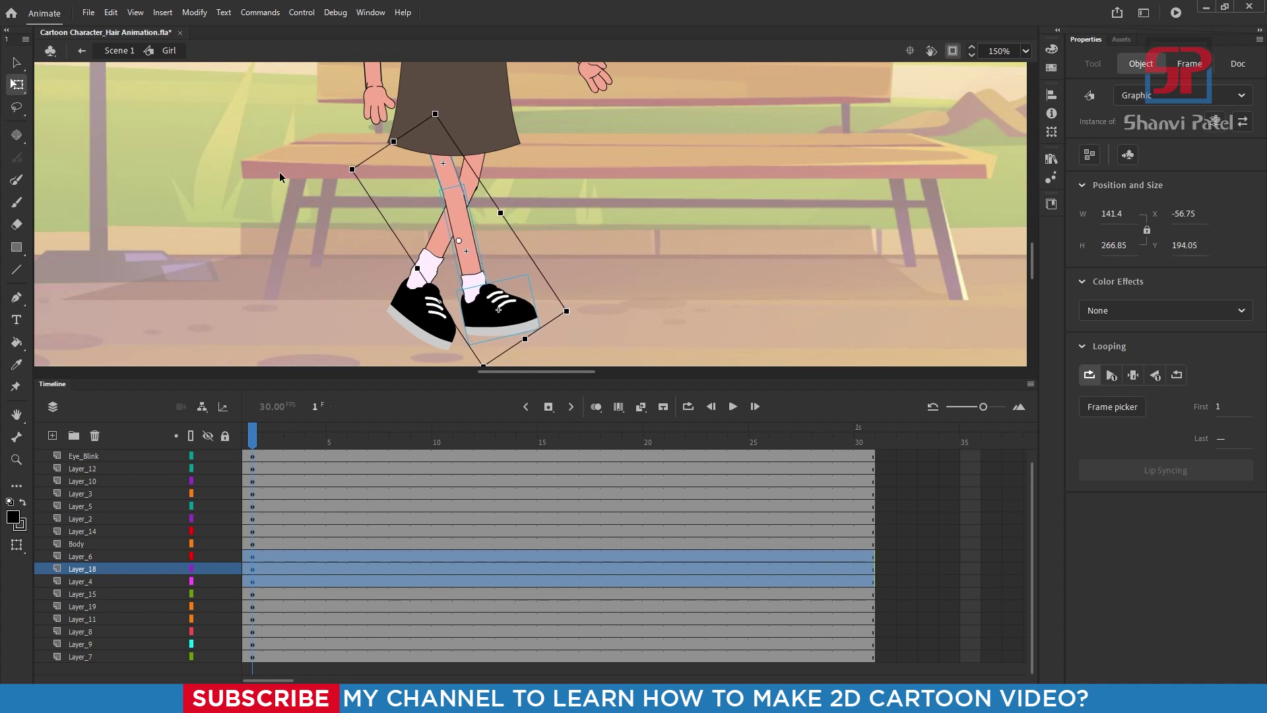
{"action": "key", "text": "Right"}
{"action": "key", "text": "Right"}
{"action": "key", "text": "Down"}
{"action": "key", "text": "Down"}
{"action": "key", "text": "Down"}
{"action": "key", "text": "Down"}
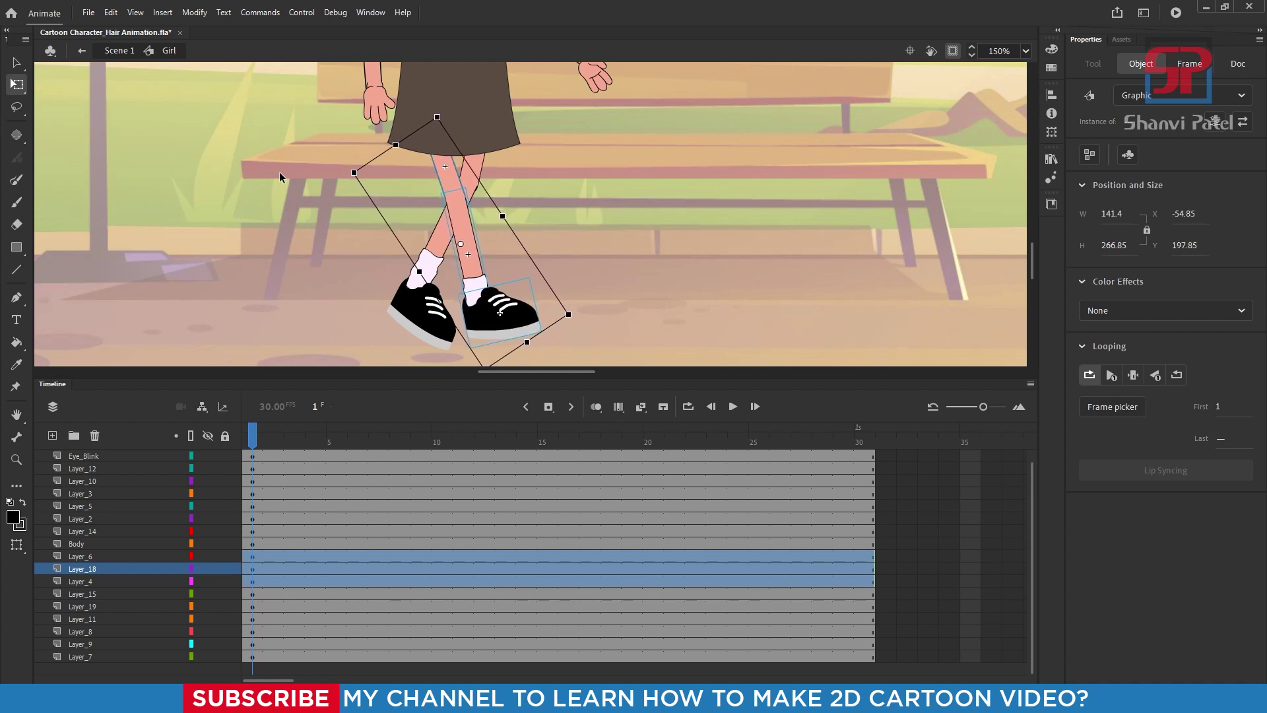
{"action": "key", "text": "Left"}
- Re-enter the Girl symbol, enlarge the timeline, and select frame 30 across every layer
{"action": "scroll", "coordinate": [493, 173], "scroll_direction": "down", "scroll_amount": 5}
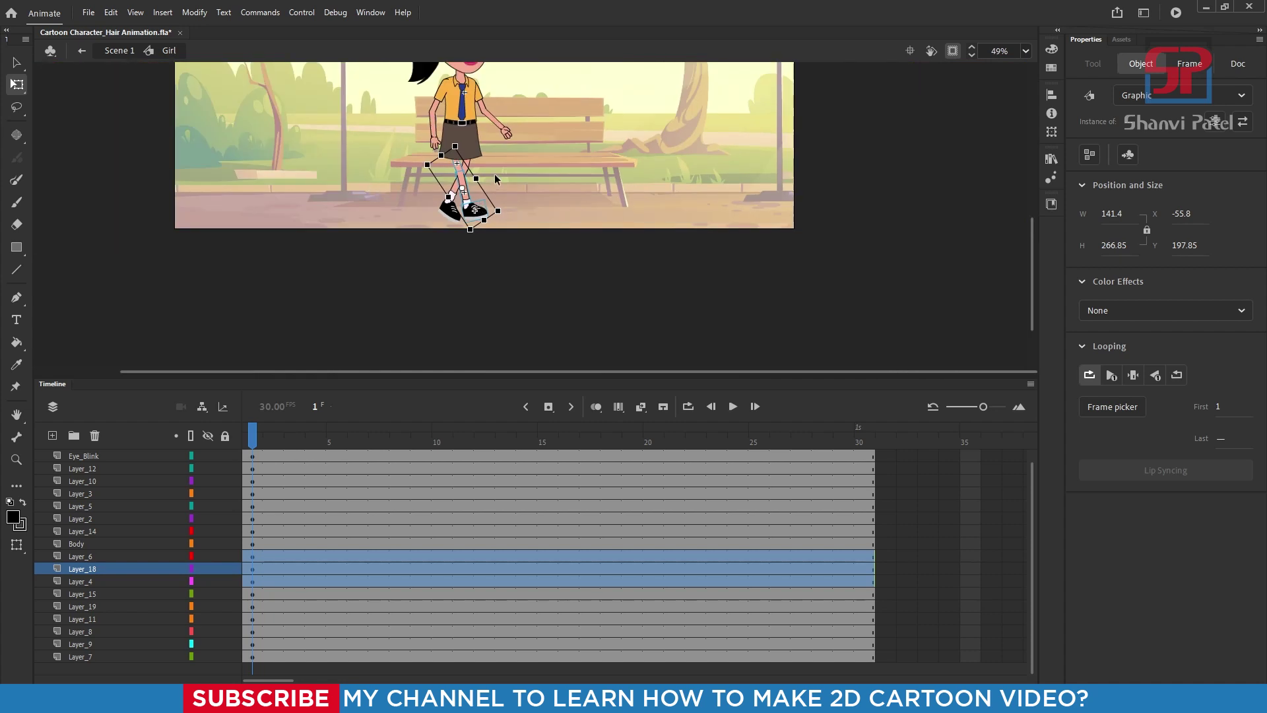
{"action": "scroll", "coordinate": [569, 176], "scroll_direction": "up", "scroll_amount": 3}
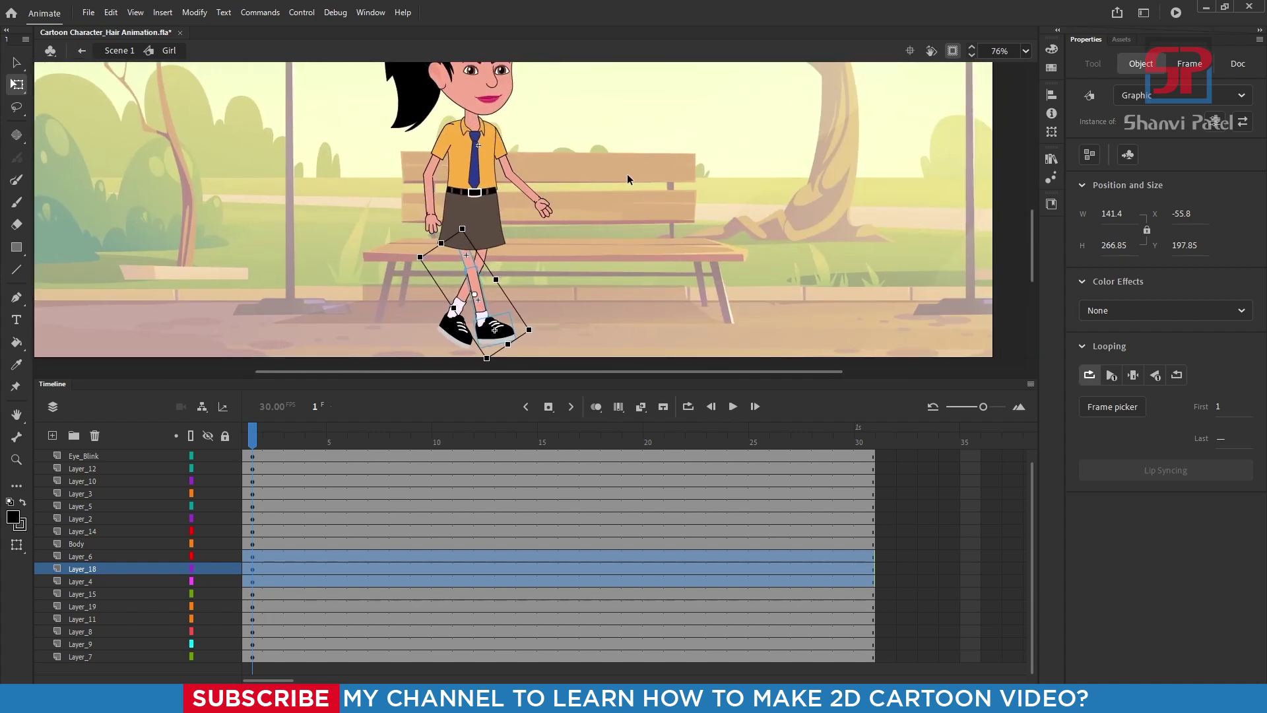
{"action": "double_click", "coordinate": [627, 173]}
{"action": "double_click", "coordinate": [479, 201]}
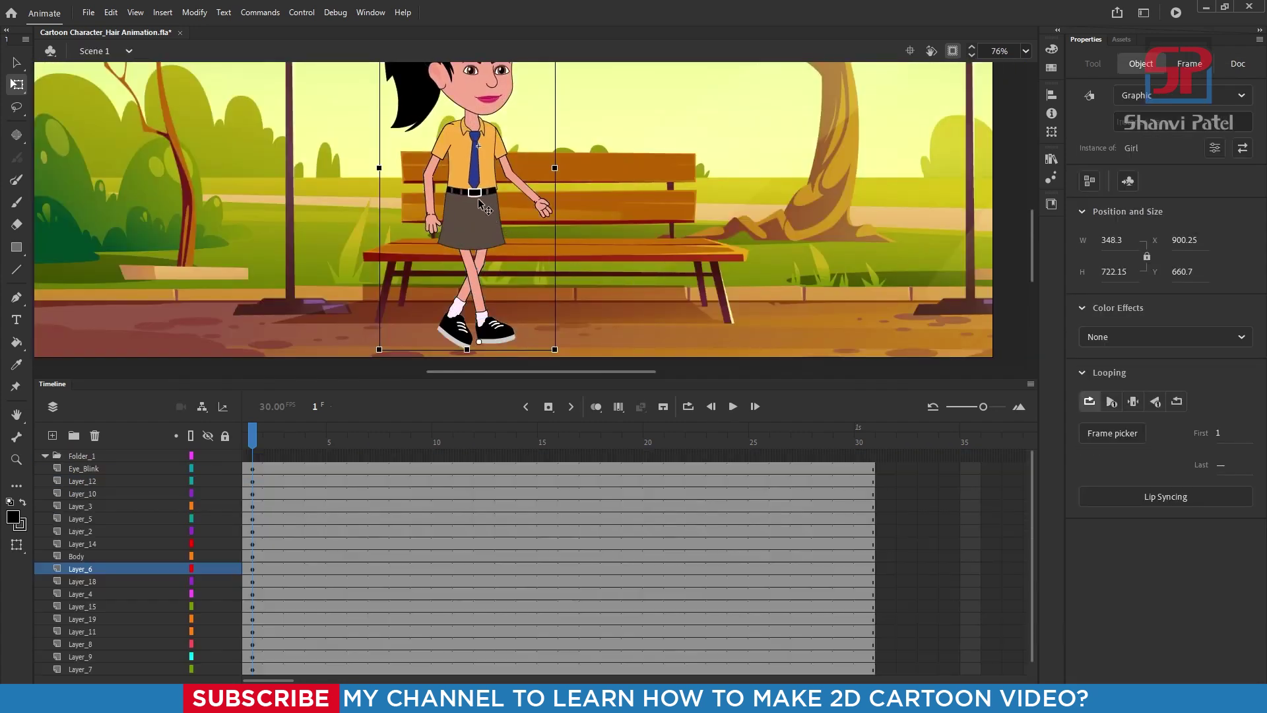
{"action": "scroll", "coordinate": [478, 198], "scroll_direction": "down", "scroll_amount": 3}
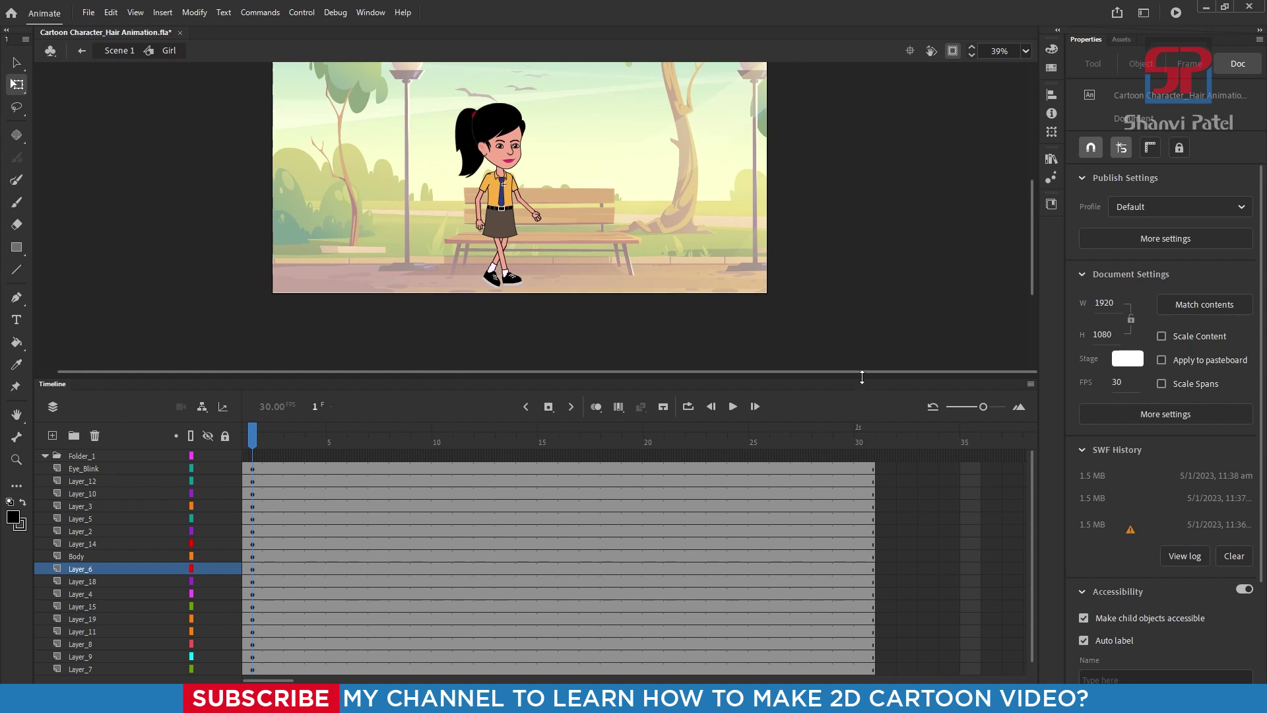
{"action": "left_click_drag", "start_coordinate": [862, 376], "coordinate": [863, 303]}
{"action": "left_click_drag", "start_coordinate": [869, 397], "coordinate": [869, 466]}
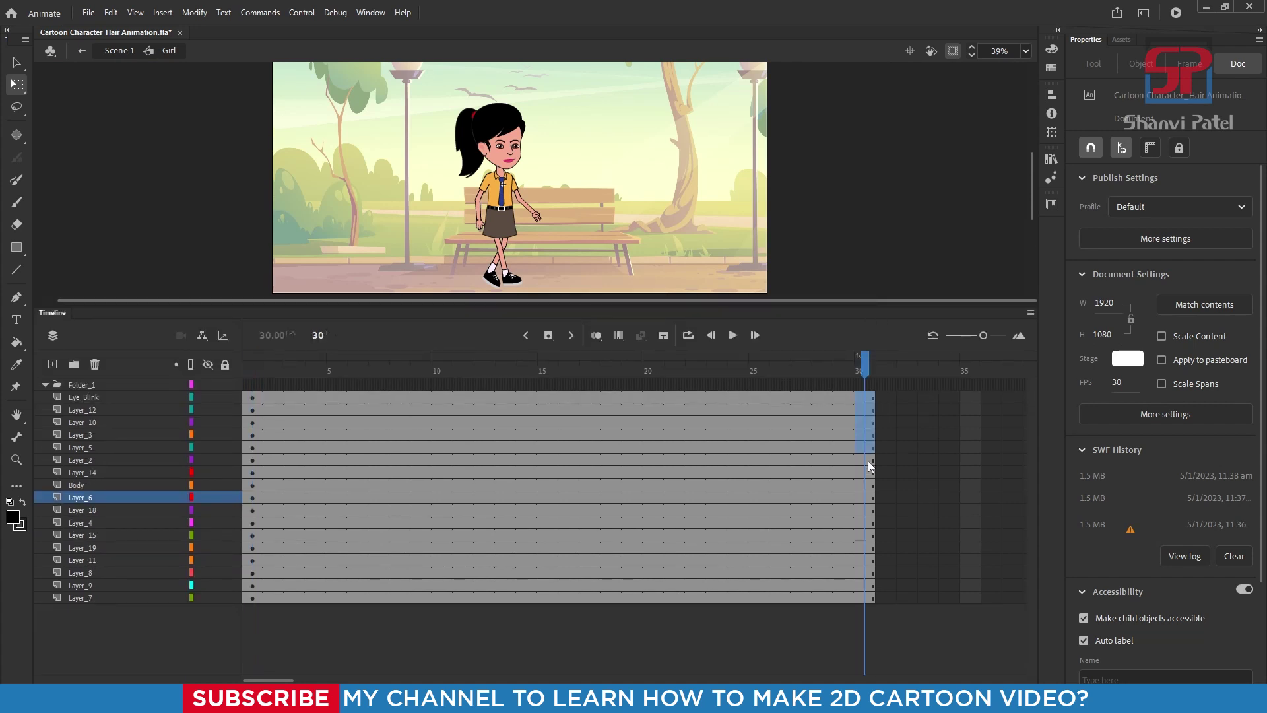
{"action": "left_click_drag", "start_coordinate": [860, 591], "coordinate": [861, 604]}
- Insert keyframes at frame 30 and frame 15 on all layers from Eye_Blink to Layer_7
{"action": "key", "text": "F6"}
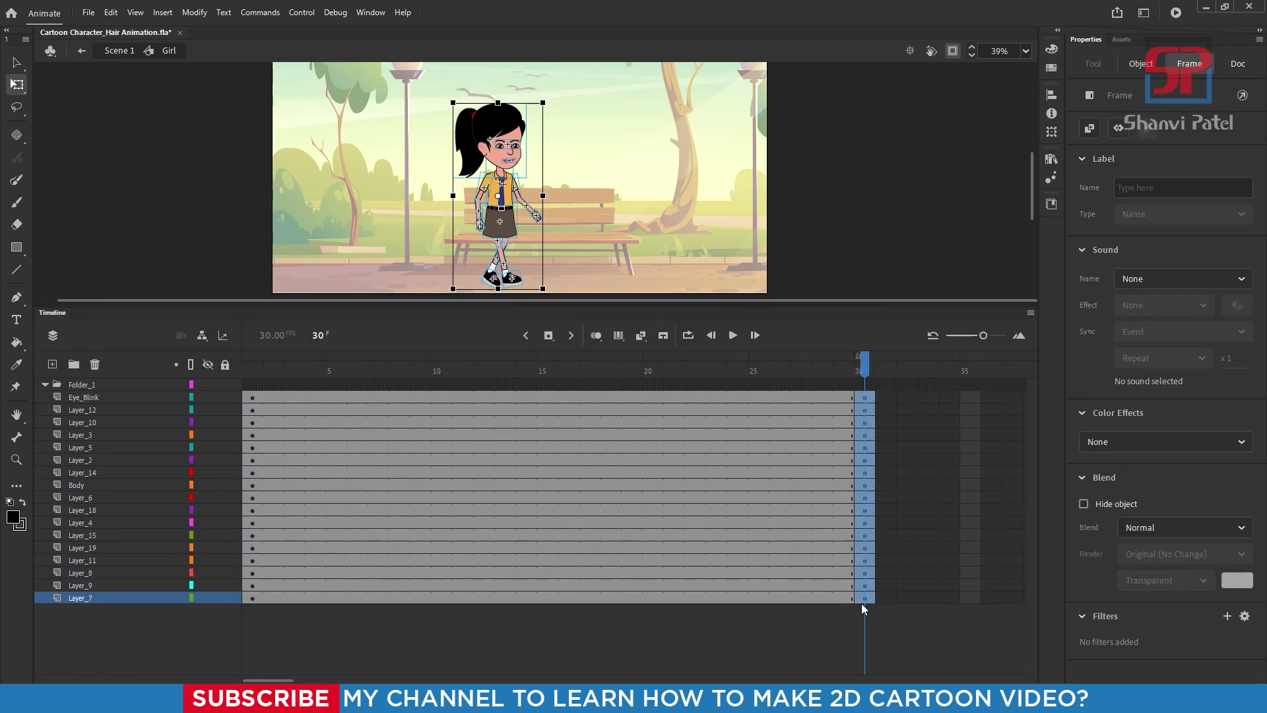
{"action": "left_click", "coordinate": [728, 646]}
{"action": "left_click_drag", "start_coordinate": [545, 435], "coordinate": [548, 528]}
{"action": "left_click", "coordinate": [548, 397]}
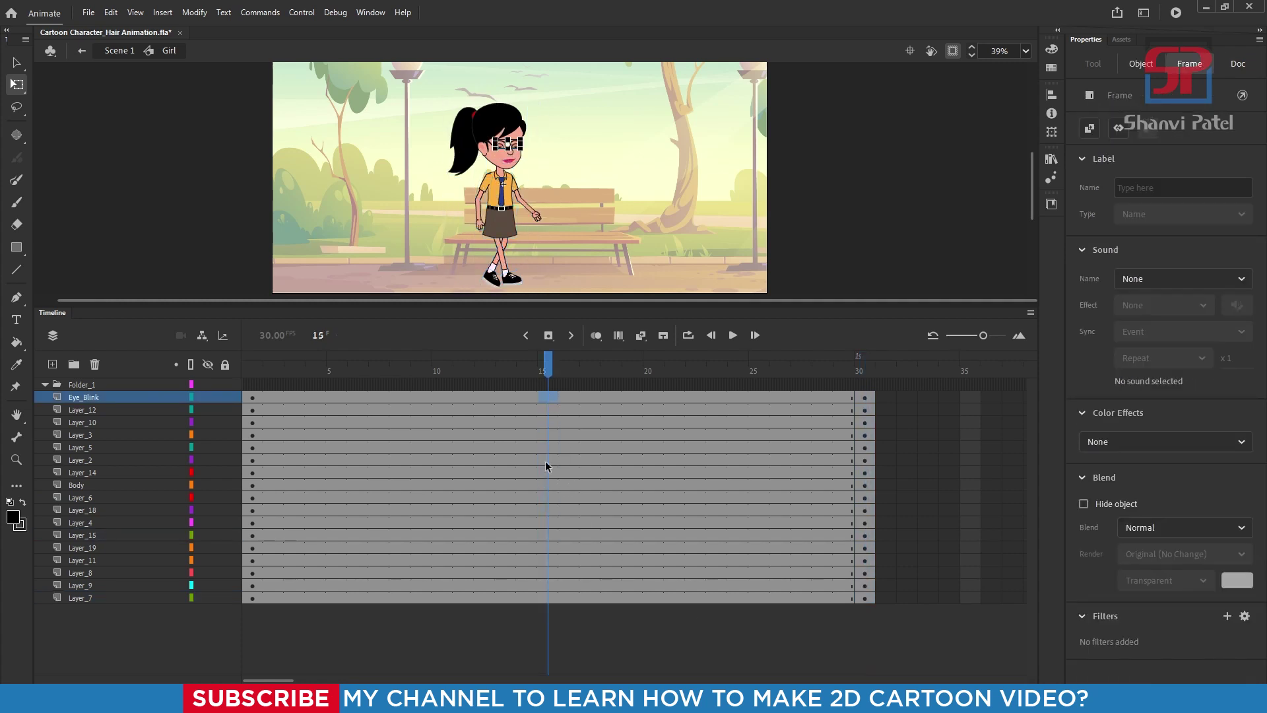
{"action": "left_click", "coordinate": [549, 597], "text": "shift"}
{"action": "key", "text": "F6"}
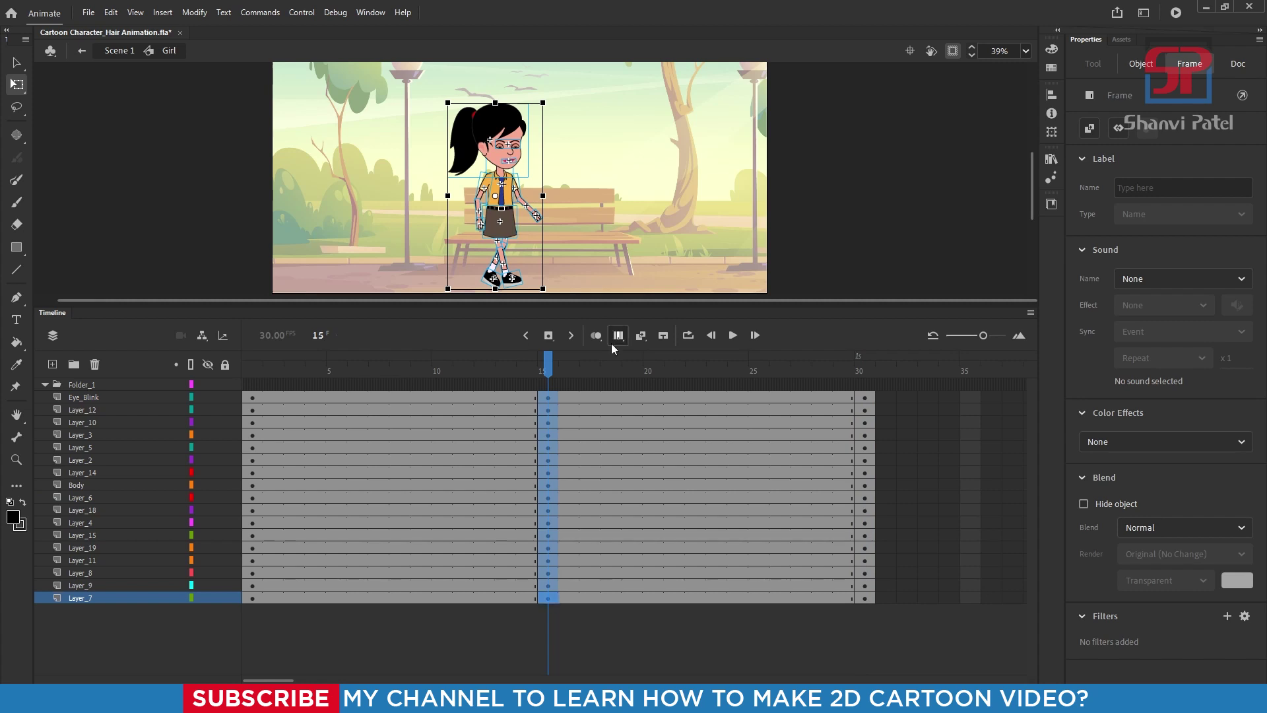
{"action": "left_click_drag", "start_coordinate": [614, 309], "coordinate": [613, 414]}
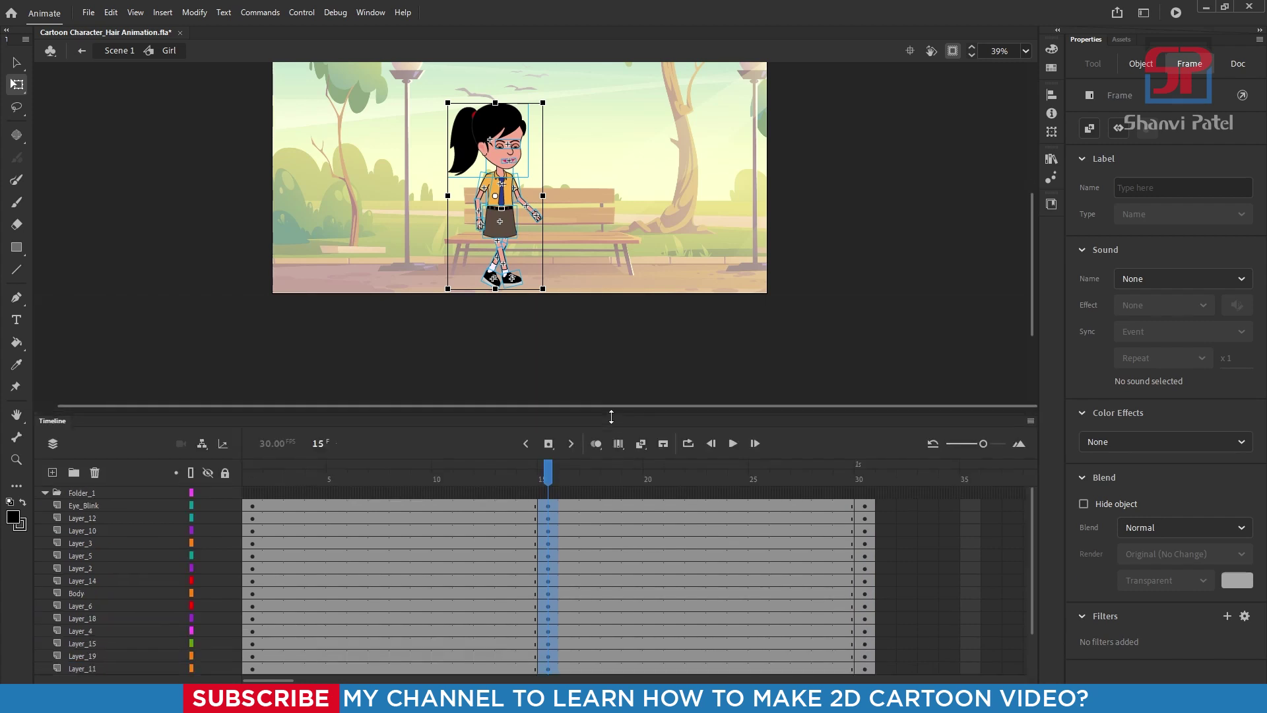
- Select the back shoe and leg parts and move their pivot up to the hip
{"action": "scroll", "coordinate": [558, 333], "scroll_direction": "up", "scroll_amount": 5}
{"action": "scroll", "coordinate": [559, 332], "scroll_direction": "down", "scroll_amount": 3}
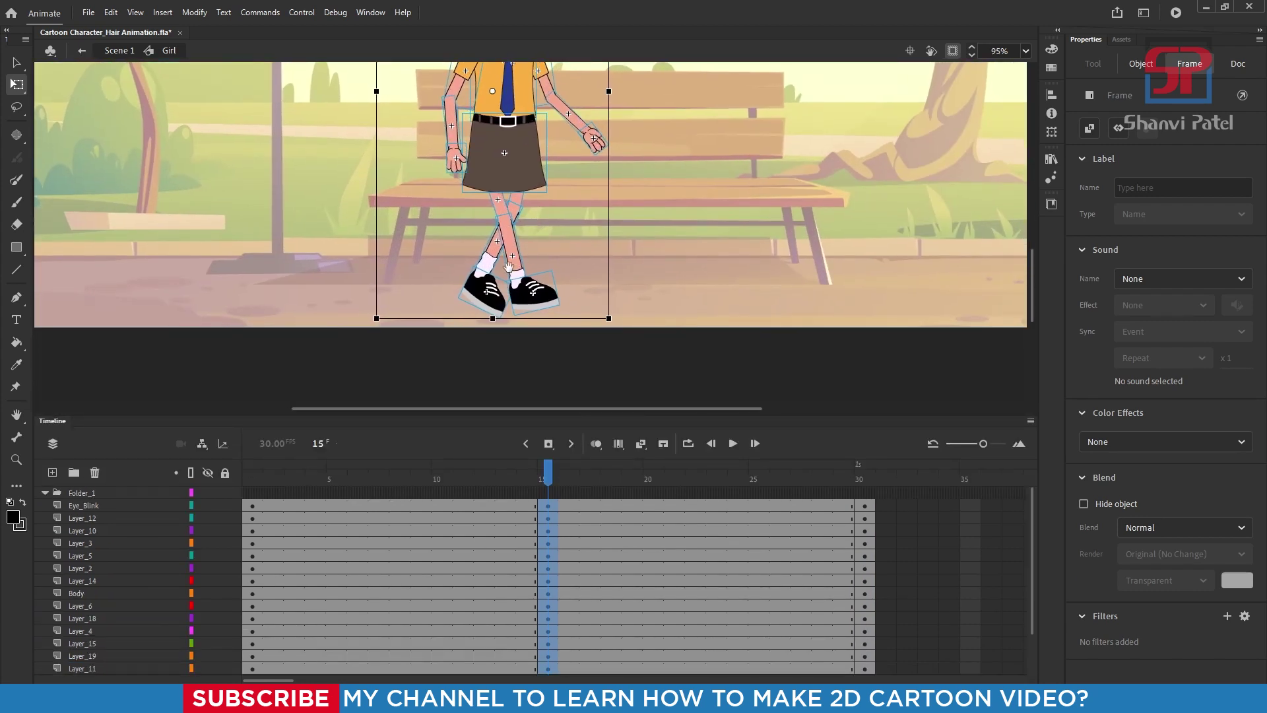
{"action": "scroll", "coordinate": [508, 198], "scroll_direction": "up", "scroll_amount": 4}
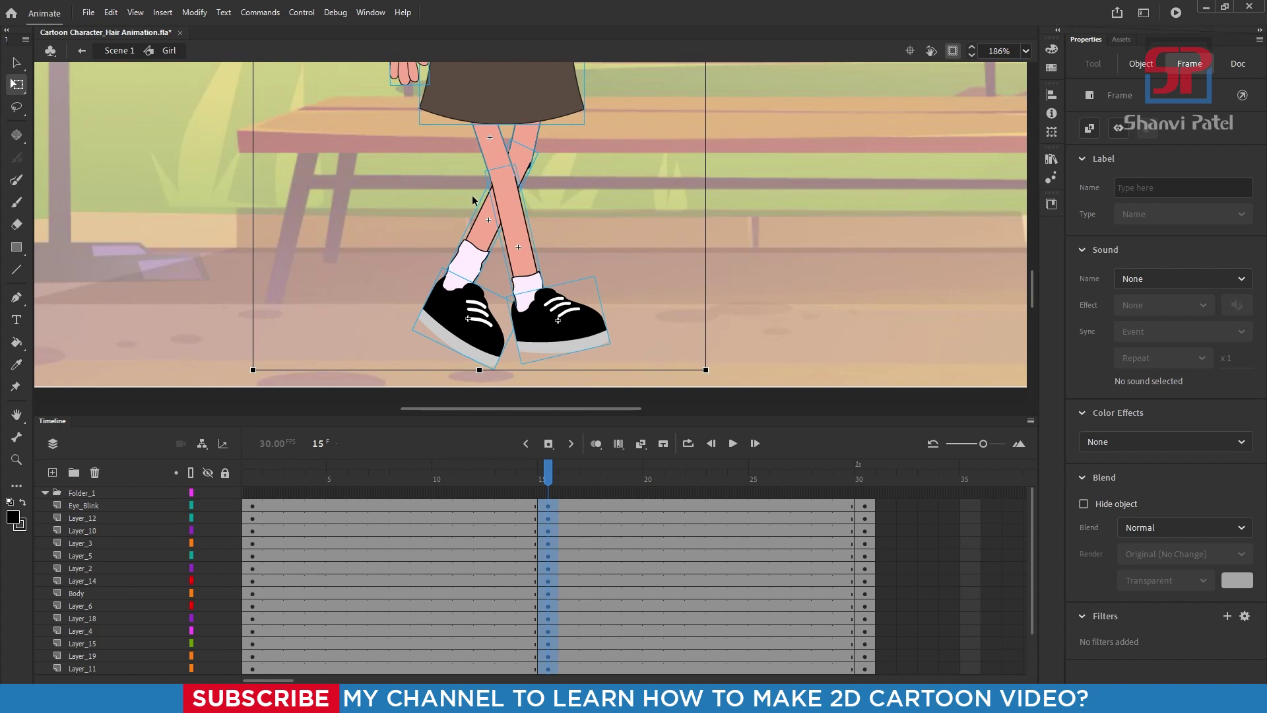
{"action": "left_click", "coordinate": [806, 306]}
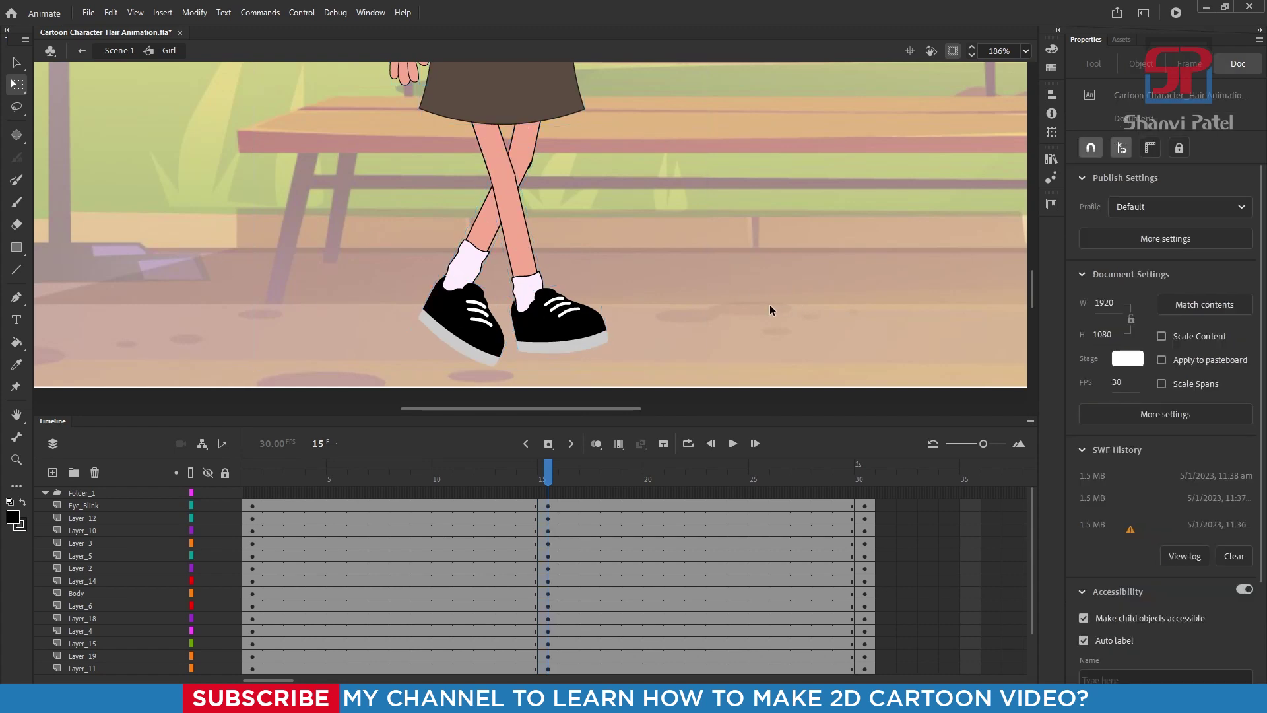
{"action": "left_click", "coordinate": [572, 330]}
{"action": "left_click", "coordinate": [505, 163], "text": "shift"}
{"action": "left_click", "coordinate": [496, 152], "text": "shift"}
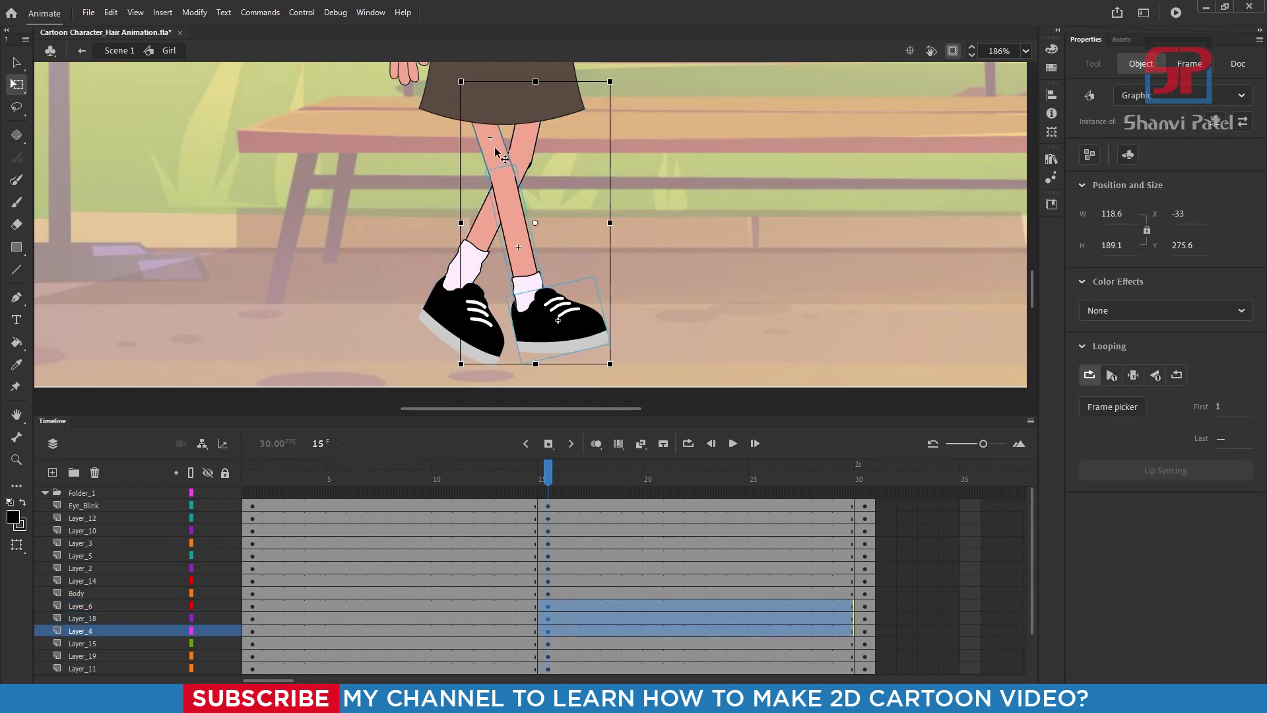
{"action": "left_click", "coordinate": [485, 167], "text": "shift"}
{"action": "left_click_drag", "start_coordinate": [536, 221], "coordinate": [489, 131]}
{"action": "key", "text": "ctrl+z"}
{"action": "left_click_drag", "start_coordinate": [534, 222], "coordinate": [476, 96]}
{"action": "double_click", "coordinate": [516, 375]}
{"action": "double_click", "coordinate": [520, 285]}
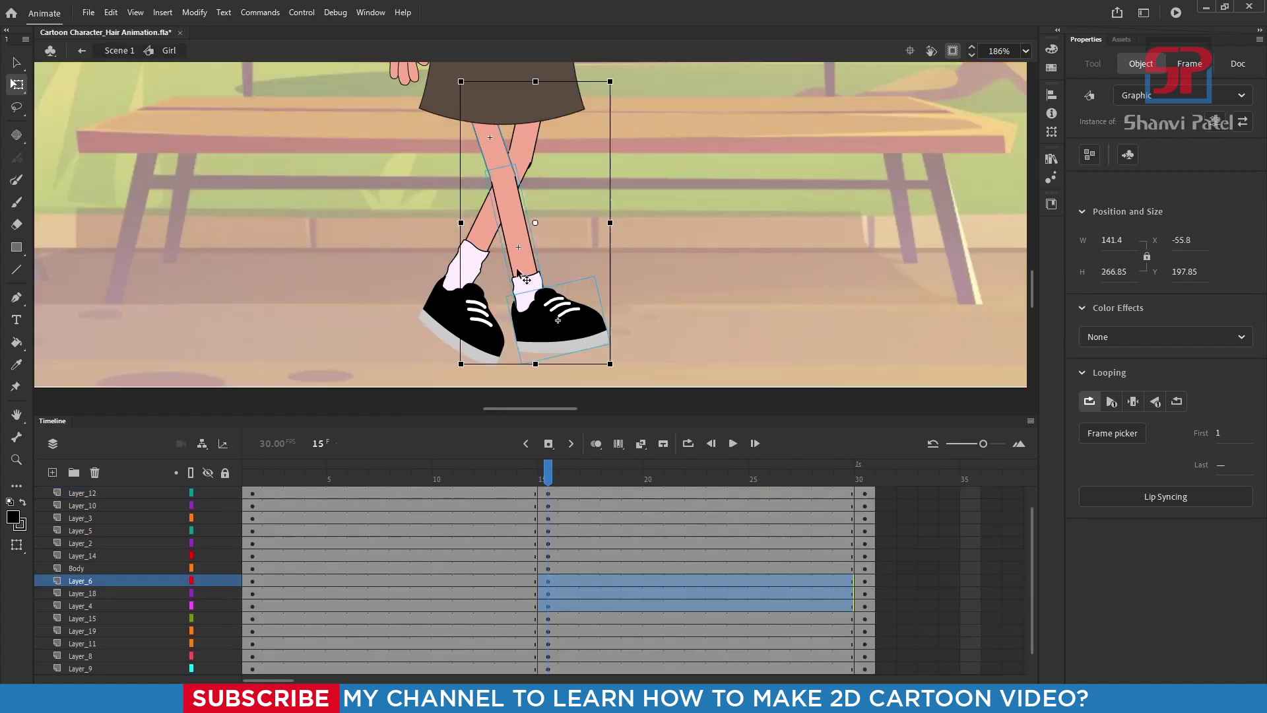
- Select the right shoe and both upper legs, pivot at the hips, and swing them down-left
{"action": "left_click", "coordinate": [569, 382]}
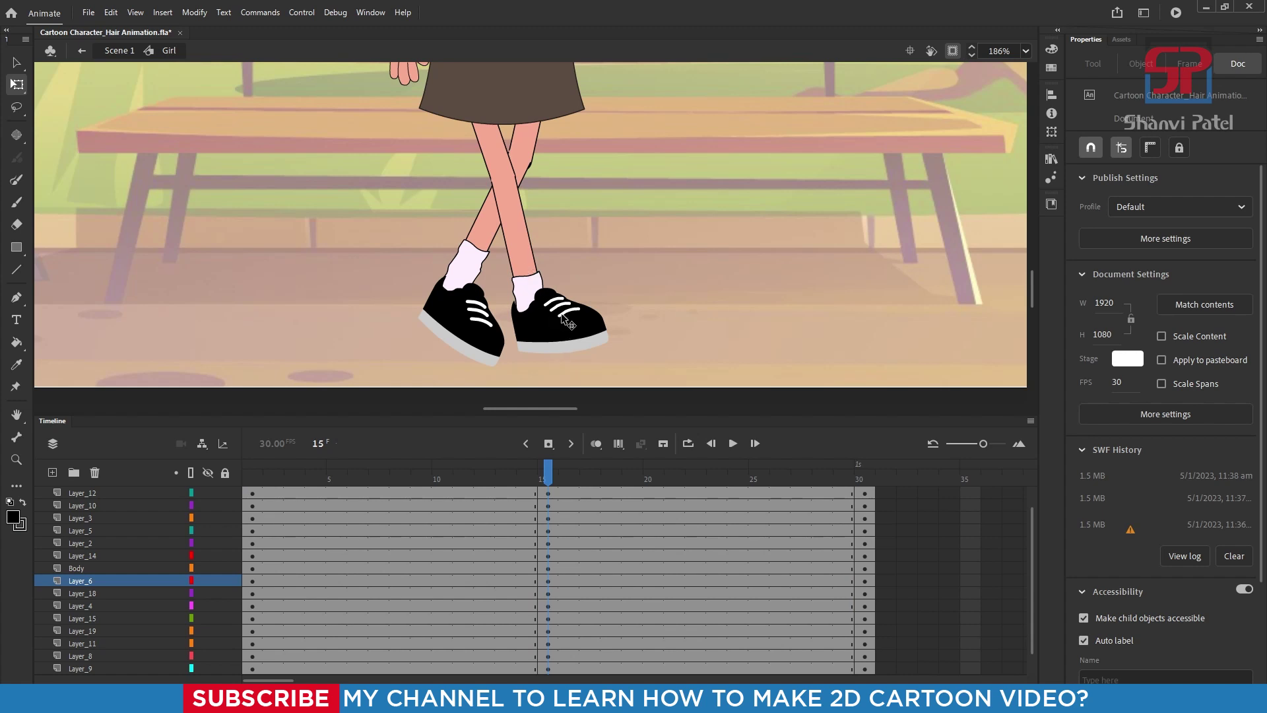
{"action": "left_click", "coordinate": [558, 321]}
{"action": "left_click", "coordinate": [512, 210], "text": "shift"}
{"action": "left_click", "coordinate": [490, 141], "text": "shift"}
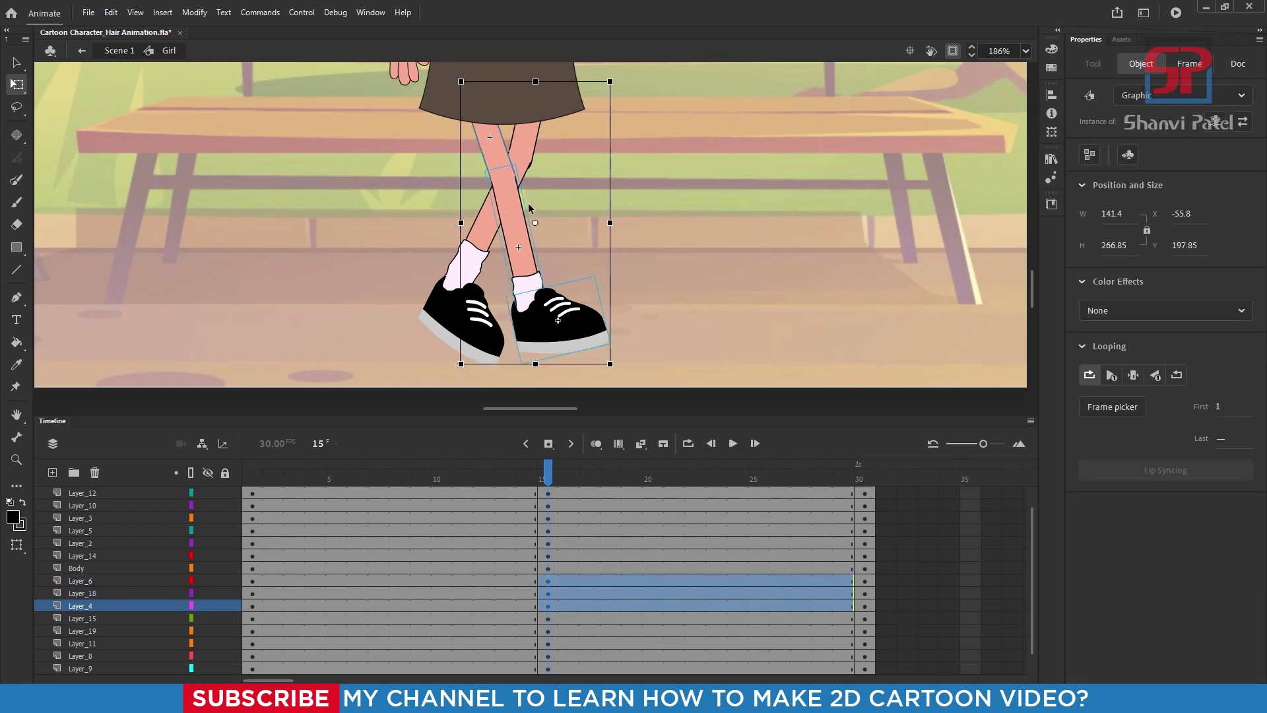
{"action": "left_click_drag", "start_coordinate": [536, 223], "coordinate": [476, 99]}
{"action": "left_click_drag", "start_coordinate": [625, 81], "coordinate": [607, 165]}
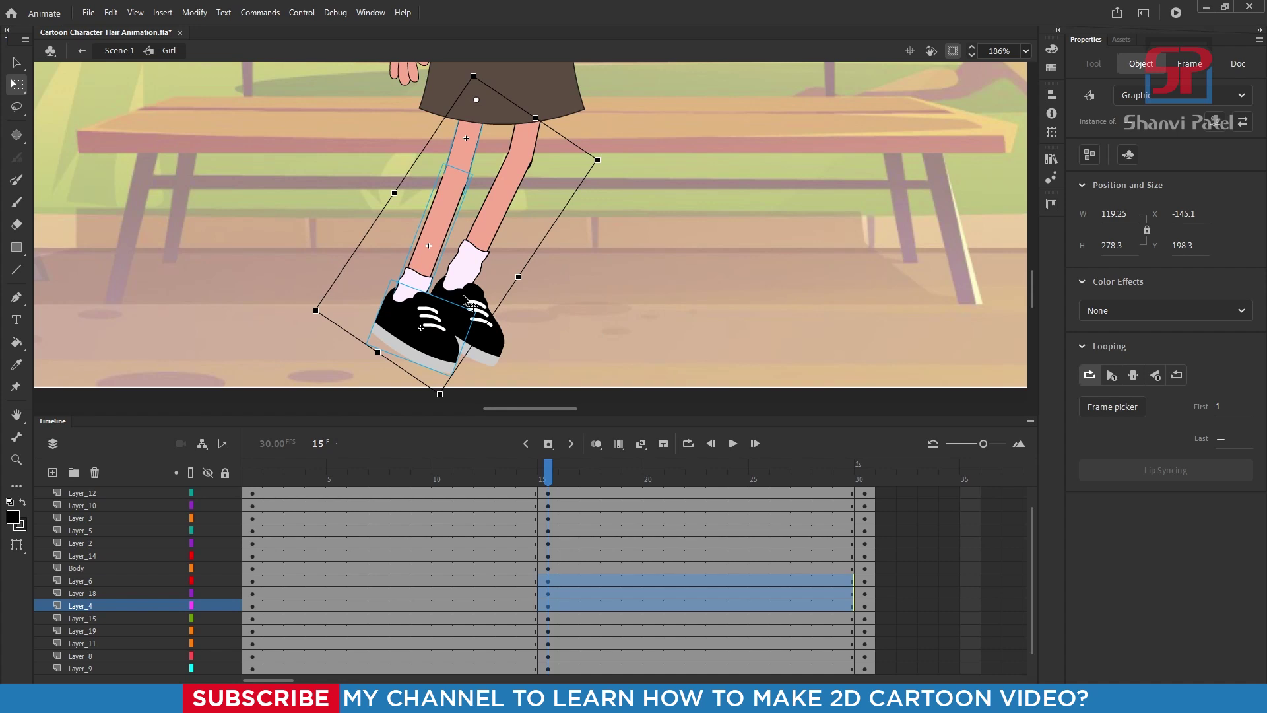
- Select the front shoe, lower leg and upper leg together
{"action": "left_click", "coordinate": [645, 291]}
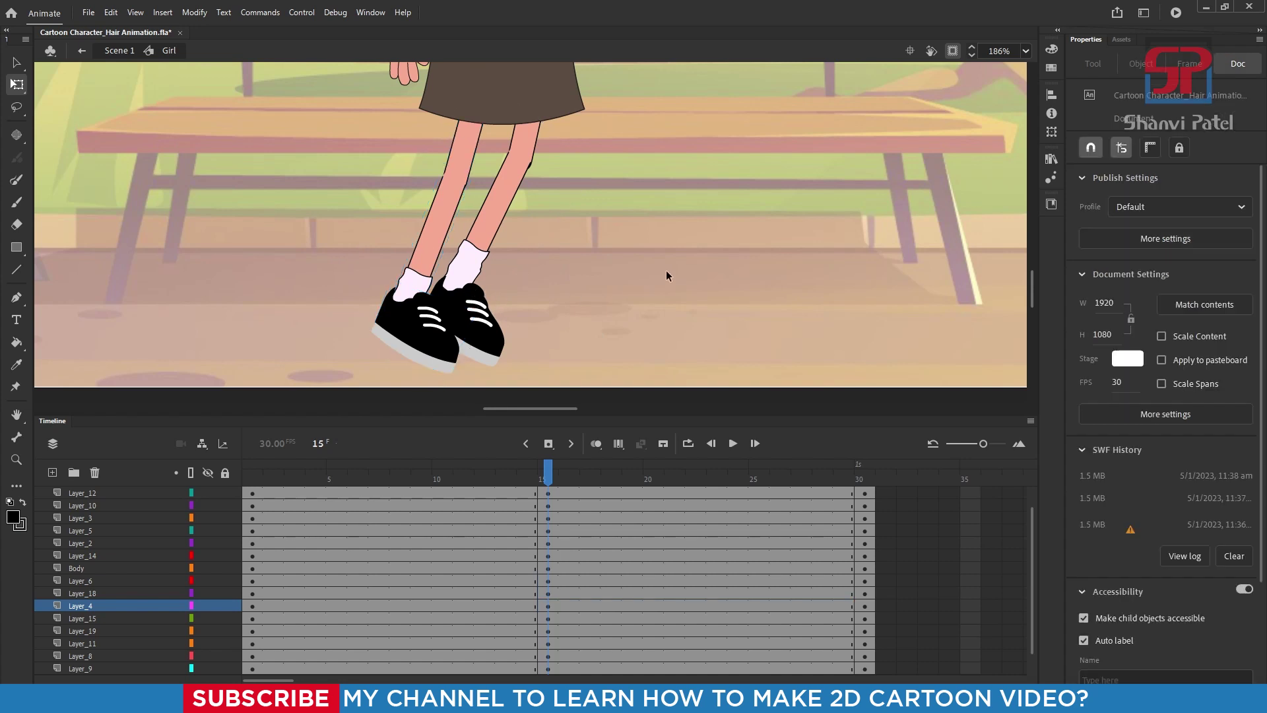
{"action": "left_click", "coordinate": [482, 322]}
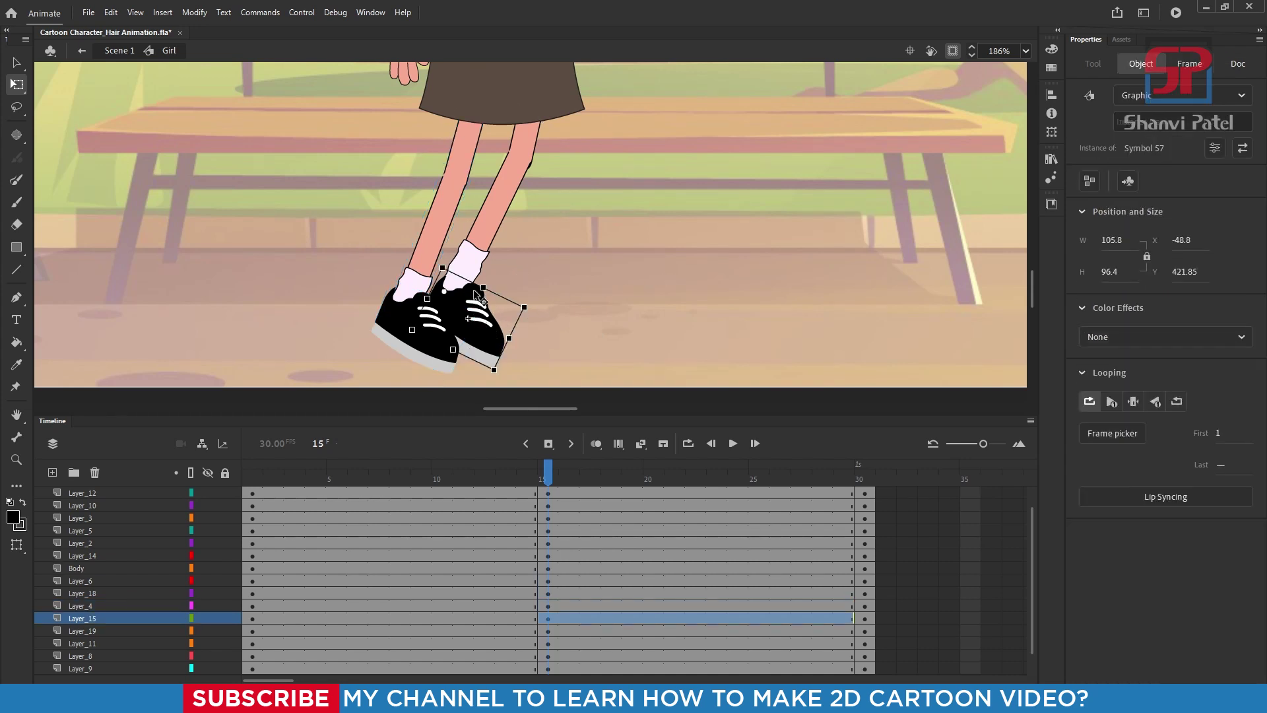
{"action": "left_click", "coordinate": [496, 209]}
{"action": "left_click", "coordinate": [534, 129], "text": "shift"}
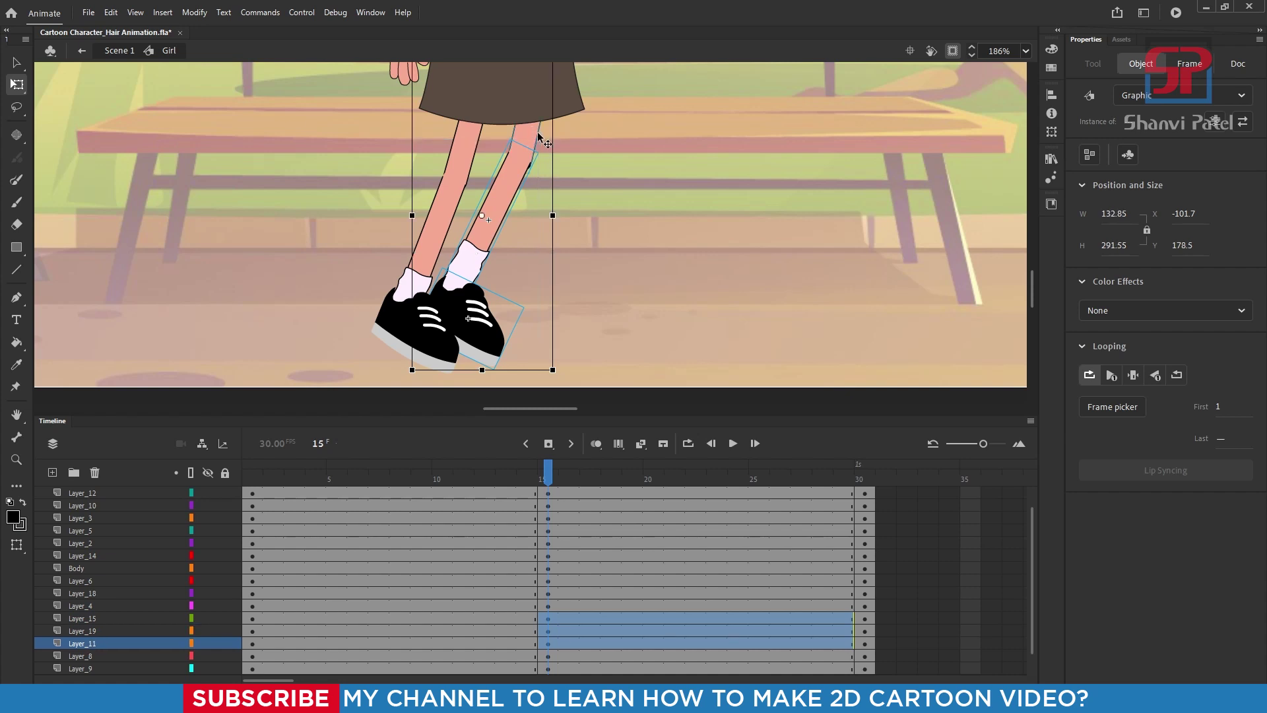
{"action": "scroll", "coordinate": [527, 264], "scroll_direction": "down", "scroll_amount": 2}
{"action": "scroll", "coordinate": [518, 237], "scroll_direction": "up", "scroll_amount": 2}
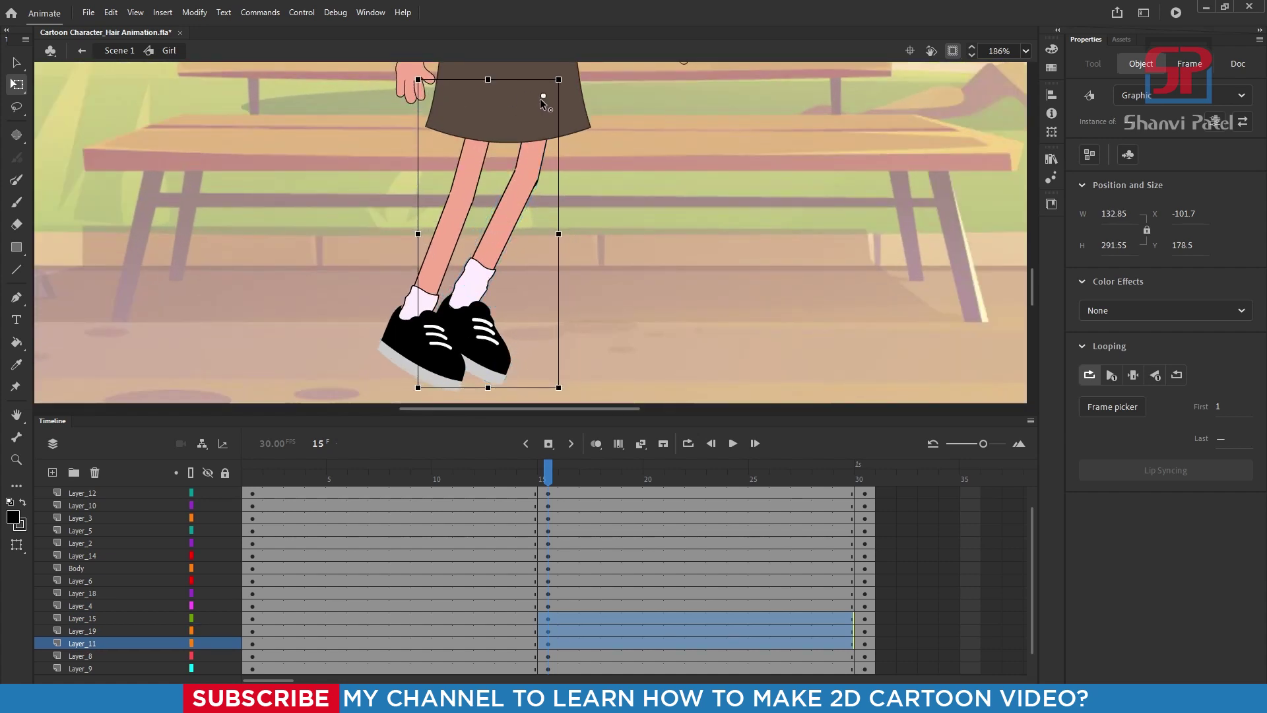
{"action": "scroll", "coordinate": [528, 245], "scroll_direction": "down", "scroll_amount": 3}
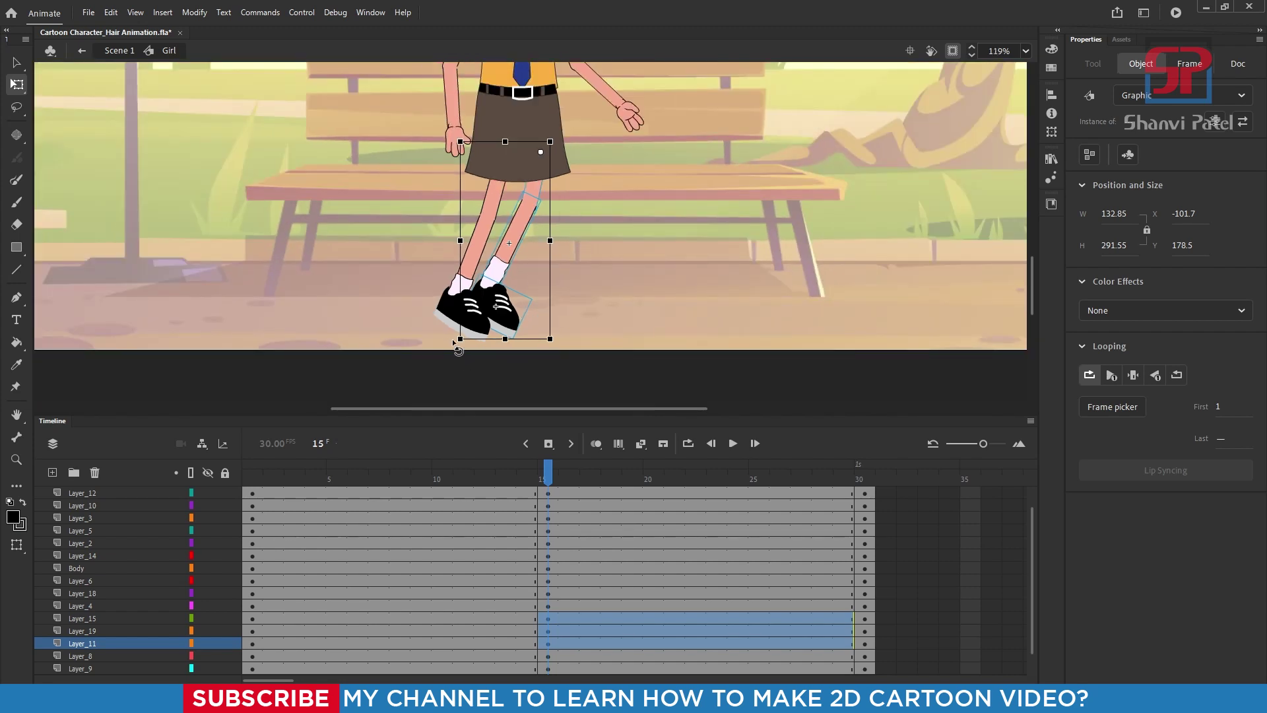
- Rotate the front leg to straighten it
{"action": "left_click_drag", "start_coordinate": [454, 340], "coordinate": [564, 359]}
{"action": "scroll", "coordinate": [541, 343], "scroll_direction": "down", "scroll_amount": 2}
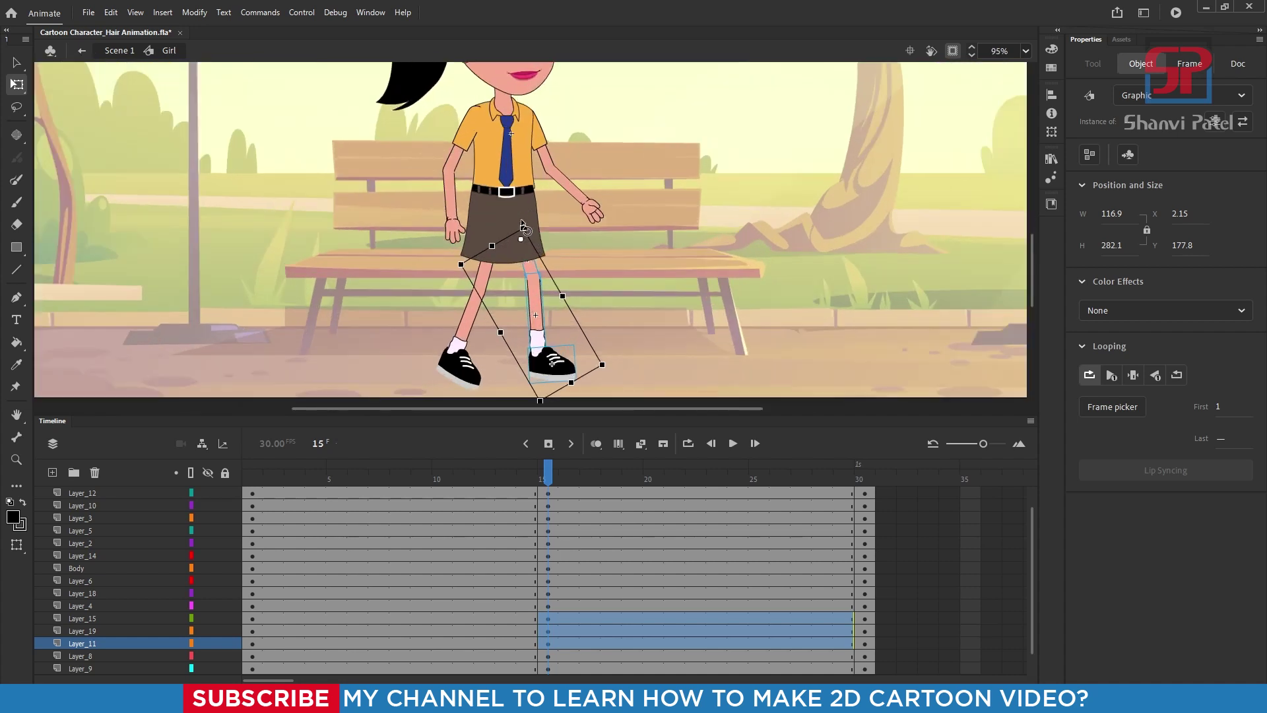
{"action": "scroll", "coordinate": [523, 228], "scroll_direction": "up", "scroll_amount": 2}
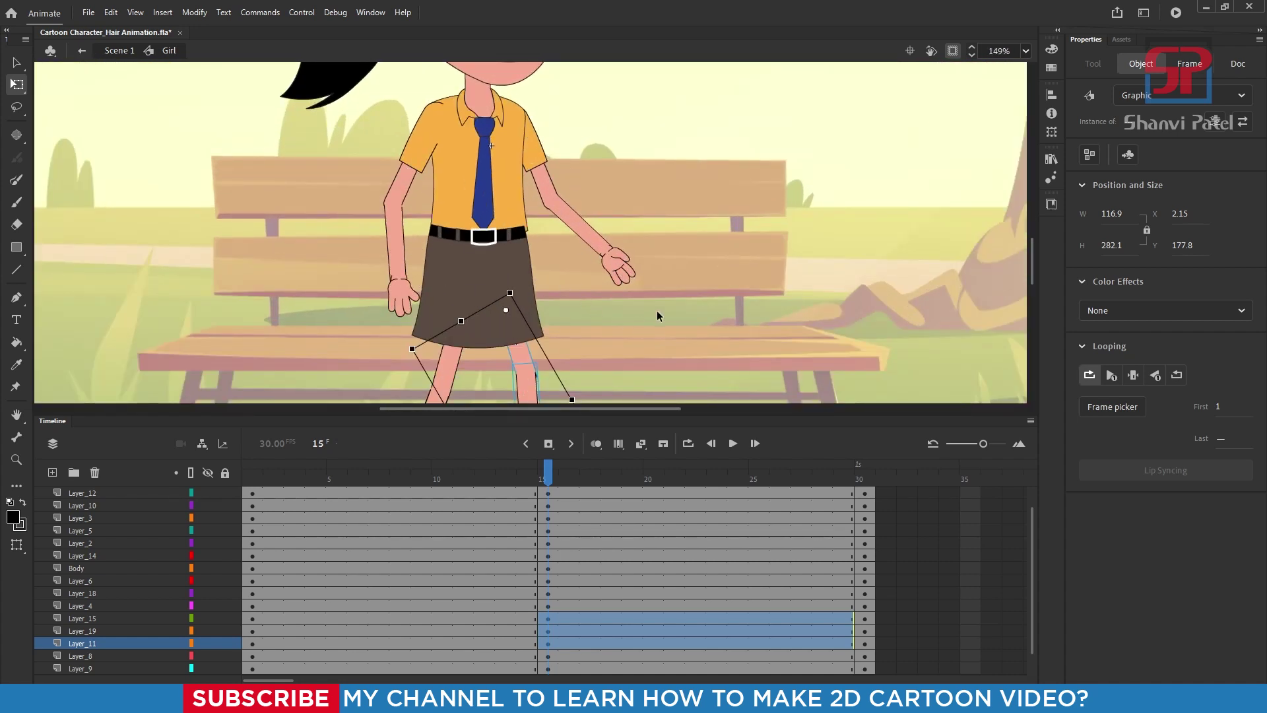
- Rotate the arm on the screen's right inward and nudge it slightly down-left
{"action": "left_click", "coordinate": [548, 185]}
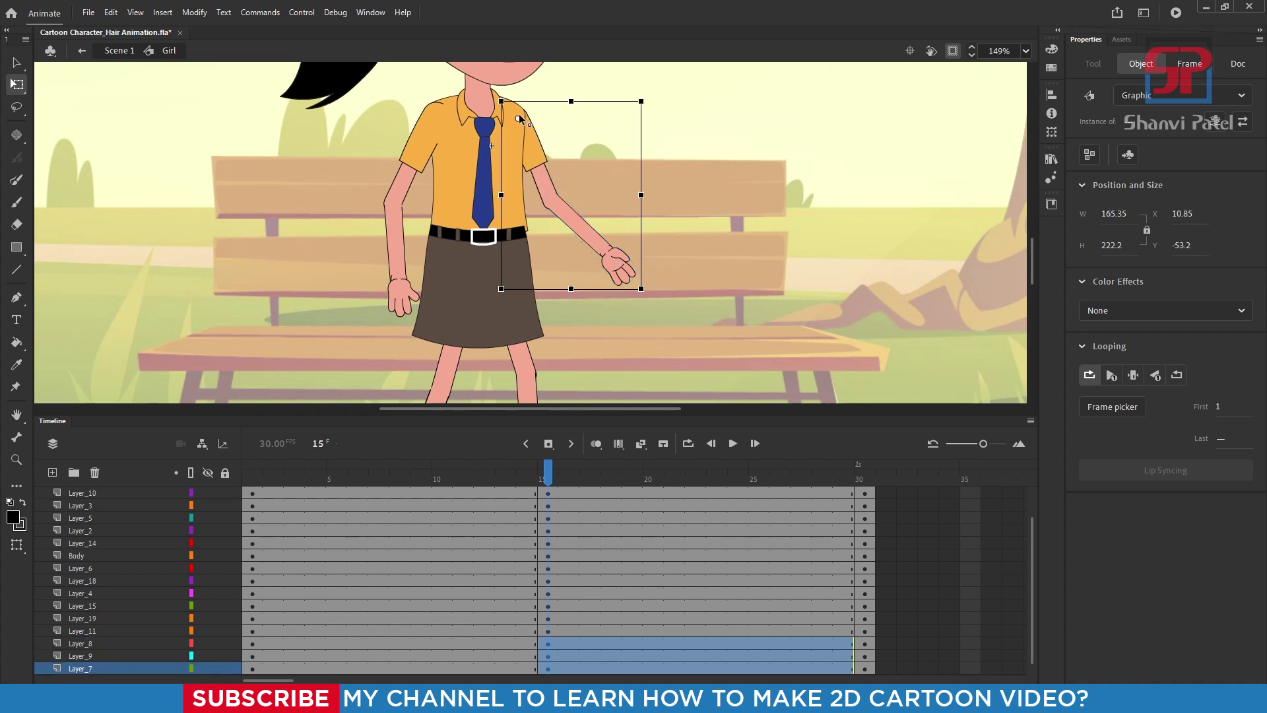
{"action": "left_click_drag", "start_coordinate": [644, 293], "coordinate": [521, 326]}
{"action": "key", "text": "Down"}
{"action": "key", "text": "Down"}
{"action": "key", "text": "Down"}
{"action": "key", "text": "Left"}
{"action": "key", "text": "Left"}
{"action": "key", "text": "Left"}
{"action": "key", "text": "Left"}
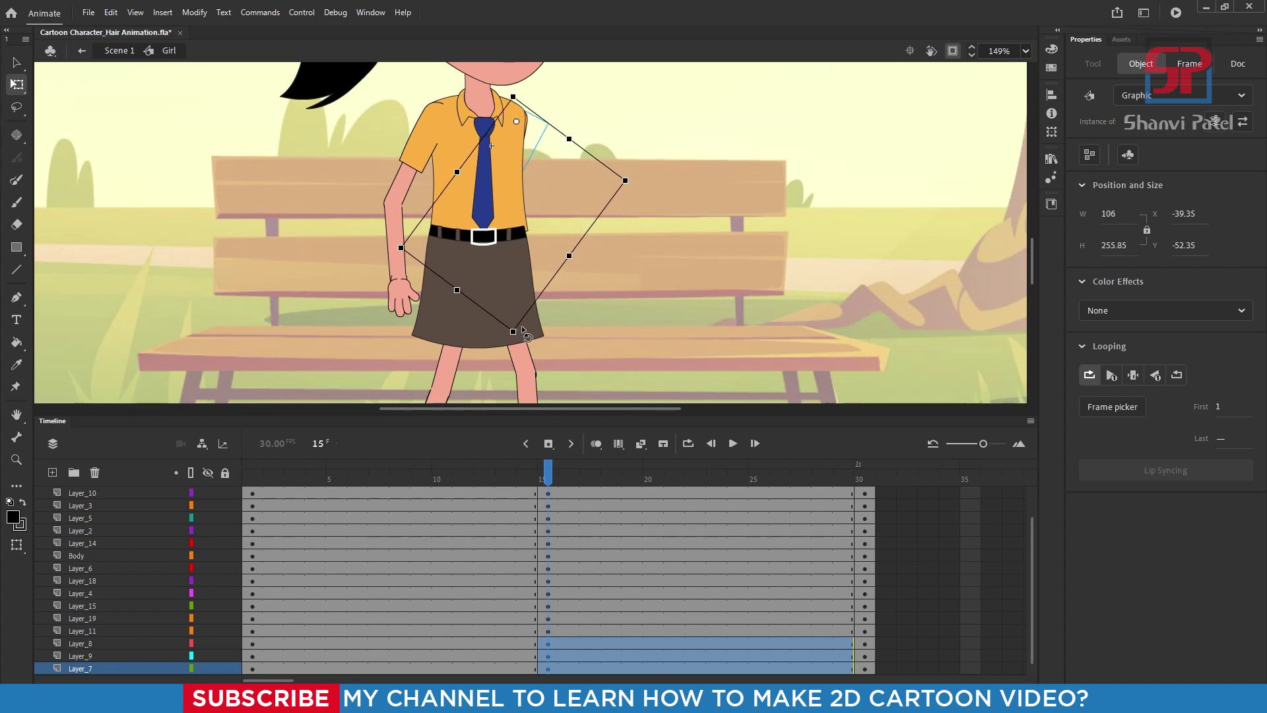
{"action": "left_click", "coordinate": [693, 313]}
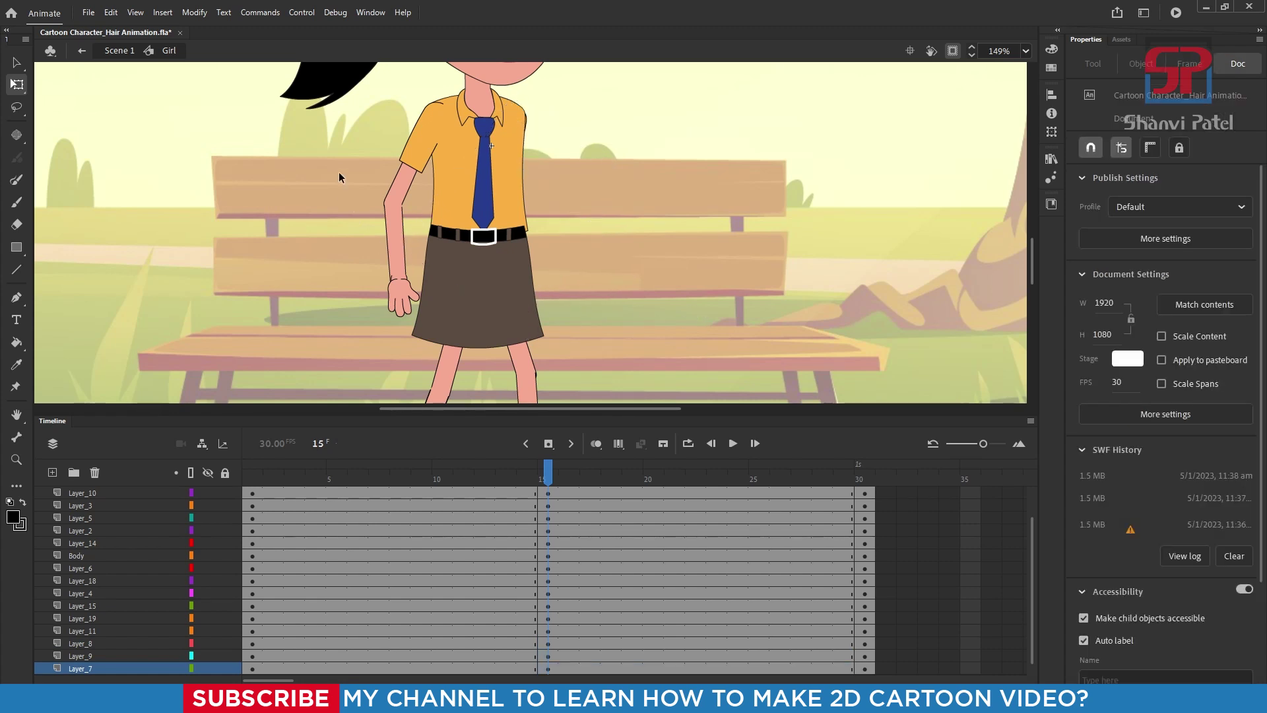
- Select the girl's left upper arm and move its transformation point to the shoulder
{"action": "left_click", "coordinate": [398, 291]}
{"action": "left_click_drag", "start_coordinate": [400, 280], "coordinate": [404, 290]}
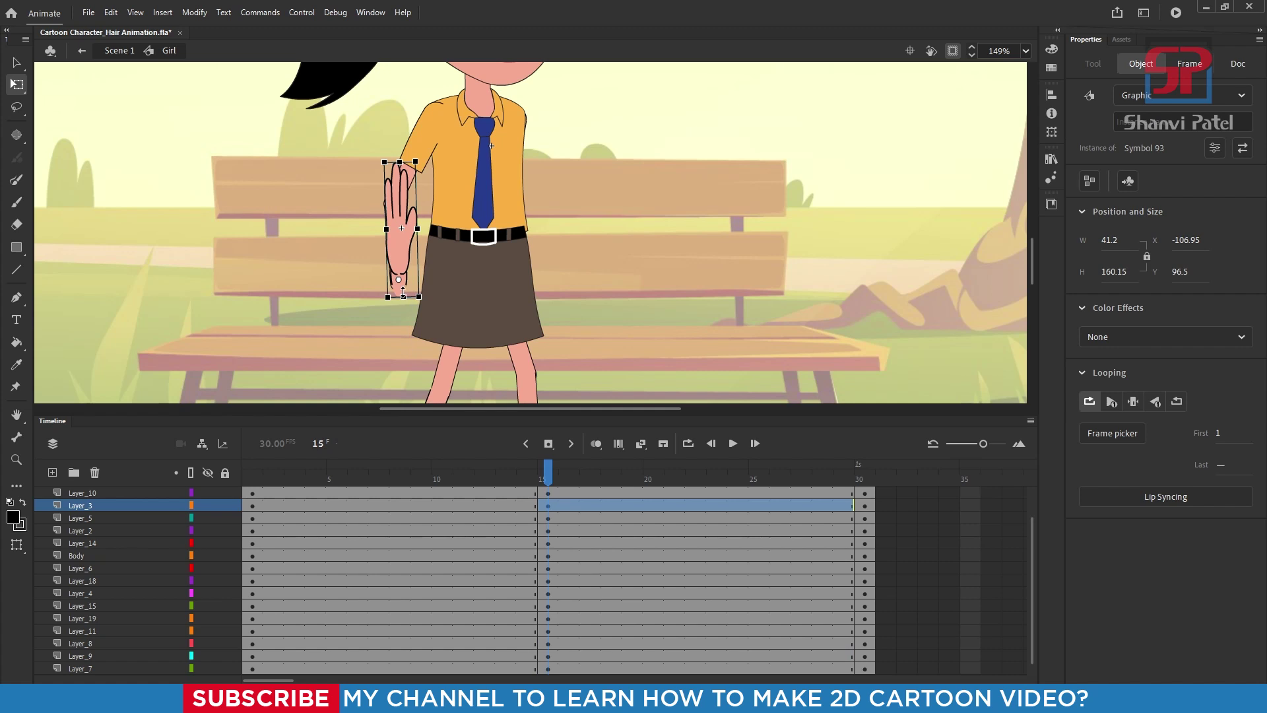
{"action": "key", "text": "ctrl+z"}
{"action": "left_click", "coordinate": [396, 218]}
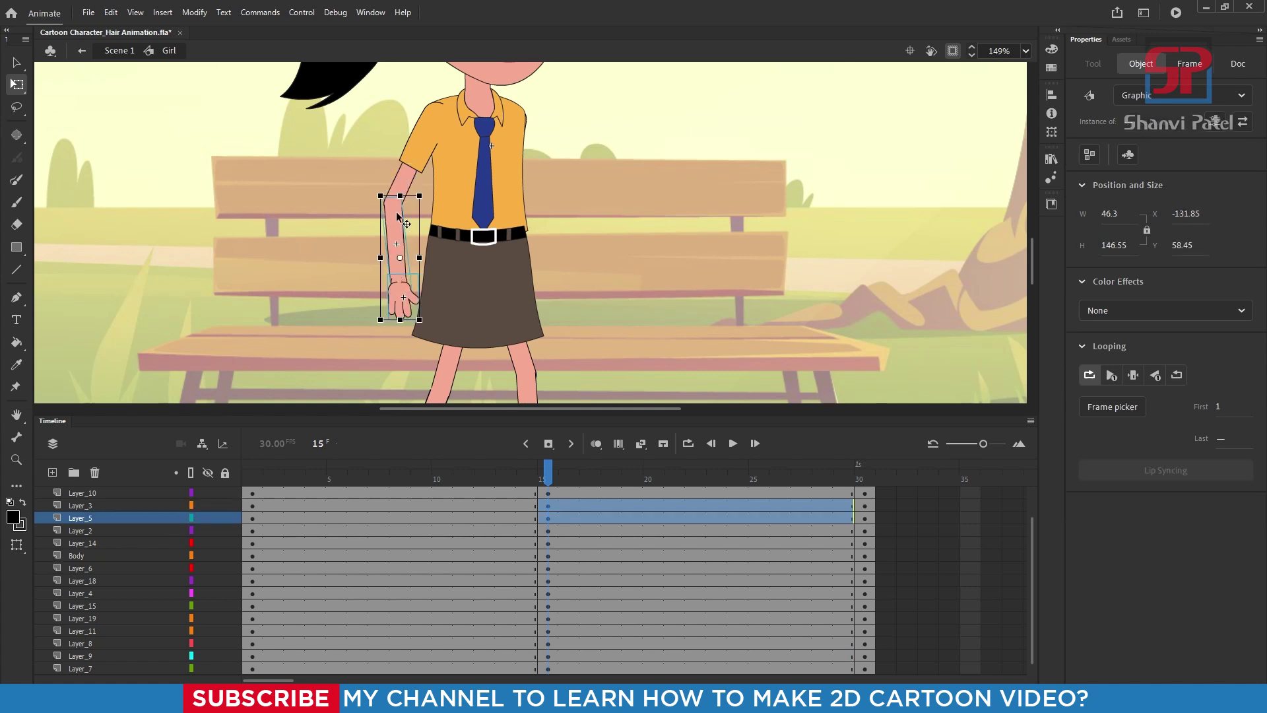
{"action": "left_click", "coordinate": [416, 181]}
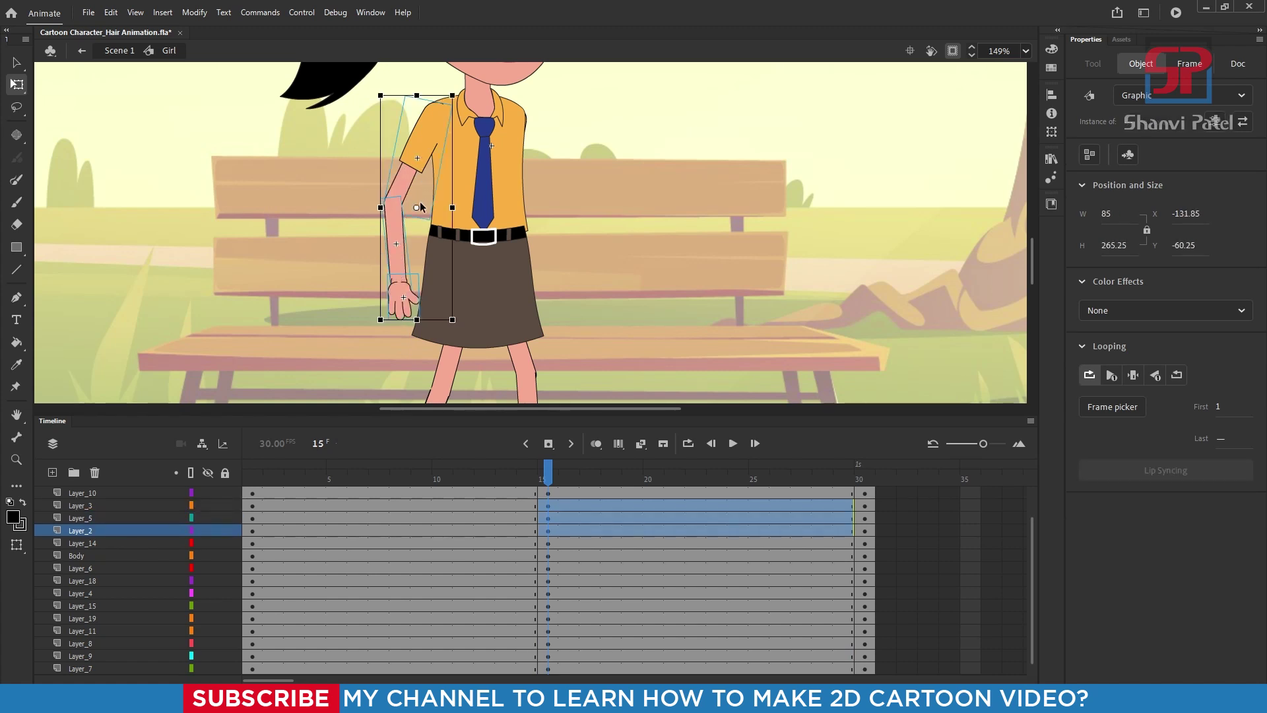
{"action": "left_click_drag", "start_coordinate": [417, 210], "coordinate": [435, 115]}
- Swing the upper arm down-right so the hand rests on the skirt, nudging it into place
{"action": "left_click_drag", "start_coordinate": [372, 323], "coordinate": [408, 336]}
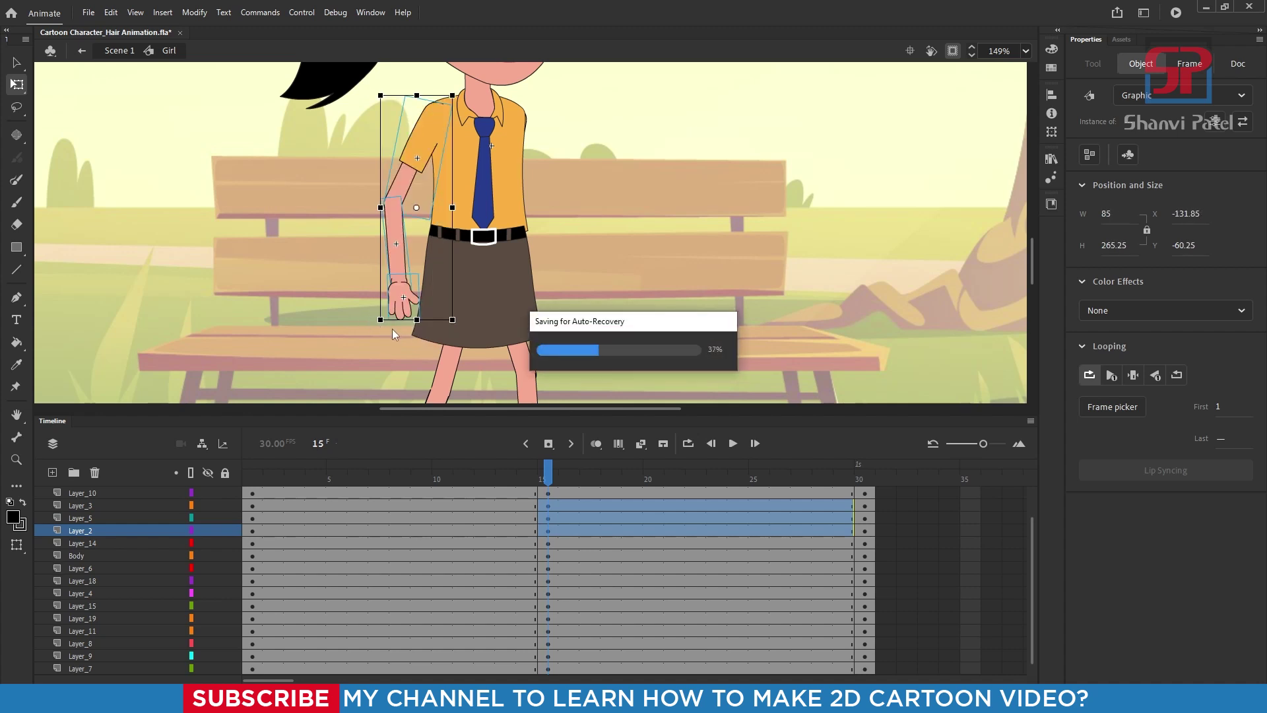
{"action": "left_click_drag", "start_coordinate": [370, 318], "coordinate": [423, 326]}
{"action": "key", "text": "Right"}
{"action": "key", "text": "Right"}
{"action": "key", "text": "Right"}
{"action": "key", "text": "Right"}
{"action": "key", "text": "Right"}
{"action": "key", "text": "Right"}
{"action": "key", "text": "Right"}
{"action": "key", "text": "Right"}
{"action": "key", "text": "Right"}
{"action": "key", "text": "Right"}
{"action": "key", "text": "Right"}
{"action": "key", "text": "Right"}
{"action": "key", "text": "Right"}
{"action": "key", "text": "Right"}
{"action": "key", "text": "Right"}
{"action": "key", "text": "Right"}
{"action": "key", "text": "Right"}
{"action": "key", "text": "Right"}
{"action": "key", "text": "Right"}
{"action": "key", "text": "Right"}
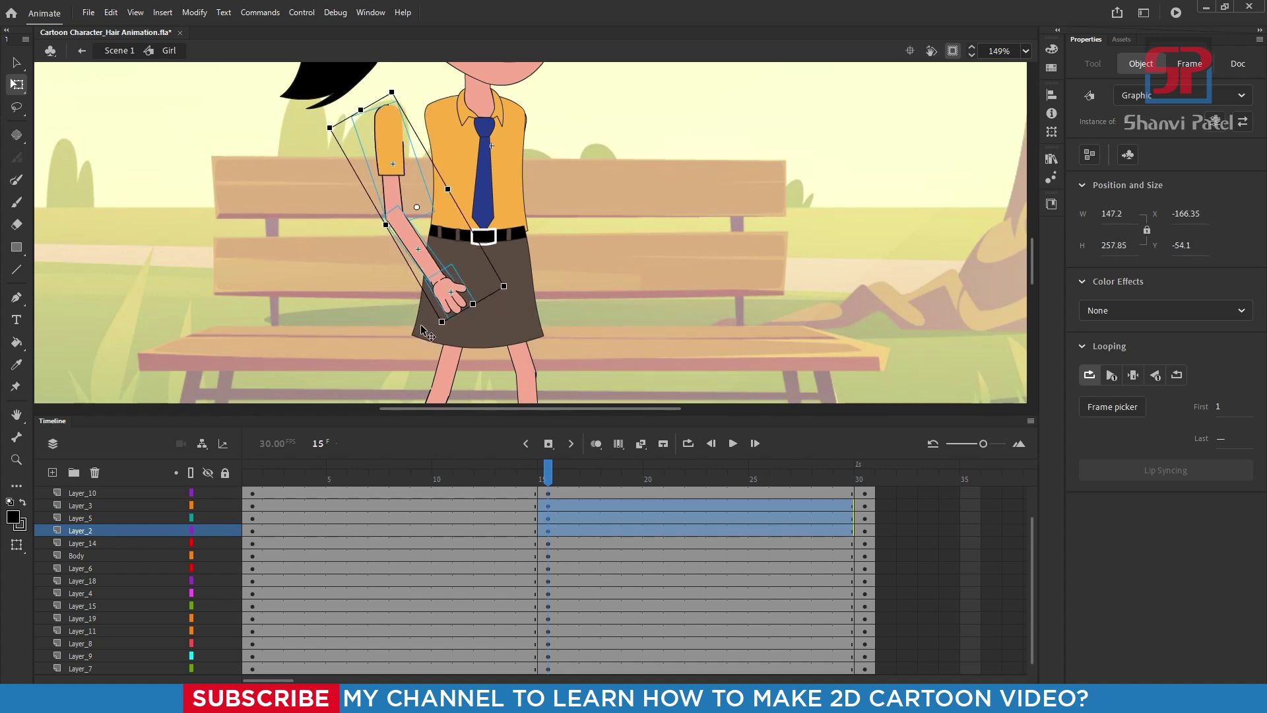
{"action": "key", "text": "Right"}
{"action": "key", "text": "Right"}
{"action": "key", "text": "Right"}
{"action": "key", "text": "Right"}
{"action": "key", "text": "Right"}
{"action": "key", "text": "Right"}
{"action": "key", "text": "Right"}
{"action": "key", "text": "Right"}
{"action": "key", "text": "Right"}
{"action": "key", "text": "Right"}
{"action": "key", "text": "Right"}
{"action": "key", "text": "Right"}
{"action": "key", "text": "Right"}
{"action": "key", "text": "Right"}
{"action": "key", "text": "Right"}
{"action": "key", "text": "Right"}
{"action": "key", "text": "Right"}
{"action": "key", "text": "Right"}
{"action": "key", "text": "Right"}
{"action": "key", "text": "Right"}
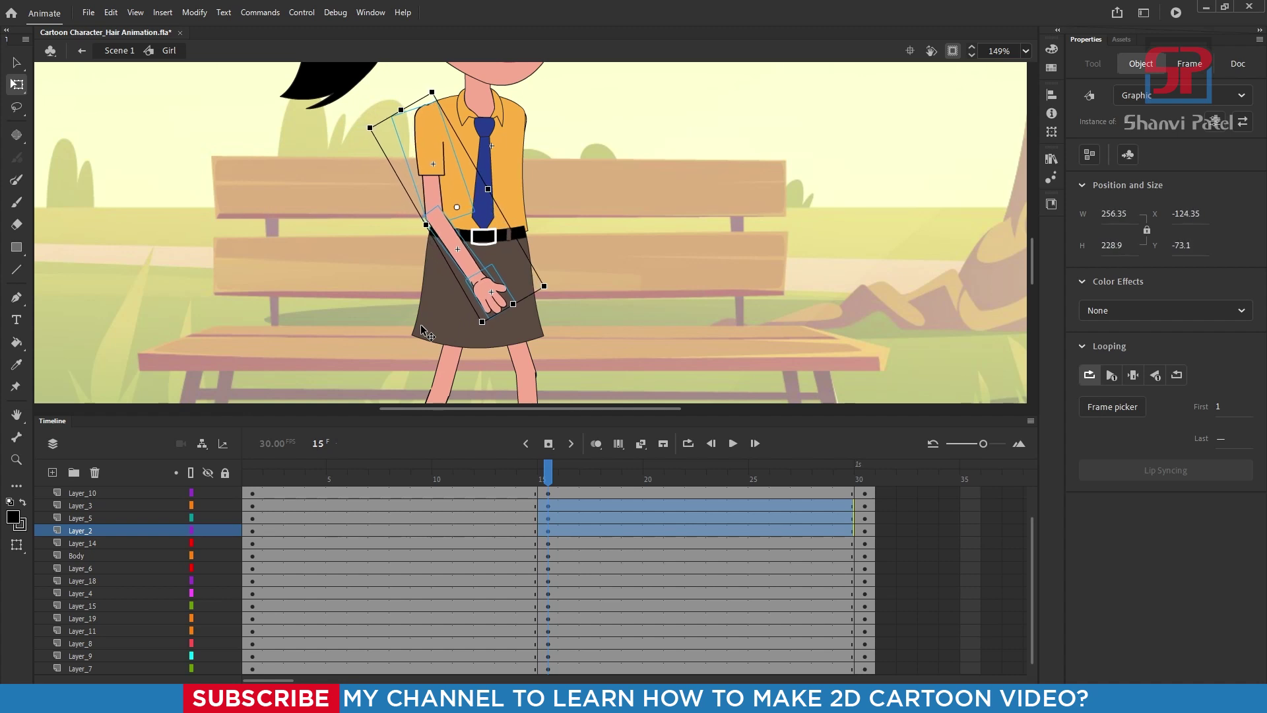
{"action": "key", "text": "Right"}
{"action": "key", "text": "Right"}
{"action": "key", "text": "Right"}
{"action": "key", "text": "Up"}
{"action": "key", "text": "Up"}
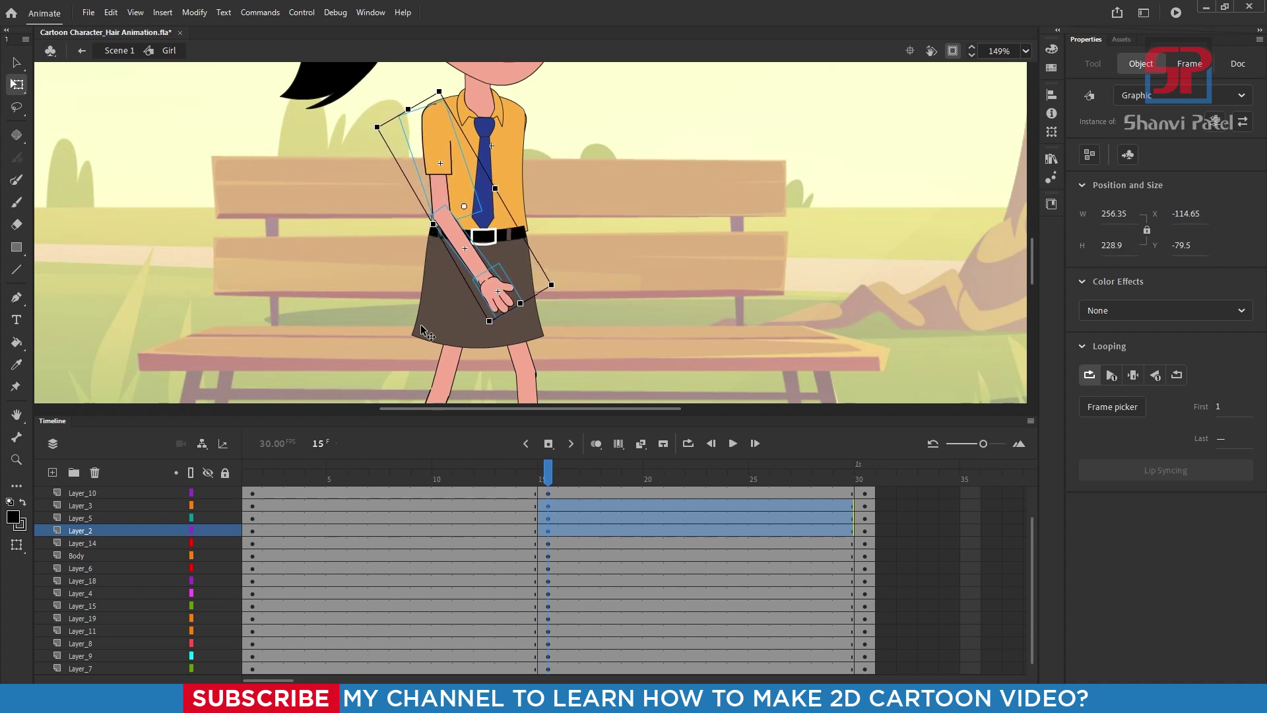
{"action": "scroll", "coordinate": [547, 355], "scroll_direction": "down", "scroll_amount": 3}
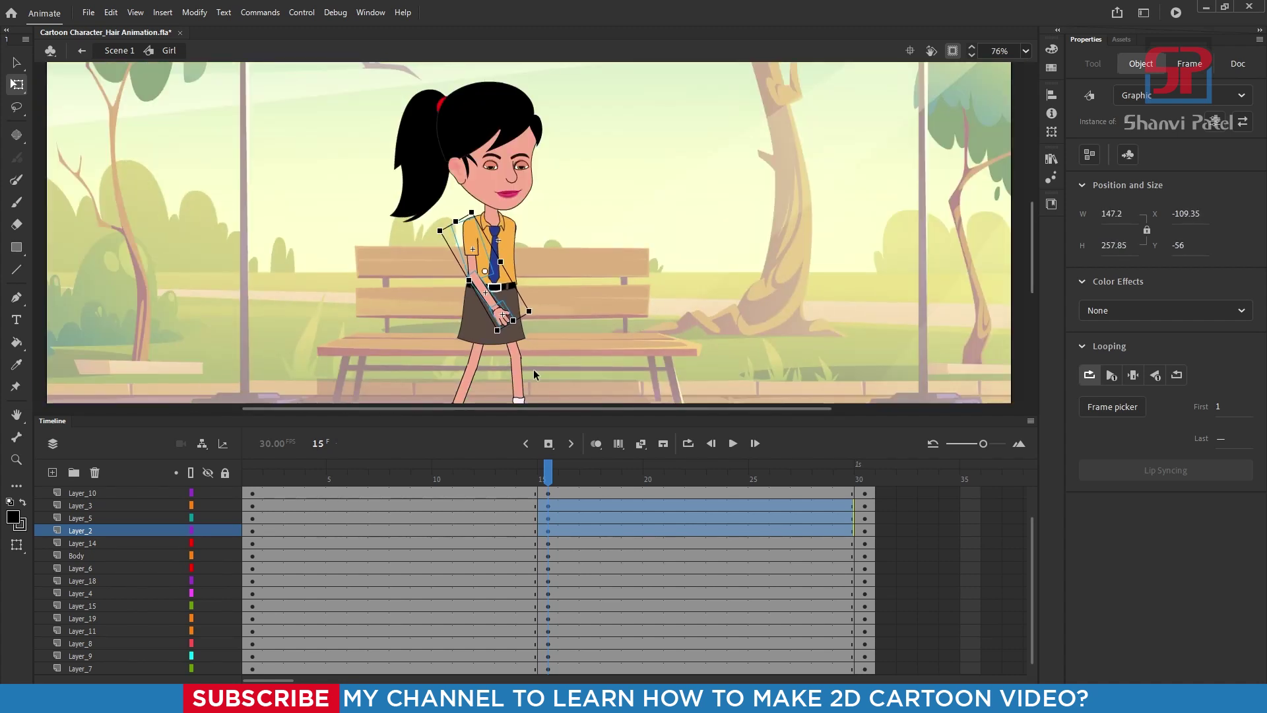
{"action": "key", "text": "Escape"}
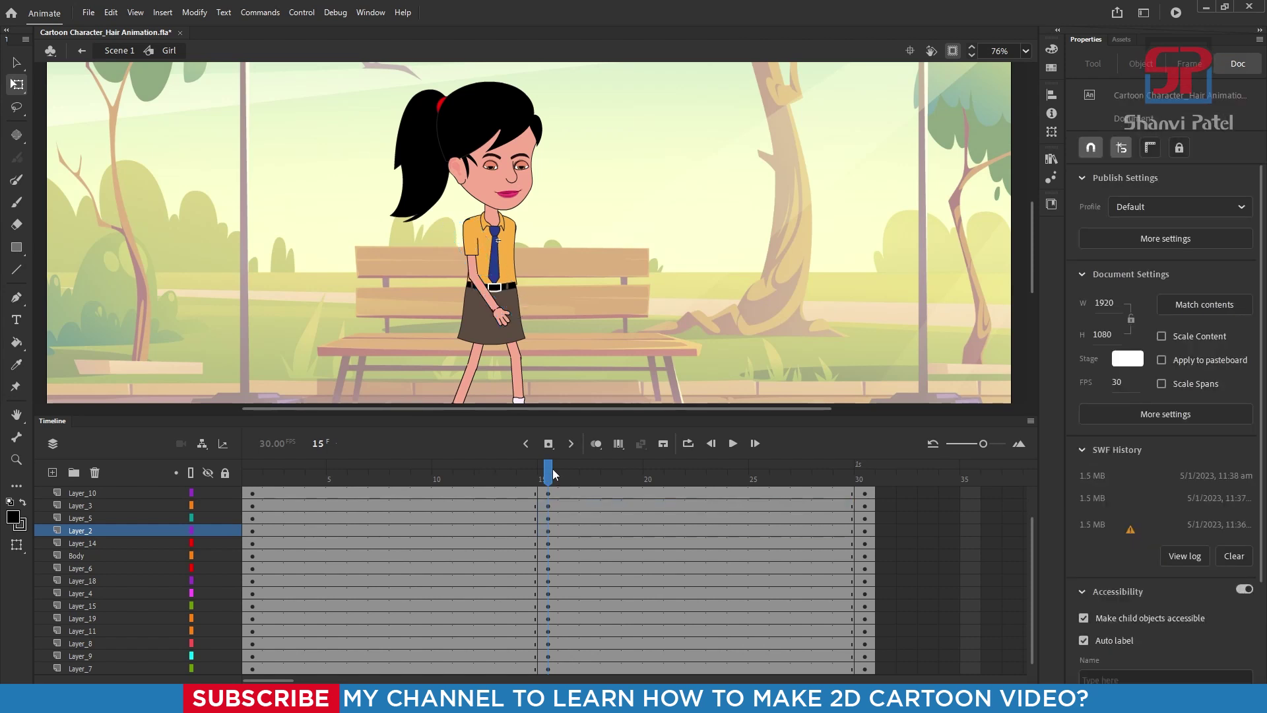
- Enlarge the timeline and create classic tweens across all layers from frame 2 onward
{"action": "mouse_move", "coordinate": [551, 471]}
{"action": "left_mouse_down"}
{"action": "mouse_move", "coordinate": [503, 471]}
{"action": "mouse_move", "coordinate": [565, 478]}
{"action": "mouse_move", "coordinate": [505, 484]}
{"action": "mouse_move", "coordinate": [592, 486]}
{"action": "mouse_move", "coordinate": [549, 488]}
{"action": "left_mouse_up"}
{"action": "left_click_drag", "start_coordinate": [623, 411], "coordinate": [608, 332]}
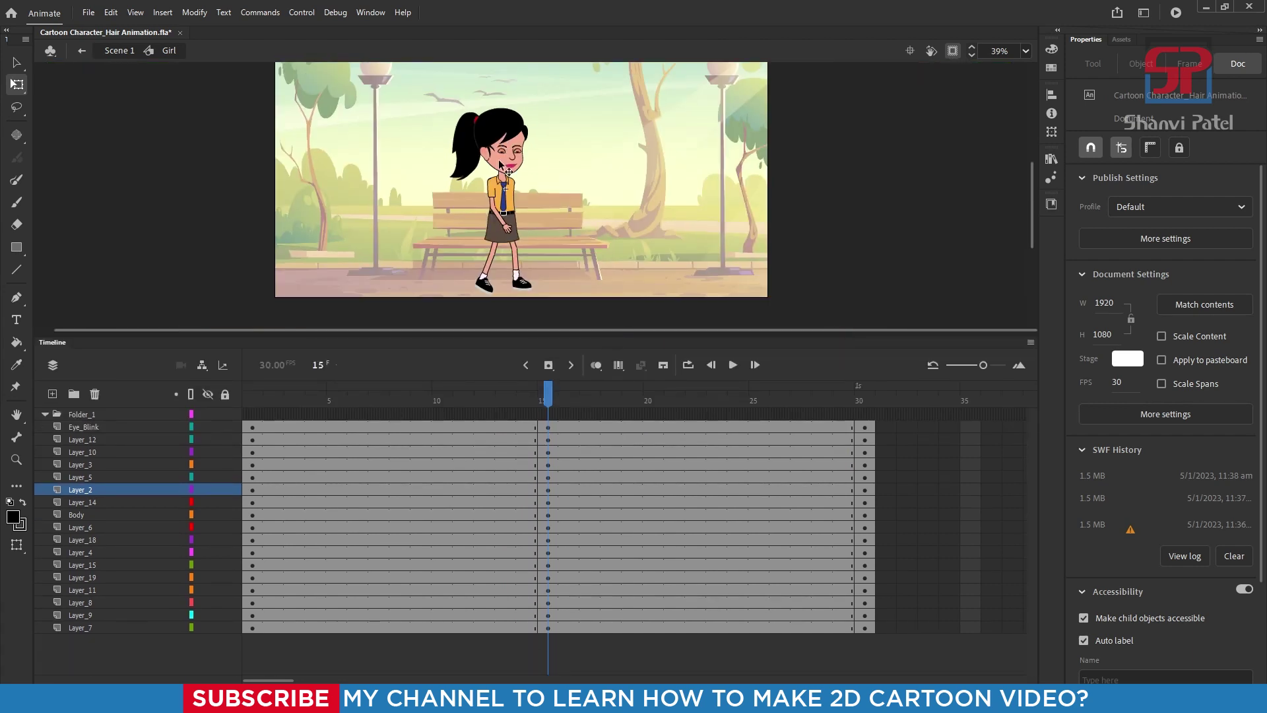
{"action": "left_click", "coordinate": [906, 627]}
{"action": "left_click_drag", "start_coordinate": [614, 590], "coordinate": [341, 515]}
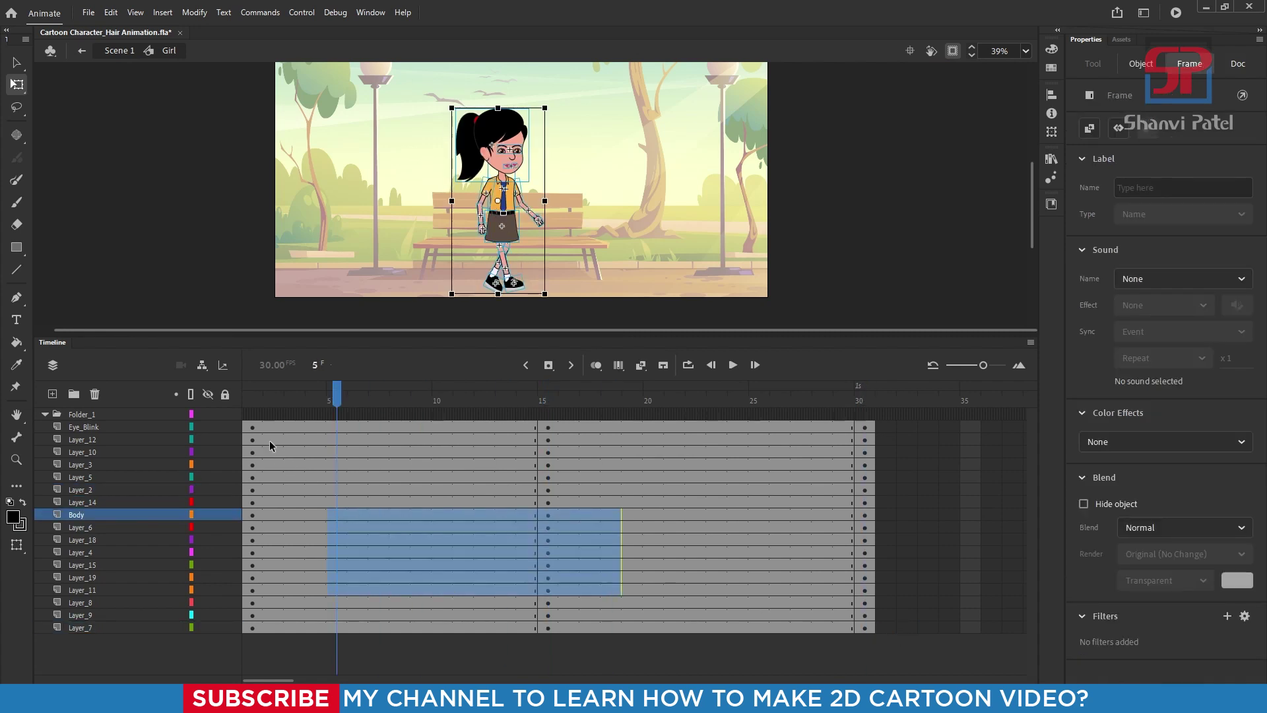
{"action": "left_click_drag", "start_coordinate": [272, 426], "coordinate": [910, 663]}
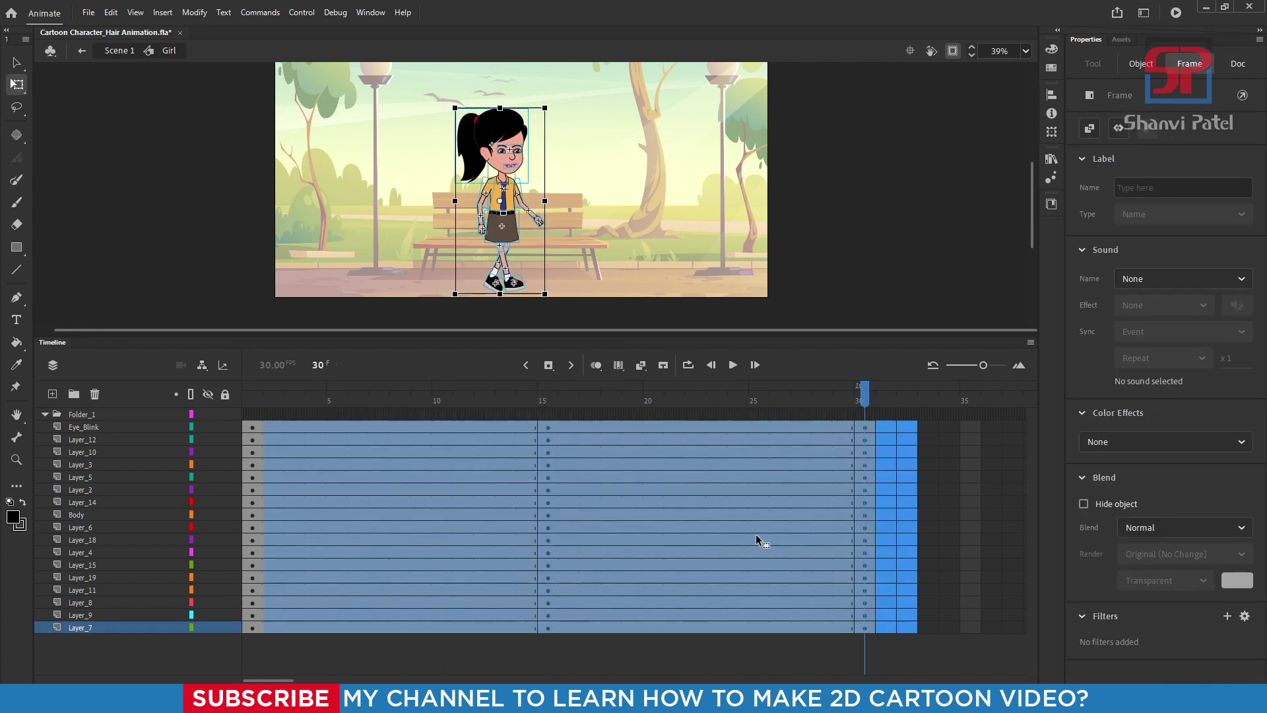
{"action": "right_click", "coordinate": [758, 537]}
{"action": "left_click", "coordinate": [851, 152]}
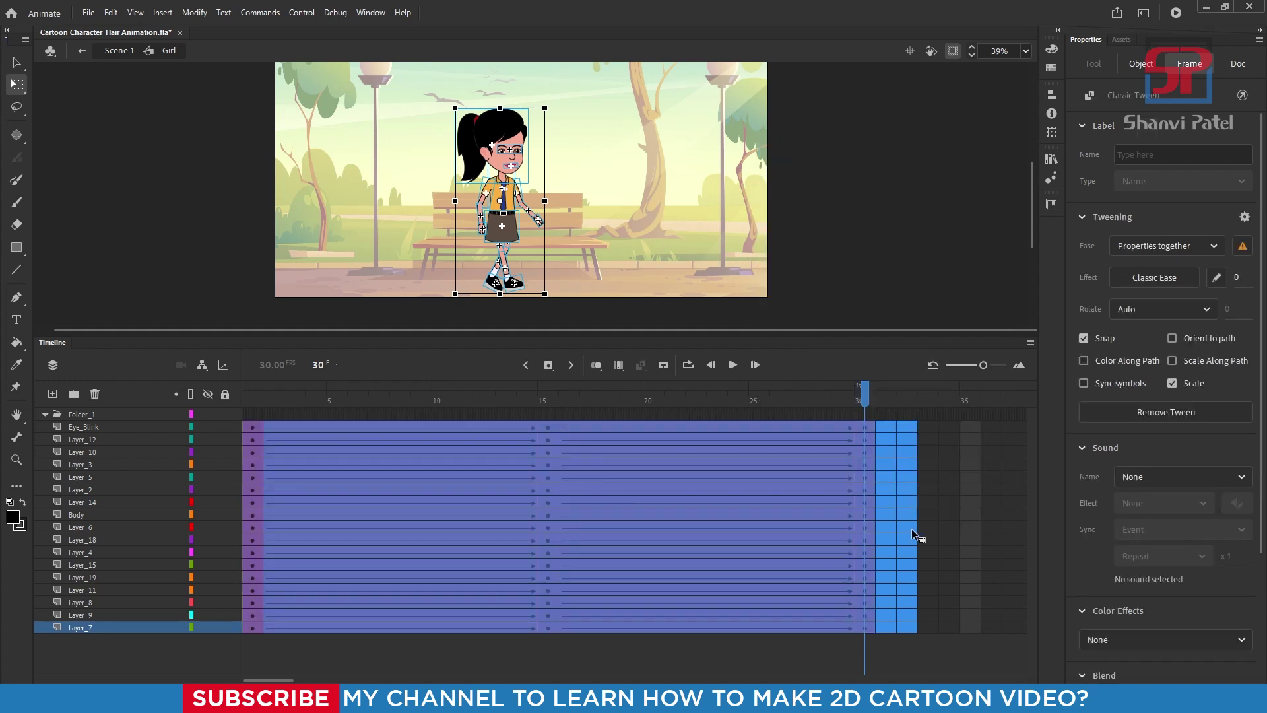
- Insert keyframes at frames 8 and 23 on every layer, then return to frame 8
{"action": "left_click", "coordinate": [397, 429]}
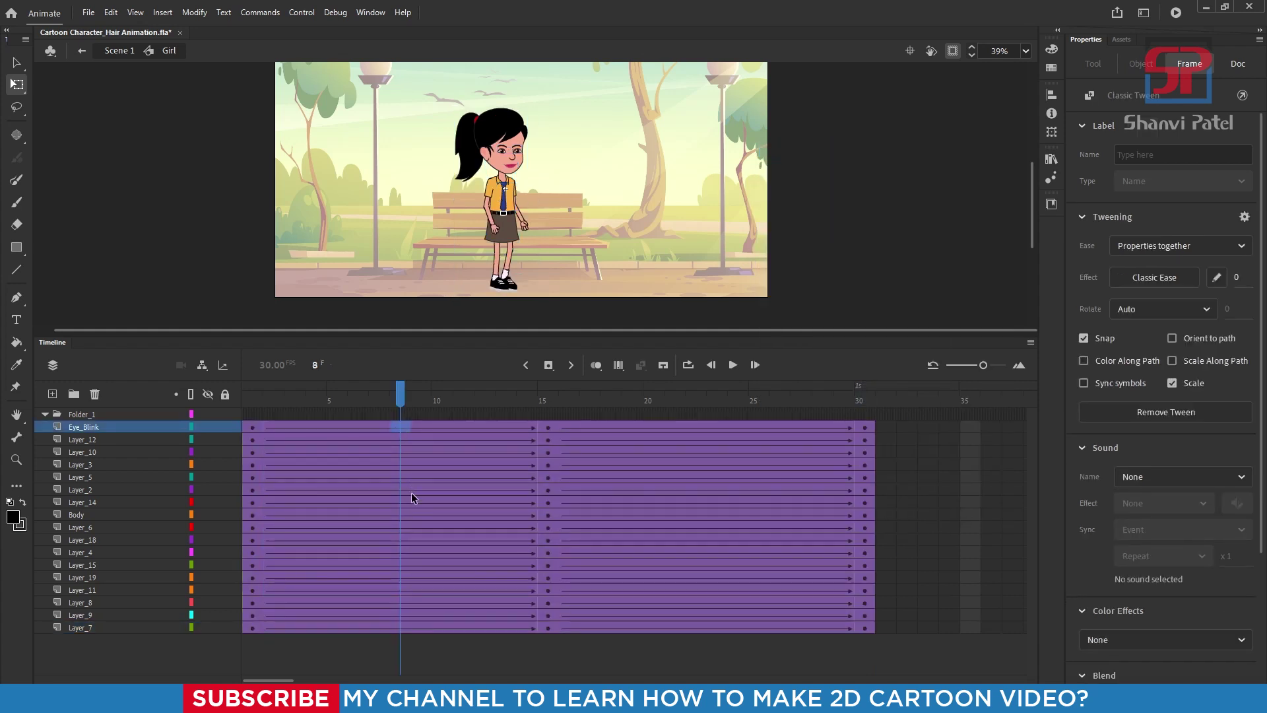
{"action": "left_click", "coordinate": [400, 630], "text": "shift"}
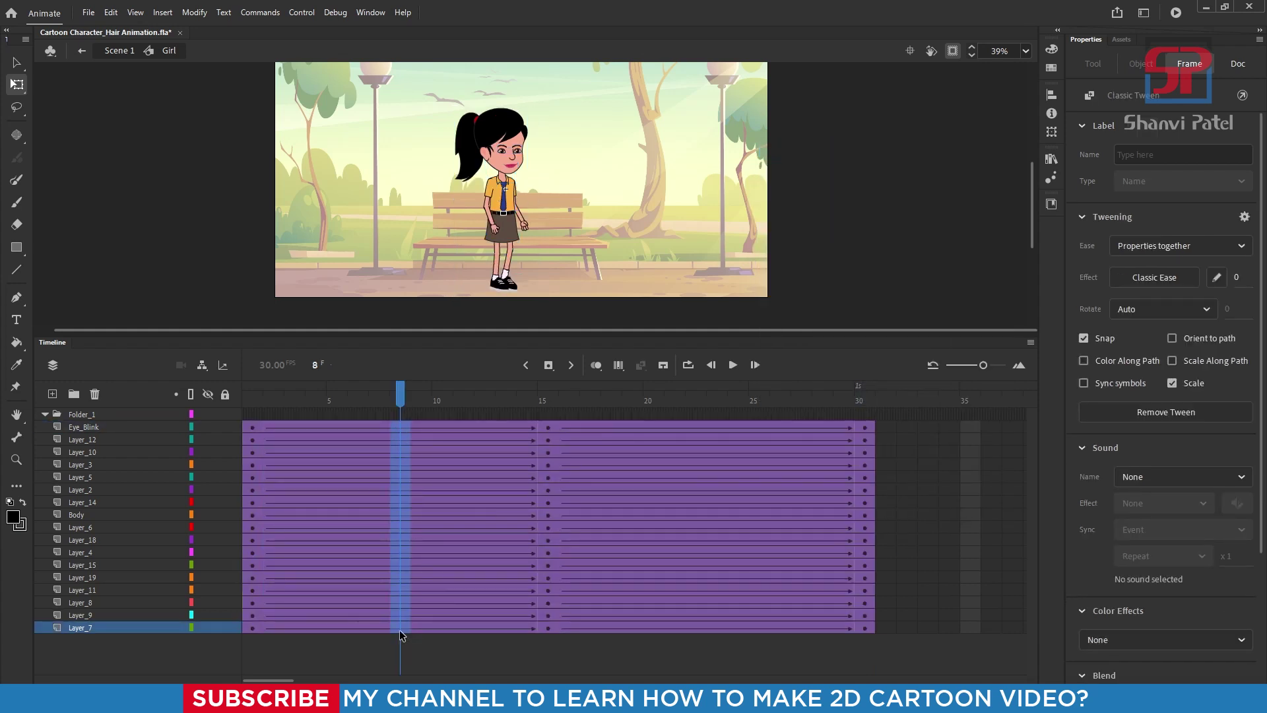
{"action": "key", "text": "F6"}
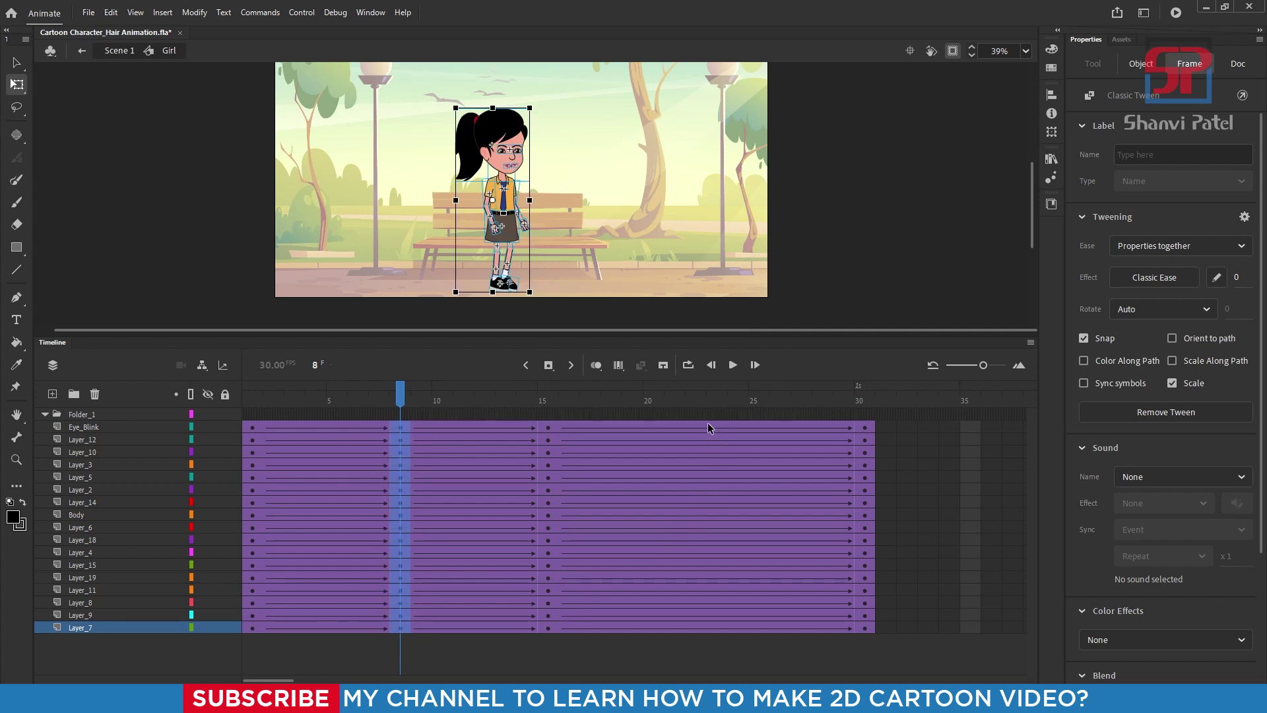
{"action": "left_click", "coordinate": [710, 426]}
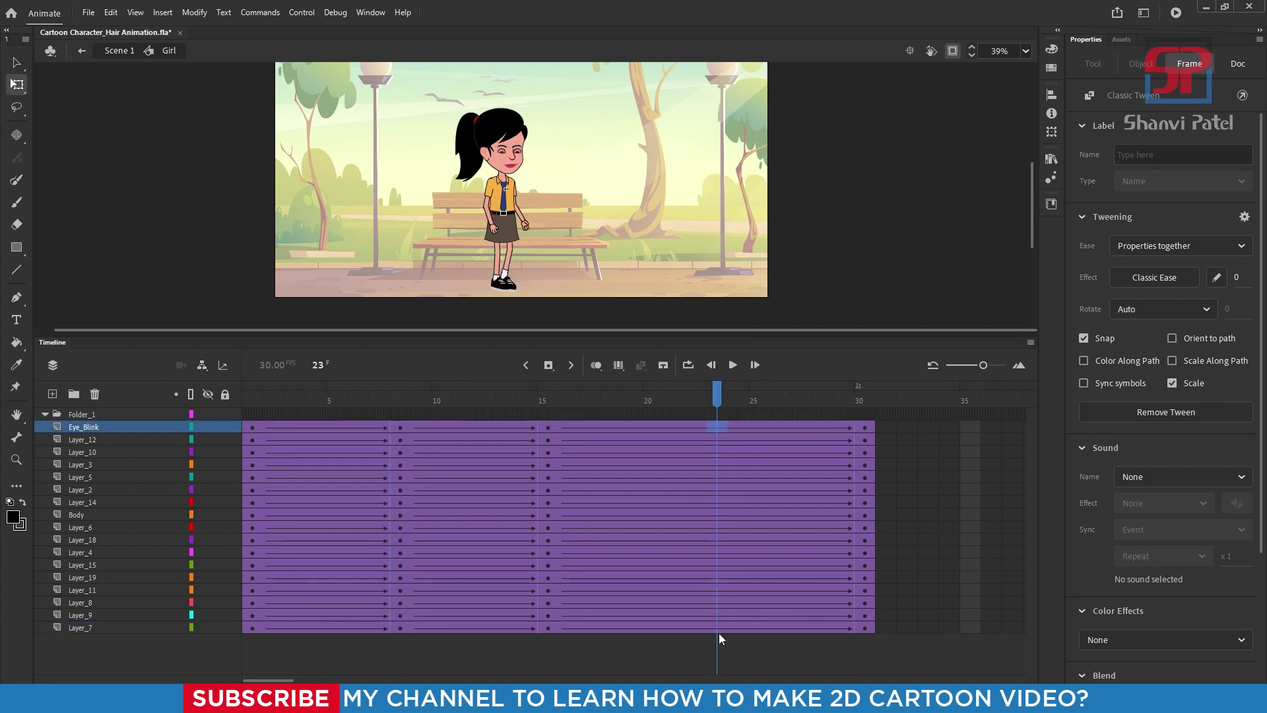
{"action": "left_click", "coordinate": [718, 629], "text": "shift"}
{"action": "key", "text": "F6"}
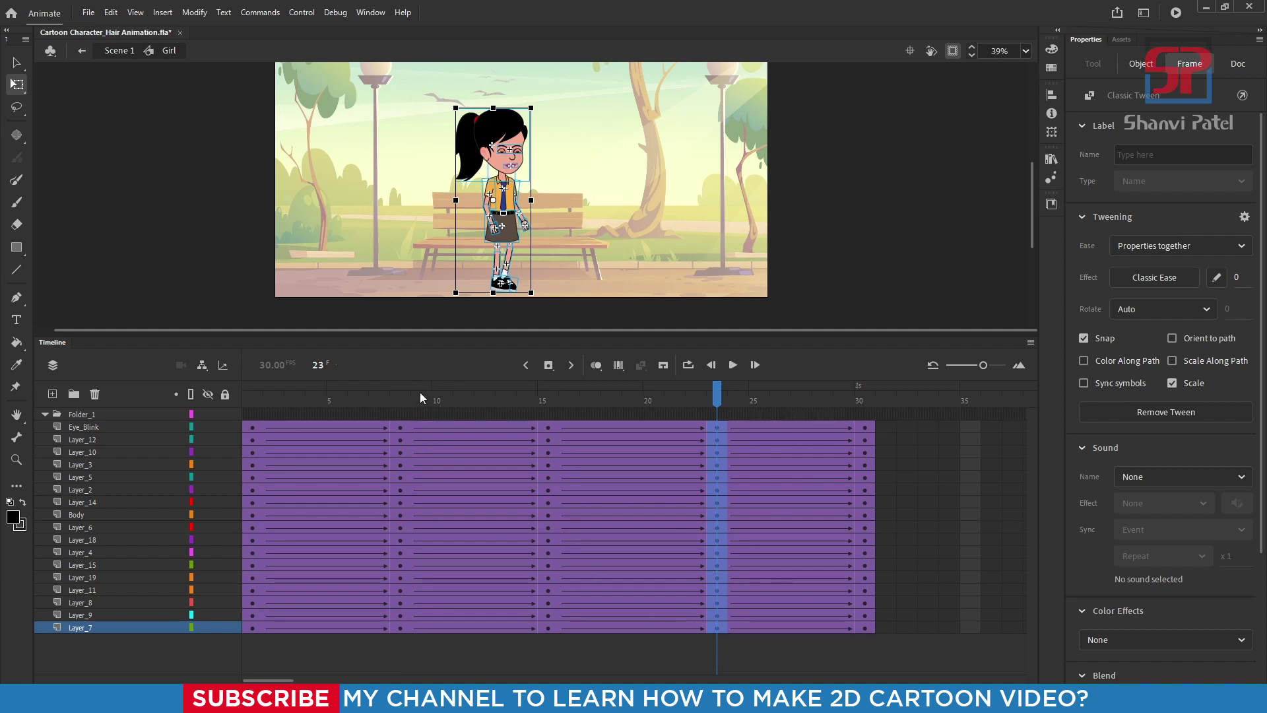
{"action": "left_click", "coordinate": [399, 399]}
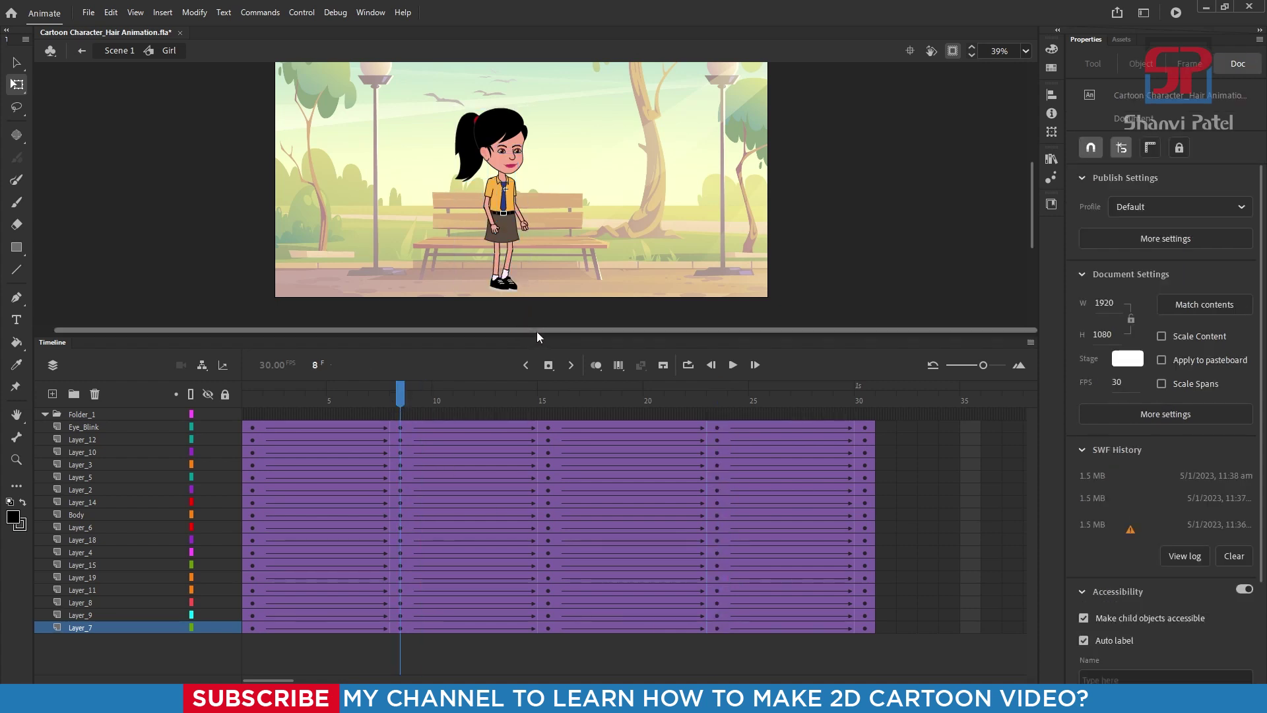
{"action": "left_click_drag", "start_coordinate": [536, 330], "coordinate": [537, 402]}
{"action": "scroll", "coordinate": [519, 282], "scroll_direction": "up", "scroll_amount": 4}
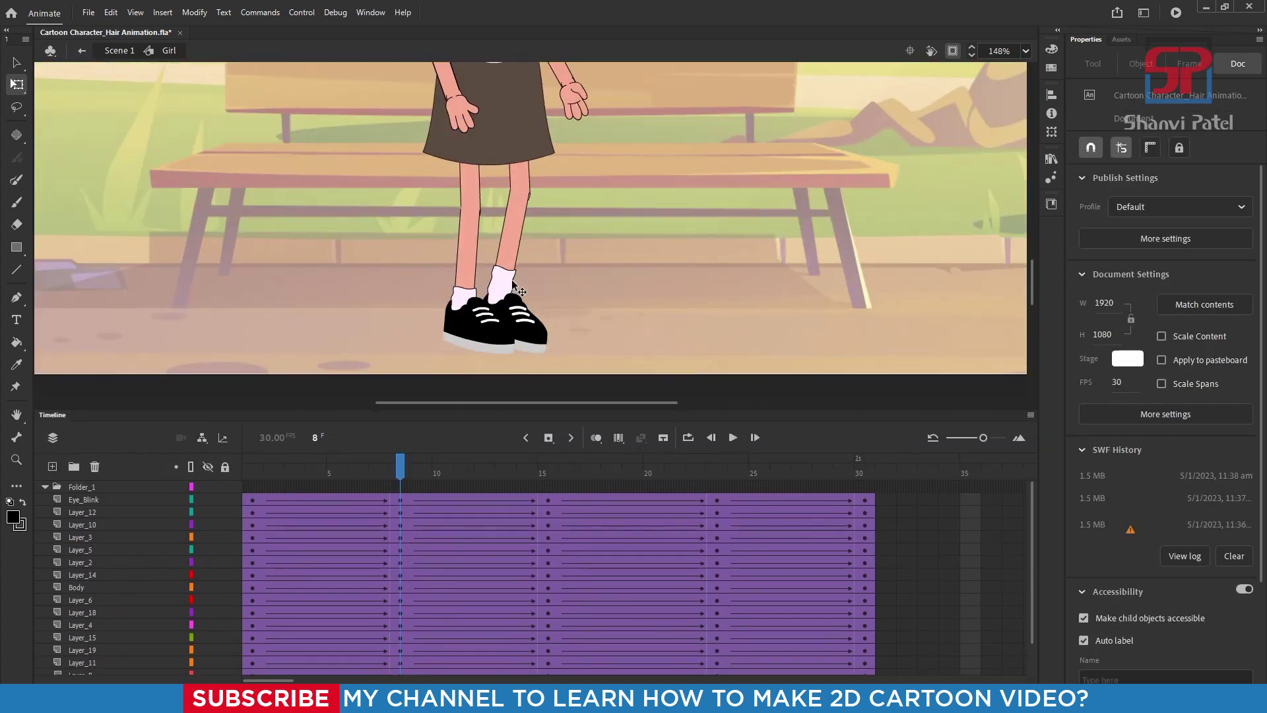
- At frame 8, rotate the girl's lower back leg around the knee
{"action": "left_click_drag", "start_coordinate": [406, 470], "coordinate": [249, 469]}
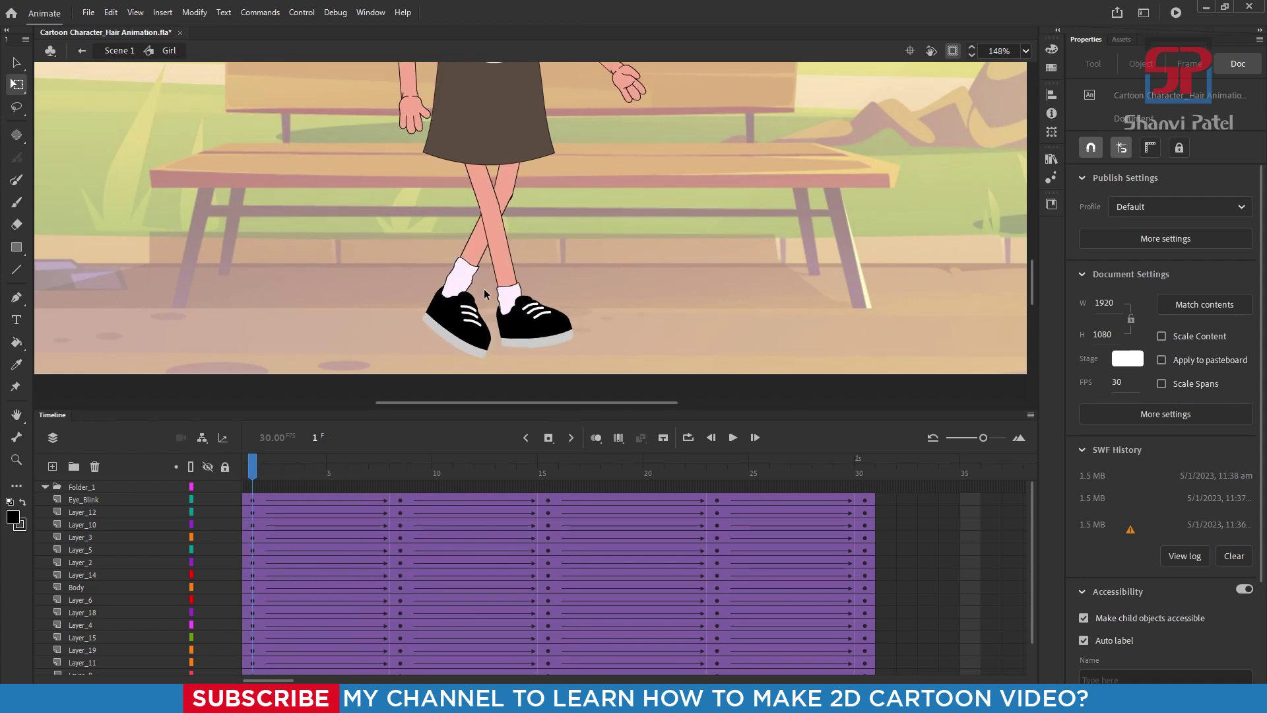
{"action": "left_click", "coordinate": [400, 476]}
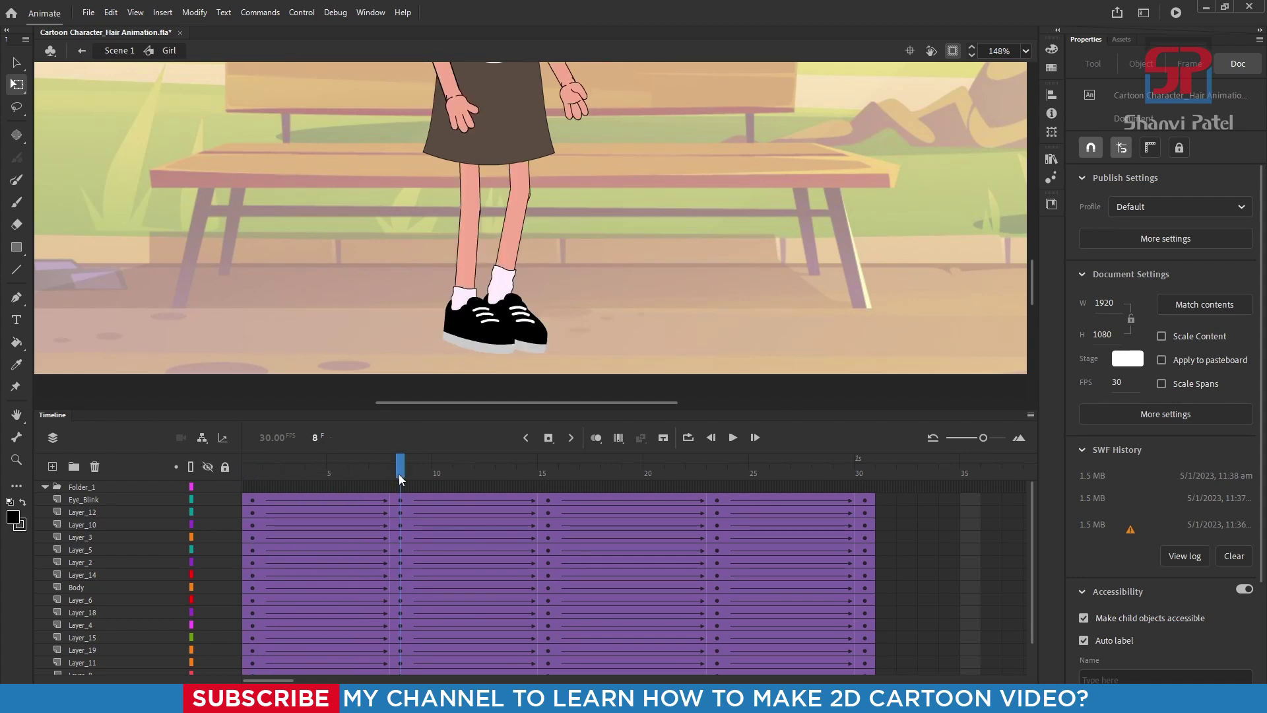
{"action": "left_click", "coordinate": [519, 261]}
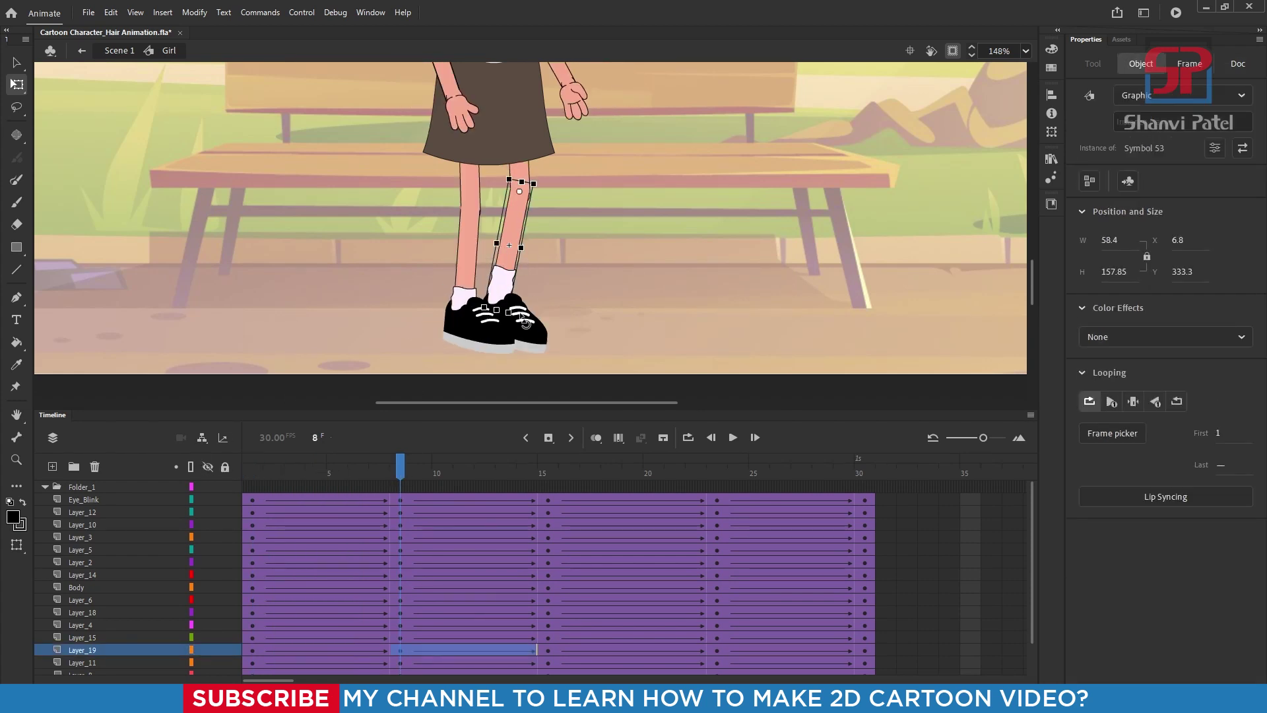
{"action": "left_click_drag", "start_coordinate": [560, 179], "coordinate": [614, 262]}
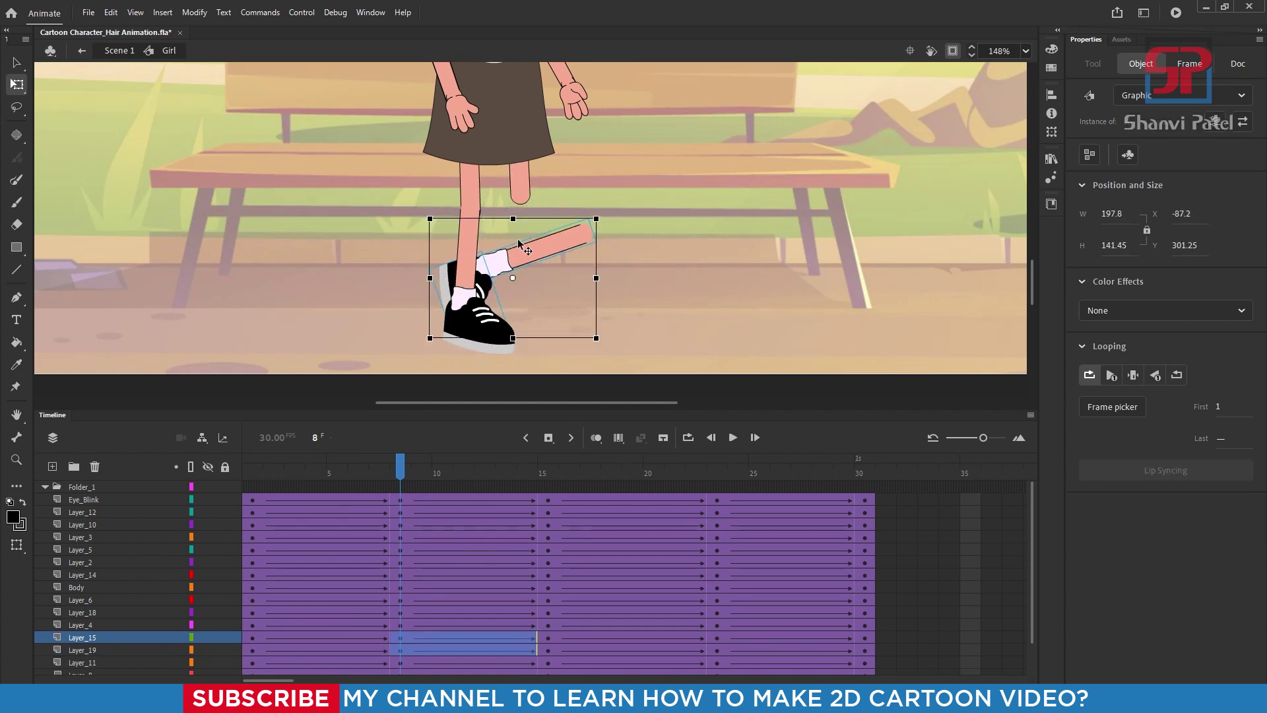
- Nudge the lower back leg up and to the left, then scrub to check the leg motion
{"action": "left_click", "coordinate": [463, 282]}
{"action": "left_click", "coordinate": [408, 278]}
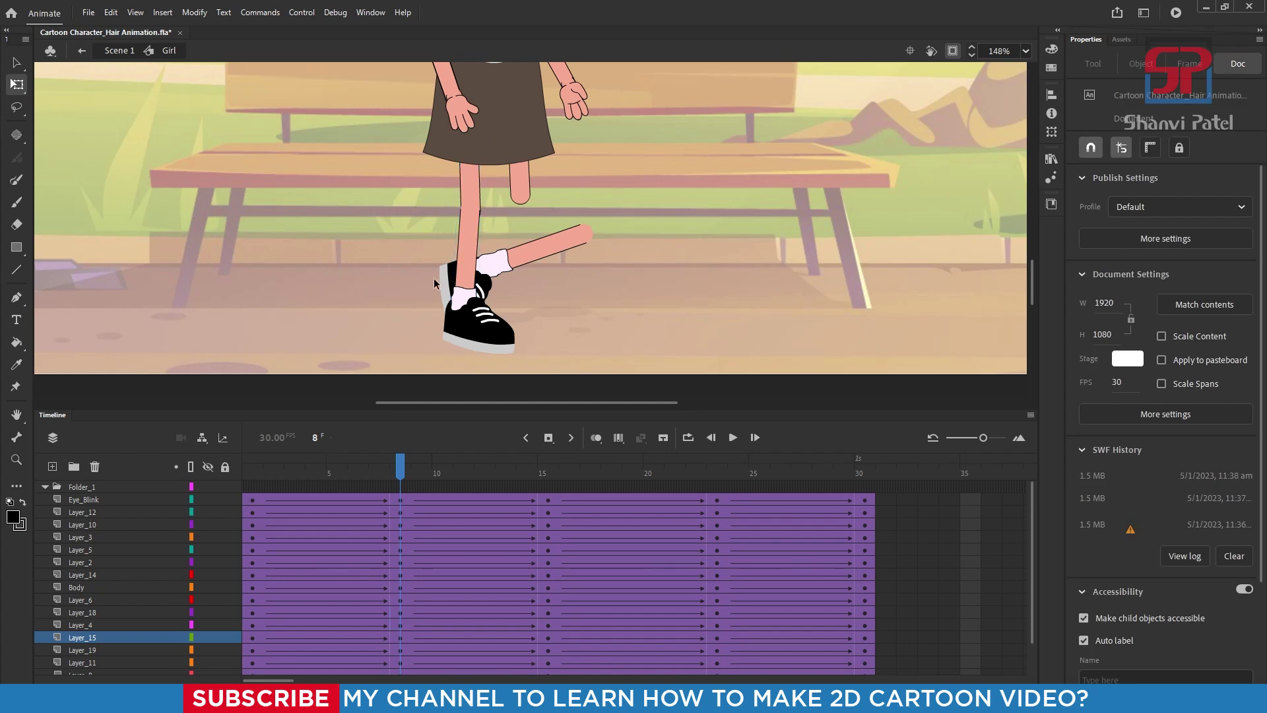
{"action": "left_click", "coordinate": [450, 279]}
{"action": "key", "text": "shift+Up"}
{"action": "key", "text": "shift+Up"}
{"action": "key", "text": "shift+Up"}
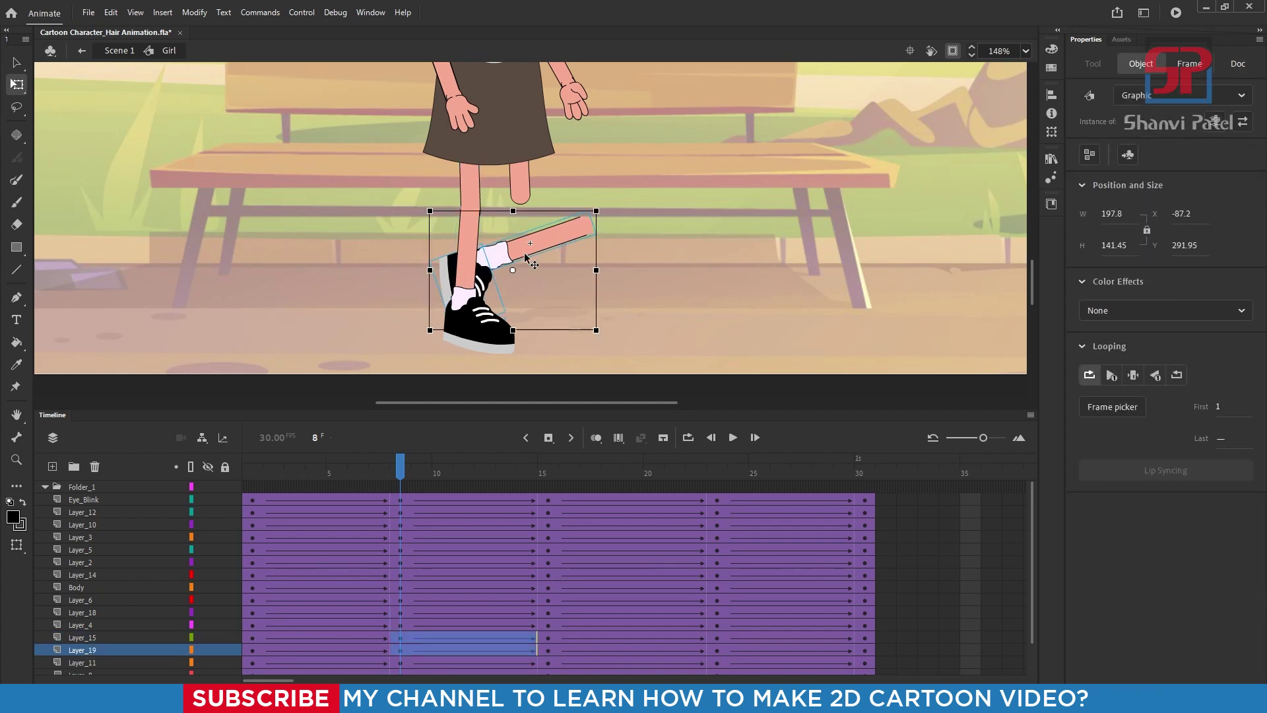
{"action": "key", "text": "shift+Left"}
{"action": "key", "text": "shift+Left"}
{"action": "key", "text": "shift+Left"}
{"action": "key", "text": "shift+Left"}
{"action": "key", "text": "shift+Left"}
{"action": "key", "text": "shift+Left"}
{"action": "key", "text": "shift+Left"}
{"action": "key", "text": "shift+Left"}
{"action": "key", "text": "shift+Up"}
{"action": "key", "text": "shift+Up"}
{"action": "key", "text": "shift+Up"}
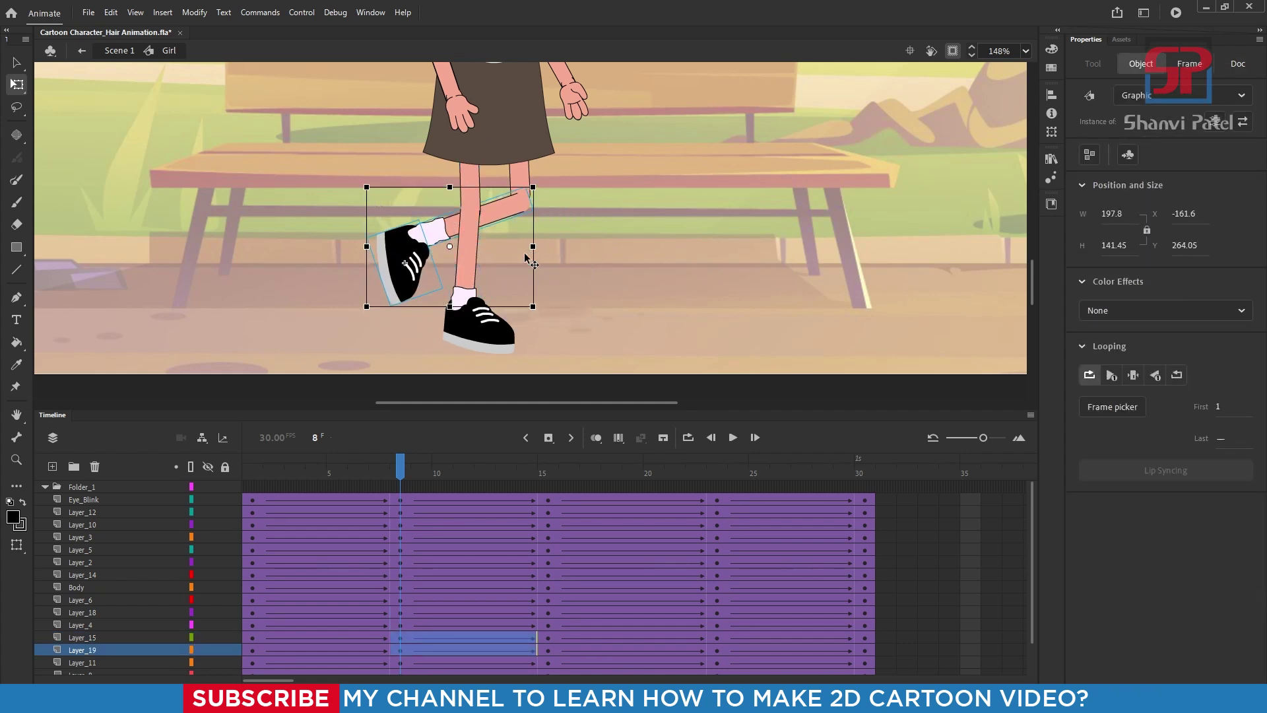
{"action": "key", "text": "Down"}
{"action": "key", "text": "Down"}
{"action": "key", "text": "Down"}
{"action": "key", "text": "Down"}
{"action": "key", "text": "Left"}
{"action": "key", "text": "Left"}
{"action": "key", "text": "Left"}
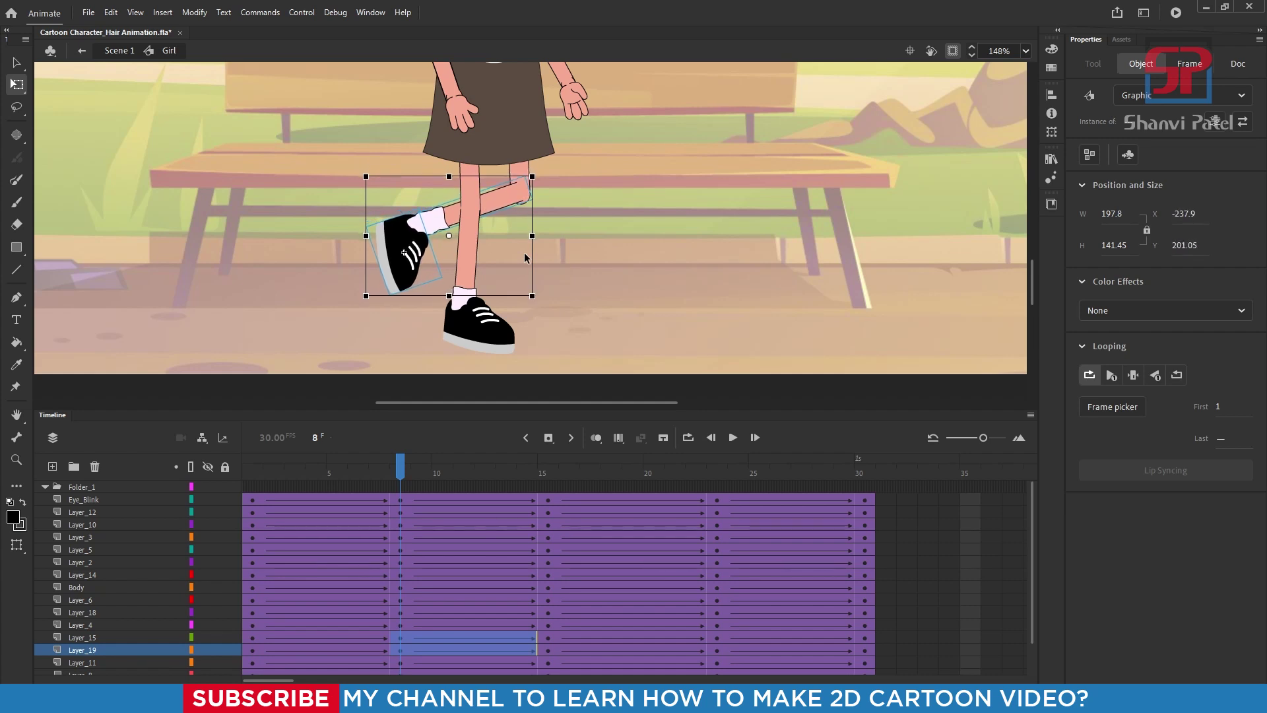
{"action": "key", "text": "Down"}
{"action": "key", "text": "Down"}
{"action": "key", "text": "Down"}
{"action": "key", "text": "Down"}
{"action": "key", "text": "Down"}
{"action": "key", "text": "Down"}
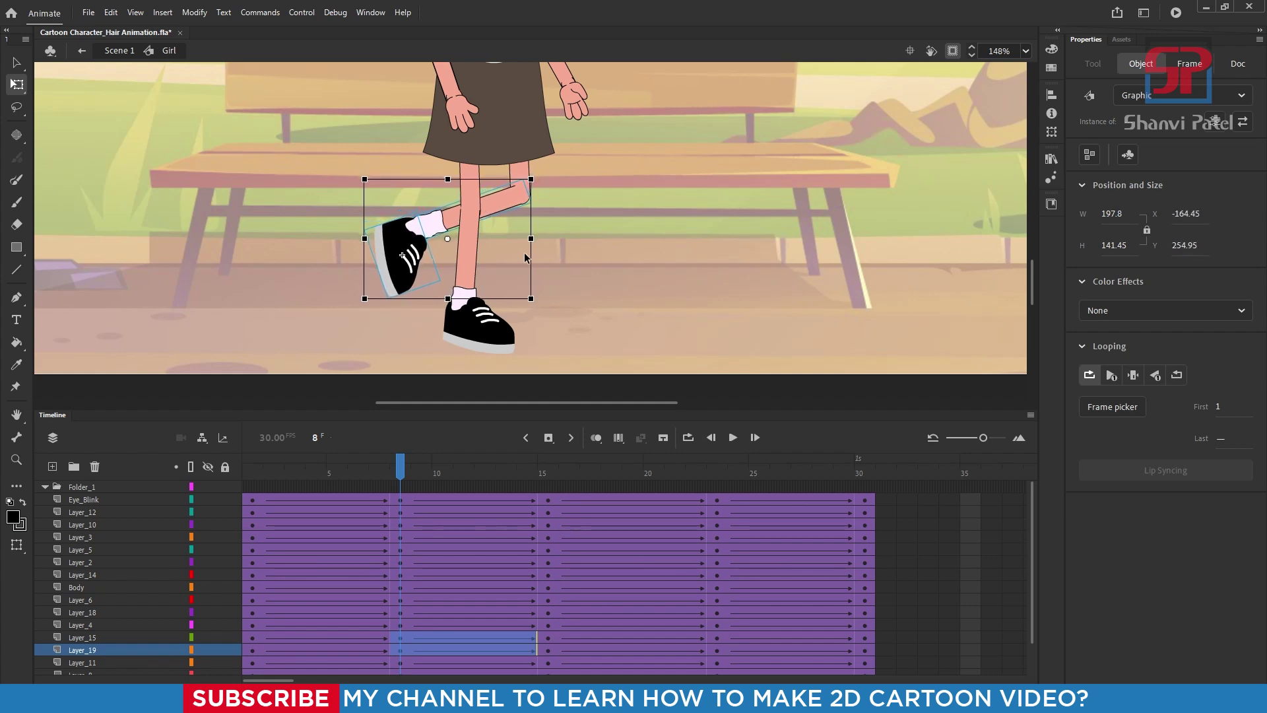
{"action": "scroll", "coordinate": [527, 250], "scroll_direction": "up", "scroll_amount": 1}
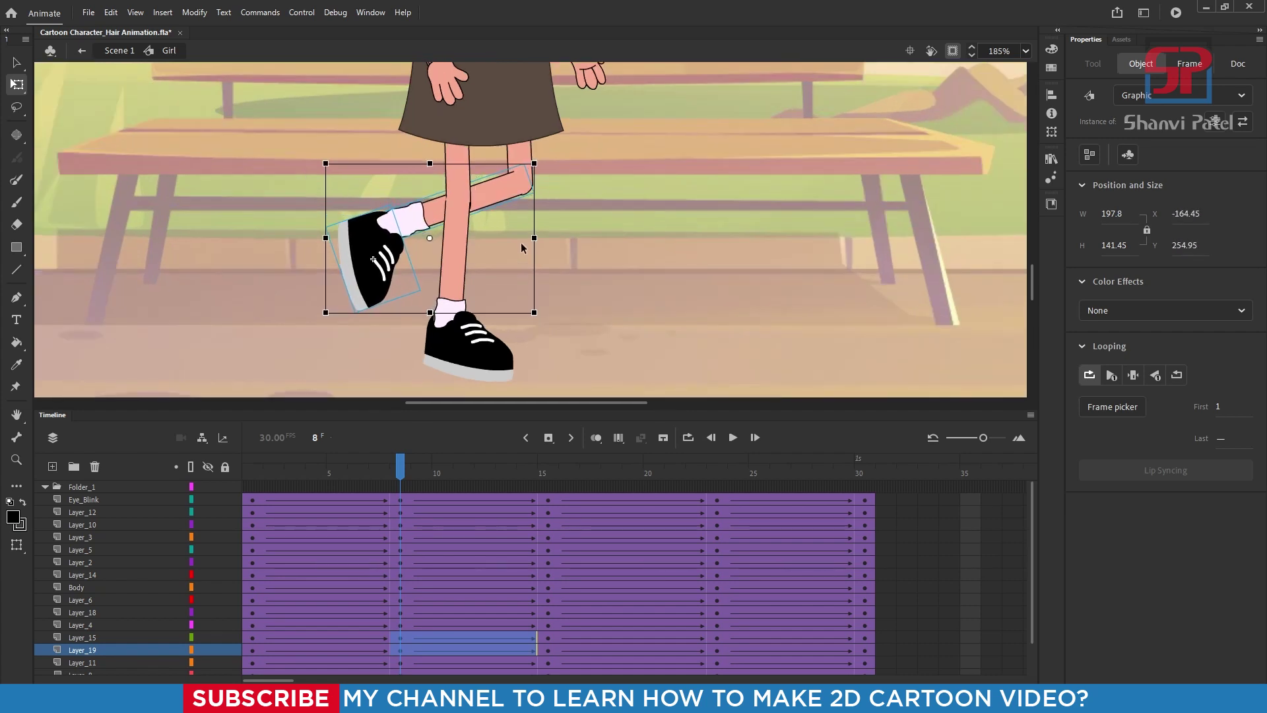
{"action": "left_click_drag", "start_coordinate": [398, 467], "coordinate": [367, 511]}
- Review the leg swing around frame 8 and select the lower leg and shoe graphic at frame 23
{"action": "left_click", "coordinate": [447, 301]}
{"action": "scroll", "coordinate": [448, 301], "scroll_direction": "down", "scroll_amount": 3}
{"action": "scroll", "coordinate": [448, 302], "scroll_direction": "down", "scroll_amount": 1}
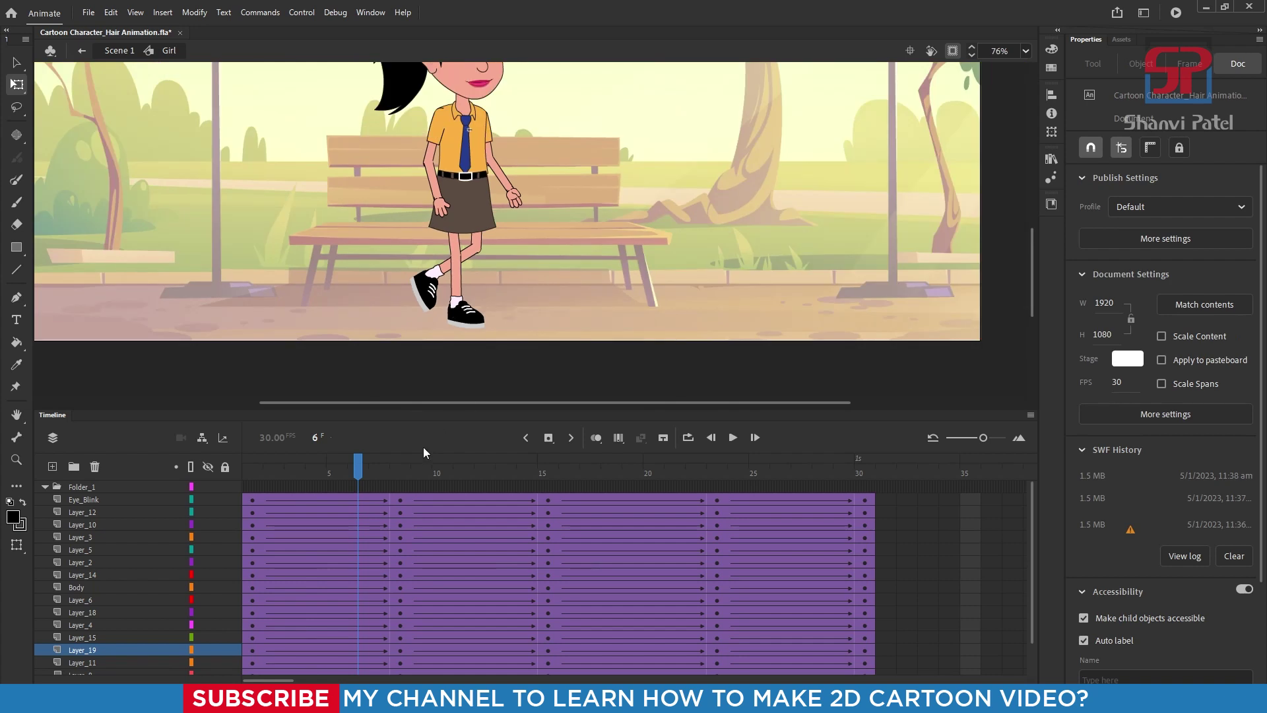
{"action": "left_click_drag", "start_coordinate": [360, 466], "coordinate": [724, 523]}
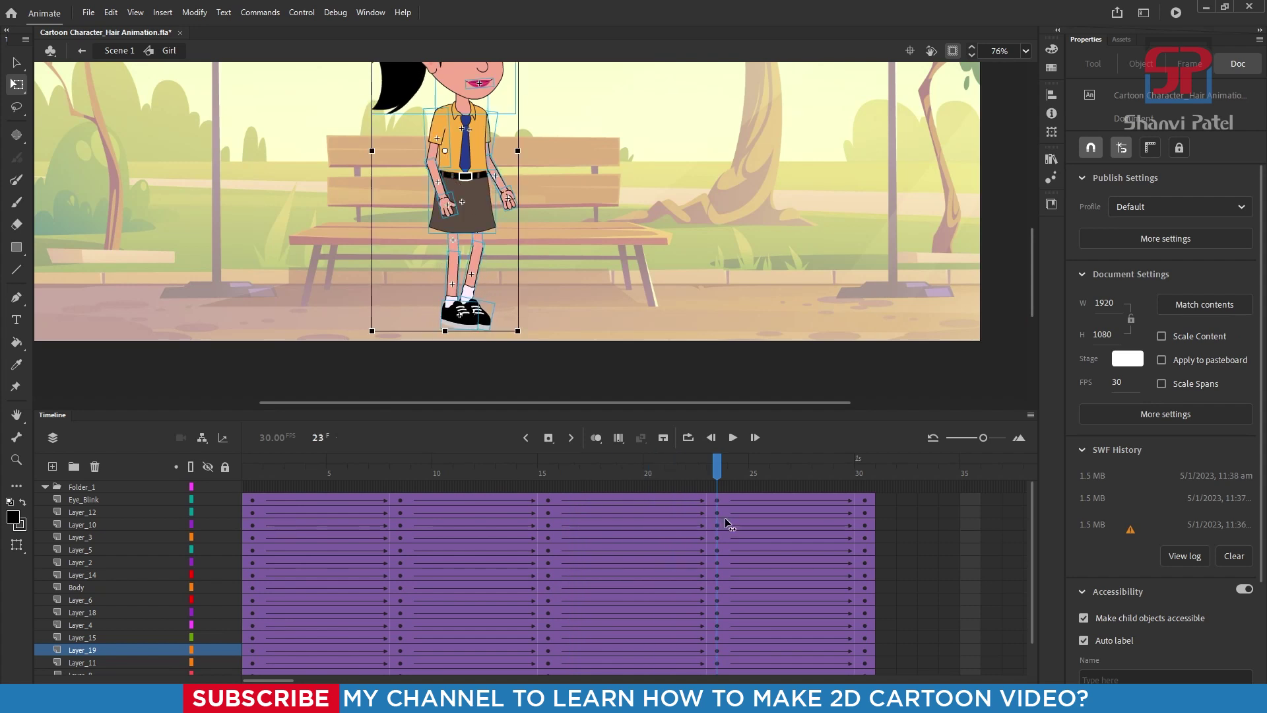
{"action": "scroll", "coordinate": [465, 307], "scroll_direction": "up", "scroll_amount": 4}
{"action": "left_click", "coordinate": [621, 261]}
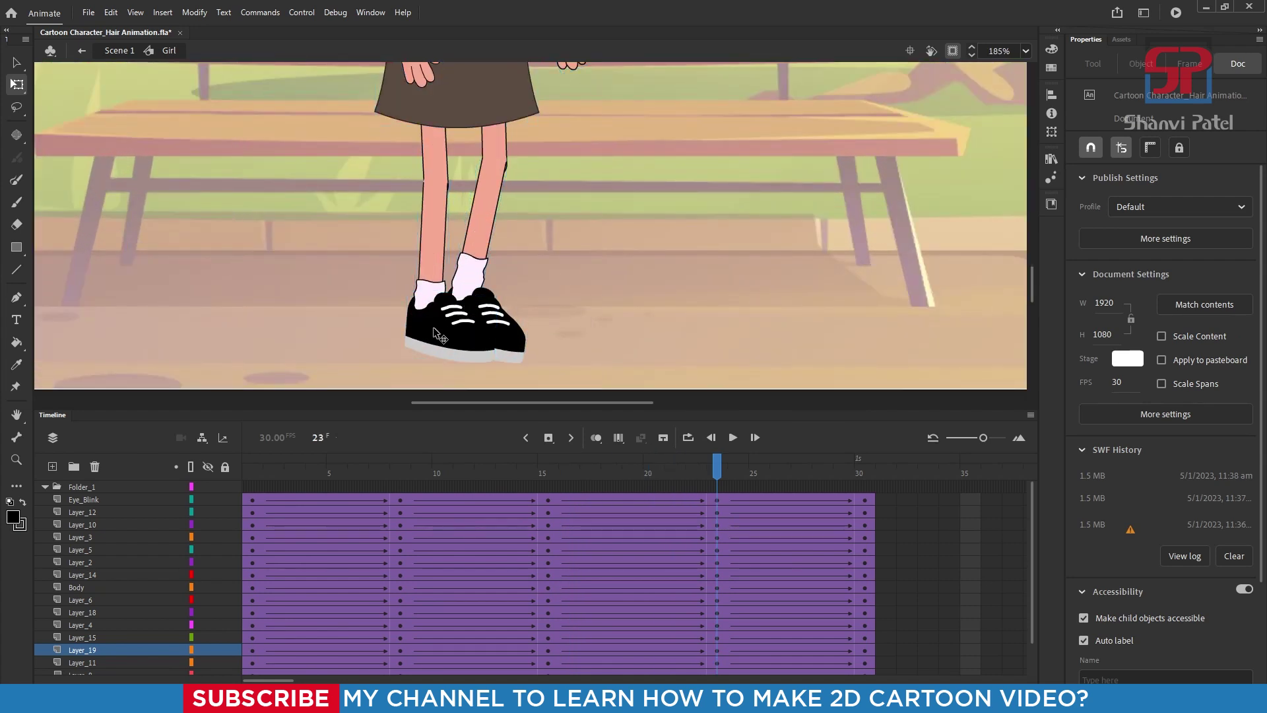
{"action": "left_click", "coordinate": [436, 241]}
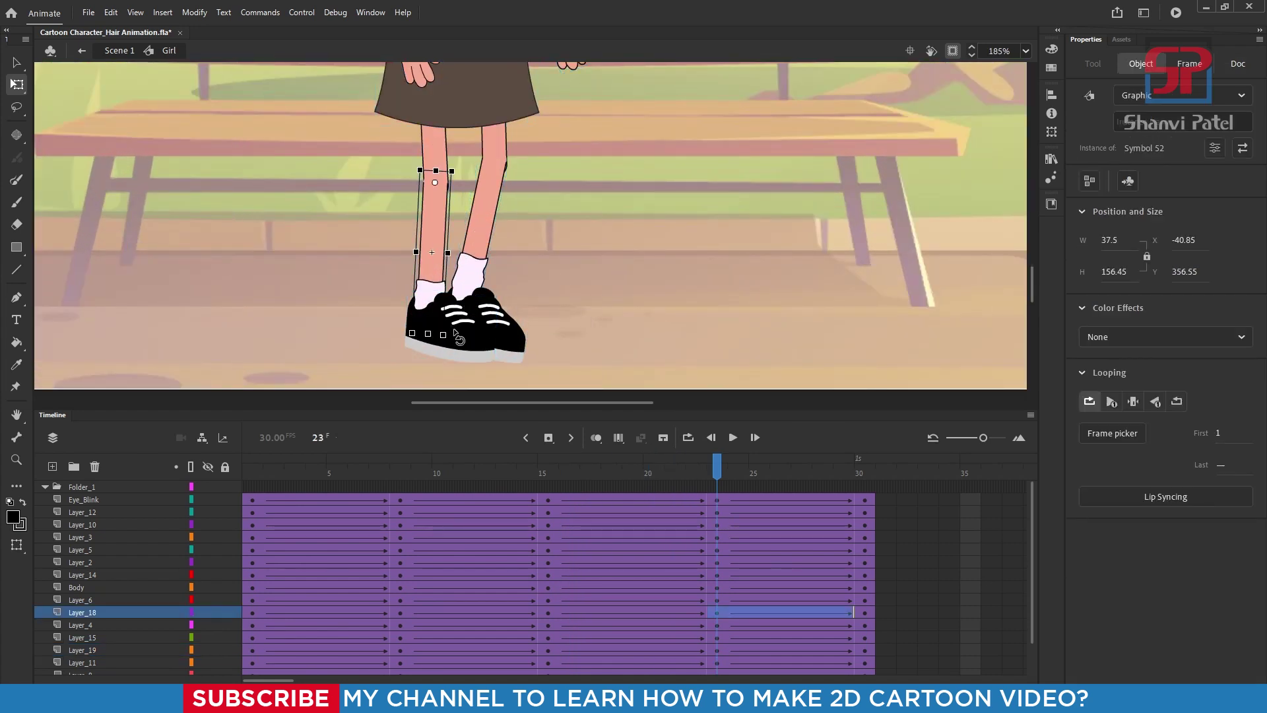
{"action": "left_click", "coordinate": [462, 330]}
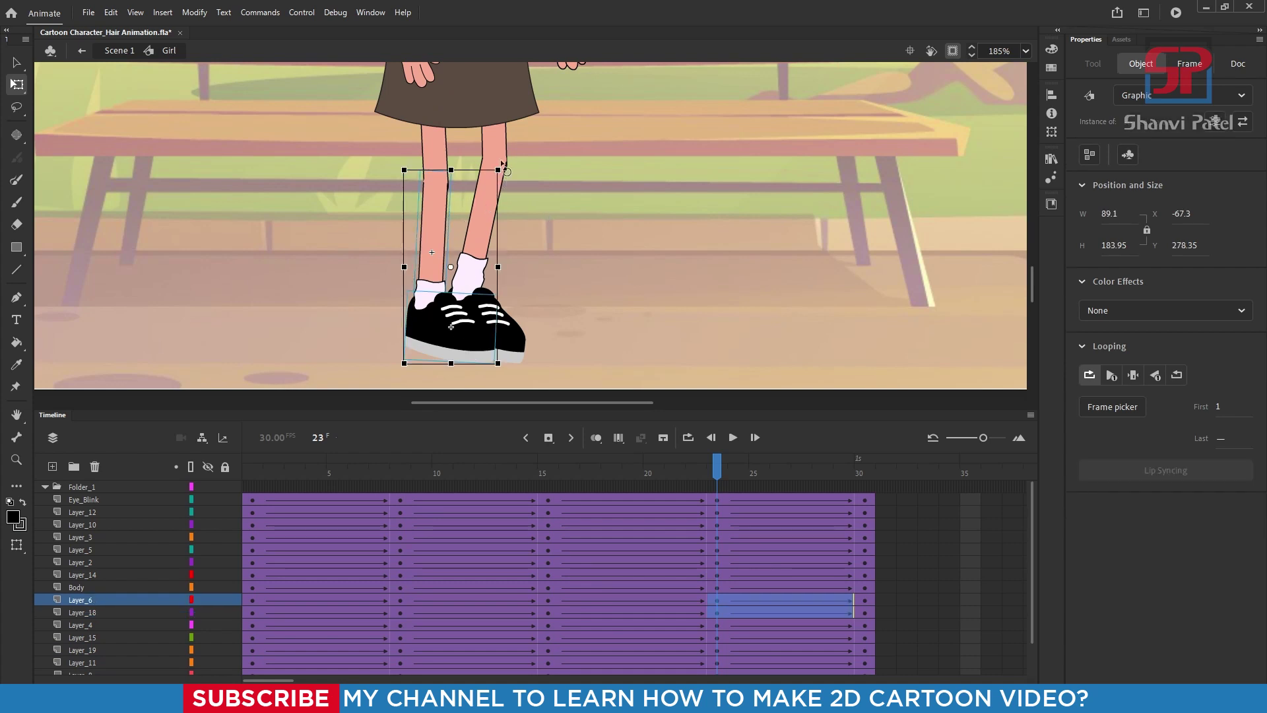
{"action": "left_click", "coordinate": [528, 191]}
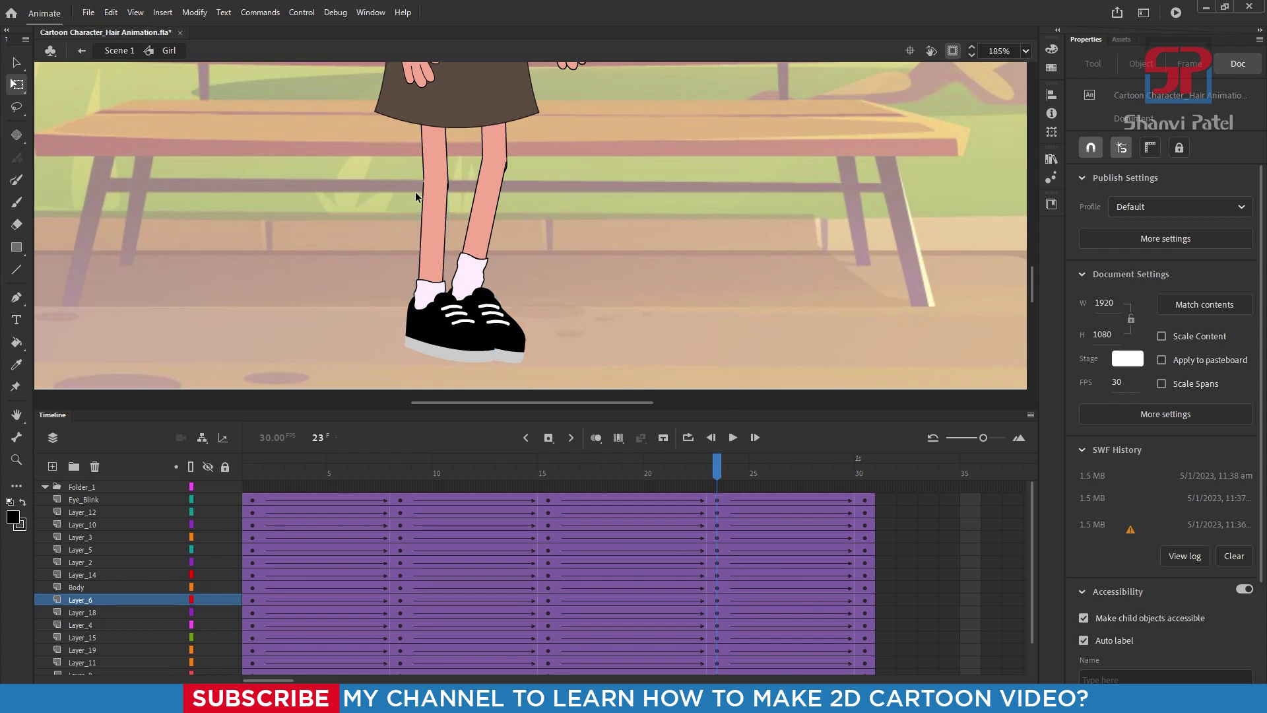
{"action": "left_click", "coordinate": [430, 198]}
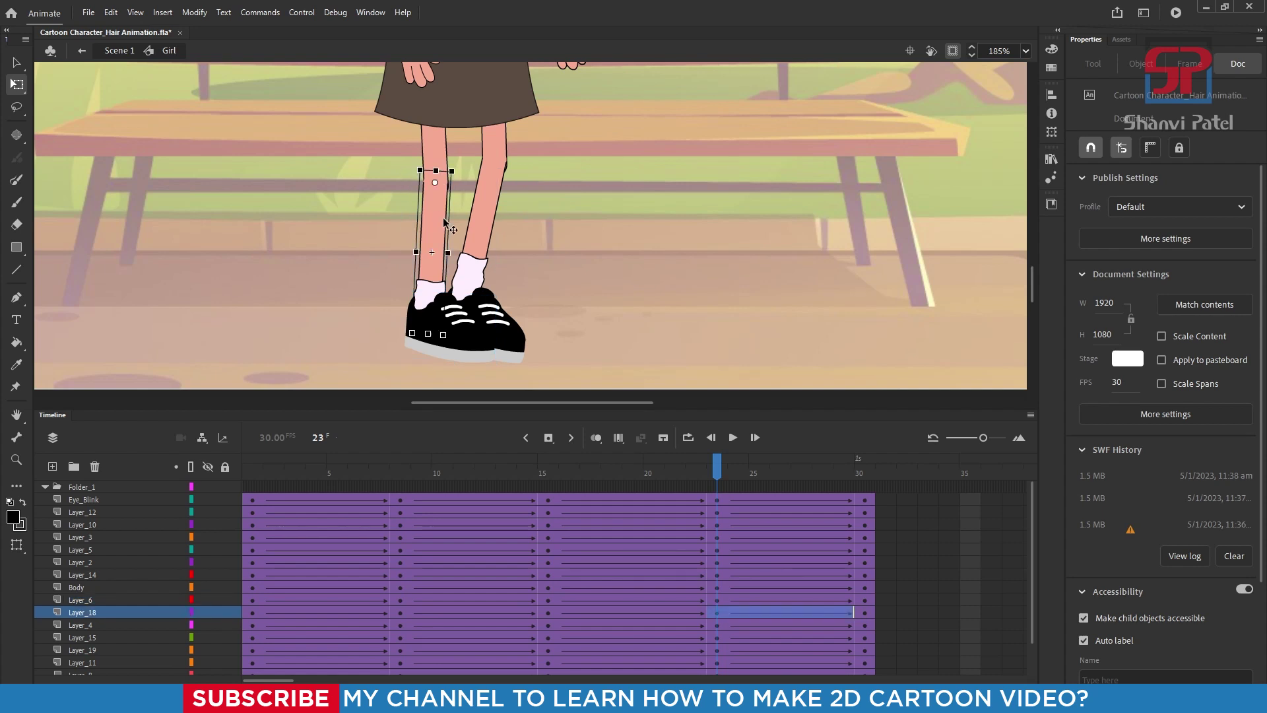
{"action": "left_click", "coordinate": [462, 355]}
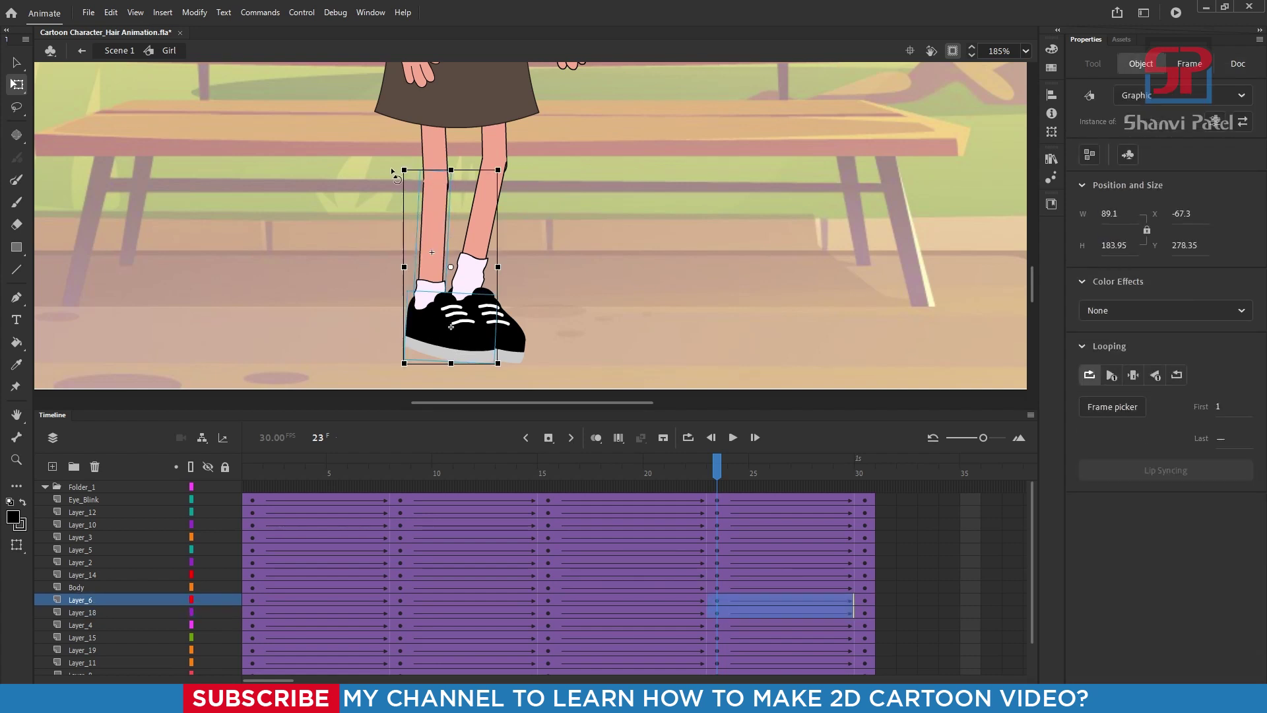
- Tilt the lower leg and shoe upward and nudge them up and left
{"action": "left_click_drag", "start_coordinate": [400, 161], "coordinate": [494, 212]}
{"action": "key", "text": "Up"}
{"action": "key", "text": "Up"}
{"action": "key", "text": "Up"}
{"action": "key", "text": "Up"}
{"action": "key", "text": "Up"}
{"action": "key", "text": "Up"}
{"action": "key", "text": "Up"}
{"action": "key", "text": "Up"}
{"action": "key", "text": "Up"}
{"action": "key", "text": "Up"}
{"action": "key", "text": "Up"}
{"action": "key", "text": "Up"}
{"action": "key", "text": "Up"}
{"action": "key", "text": "Up"}
{"action": "key", "text": "Up"}
{"action": "key", "text": "Up"}
{"action": "key", "text": "Up"}
{"action": "key", "text": "Up"}
{"action": "key", "text": "Up"}
{"action": "key", "text": "Up"}
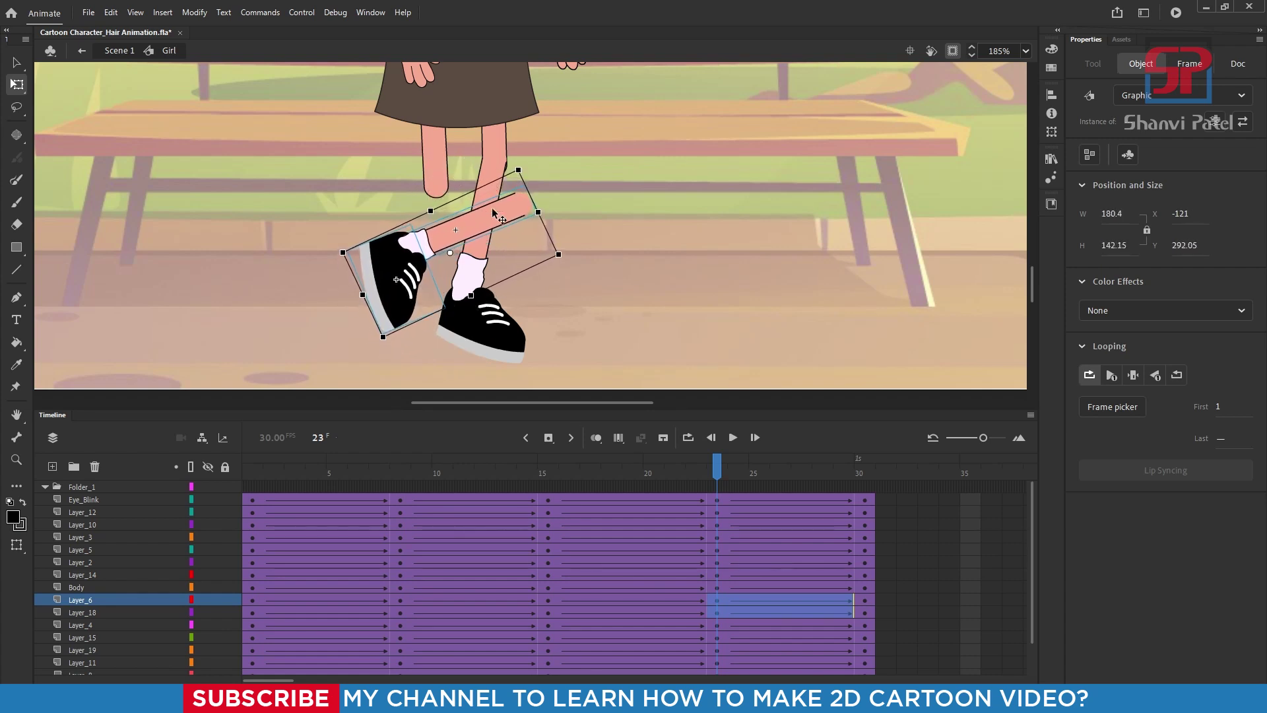
{"action": "key", "text": "Left"}
{"action": "key", "text": "Left"}
{"action": "key", "text": "Left"}
{"action": "key", "text": "Left"}
{"action": "key", "text": "Left"}
{"action": "key", "text": "Left"}
{"action": "key", "text": "Left"}
{"action": "key", "text": "Left"}
{"action": "key", "text": "Left"}
{"action": "key", "text": "Left"}
{"action": "key", "text": "Left"}
{"action": "key", "text": "Left"}
{"action": "key", "text": "Left"}
{"action": "key", "text": "Left"}
{"action": "key", "text": "Left"}
{"action": "key", "text": "Left"}
{"action": "key", "text": "Left"}
{"action": "key", "text": "Left"}
{"action": "key", "text": "Left"}
{"action": "key", "text": "Left"}
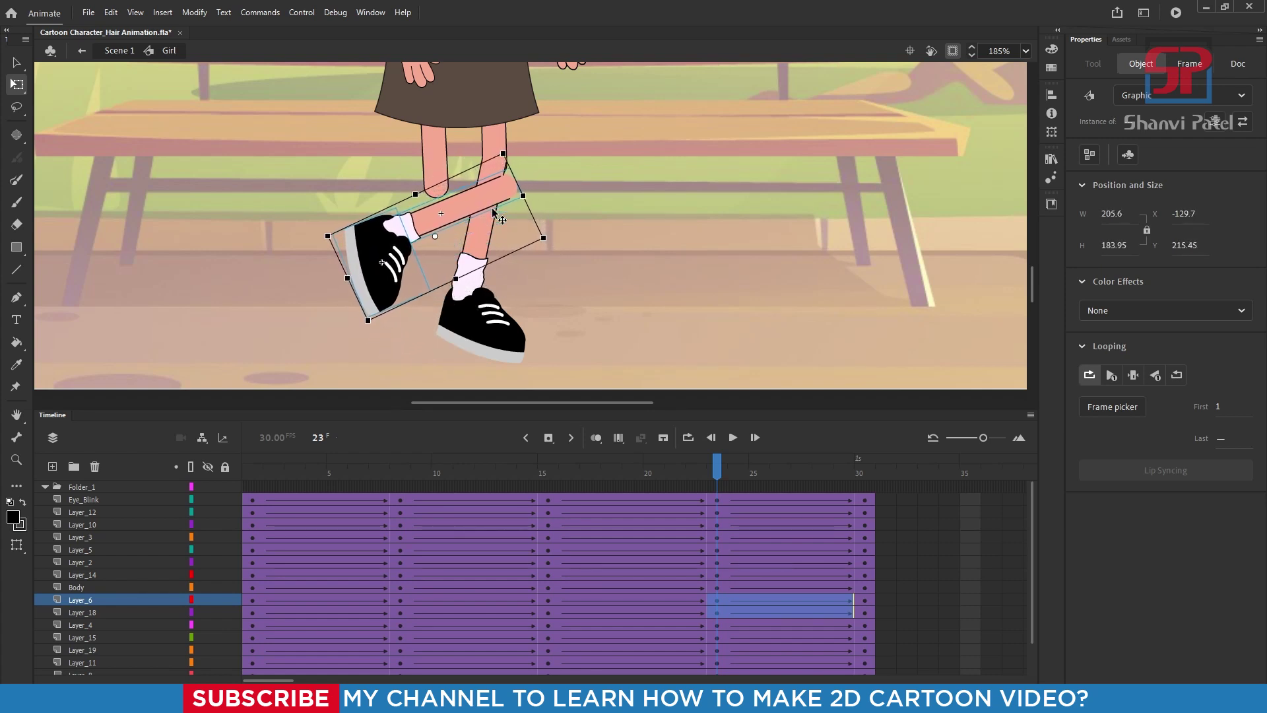
{"action": "key", "text": "Up"}
{"action": "key", "text": "Up"}
{"action": "key", "text": "Up"}
{"action": "key", "text": "Up"}
{"action": "key", "text": "Left"}
{"action": "key", "text": "Left"}
{"action": "key", "text": "Left"}
{"action": "key", "text": "Left"}
{"action": "key", "text": "Left"}
{"action": "key", "text": "Left"}
{"action": "key", "text": "Left"}
{"action": "key", "text": "Left"}
{"action": "key", "text": "Left"}
{"action": "key", "text": "Left"}
{"action": "key", "text": "Left"}
{"action": "key", "text": "Left"}
{"action": "key", "text": "Left"}
{"action": "key", "text": "Left"}
{"action": "key", "text": "Left"}
{"action": "key", "text": "Left"}
{"action": "key", "text": "Left"}
{"action": "key", "text": "Left"}
{"action": "key", "text": "Left"}
{"action": "key", "text": "Left"}
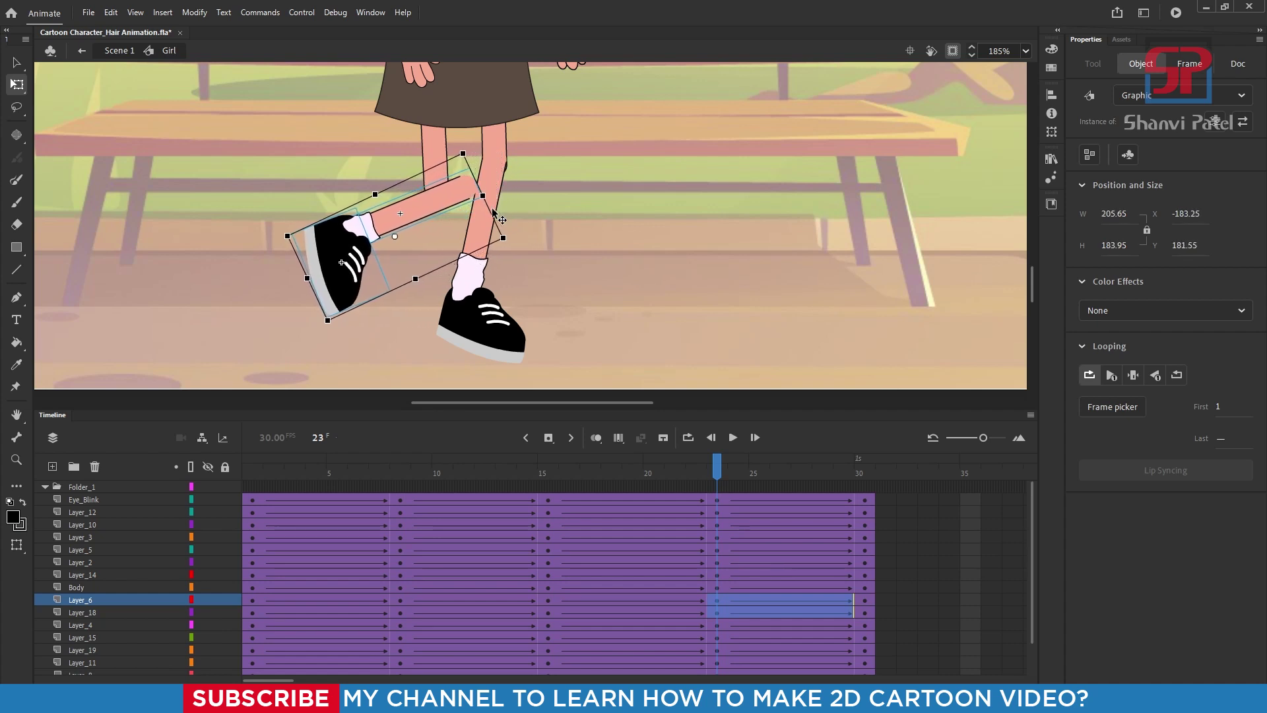
{"action": "key", "text": "Left"}
{"action": "key", "text": "Left"}
{"action": "key", "text": "Left"}
{"action": "key", "text": "Left"}
{"action": "key", "text": "Left"}
{"action": "key", "text": "Left"}
{"action": "key", "text": "Left"}
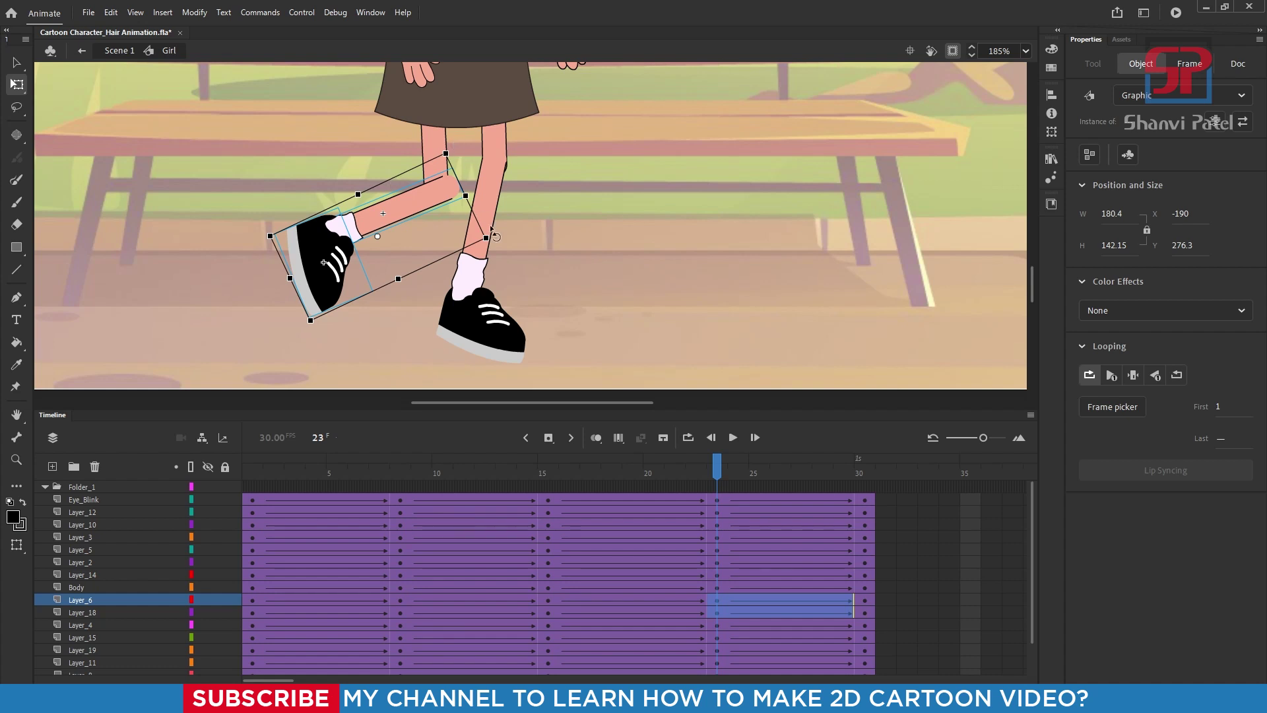
- Refine the raised leg's rotation, then nudge it up, left and slightly down
{"action": "left_click_drag", "start_coordinate": [494, 237], "coordinate": [487, 258]}
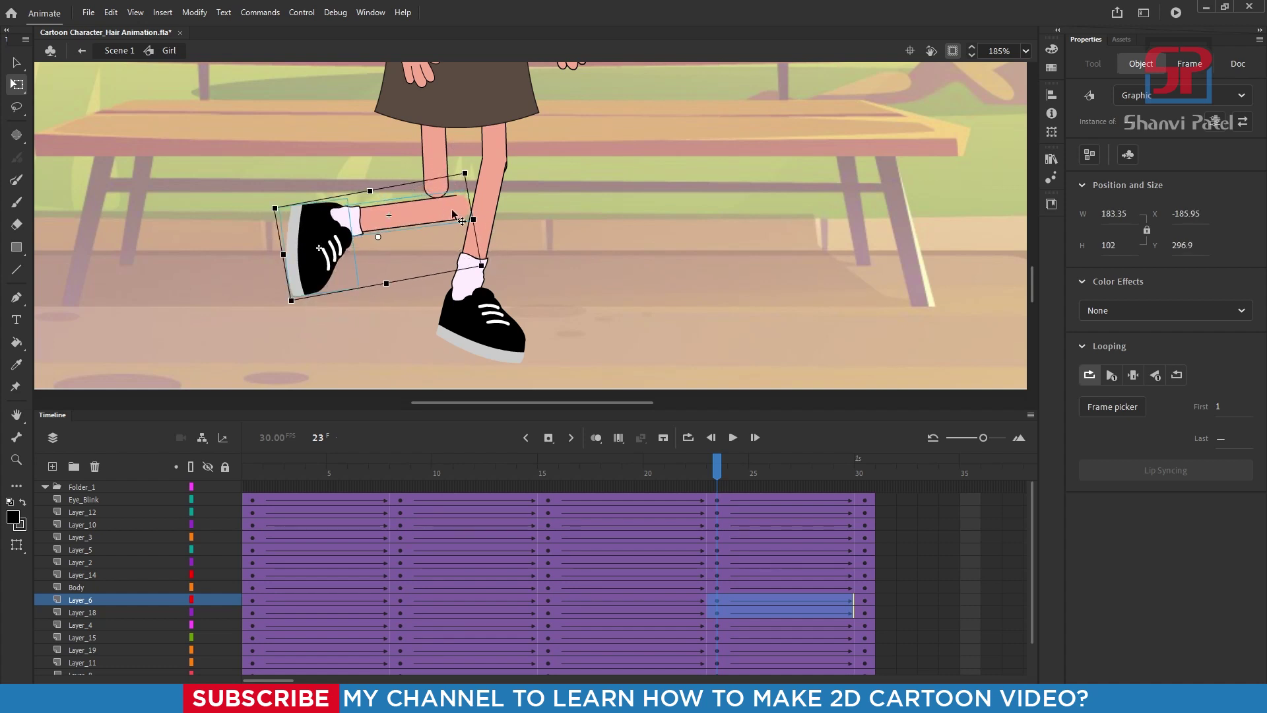
{"action": "key", "text": "Up"}
{"action": "key", "text": "Up"}
{"action": "key", "text": "Up"}
{"action": "key", "text": "Up"}
{"action": "key", "text": "Up"}
{"action": "key", "text": "Up"}
{"action": "key", "text": "Up"}
{"action": "key", "text": "Up"}
{"action": "key", "text": "Up"}
{"action": "key", "text": "Up"}
{"action": "key", "text": "Up"}
{"action": "key", "text": "Up"}
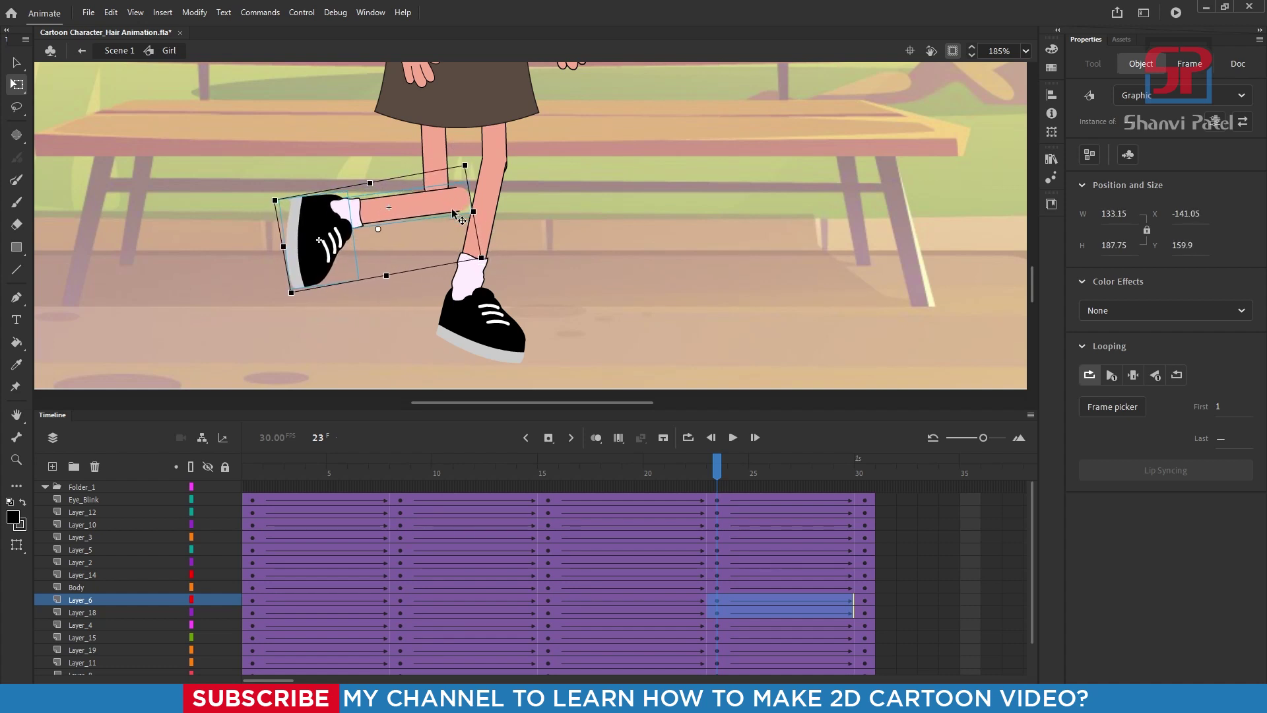
{"action": "key", "text": "Left"}
{"action": "key", "text": "Left"}
{"action": "key", "text": "Left"}
{"action": "key", "text": "Left"}
{"action": "key", "text": "Left"}
{"action": "key", "text": "Left"}
{"action": "key", "text": "Left"}
{"action": "key", "text": "Left"}
{"action": "key", "text": "Left"}
{"action": "key", "text": "Left"}
{"action": "key", "text": "Left"}
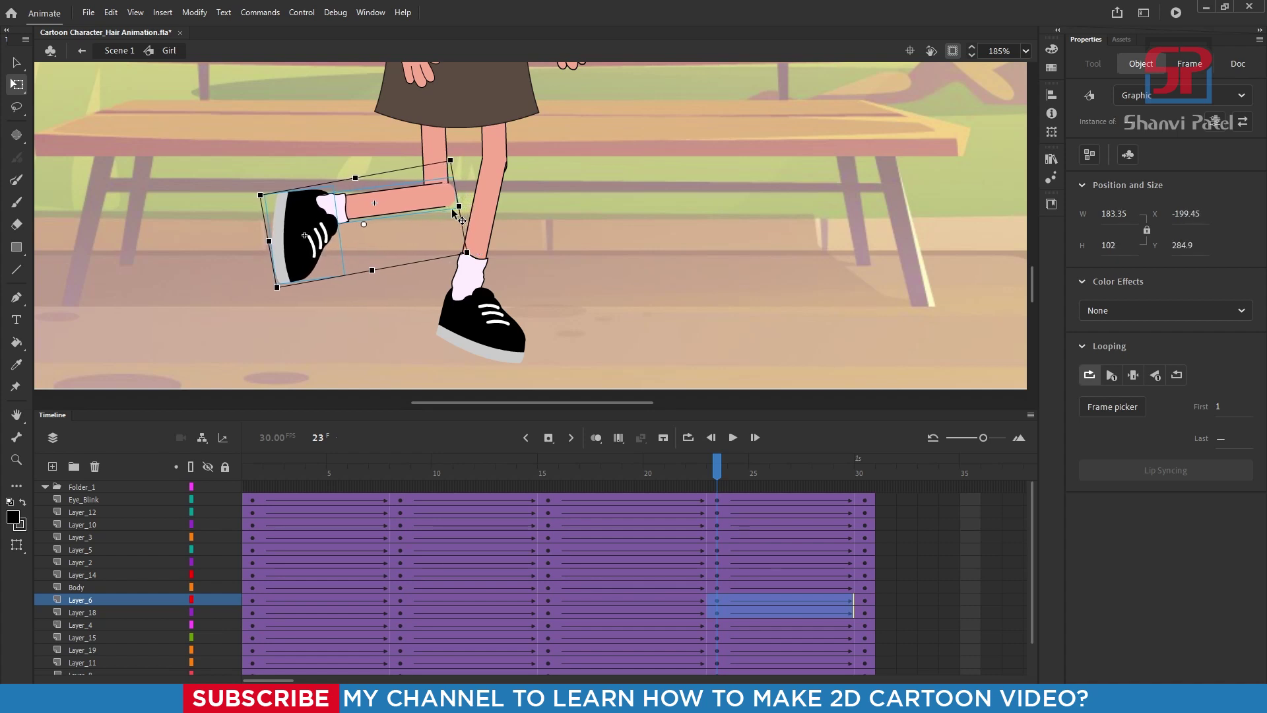
{"action": "left_click_drag", "start_coordinate": [271, 295], "coordinate": [277, 303]}
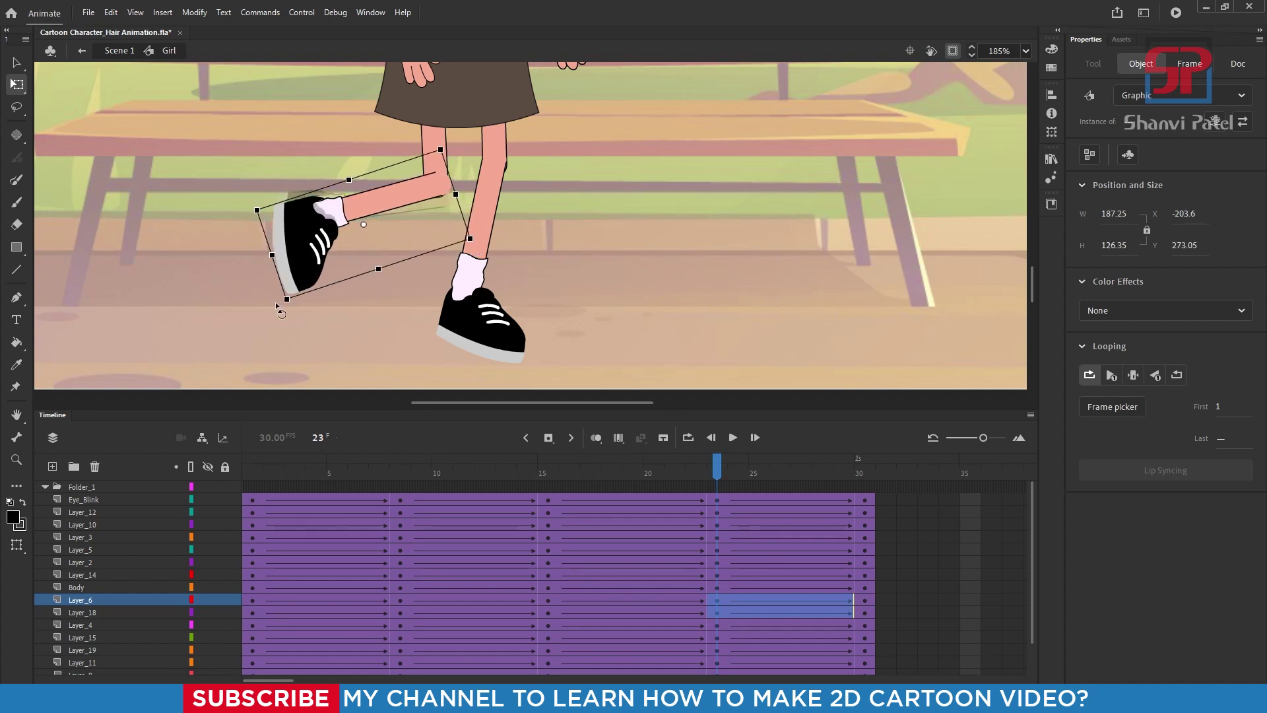
{"action": "key", "text": "Down"}
{"action": "key", "text": "Down"}
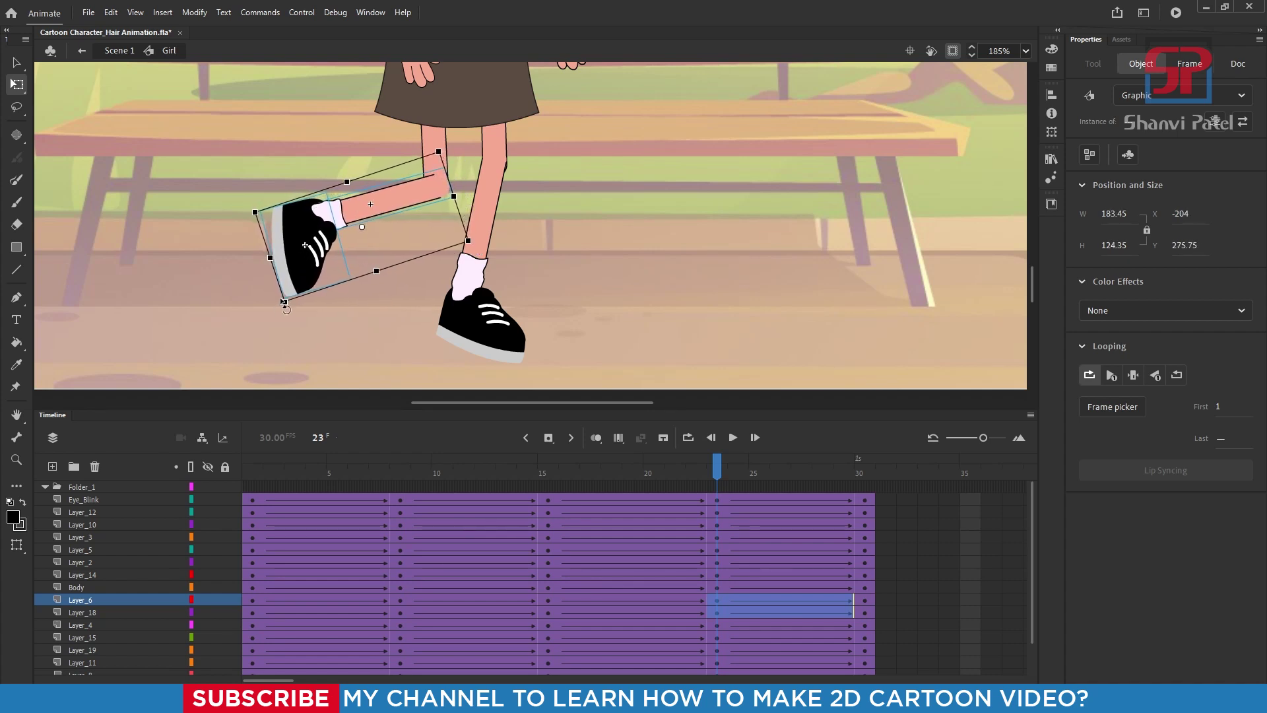
{"action": "scroll", "coordinate": [344, 304], "scroll_direction": "down", "scroll_amount": 3}
{"action": "scroll", "coordinate": [397, 303], "scroll_direction": "up", "scroll_amount": 2}
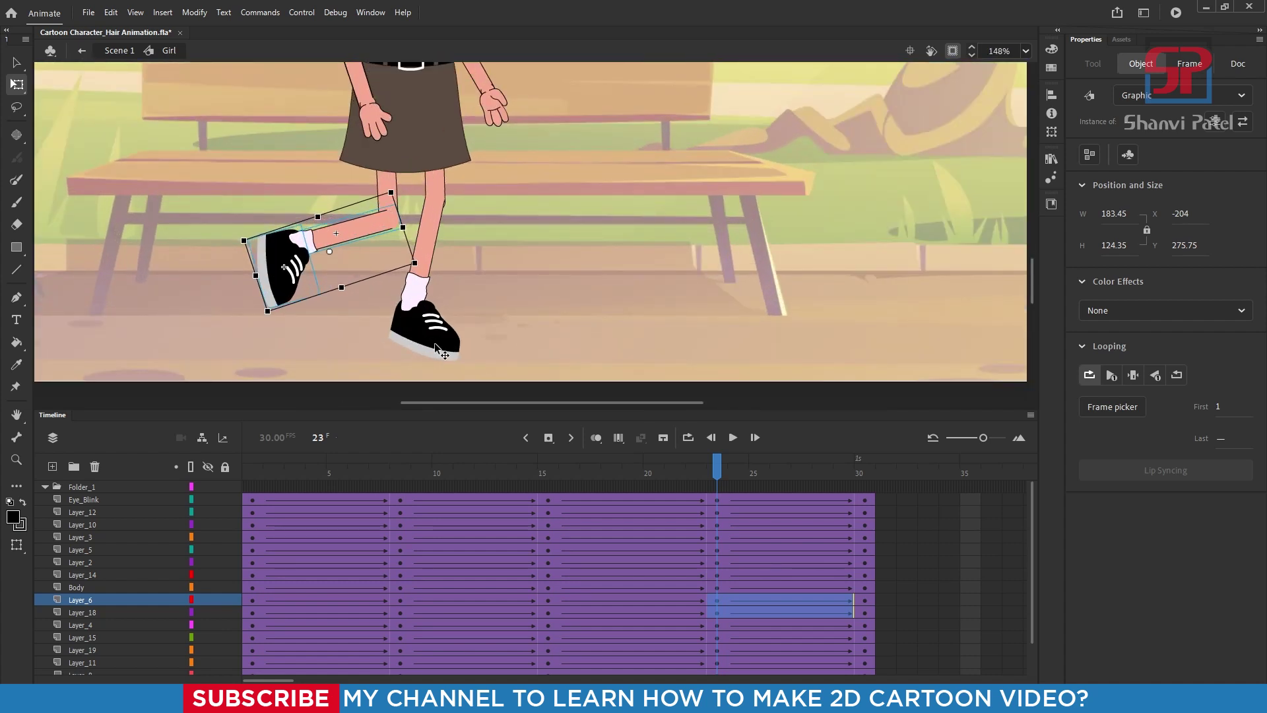
- At frame 23, rotate the standing lower leg and shoe into a slant and shift them right
{"action": "scroll", "coordinate": [435, 344], "scroll_direction": "up", "scroll_amount": 3}
{"action": "left_click", "coordinate": [434, 206]}
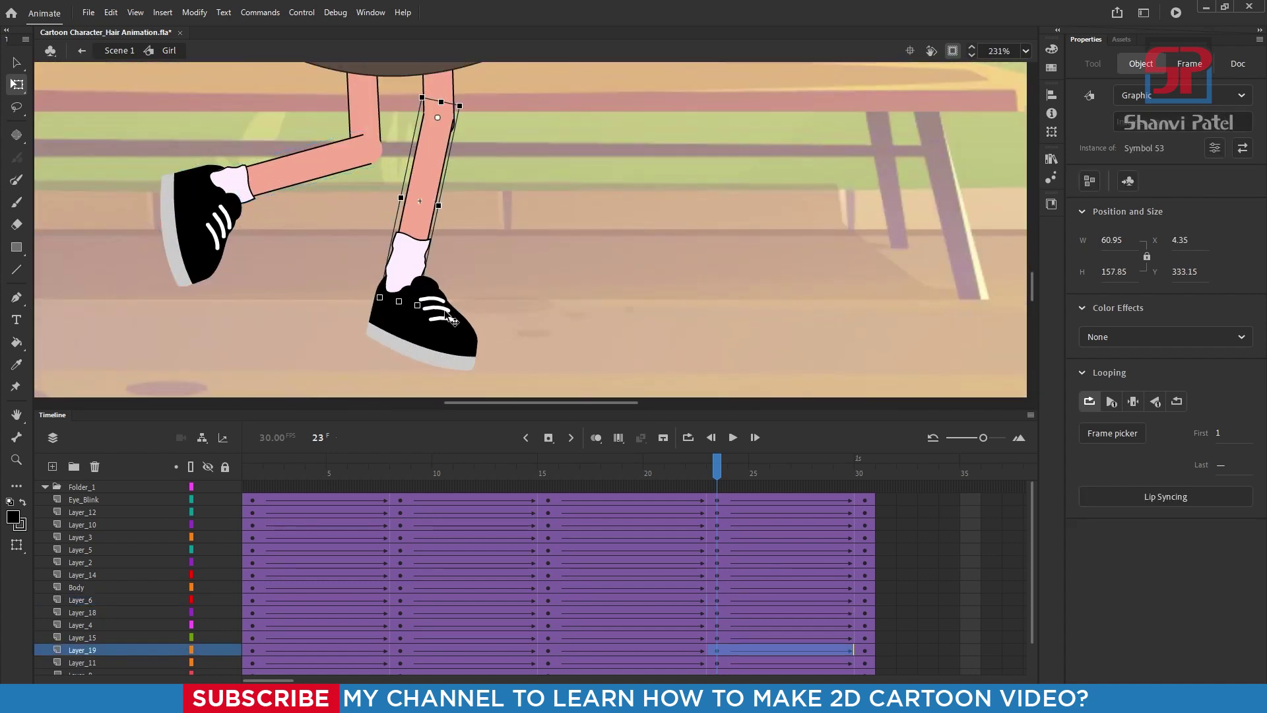
{"action": "left_click", "coordinate": [464, 345]}
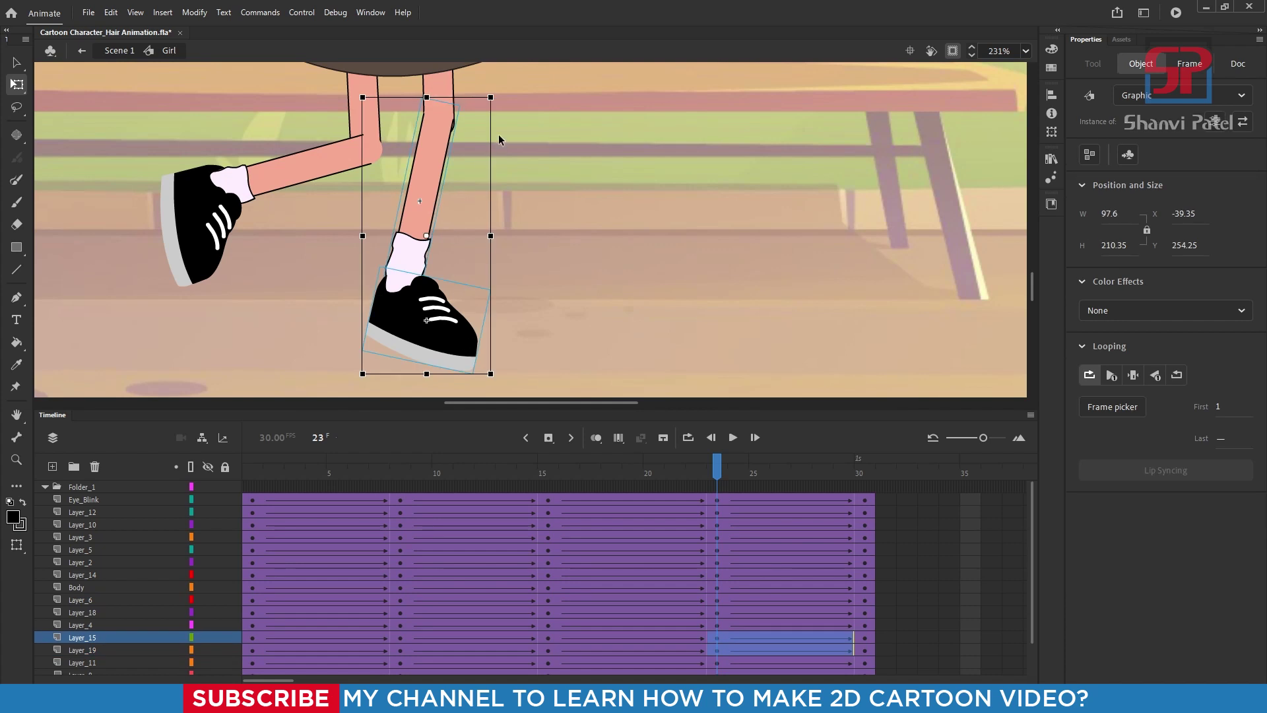
{"action": "left_click_drag", "start_coordinate": [495, 98], "coordinate": [472, 92]}
{"action": "key", "text": "Right"}
{"action": "key", "text": "Right"}
{"action": "key", "text": "Right"}
{"action": "key", "text": "Right"}
{"action": "key", "text": "Right"}
{"action": "key", "text": "Right"}
{"action": "key", "text": "Right"}
{"action": "key", "text": "Right"}
{"action": "key", "text": "Right"}
{"action": "key", "text": "Right"}
{"action": "key", "text": "Right"}
{"action": "key", "text": "Right"}
{"action": "key", "text": "Right"}
{"action": "key", "text": "Right"}
{"action": "key", "text": "Right"}
{"action": "key", "text": "Right"}
{"action": "key", "text": "Right"}
{"action": "key", "text": "Right"}
{"action": "key", "text": "Right"}
{"action": "key", "text": "Right"}
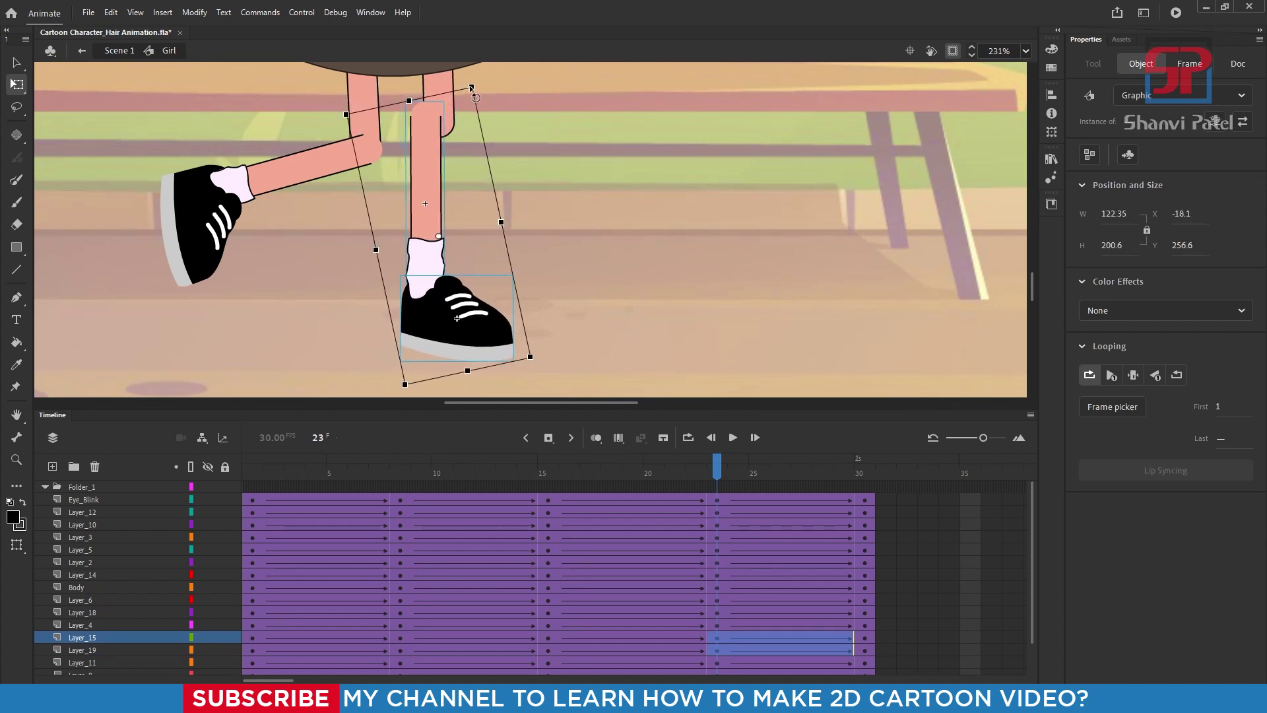
{"action": "key", "text": "Down"}
{"action": "key", "text": "Down"}
{"action": "key", "text": "Down"}
{"action": "left_click_drag", "start_coordinate": [466, 321], "coordinate": [469, 322]}
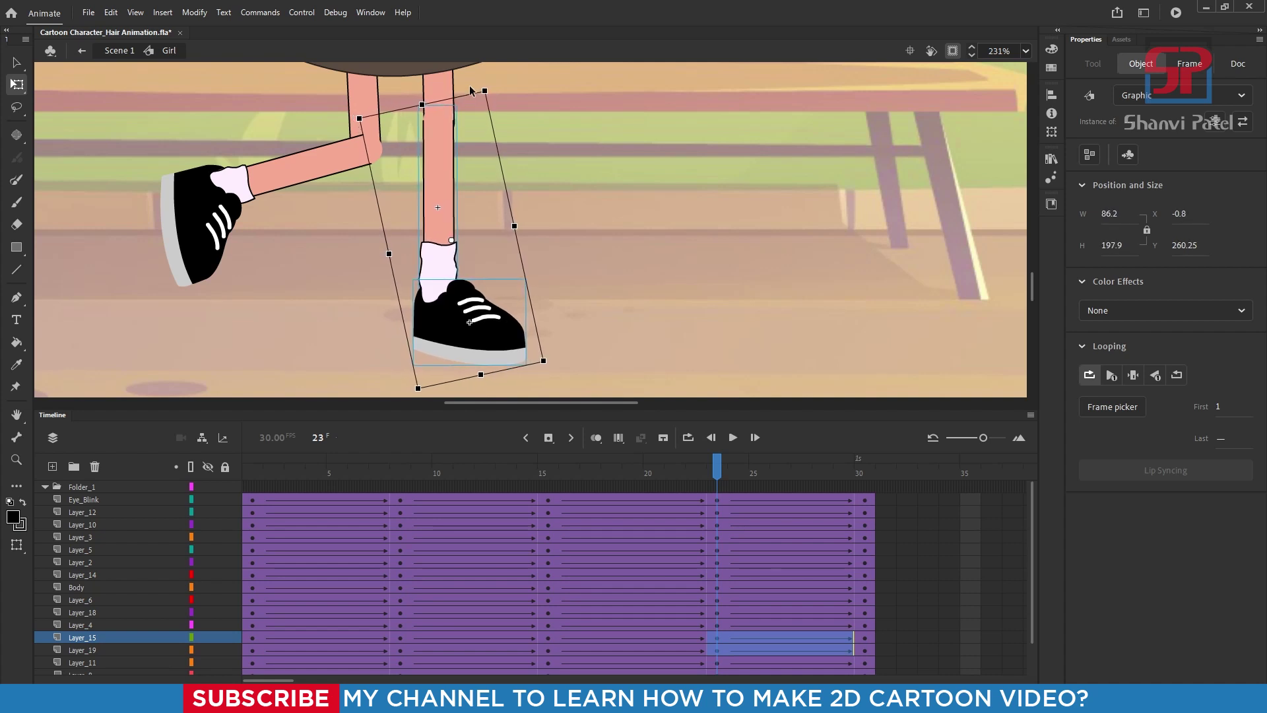
{"action": "scroll", "coordinate": [479, 165], "scroll_direction": "down", "scroll_amount": 4}
{"action": "scroll", "coordinate": [407, 151], "scroll_direction": "up", "scroll_amount": 3}
- At frame 8, lower the crossed-over shoe and diagonal lower leg slightly
{"action": "left_click", "coordinate": [323, 210]}
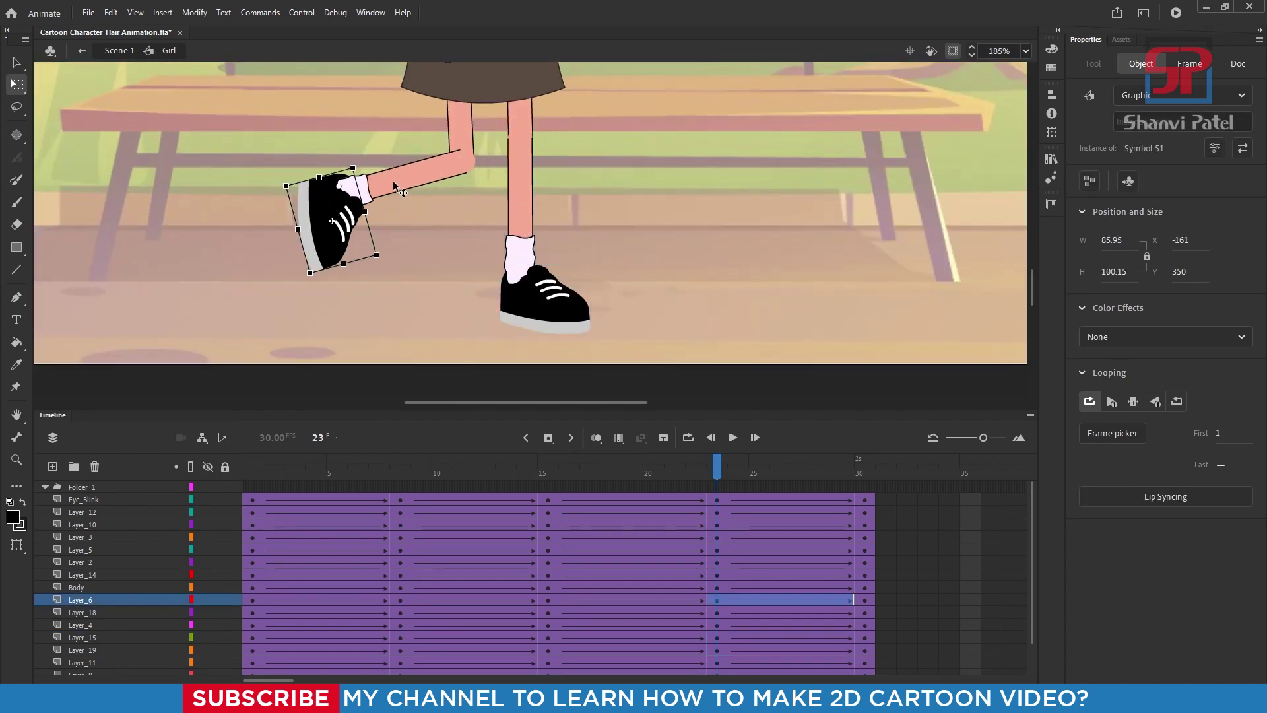
{"action": "left_click", "coordinate": [395, 186]}
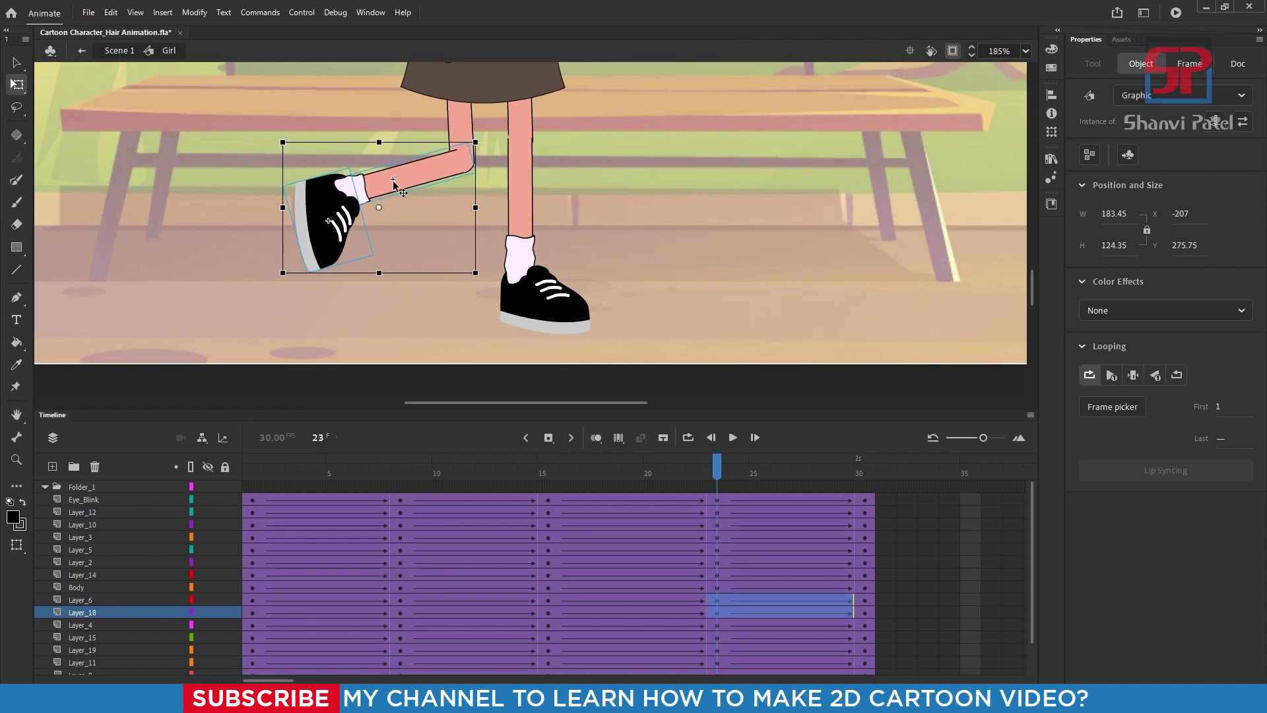
{"action": "left_click_drag", "start_coordinate": [417, 474], "coordinate": [402, 474]}
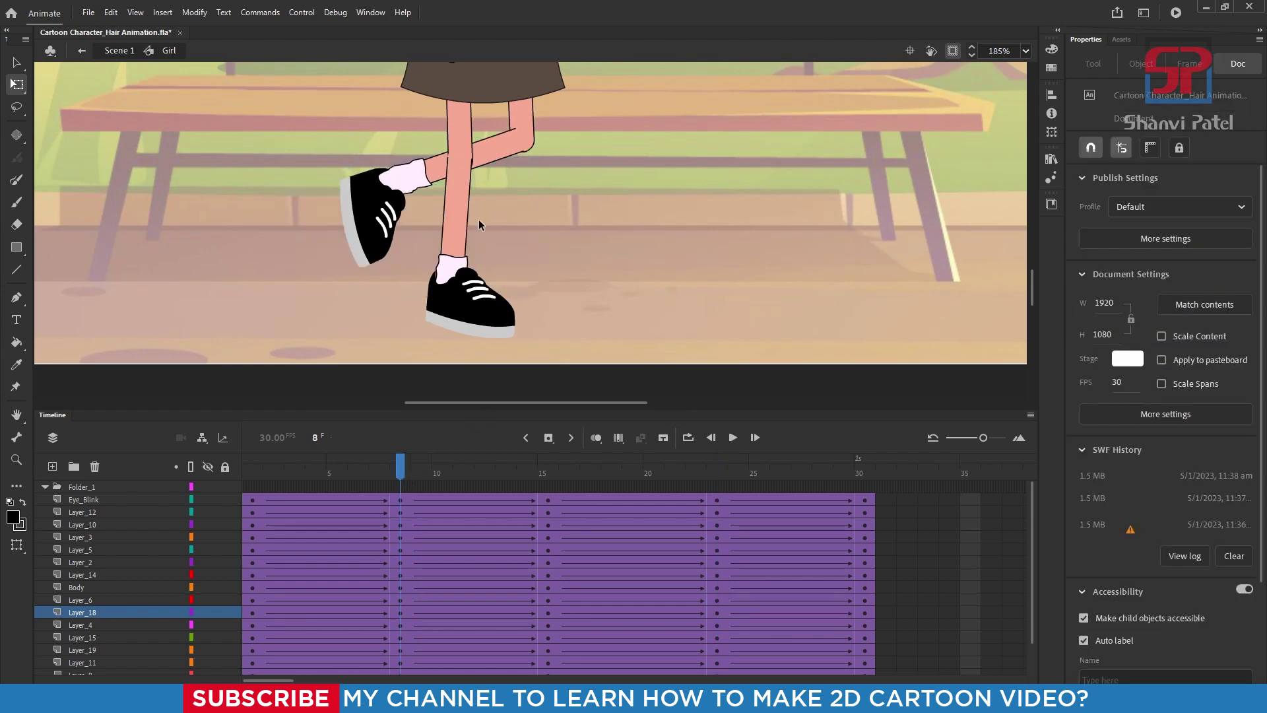
{"action": "left_click", "coordinate": [373, 221]}
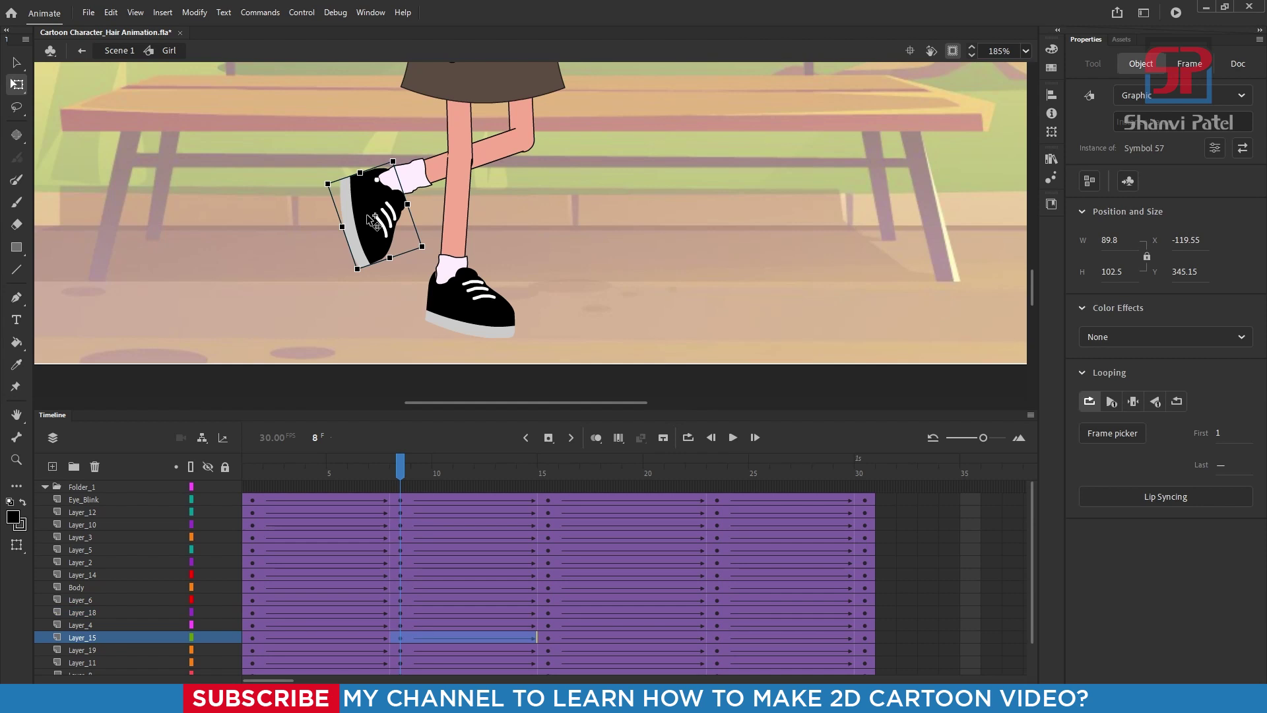
{"action": "left_click", "coordinate": [489, 152], "text": "shift"}
{"action": "key", "text": "Down"}
{"action": "key", "text": "Down"}
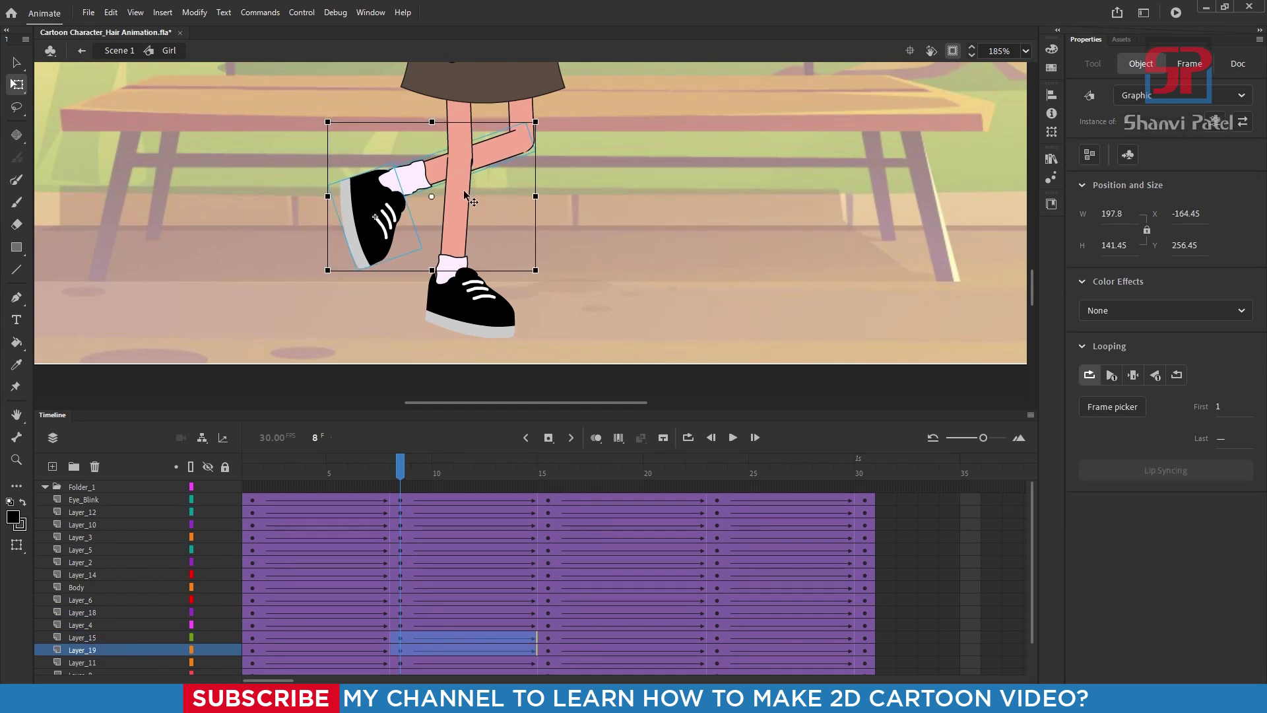
{"action": "scroll", "coordinate": [436, 289], "scroll_direction": "down", "scroll_amount": 4}
{"action": "scroll", "coordinate": [456, 292], "scroll_direction": "down", "scroll_amount": 1}
{"action": "scroll", "coordinate": [466, 321], "scroll_direction": "up", "scroll_amount": 2}
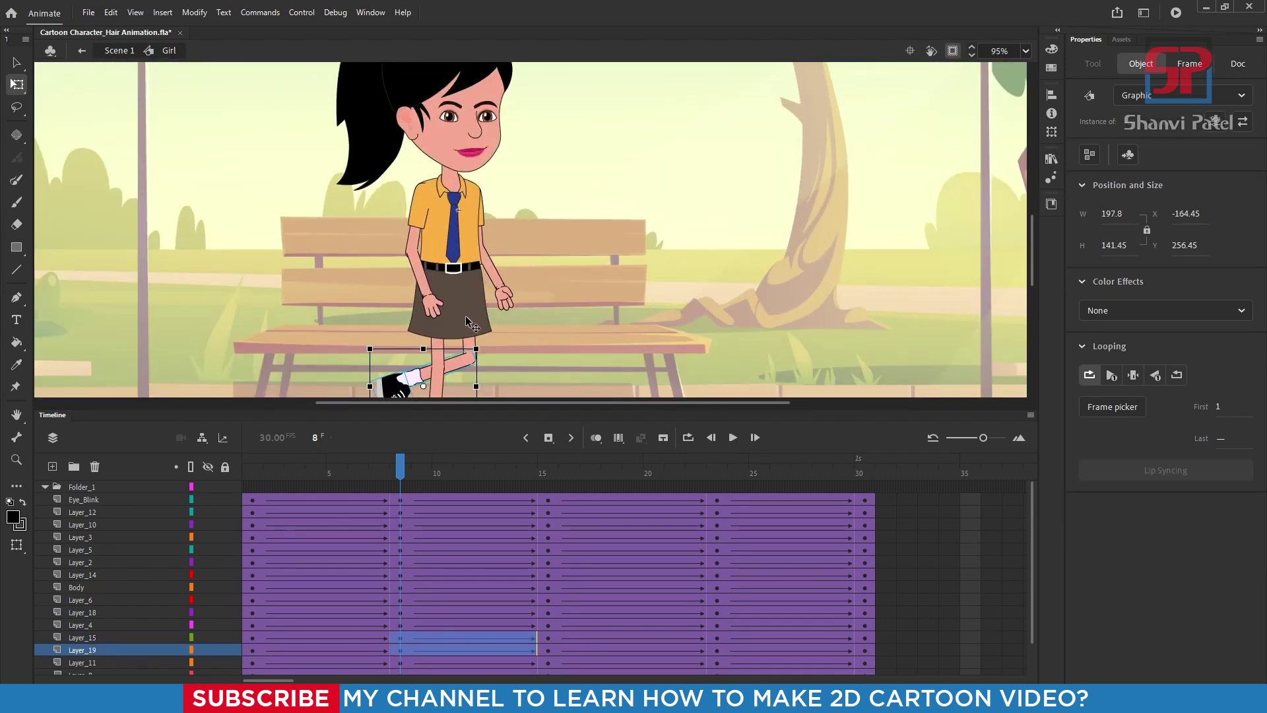
- Scrub the 30-frame cycle, checking frames 1, 4 and 8, then deselect the leg
{"action": "left_click_drag", "start_coordinate": [425, 474], "coordinate": [176, 464]}
{"action": "scroll", "coordinate": [423, 258], "scroll_direction": "down", "scroll_amount": 4}
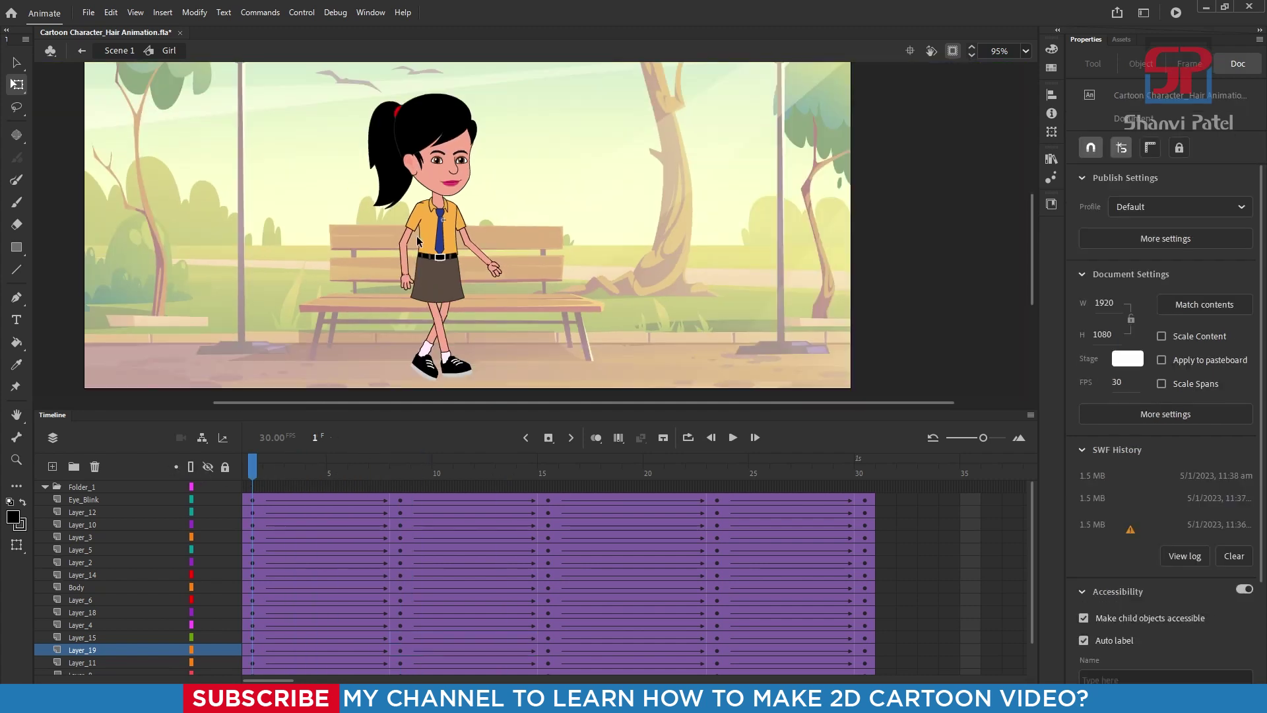
{"action": "left_click", "coordinate": [311, 478]}
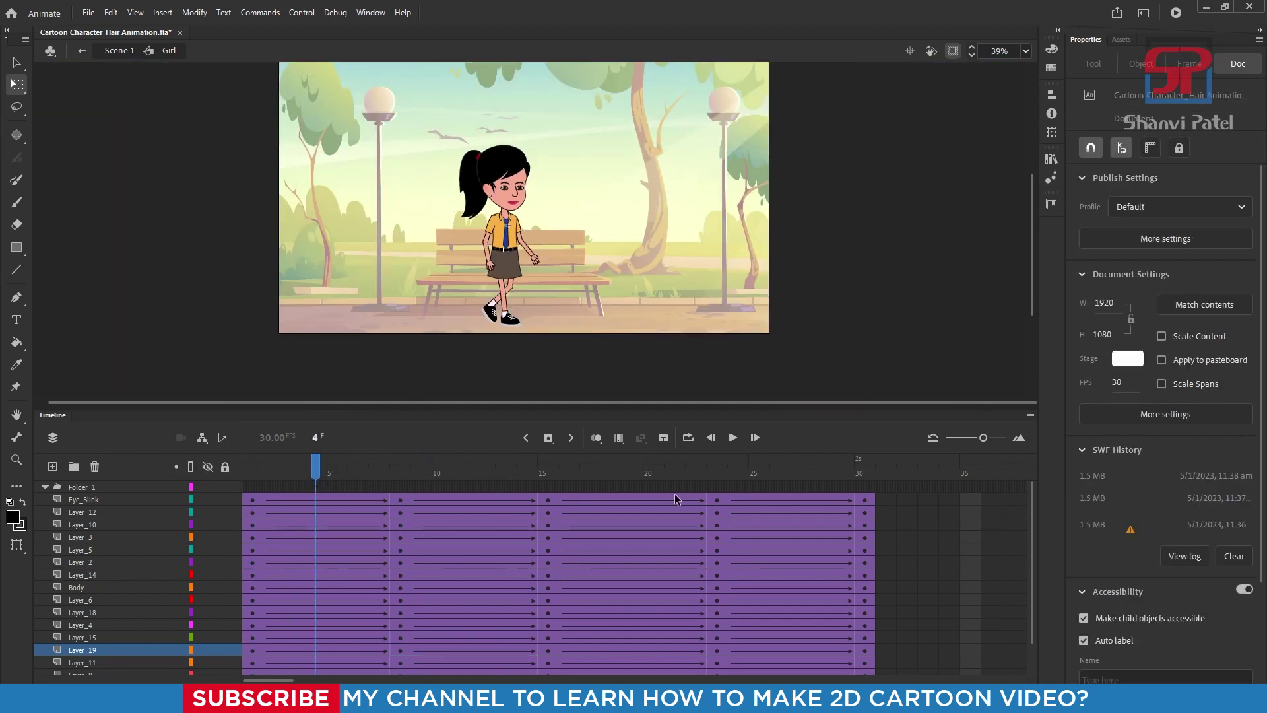
{"action": "left_click_drag", "start_coordinate": [700, 470], "coordinate": [872, 503]}
{"action": "scroll", "coordinate": [551, 217], "scroll_direction": "down", "scroll_amount": 2}
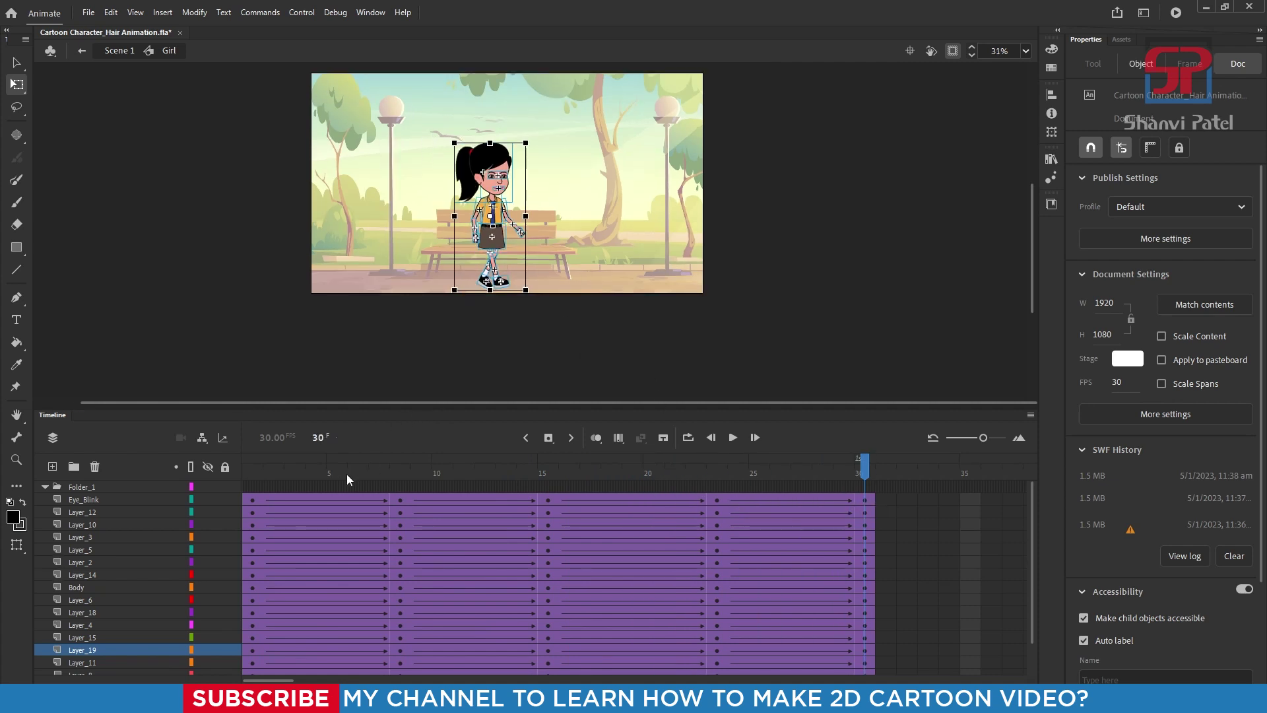
{"action": "left_click", "coordinate": [252, 473]}
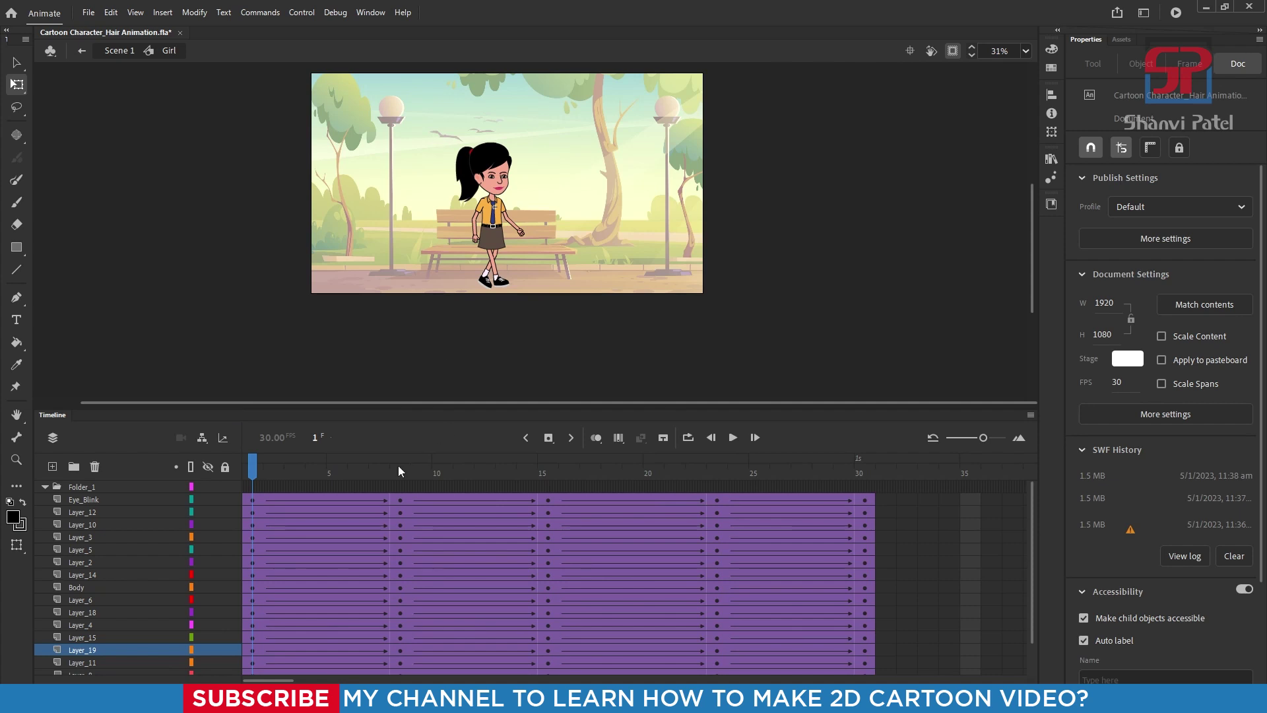
{"action": "left_click_drag", "start_coordinate": [398, 469], "coordinate": [252, 476]}
{"action": "left_click_drag", "start_coordinate": [422, 114], "coordinate": [598, 347]}
- Lower the whole girl slightly at frames 1 and 15
{"action": "left_click", "coordinate": [262, 471]}
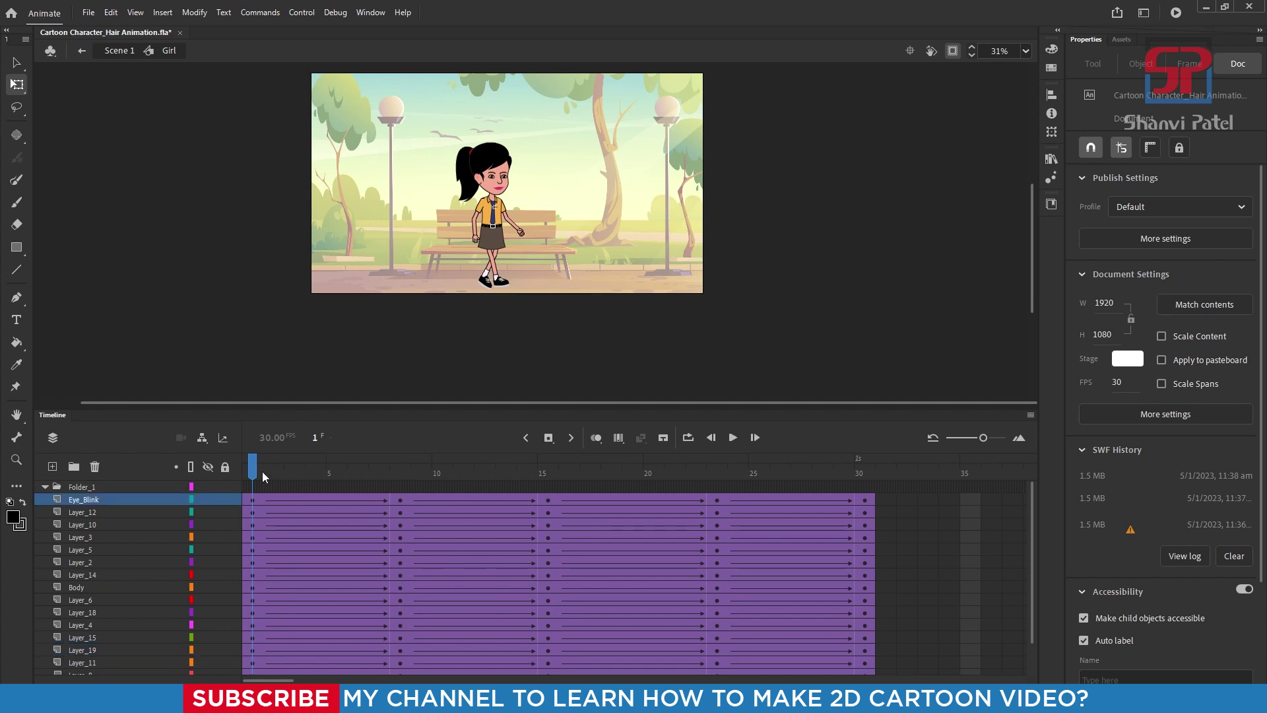
{"action": "left_click_drag", "start_coordinate": [431, 122], "coordinate": [563, 320]}
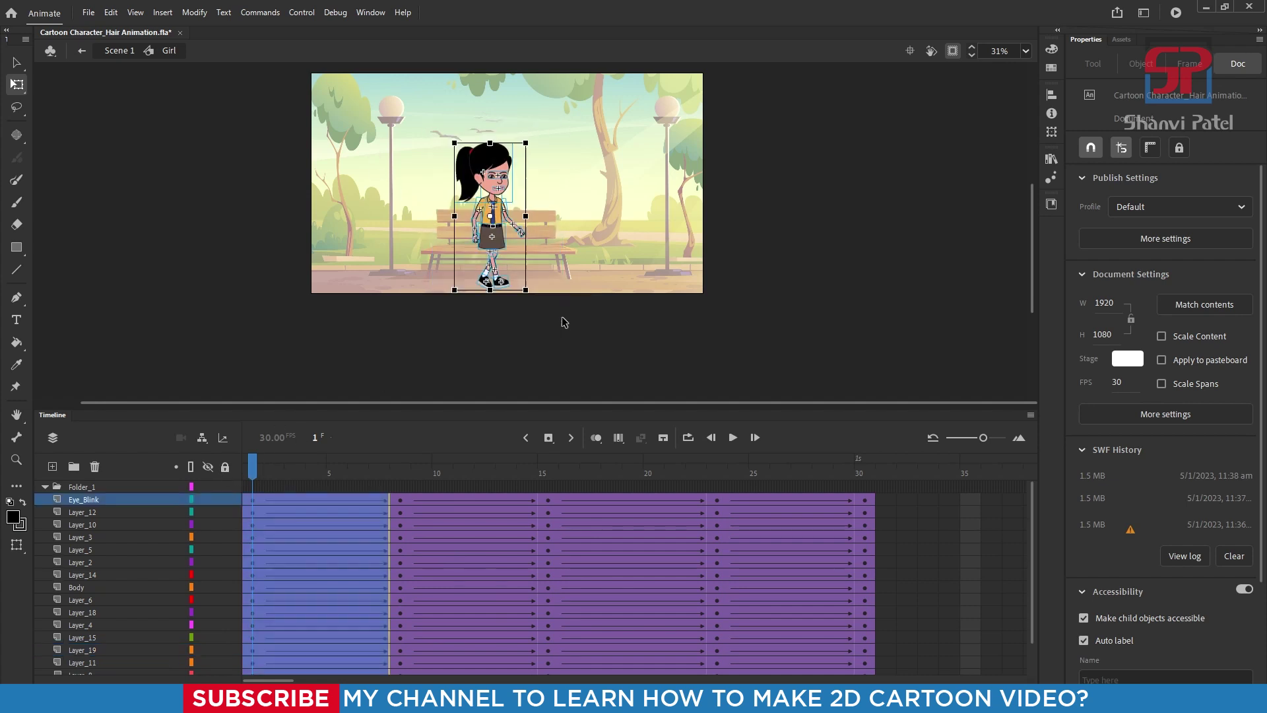
{"action": "key", "text": "Down"}
{"action": "key", "text": "Down"}
{"action": "key", "text": "Down"}
{"action": "key", "text": "Down"}
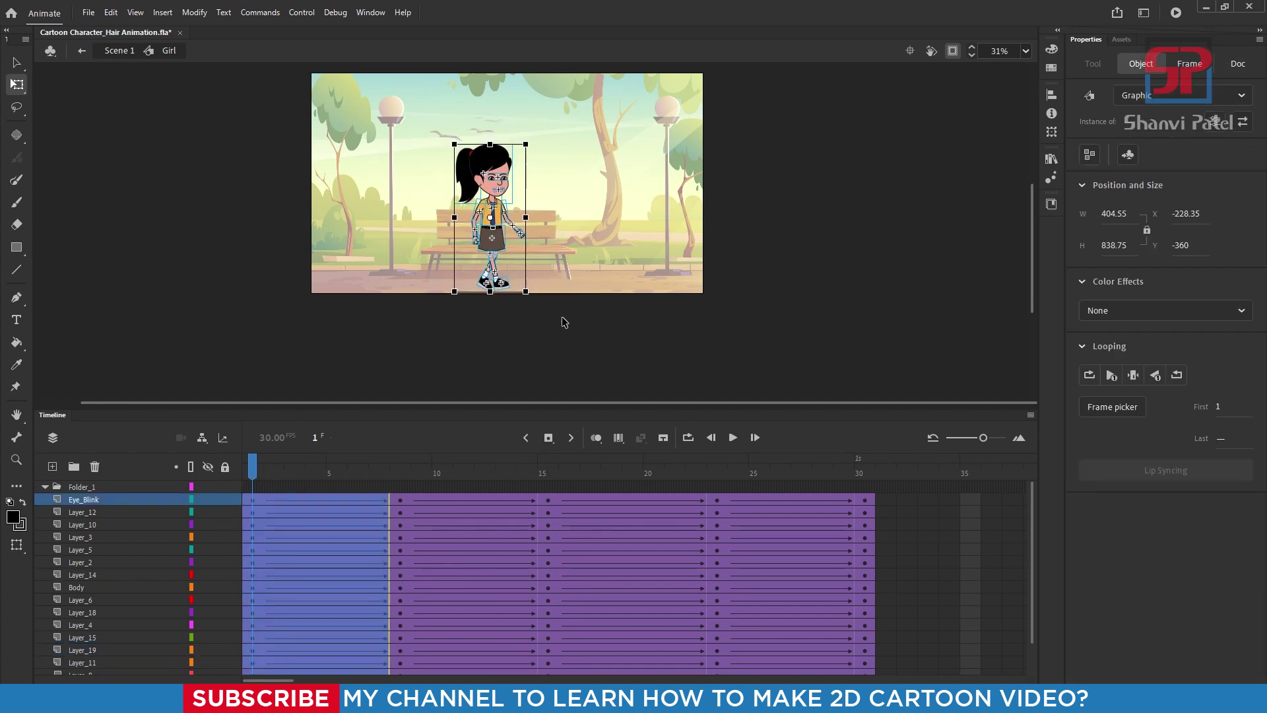
{"action": "left_click", "coordinate": [544, 470]}
{"action": "left_click_drag", "start_coordinate": [408, 134], "coordinate": [614, 326]}
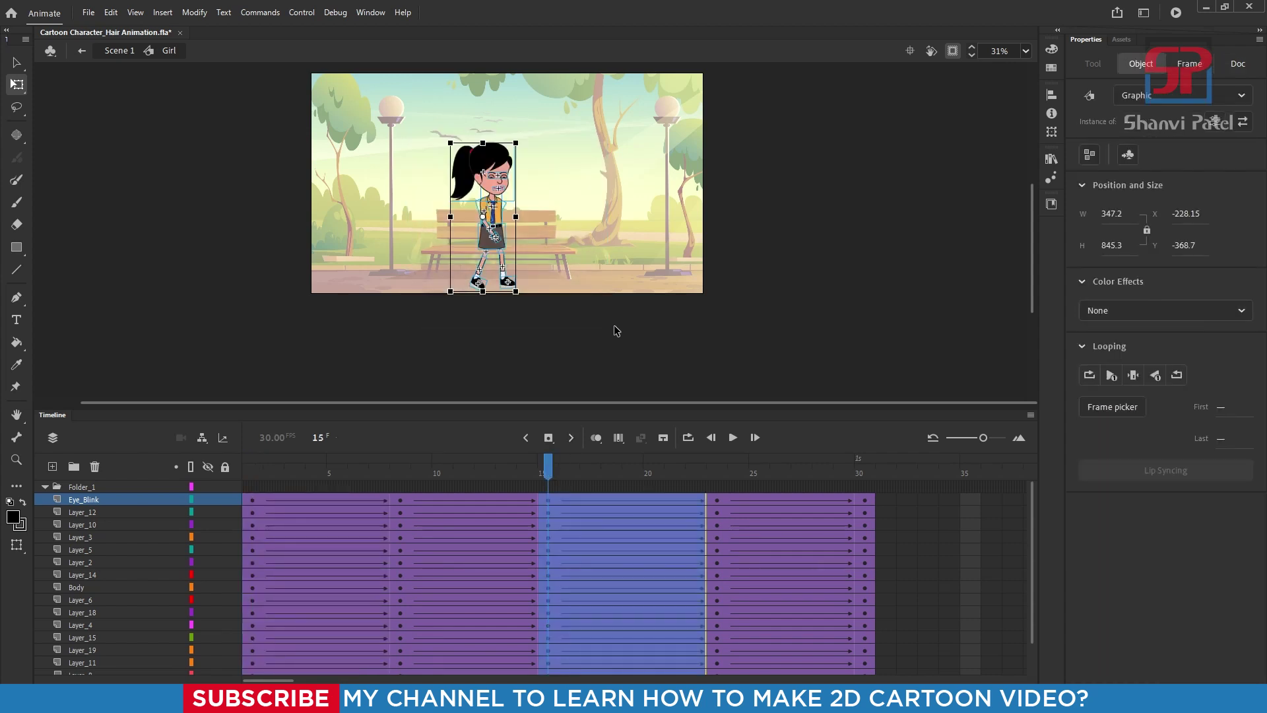
{"action": "key", "text": "Down"}
{"action": "key", "text": "Down"}
{"action": "key", "text": "Down"}
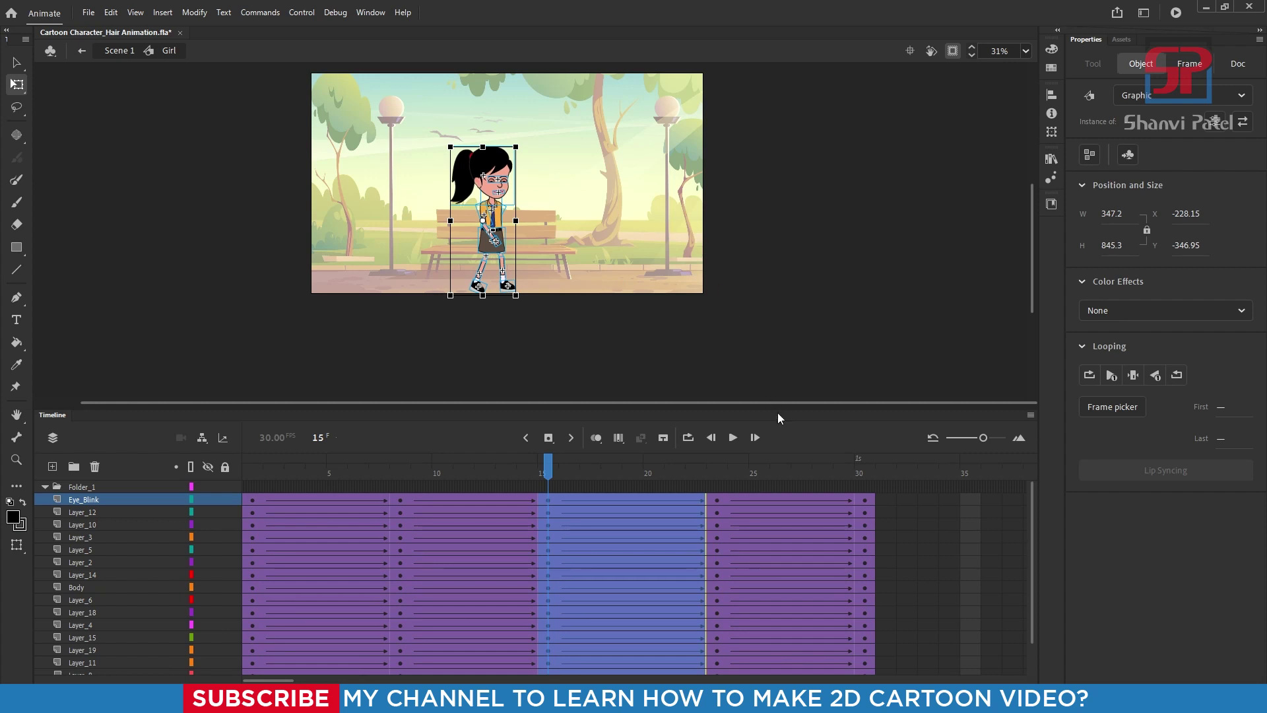
- Lower the girl to the same height at frame 30, then return to frame 1 and deselect
{"action": "left_click", "coordinate": [860, 475]}
{"action": "left_click_drag", "start_coordinate": [407, 121], "coordinate": [620, 361]}
{"action": "key", "text": "Down"}
{"action": "key", "text": "Down"}
{"action": "key", "text": "Down"}
{"action": "key", "text": "Down"}
{"action": "key", "text": "Down"}
{"action": "key", "text": "Down"}
{"action": "key", "text": "Down"}
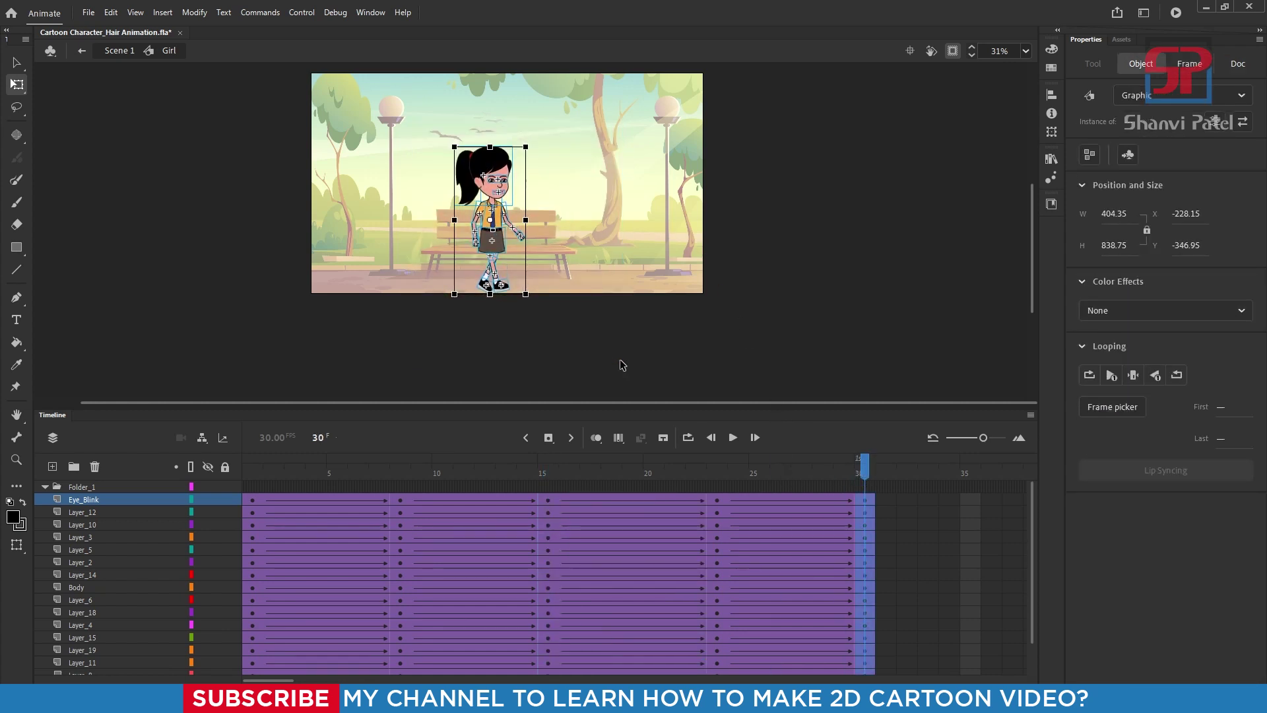
{"action": "left_click", "coordinate": [595, 262]}
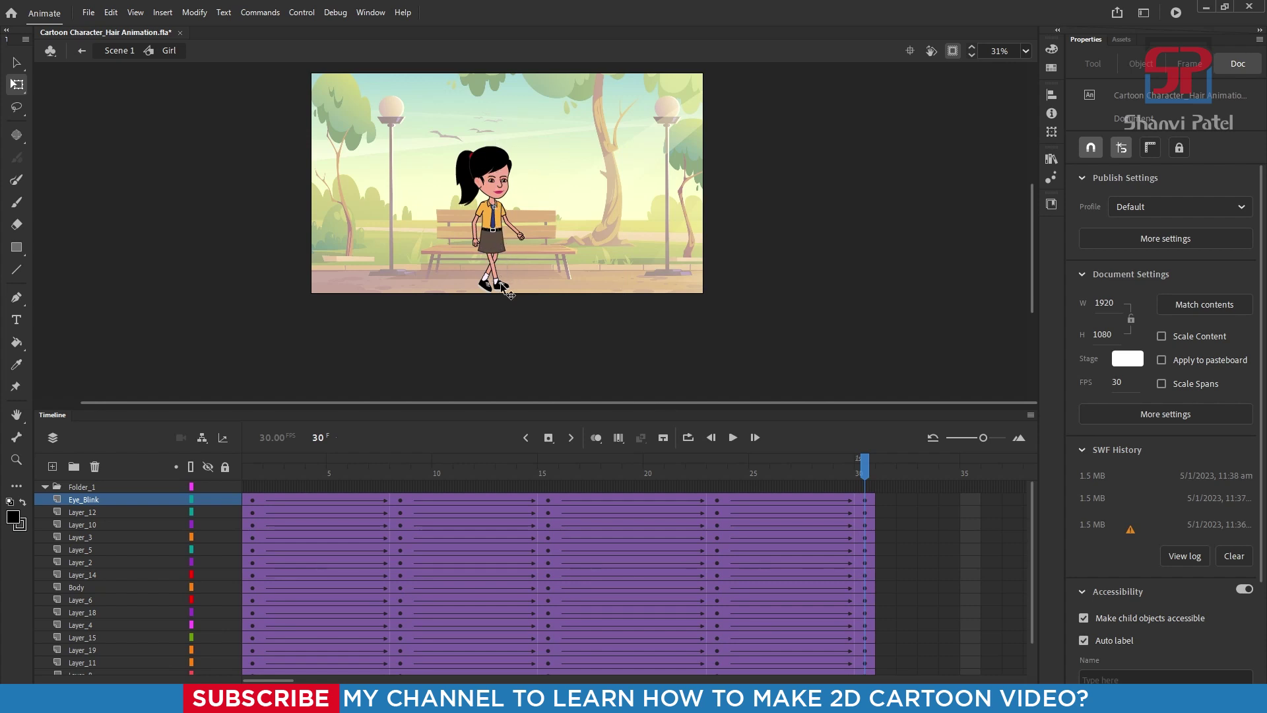
{"action": "scroll", "coordinate": [502, 283], "scroll_direction": "up", "scroll_amount": 2}
{"action": "left_click_drag", "start_coordinate": [577, 470], "coordinate": [253, 470]}
{"action": "left_click", "coordinate": [669, 268]}
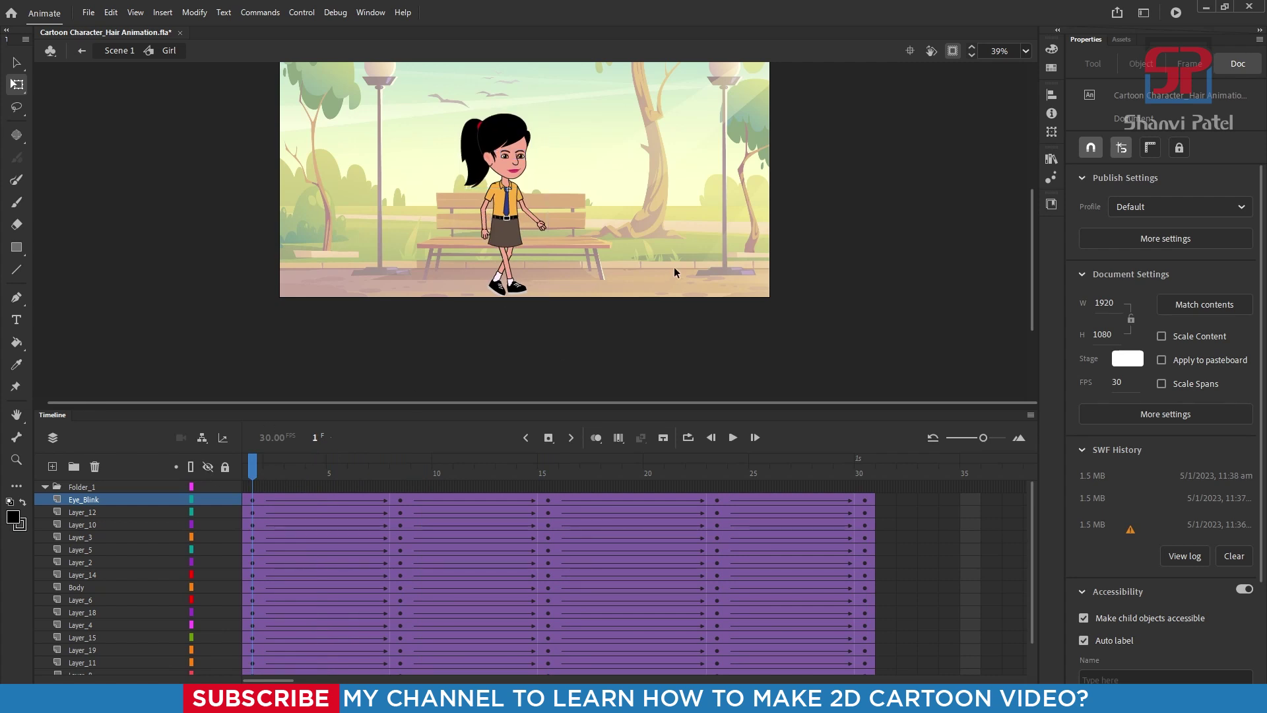
- Back in Scene 1, raise the Girl instance to Y 634.7 and test the movie with Ctrl+Enter
{"action": "double_click", "coordinate": [675, 267]}
{"action": "scroll", "coordinate": [518, 227], "scroll_direction": "up", "scroll_amount": 3}
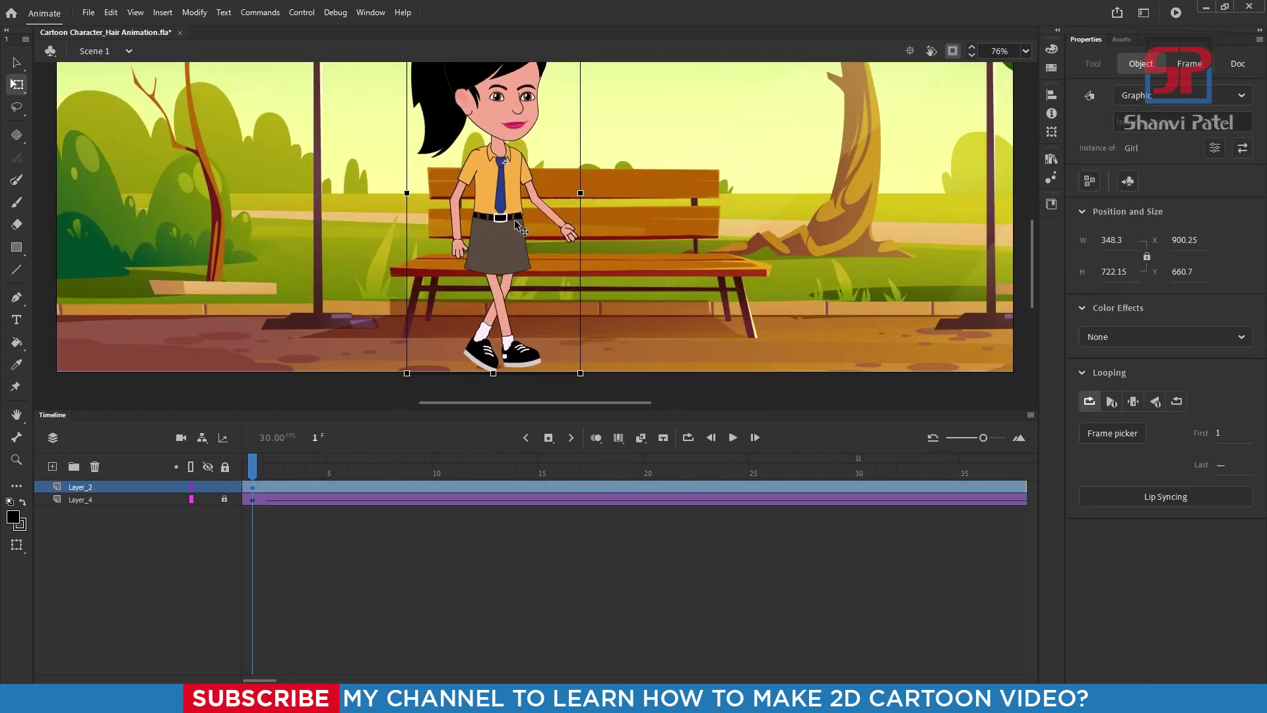
{"action": "key", "text": "shift+Up"}
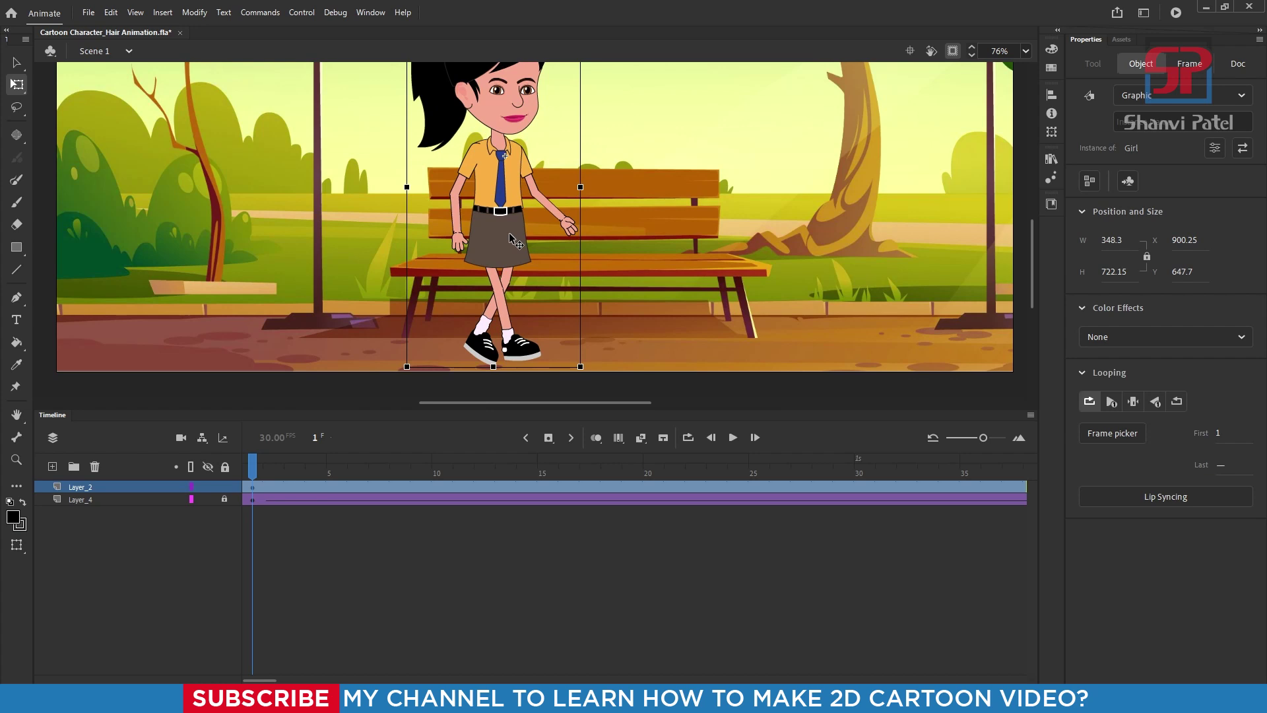
{"action": "key", "text": "Up"}
{"action": "key", "text": "Up"}
{"action": "key", "text": "Up"}
{"action": "key", "text": "Up"}
{"action": "key", "text": "Up"}
{"action": "key", "text": "Up"}
{"action": "key", "text": "Up"}
{"action": "key", "text": "Up"}
{"action": "key", "text": "Up"}
{"action": "key", "text": "Up"}
{"action": "key", "text": "Up"}
{"action": "key", "text": "Up"}
{"action": "key", "text": "Up"}
{"action": "scroll", "coordinate": [509, 233], "scroll_direction": "down", "scroll_amount": 3}
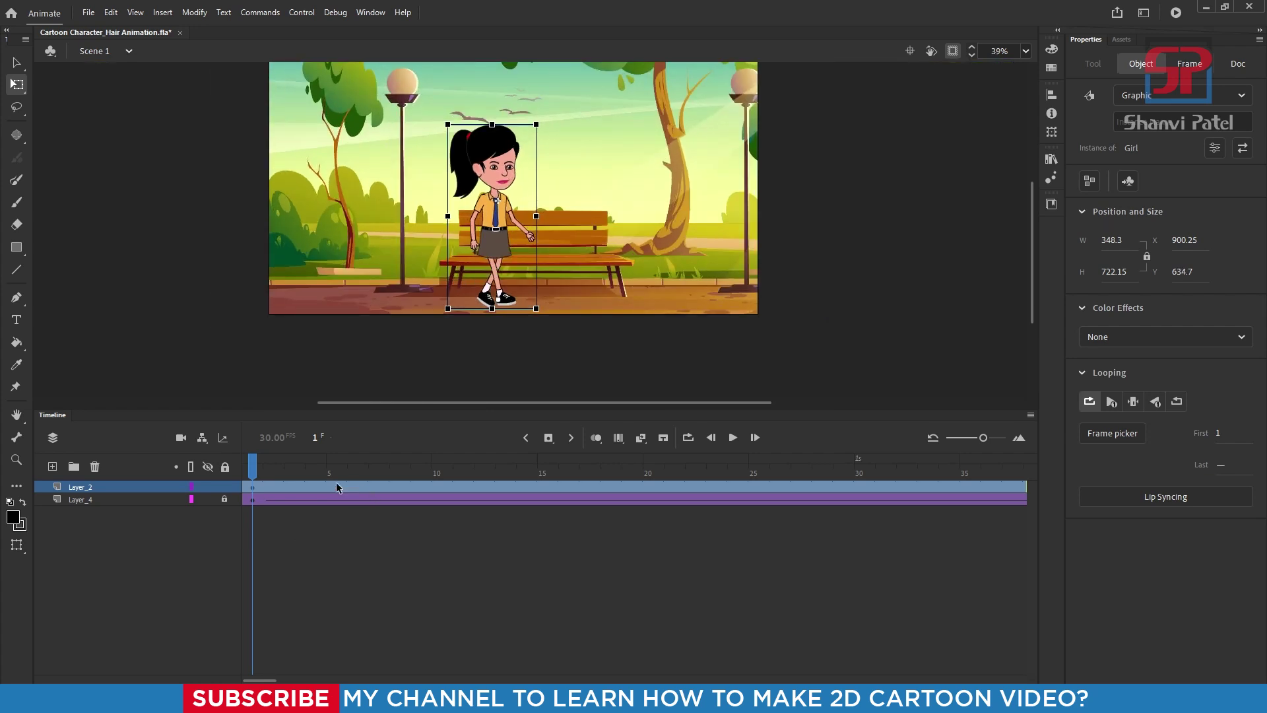
{"action": "key", "text": "ctrl+Return"}
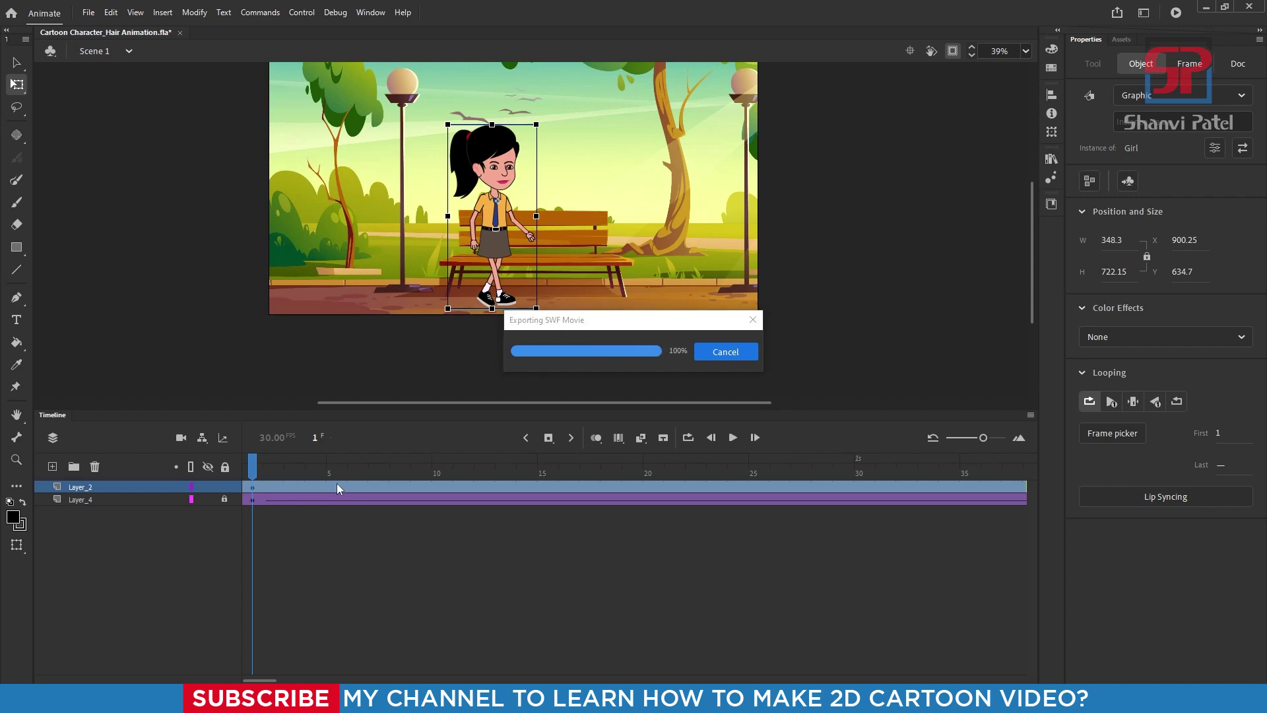